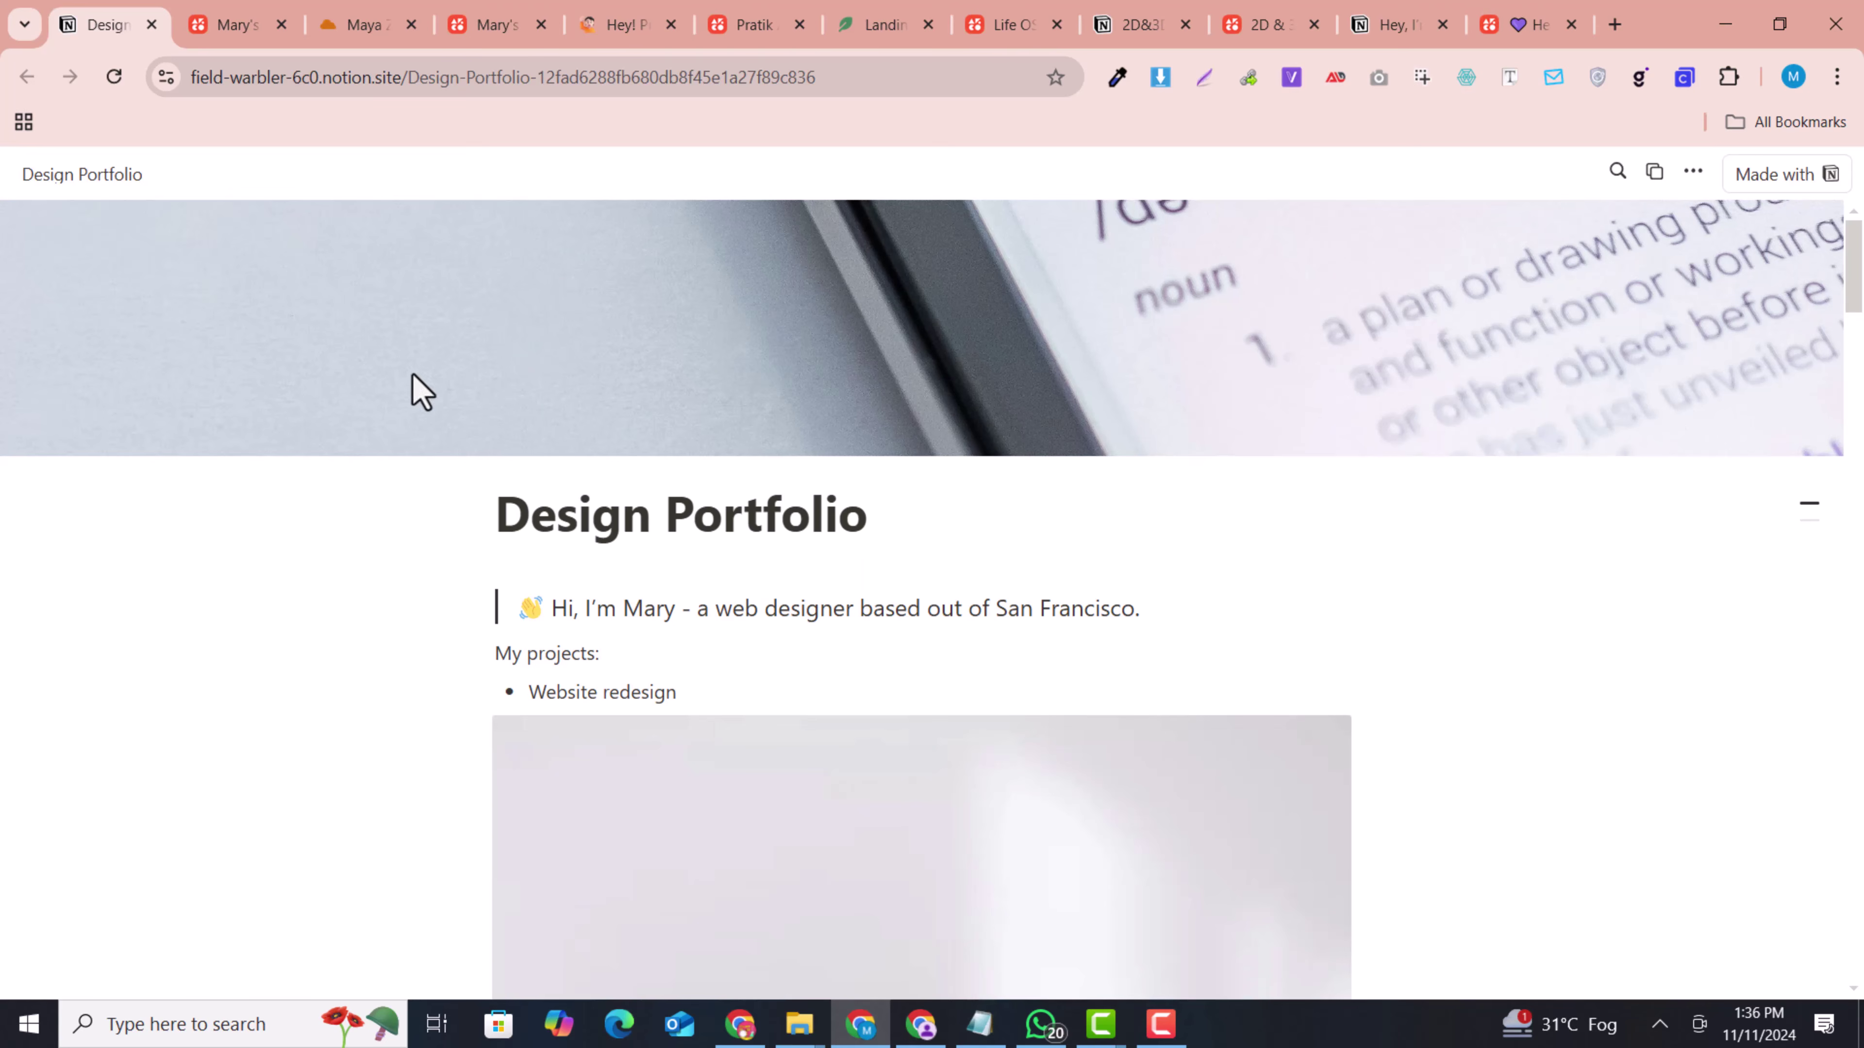
# Look through the generated design portfolio site, the Notion résumé page of an interaction designer and the website generated from it
pyautogui.click(239, 25)
pyautogui.moveTo(1860, 236); pyautogui.dragTo(1860, 929)
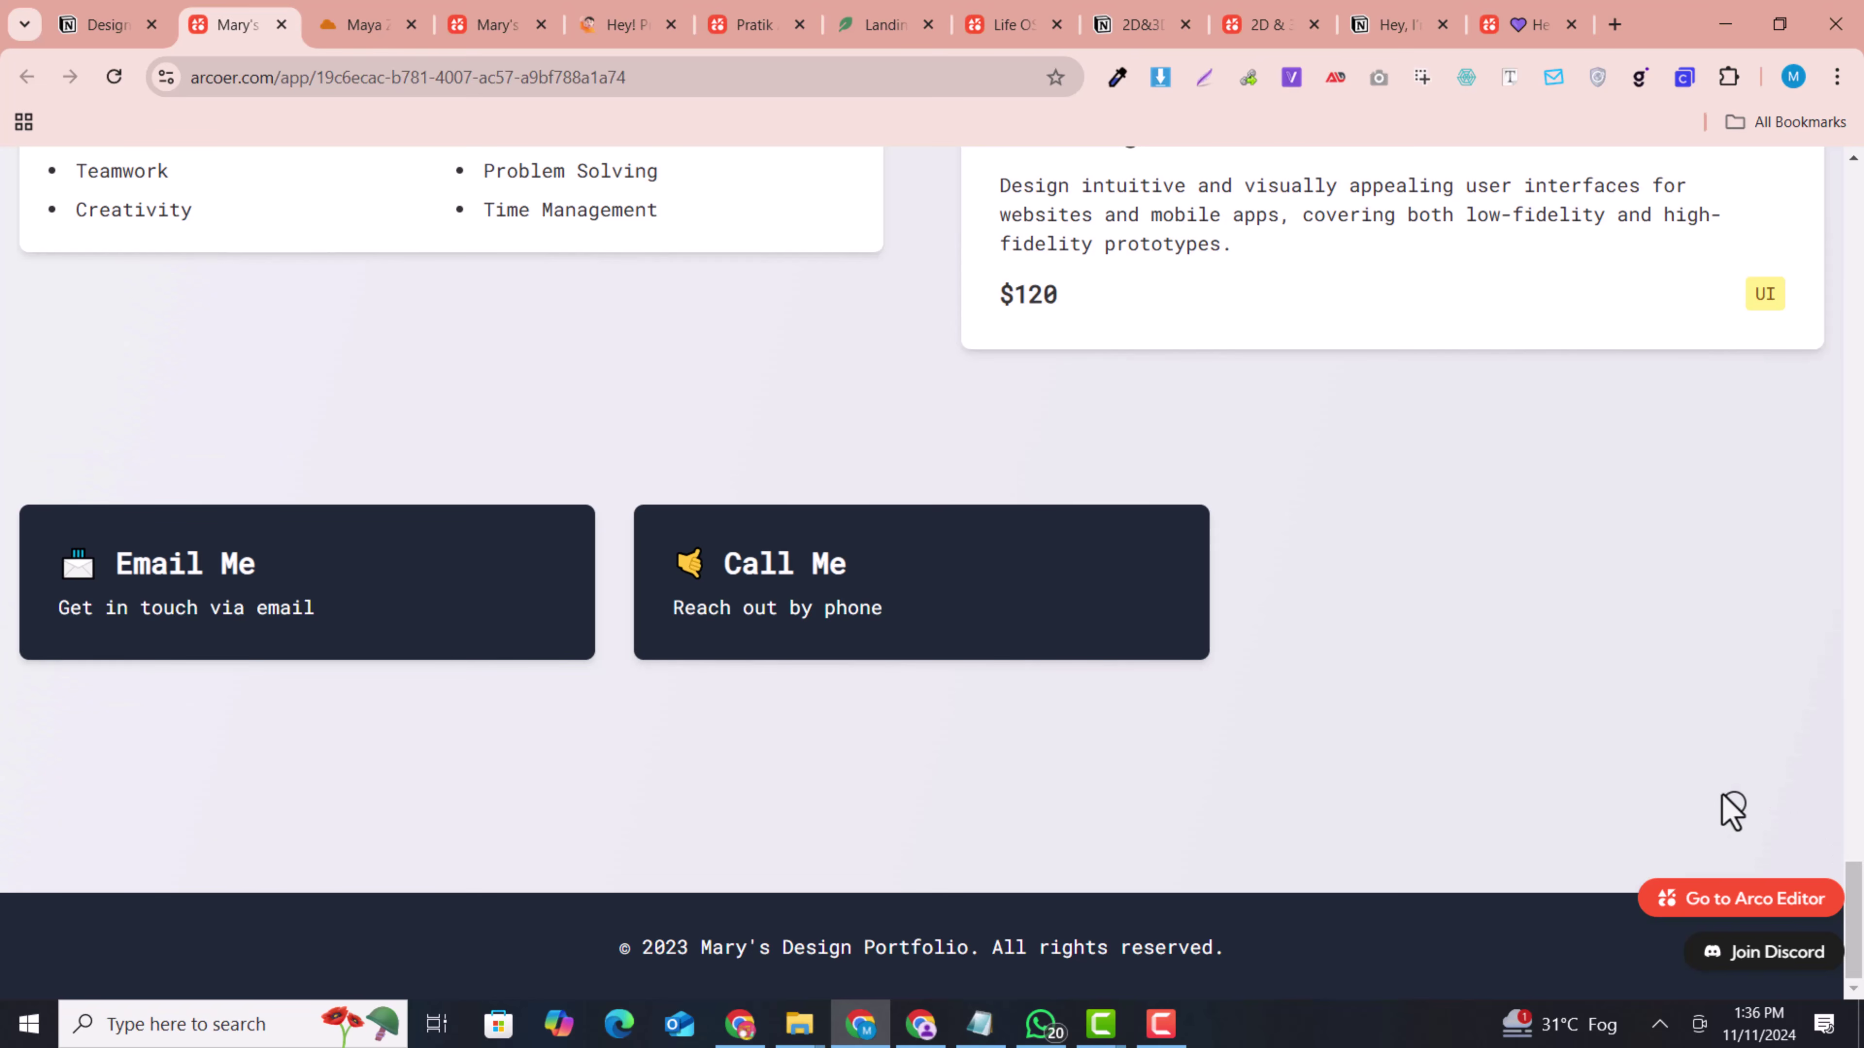
pyautogui.click(367, 16)
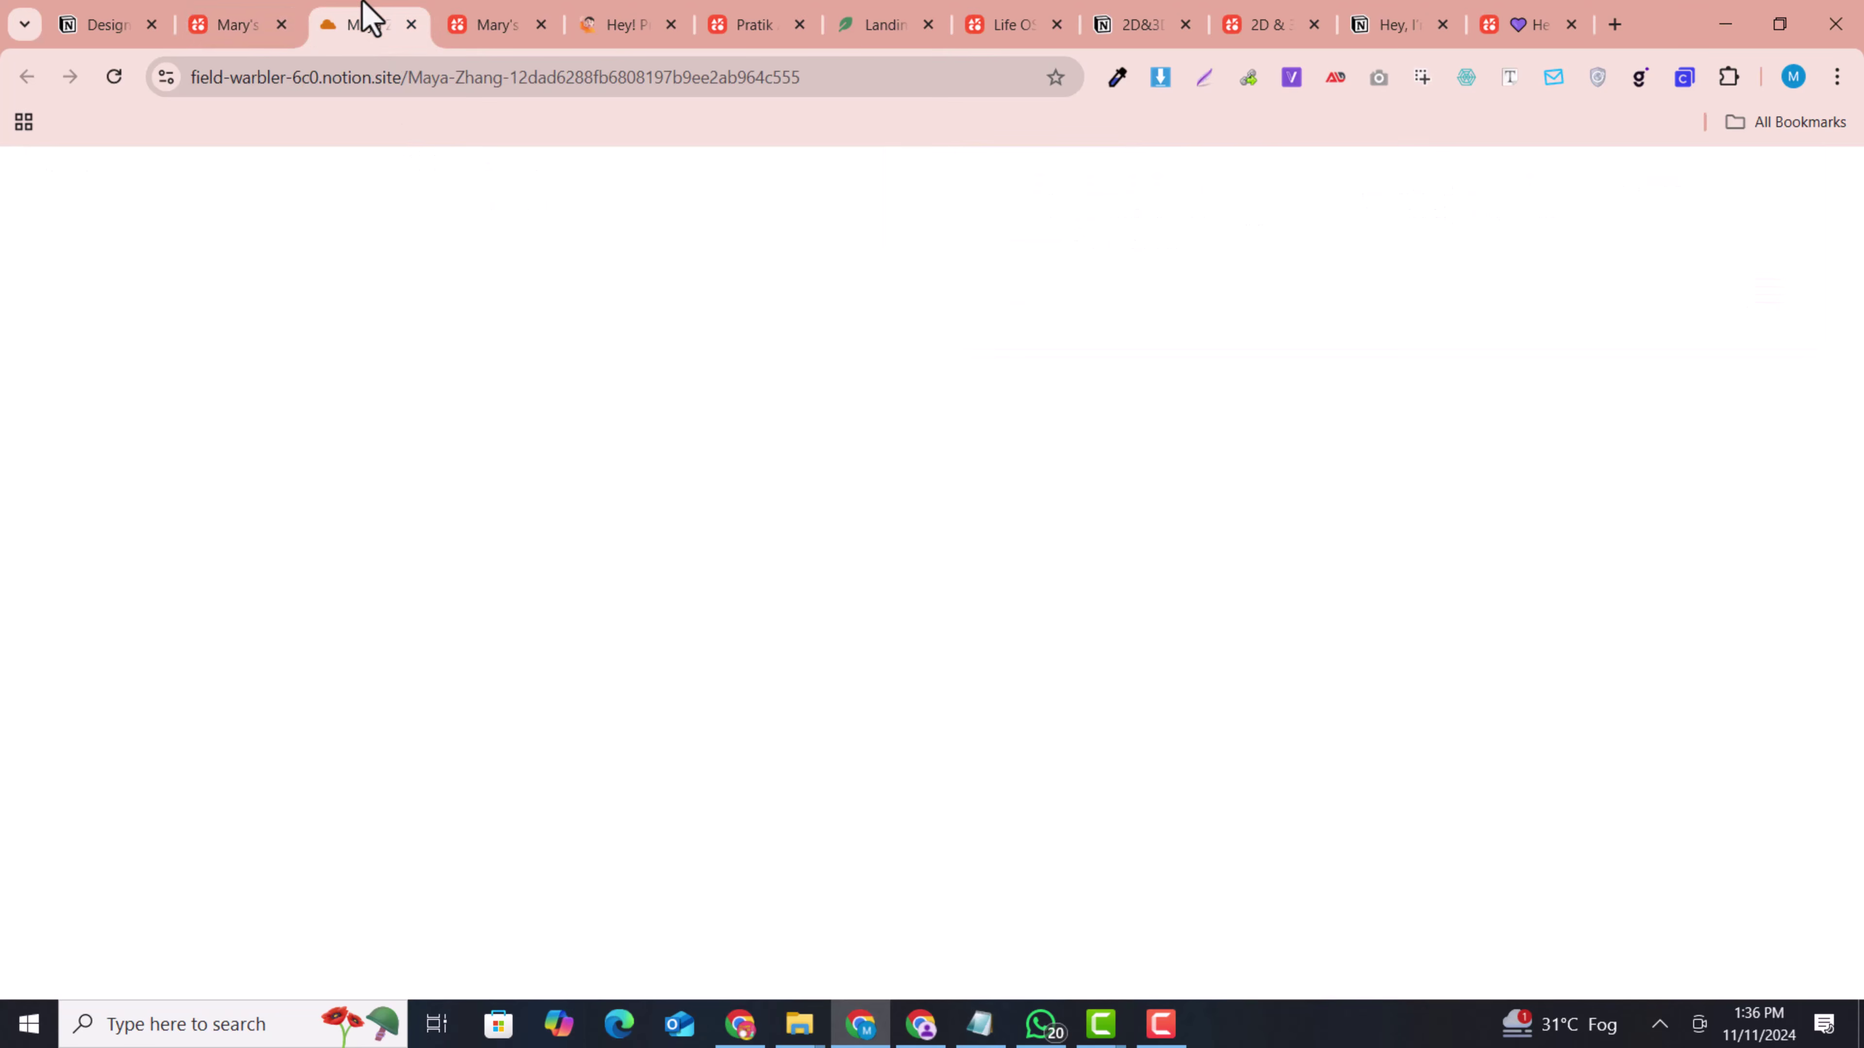
pyautogui.scroll(-13, 1346, 543)
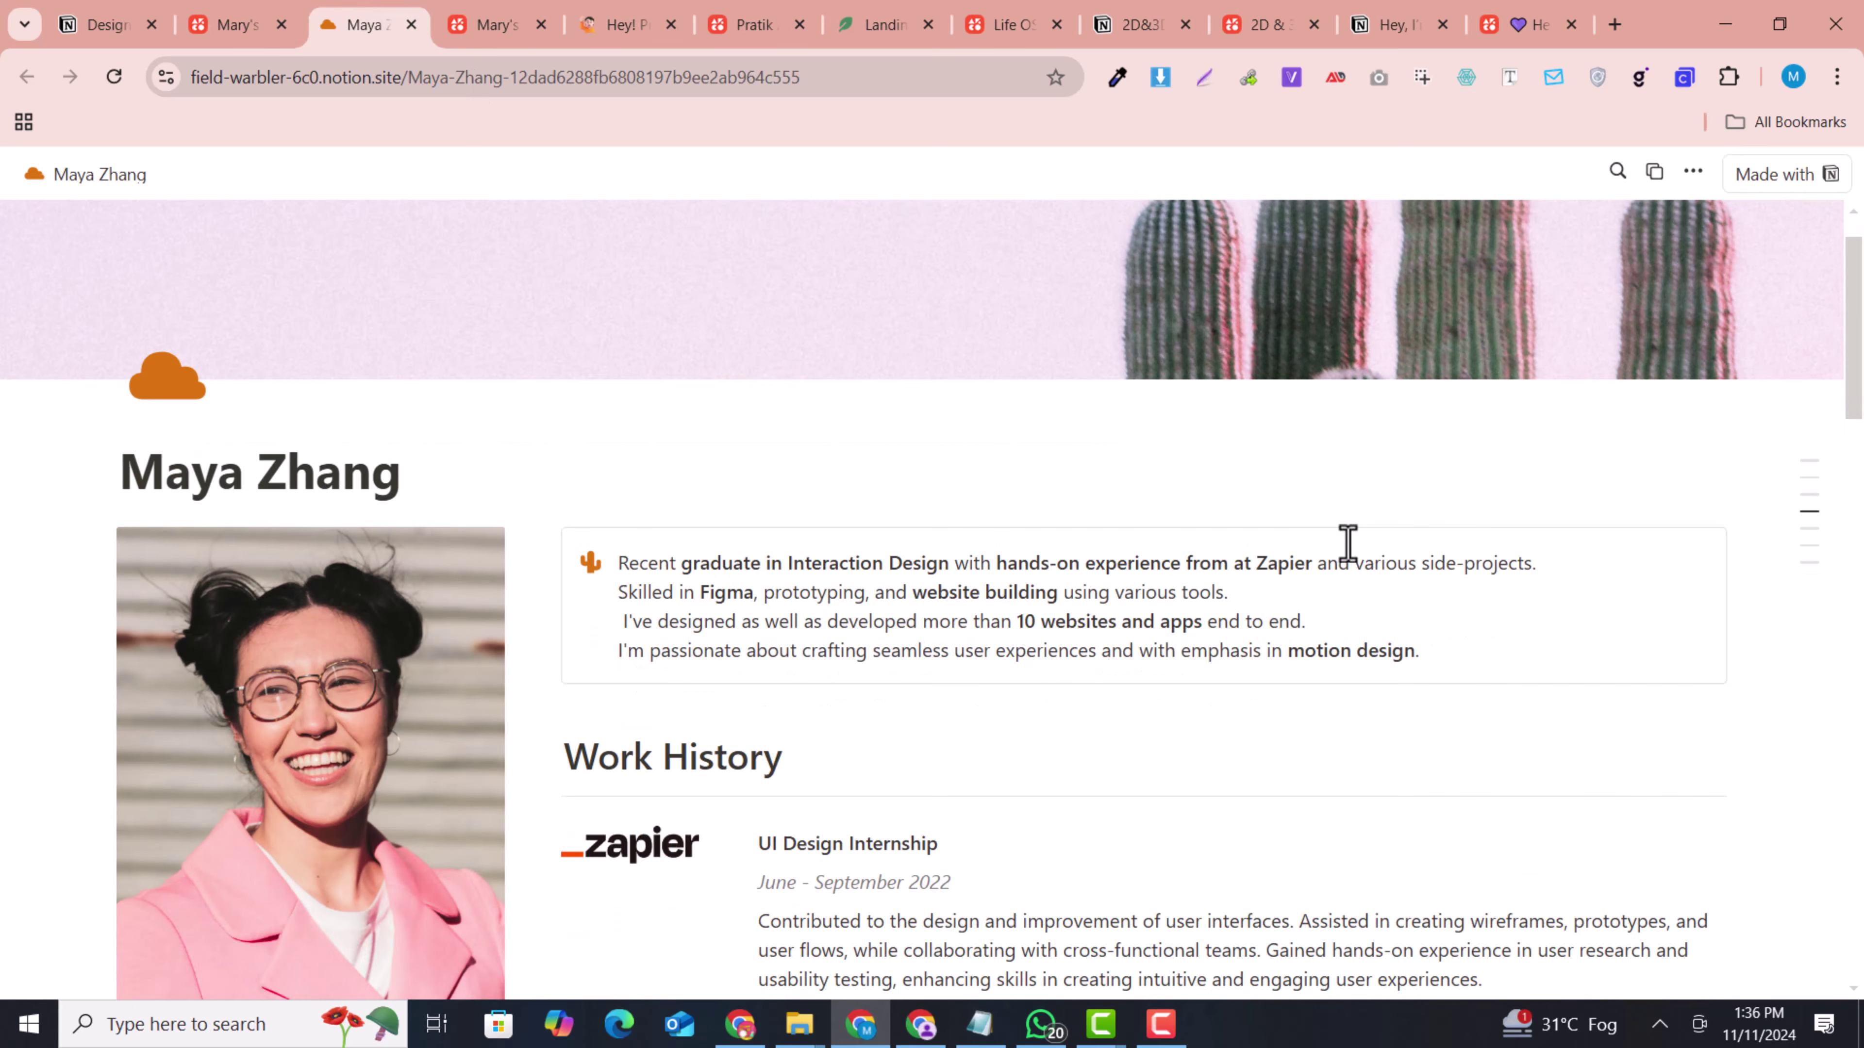
pyautogui.scroll(7, 1348, 543)
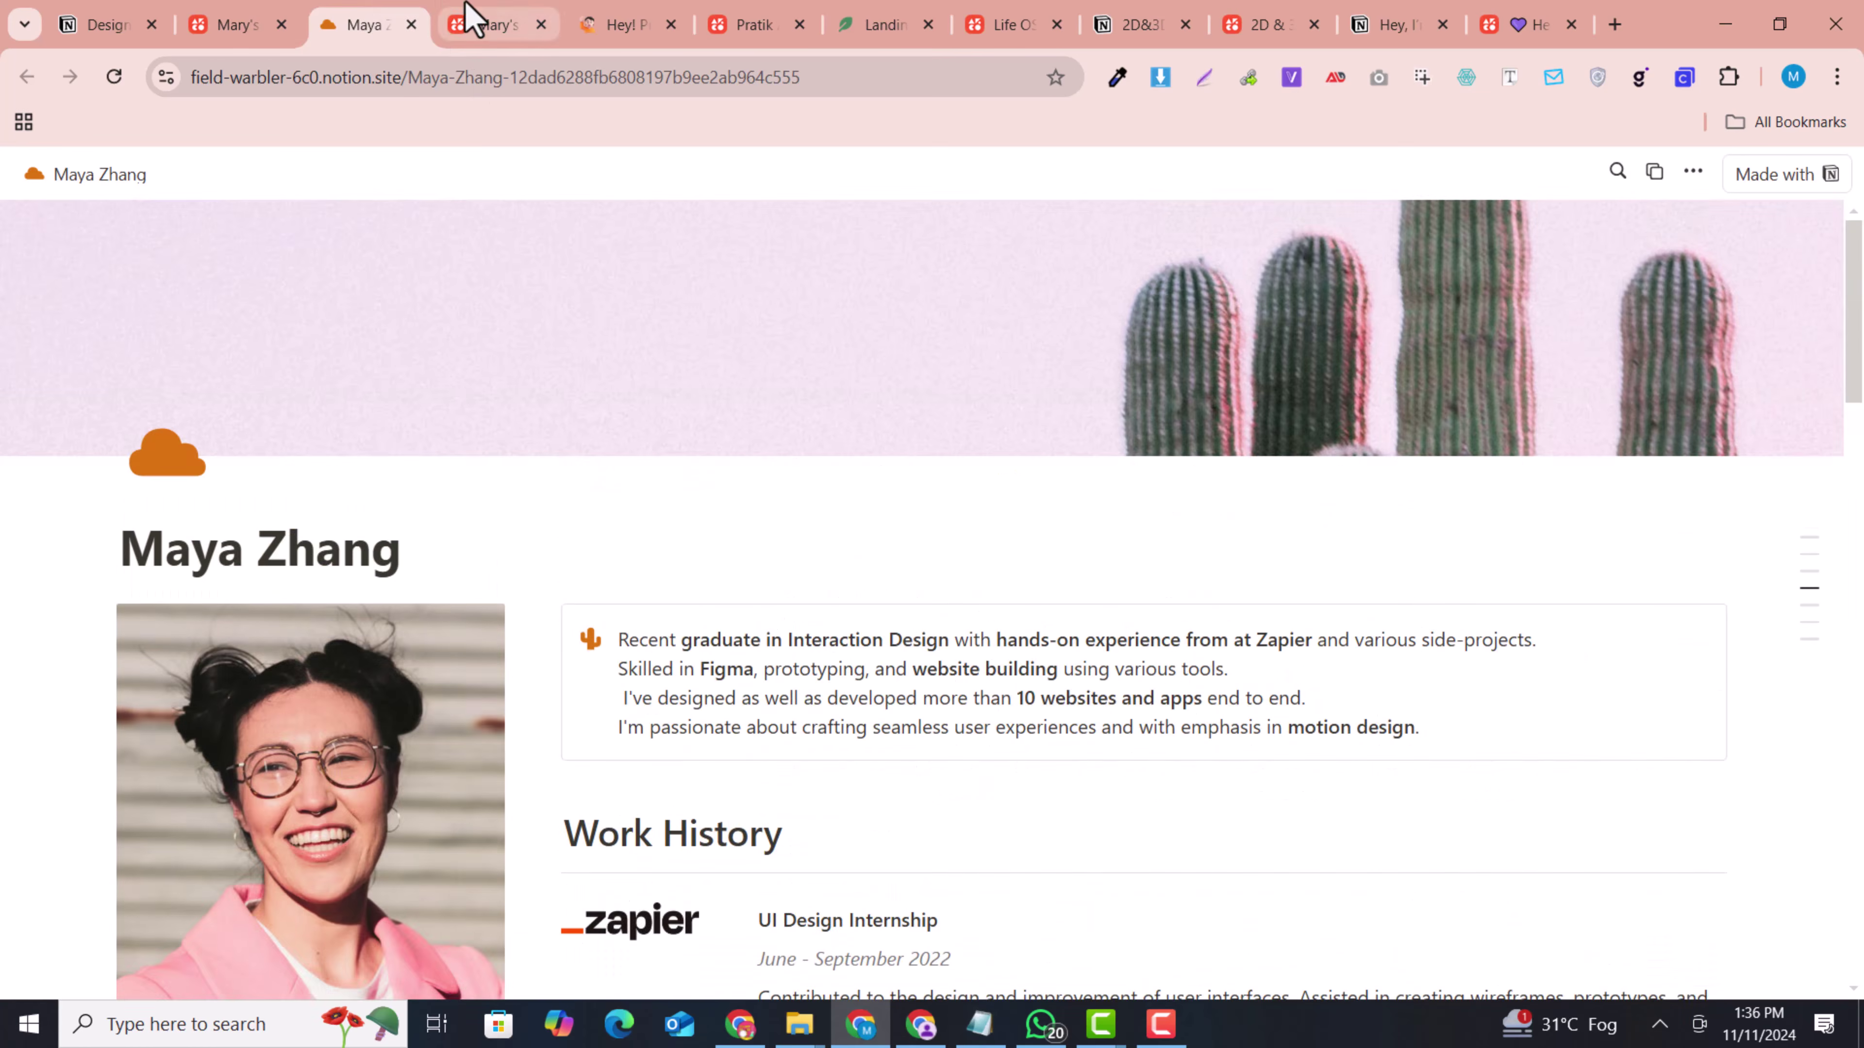
pyautogui.click(470, 16)
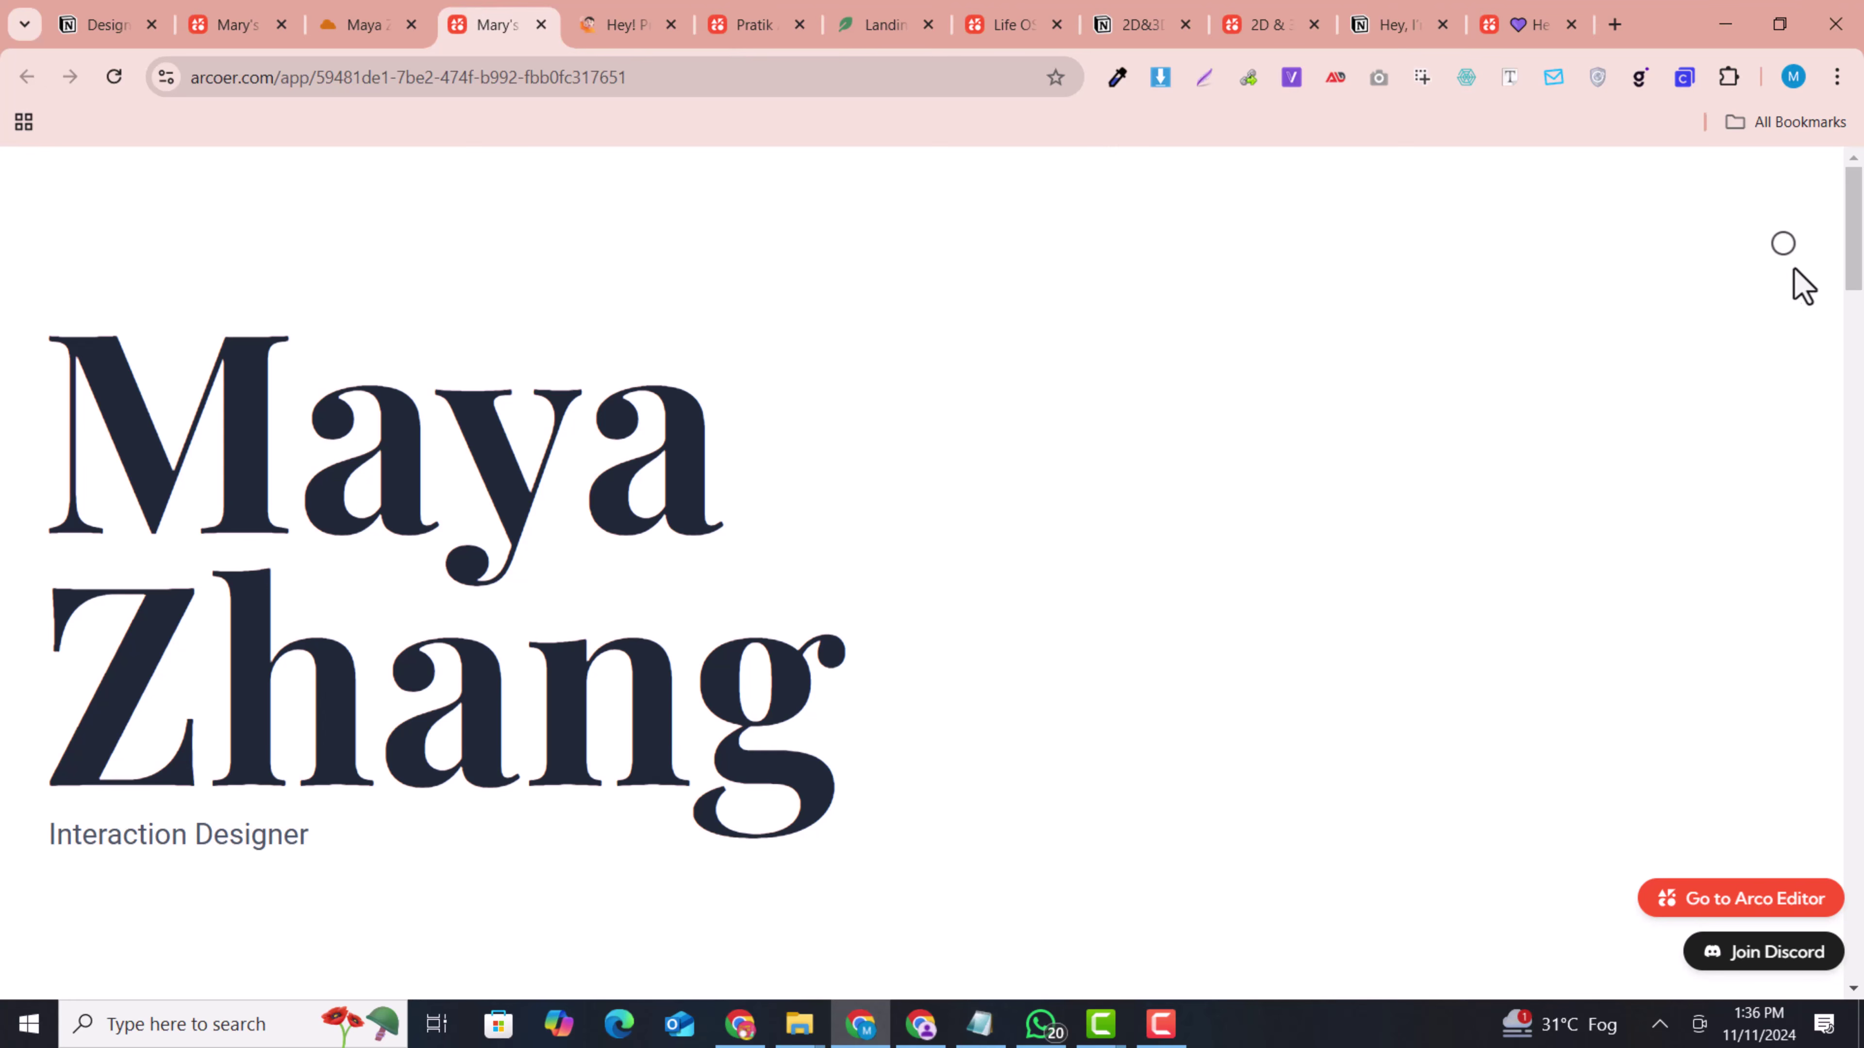
pyautogui.moveTo(1858, 265); pyautogui.dragTo(1764, 778)
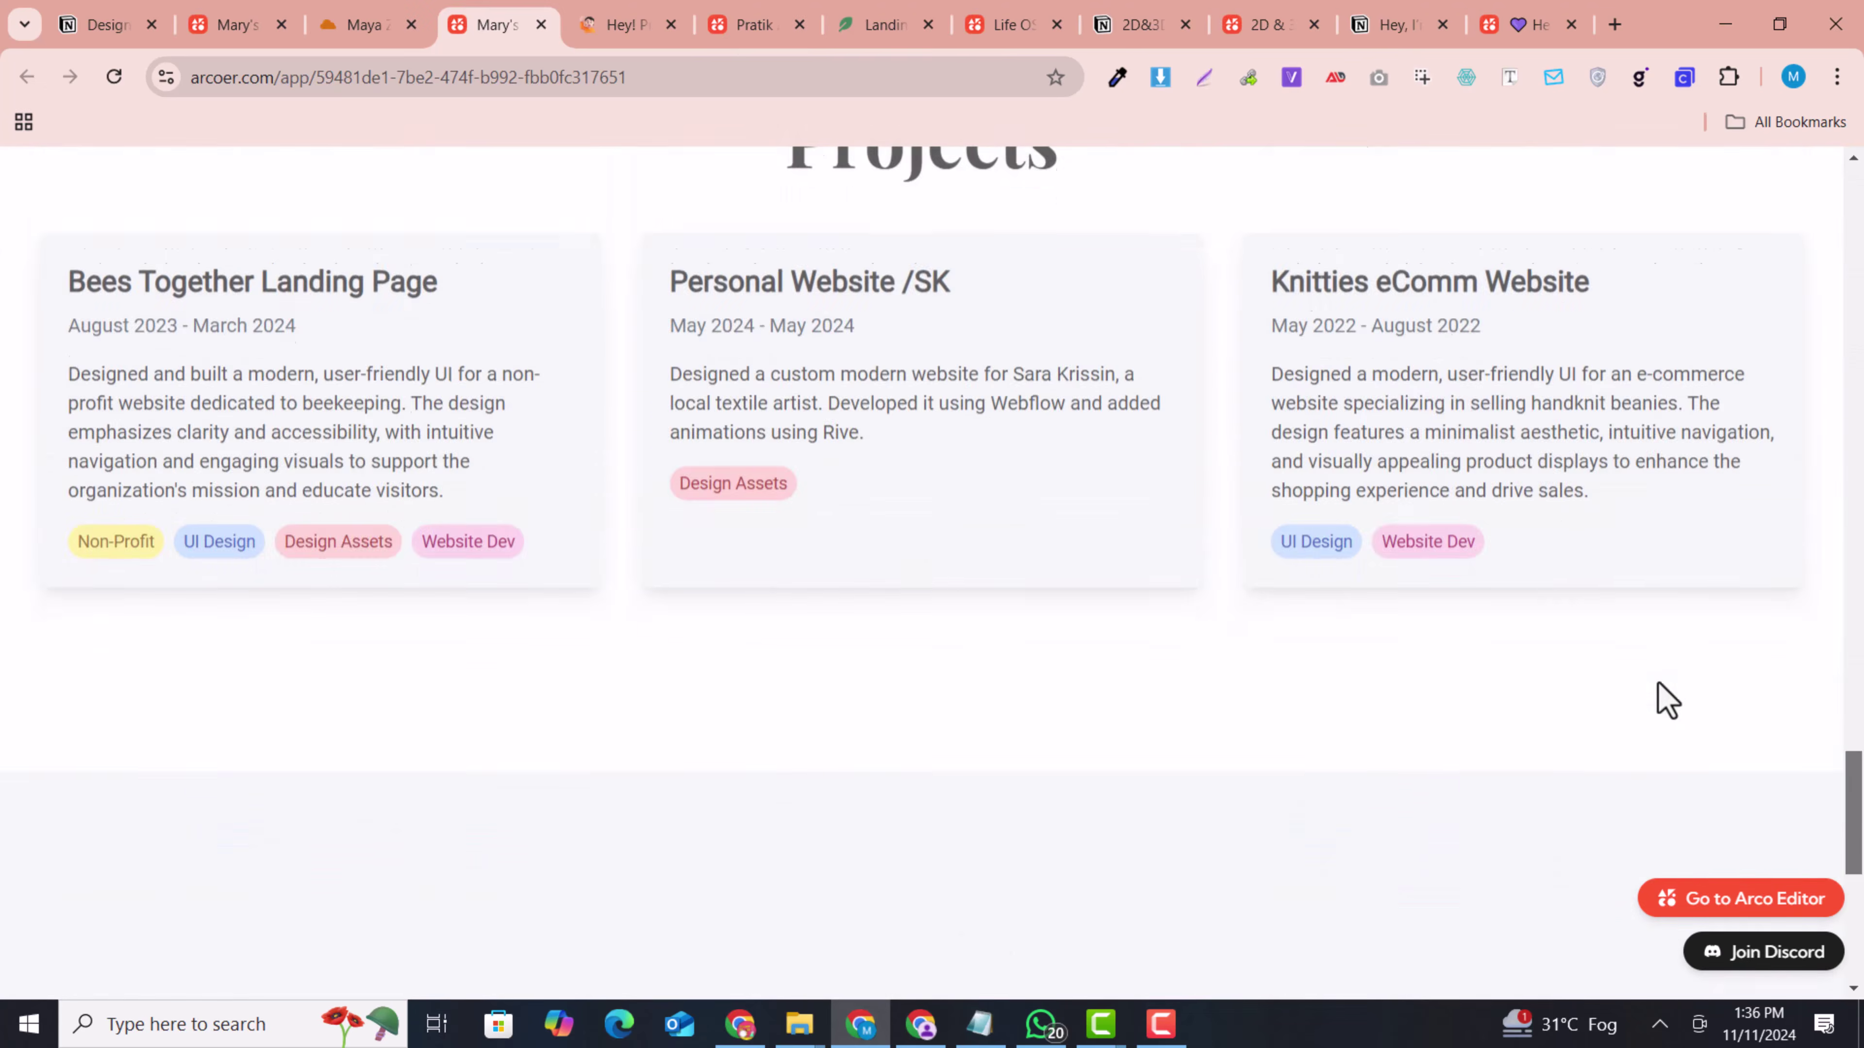
# Compare the Notion Landing Page Template with the Life OS website generated from it
pyautogui.click(756, 24)
pyautogui.click(866, 16)
pyautogui.scroll(-5, 1674, 649)
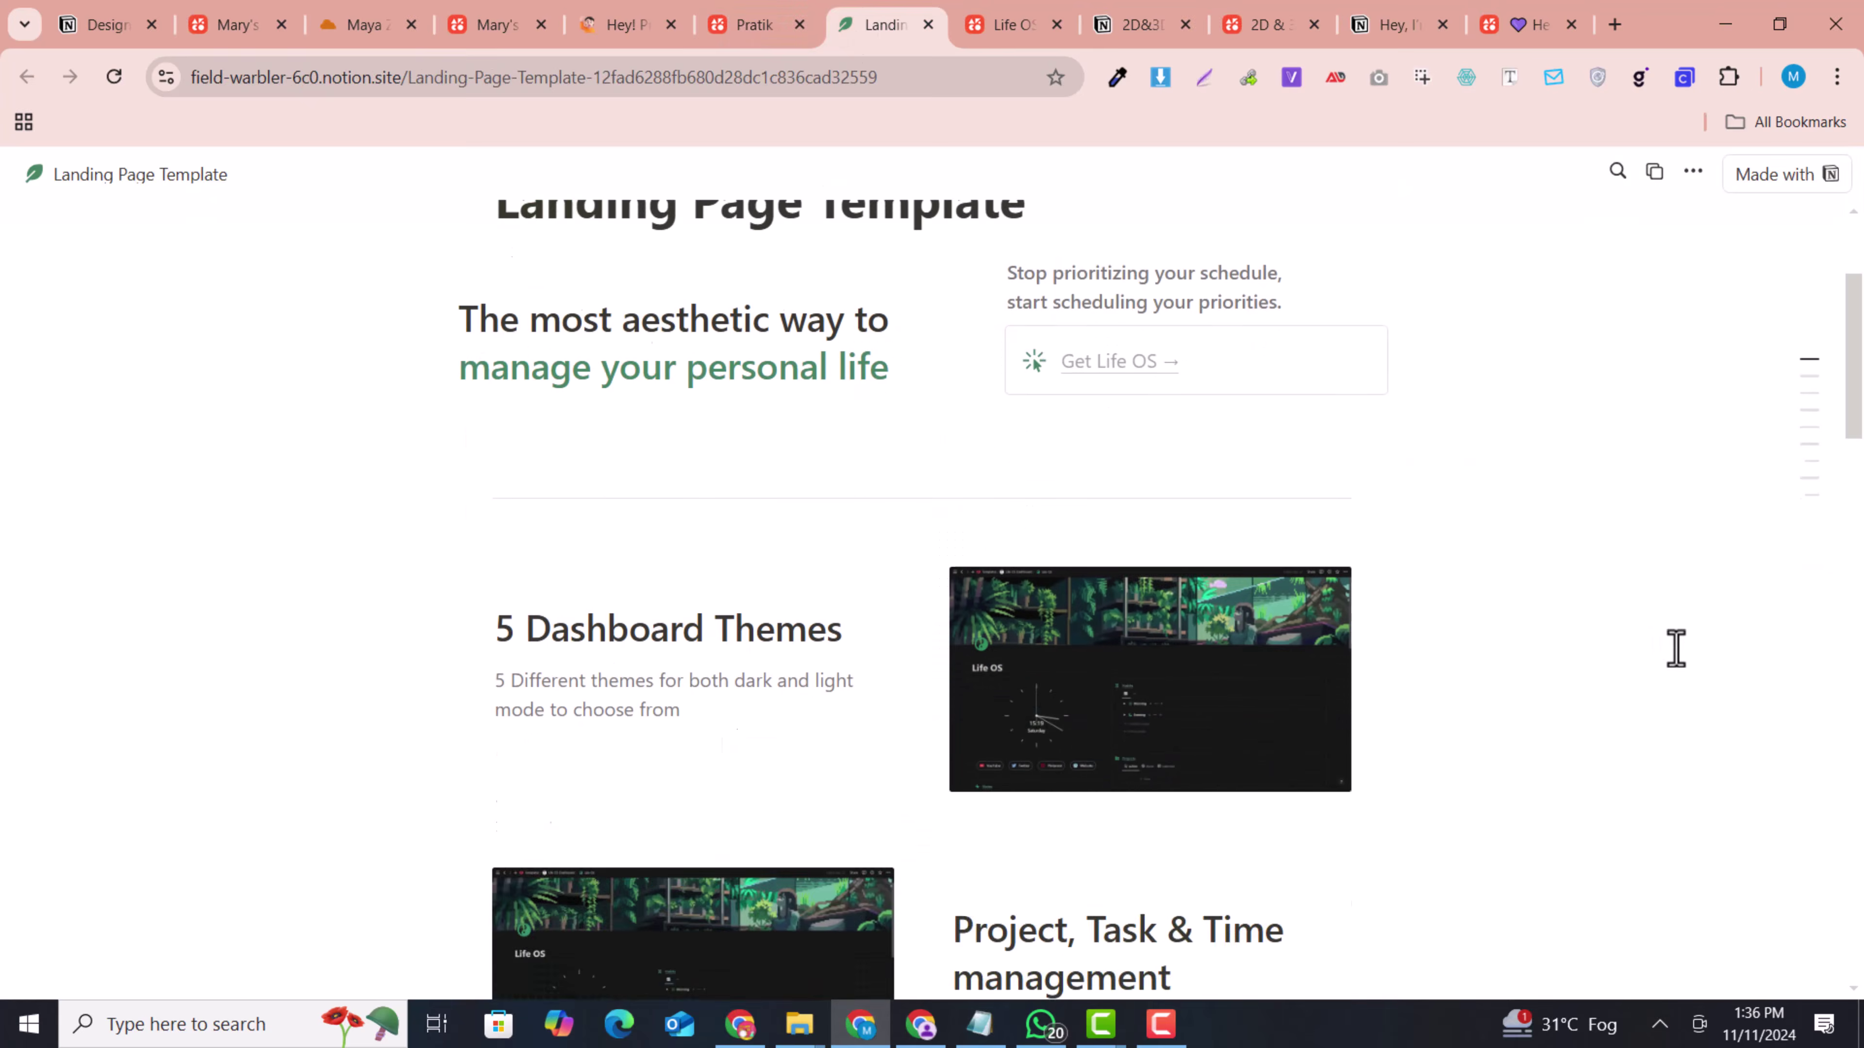
pyautogui.moveTo(1861, 474)
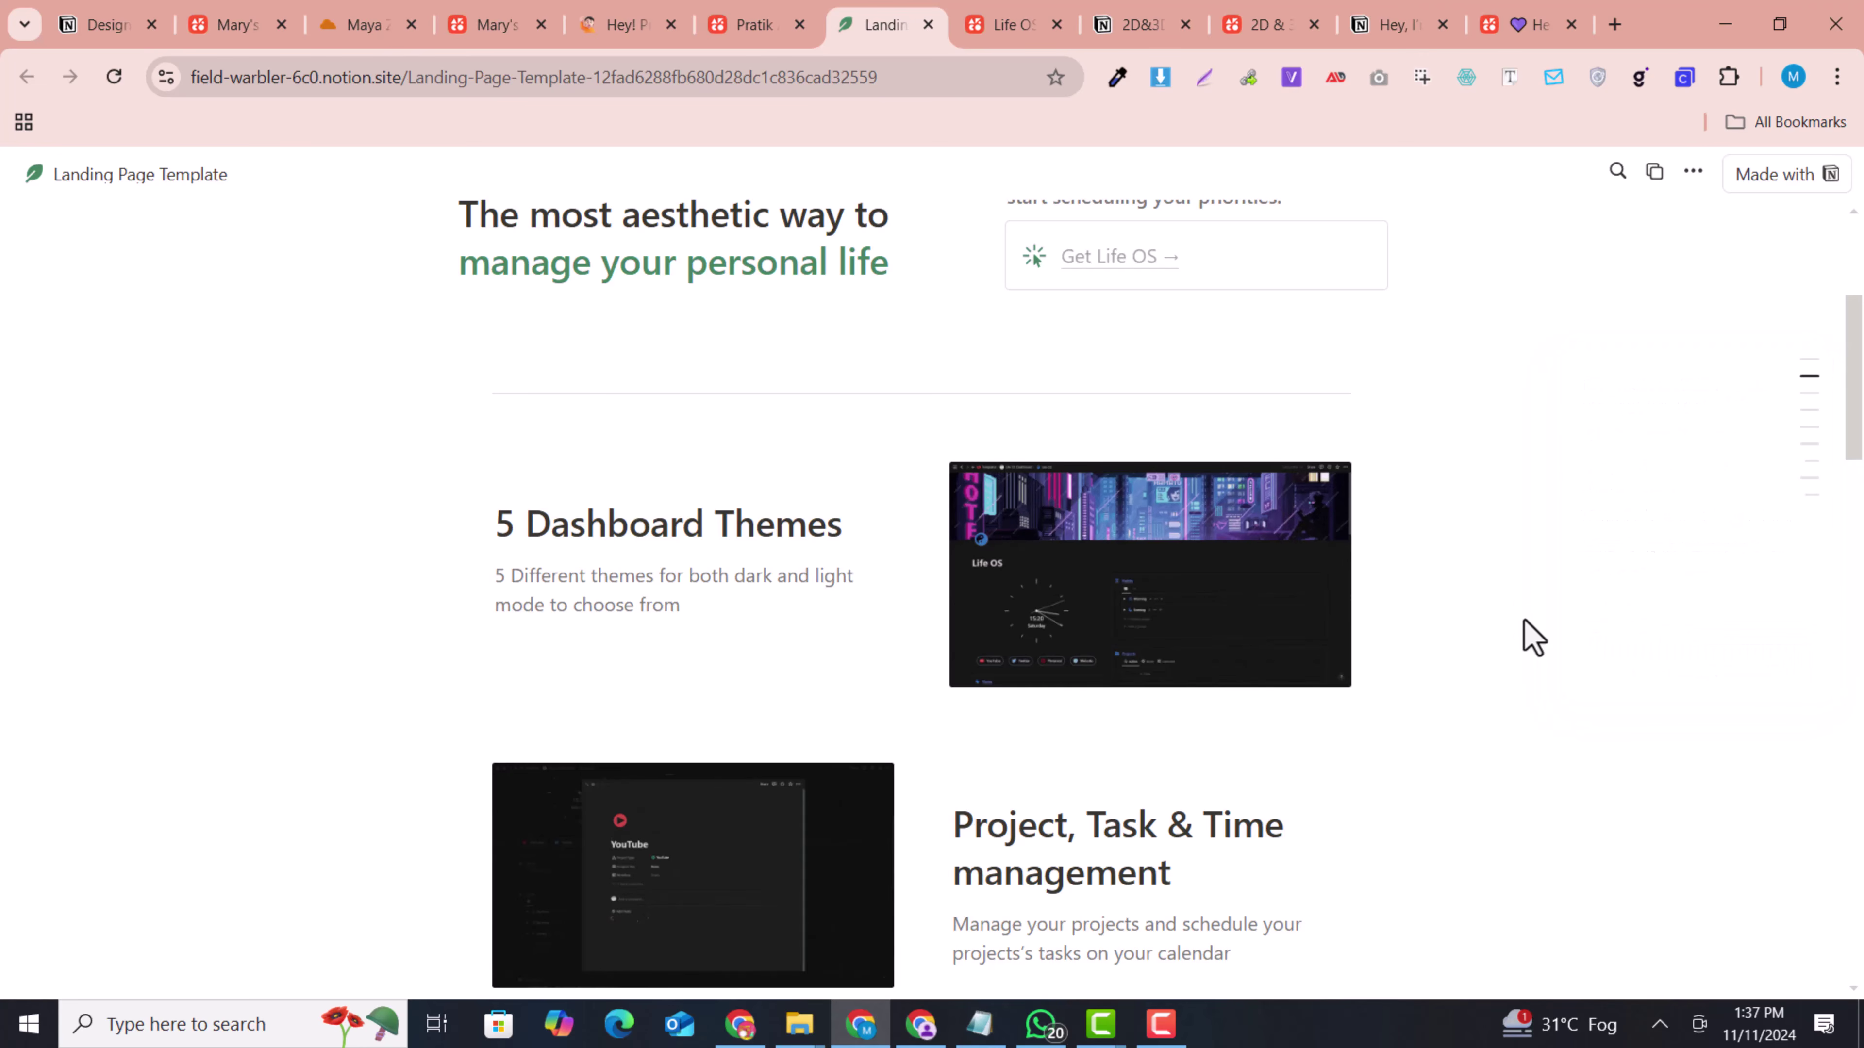
pyautogui.moveTo(1855, 383)
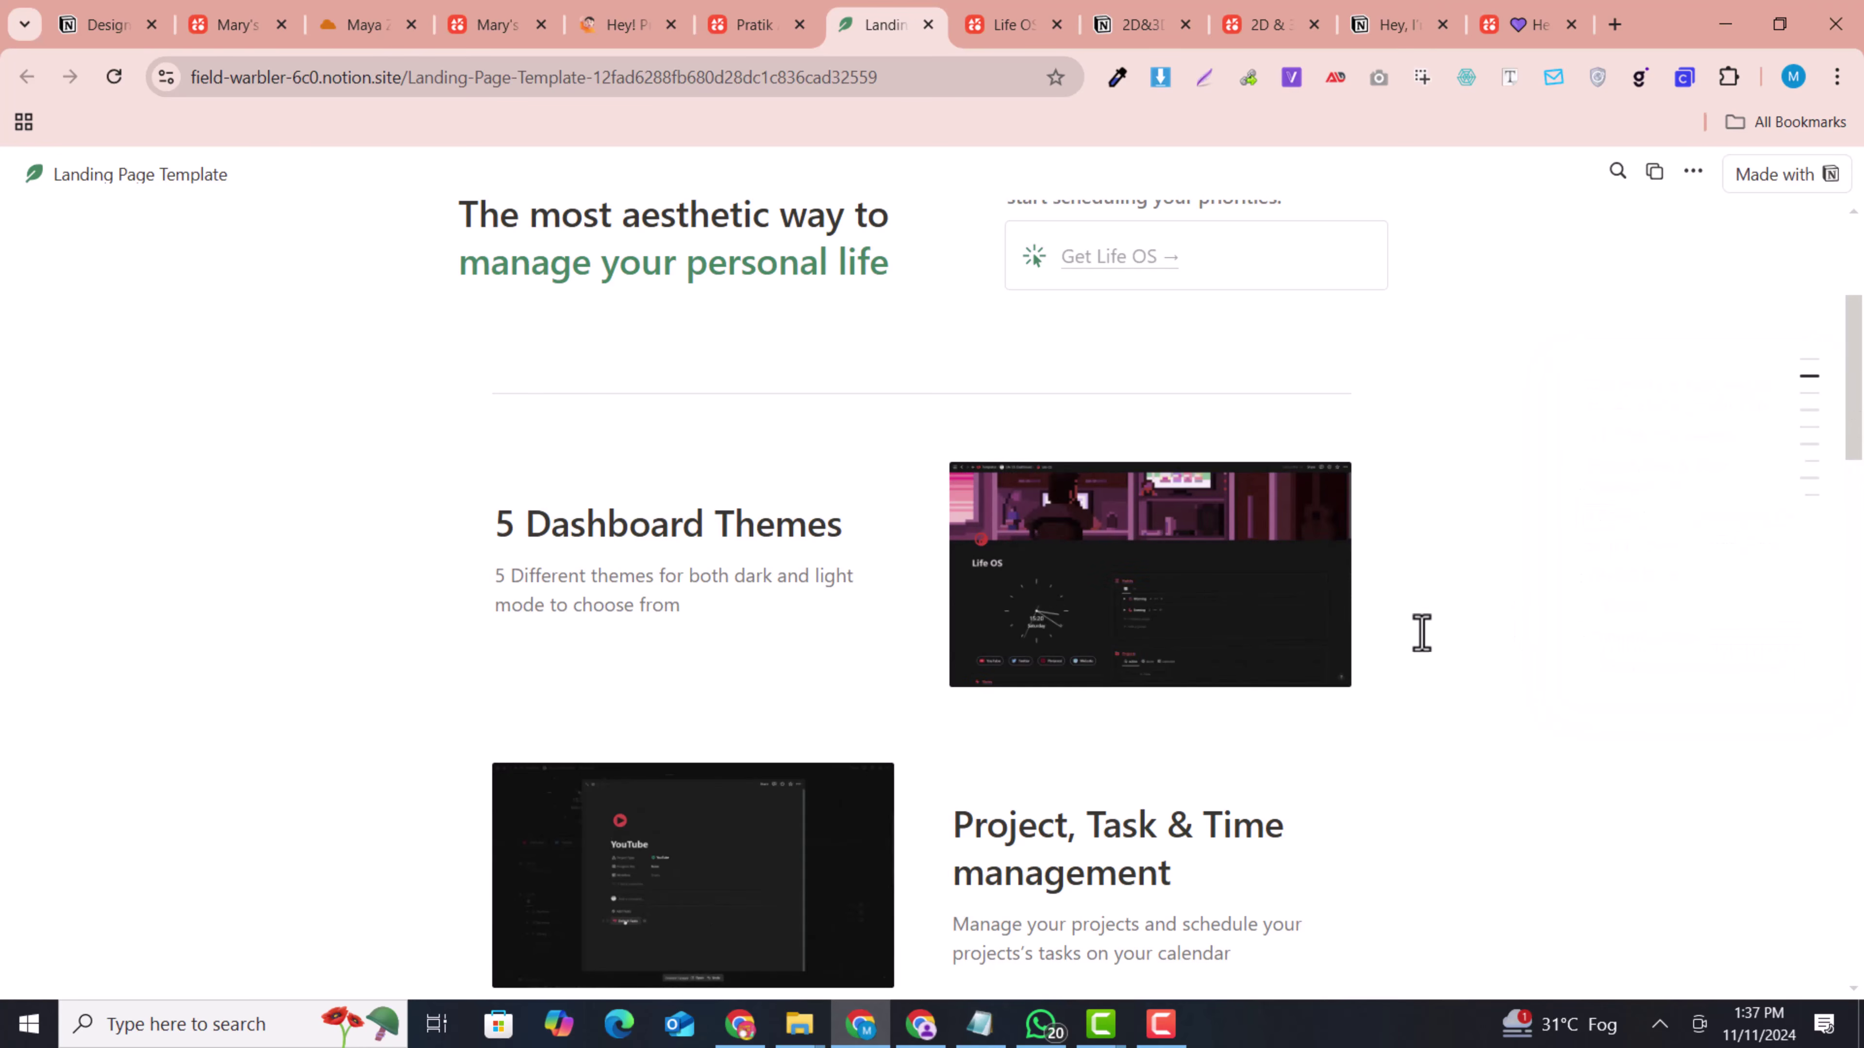
pyautogui.click(1020, 17)
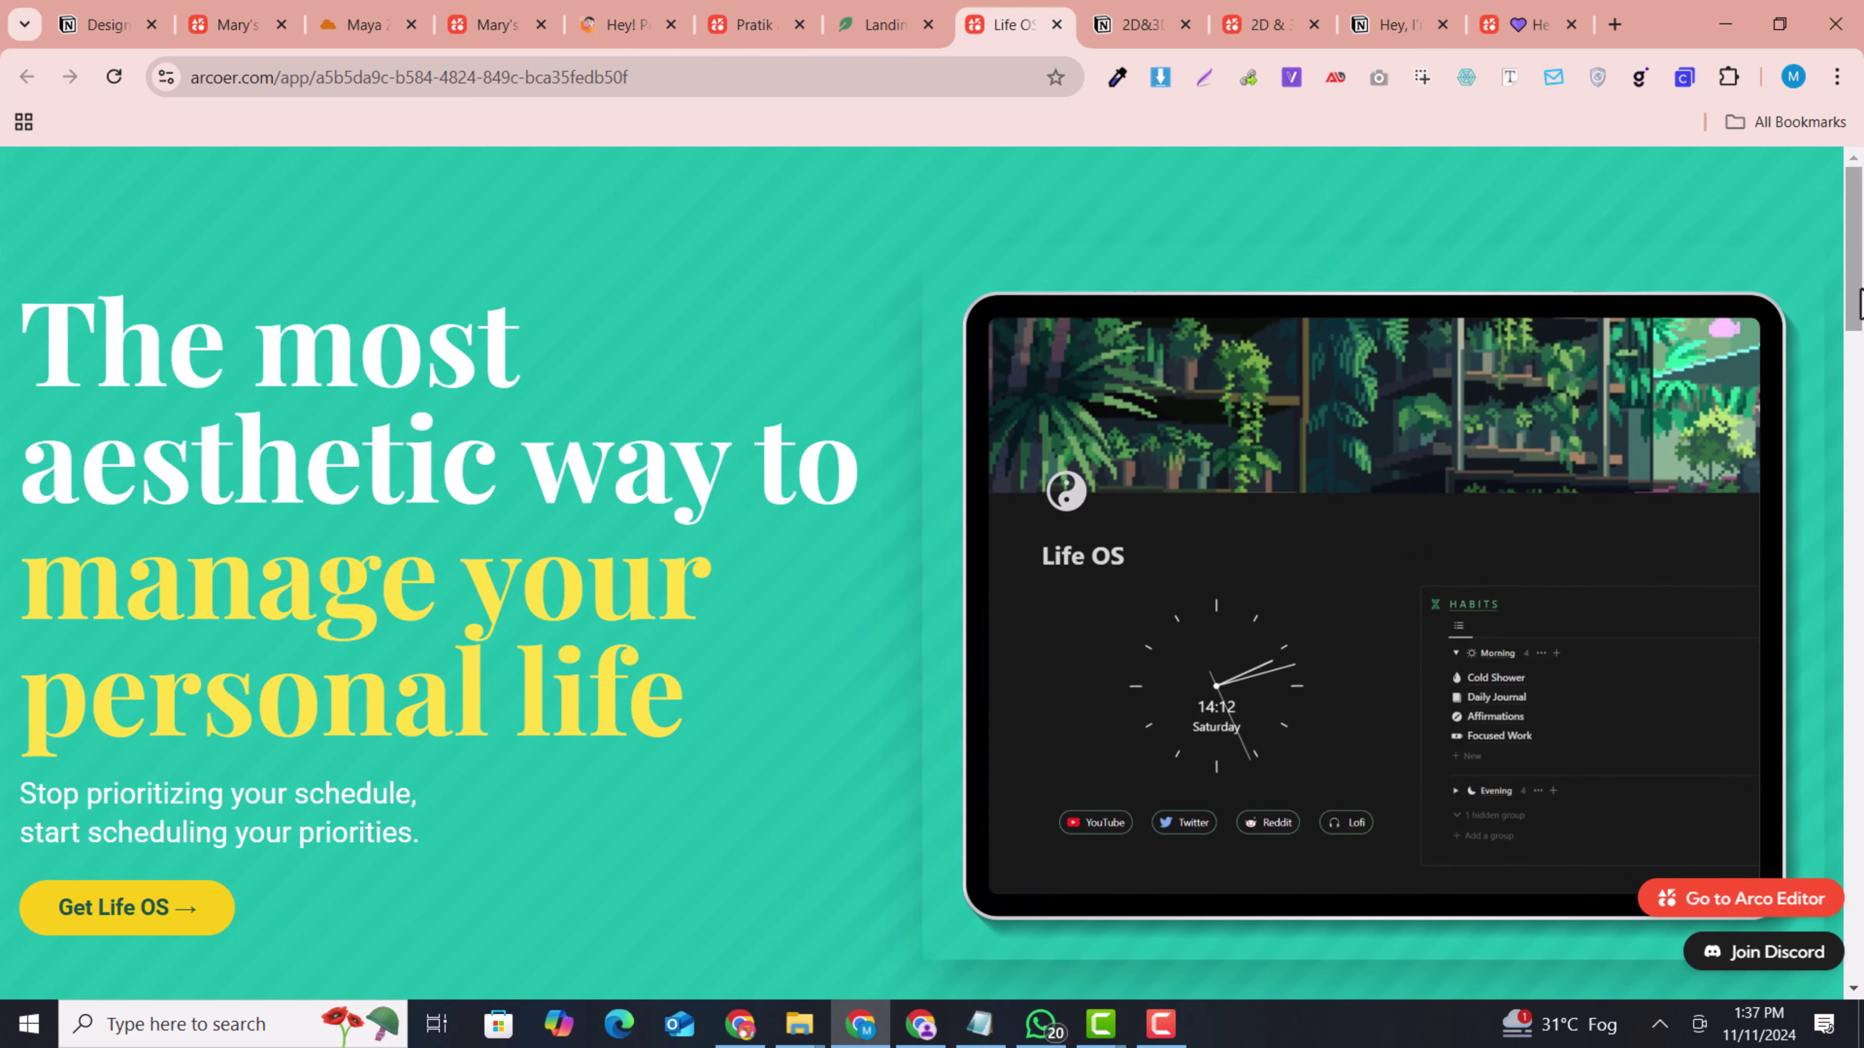
pyautogui.moveTo(1860, 301)
pyautogui.mouseDown()
pyautogui.moveTo(1860, 973)
pyautogui.moveTo(1860, 283)
pyautogui.mouseUp()
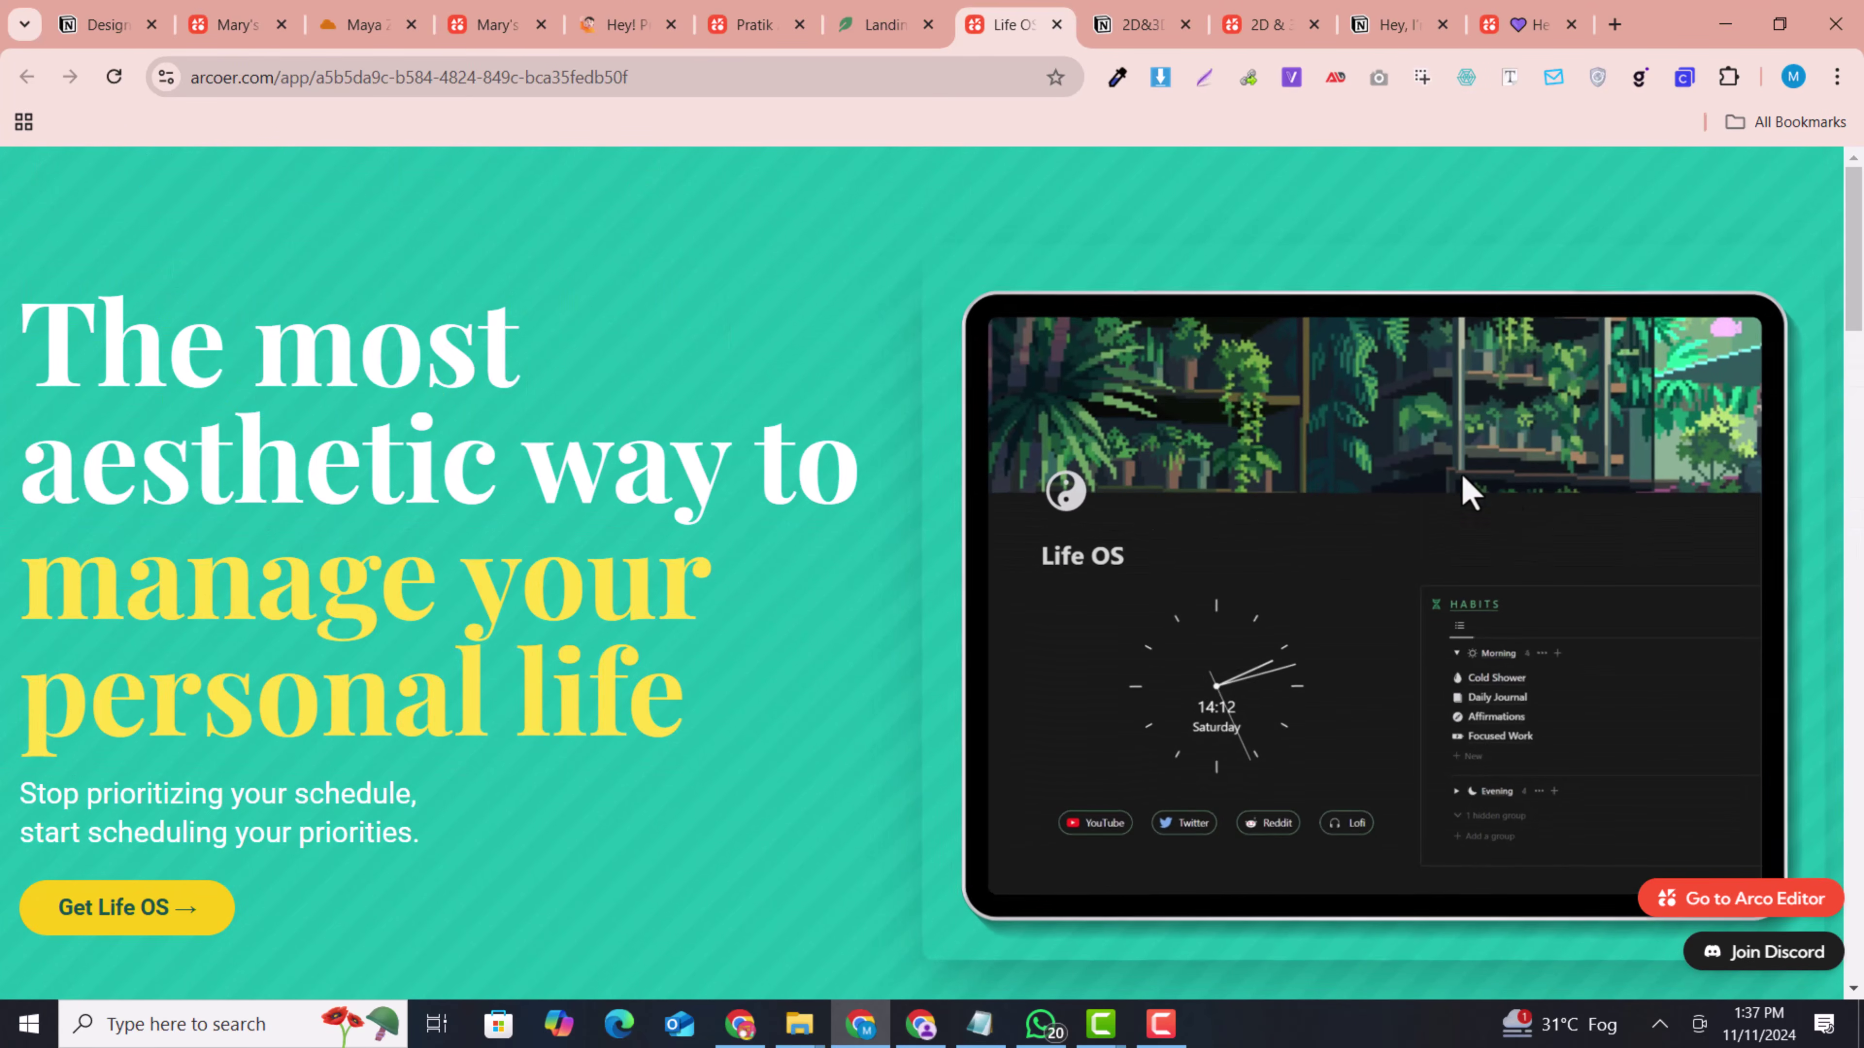
pyautogui.moveTo(1858, 280); pyautogui.dragTo(1860, 947)
pyautogui.scroll(8, 1293, 471)
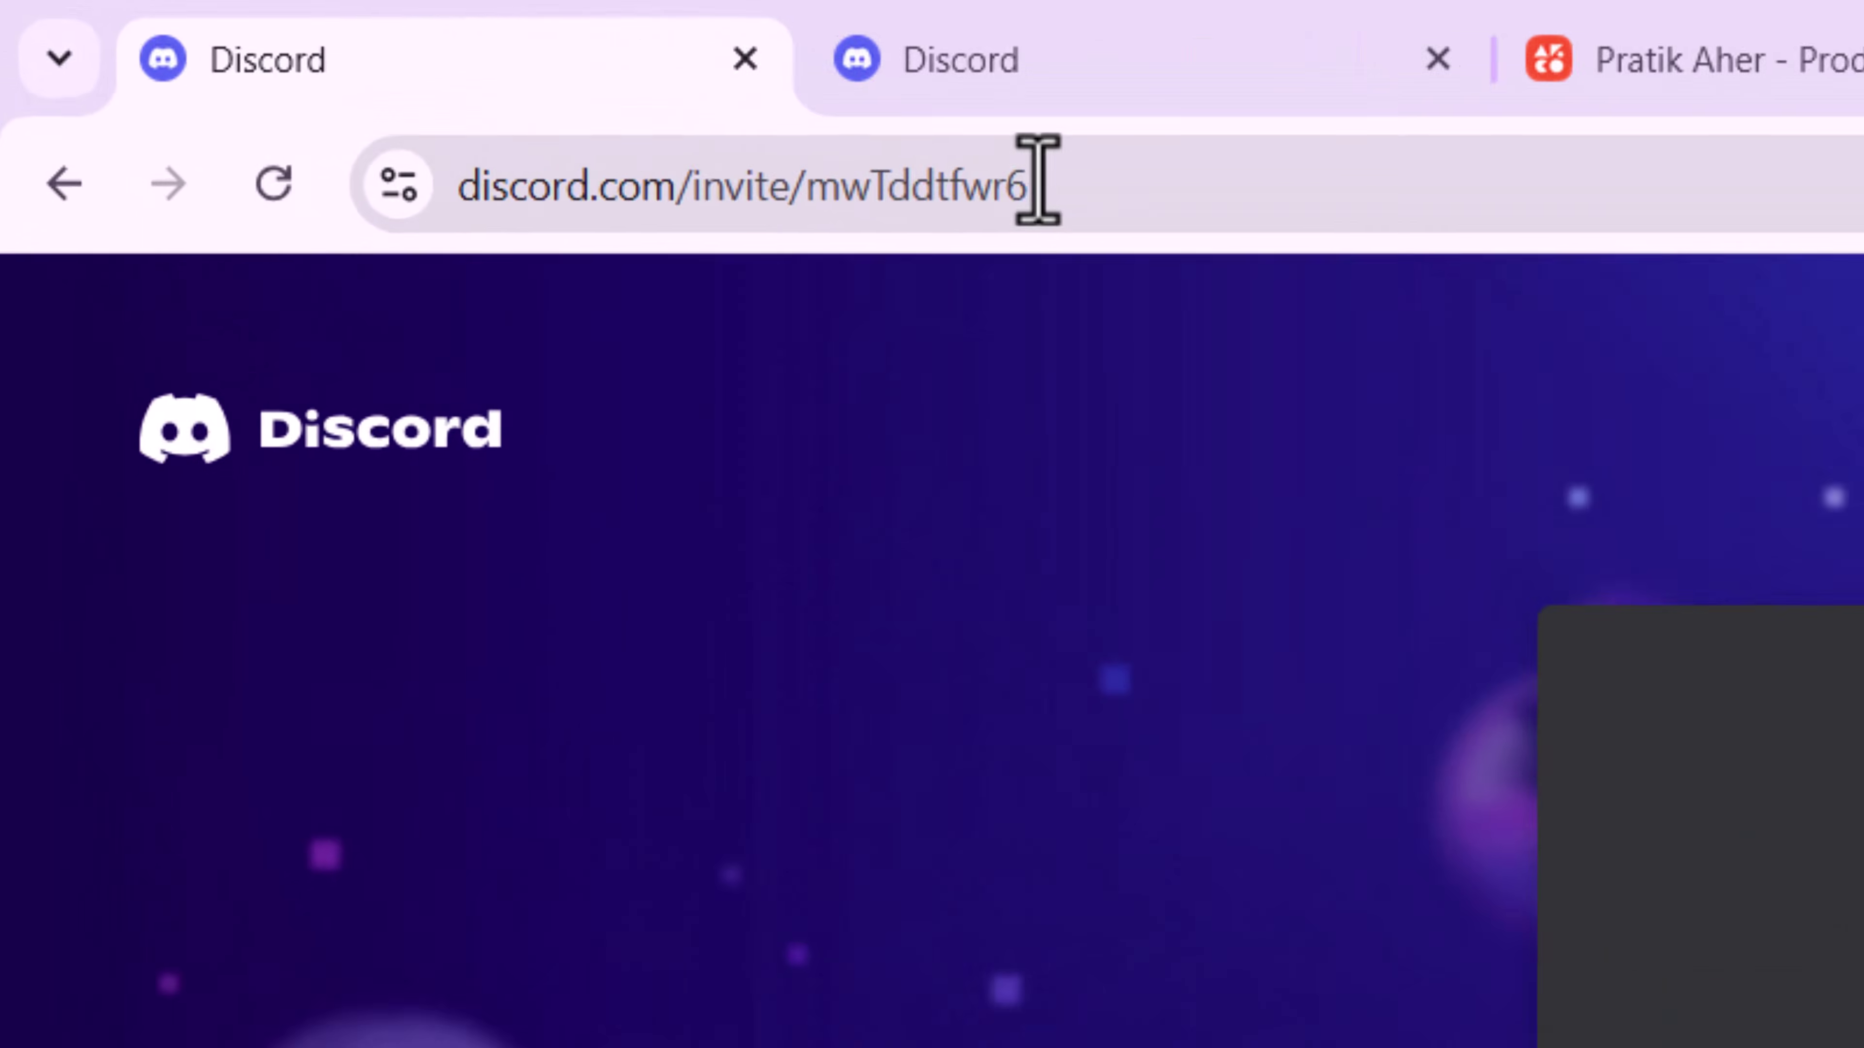
# Switch to Discord's Arco server invite and log in with the existing saved account to join
pyautogui.moveTo(439, 77); pyautogui.dragTo(347, 77)
pyautogui.moveTo(876, 192); pyautogui.dragTo(481, 242)
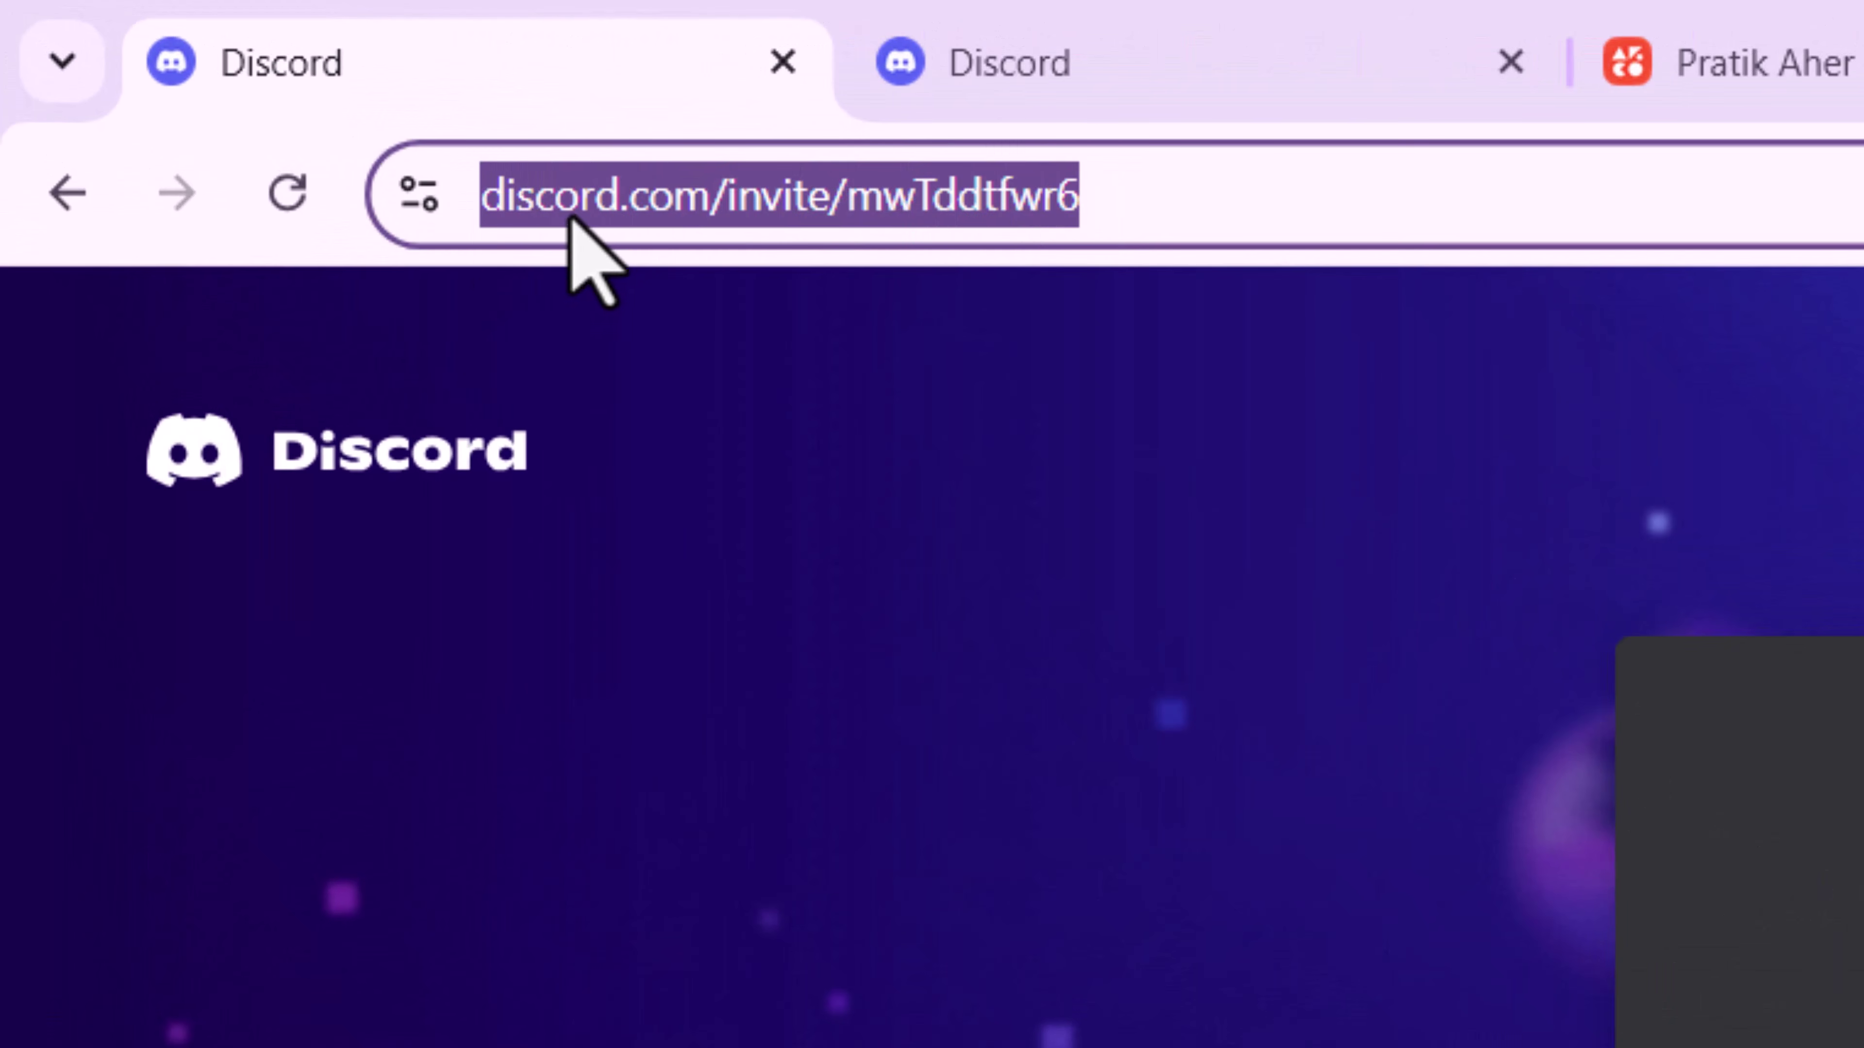
pyautogui.click(654, 223)
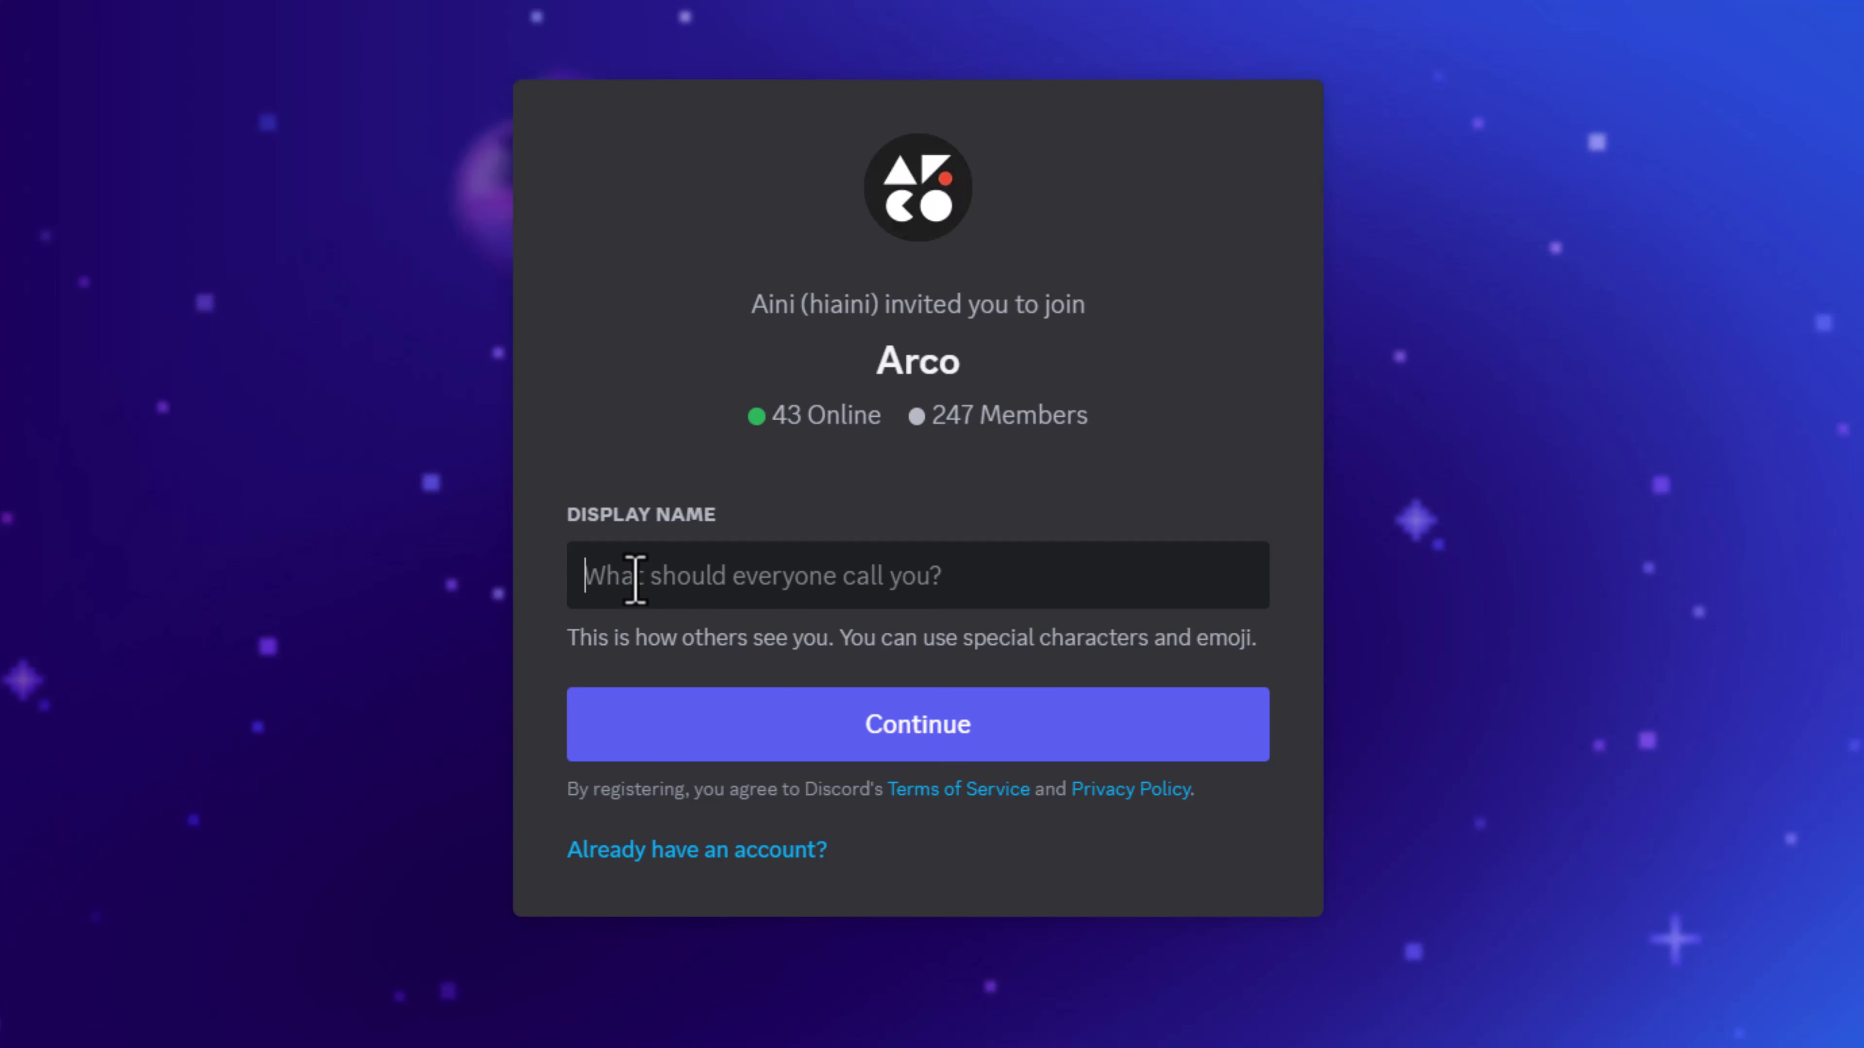
pyautogui.click(717, 850)
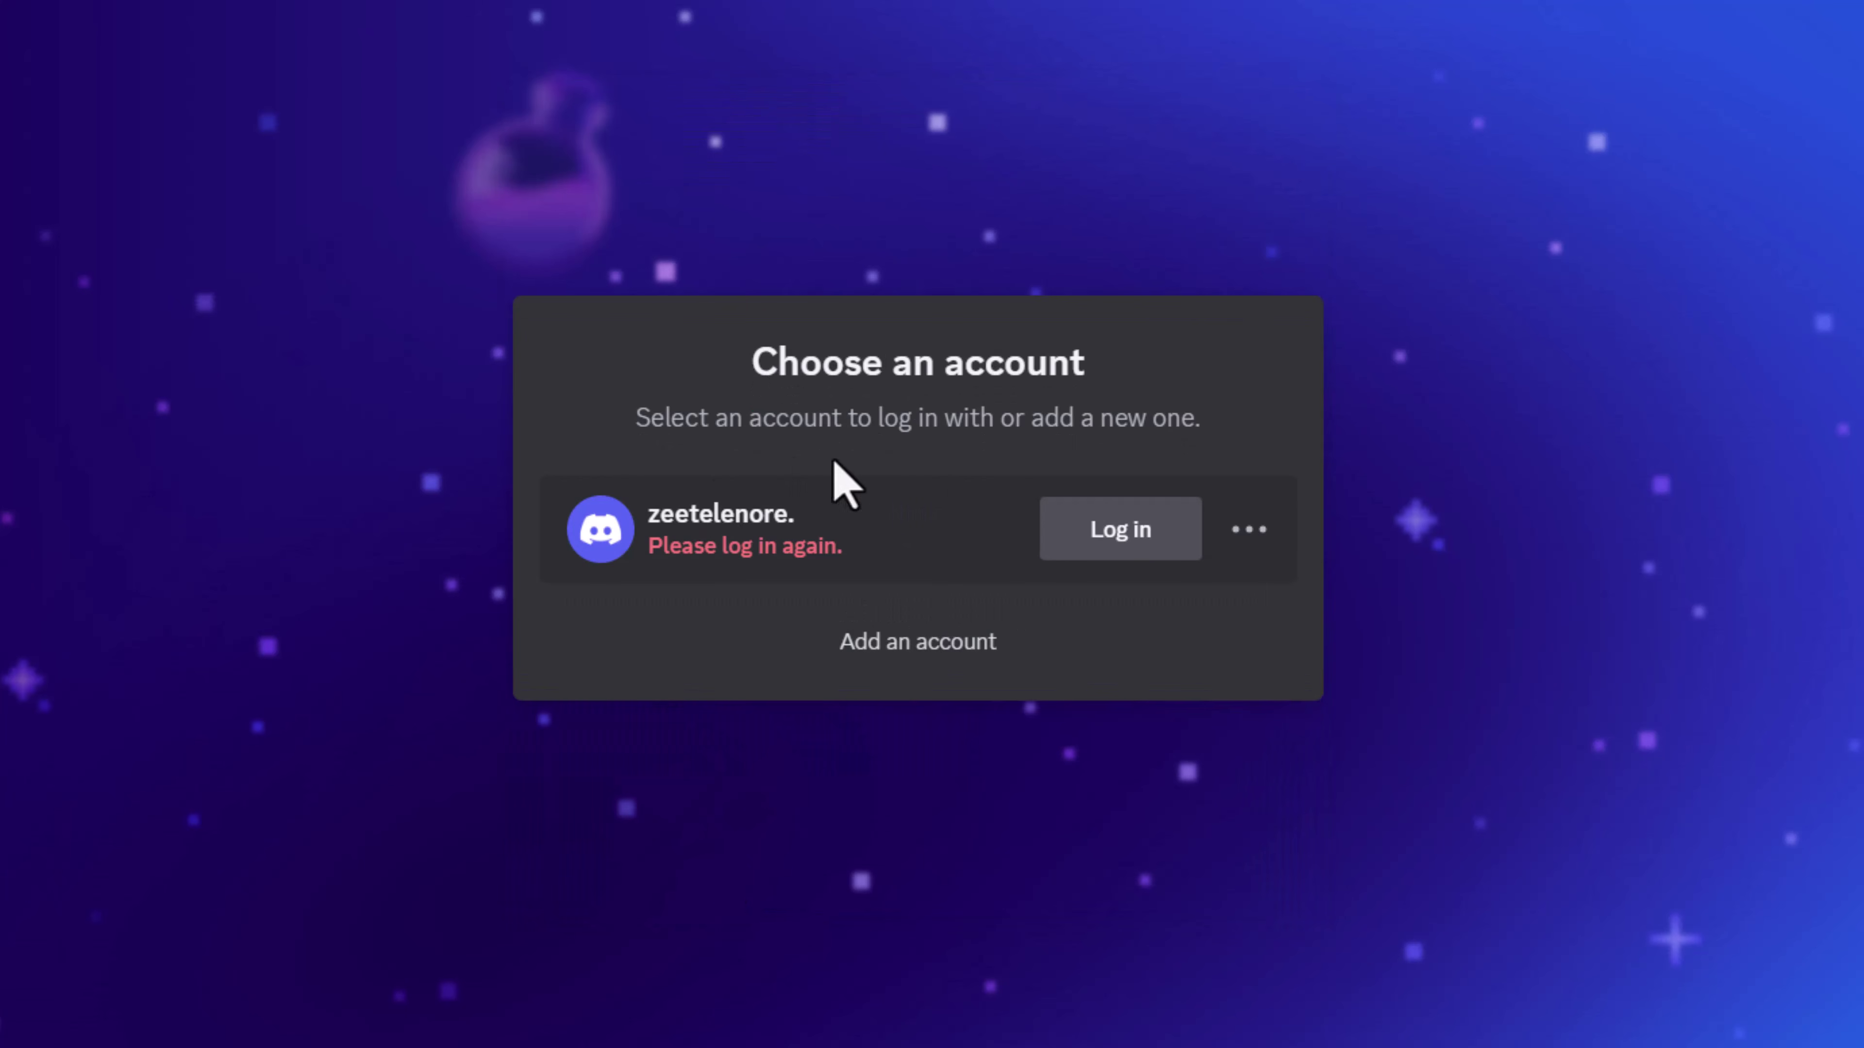
pyautogui.click(1094, 543)
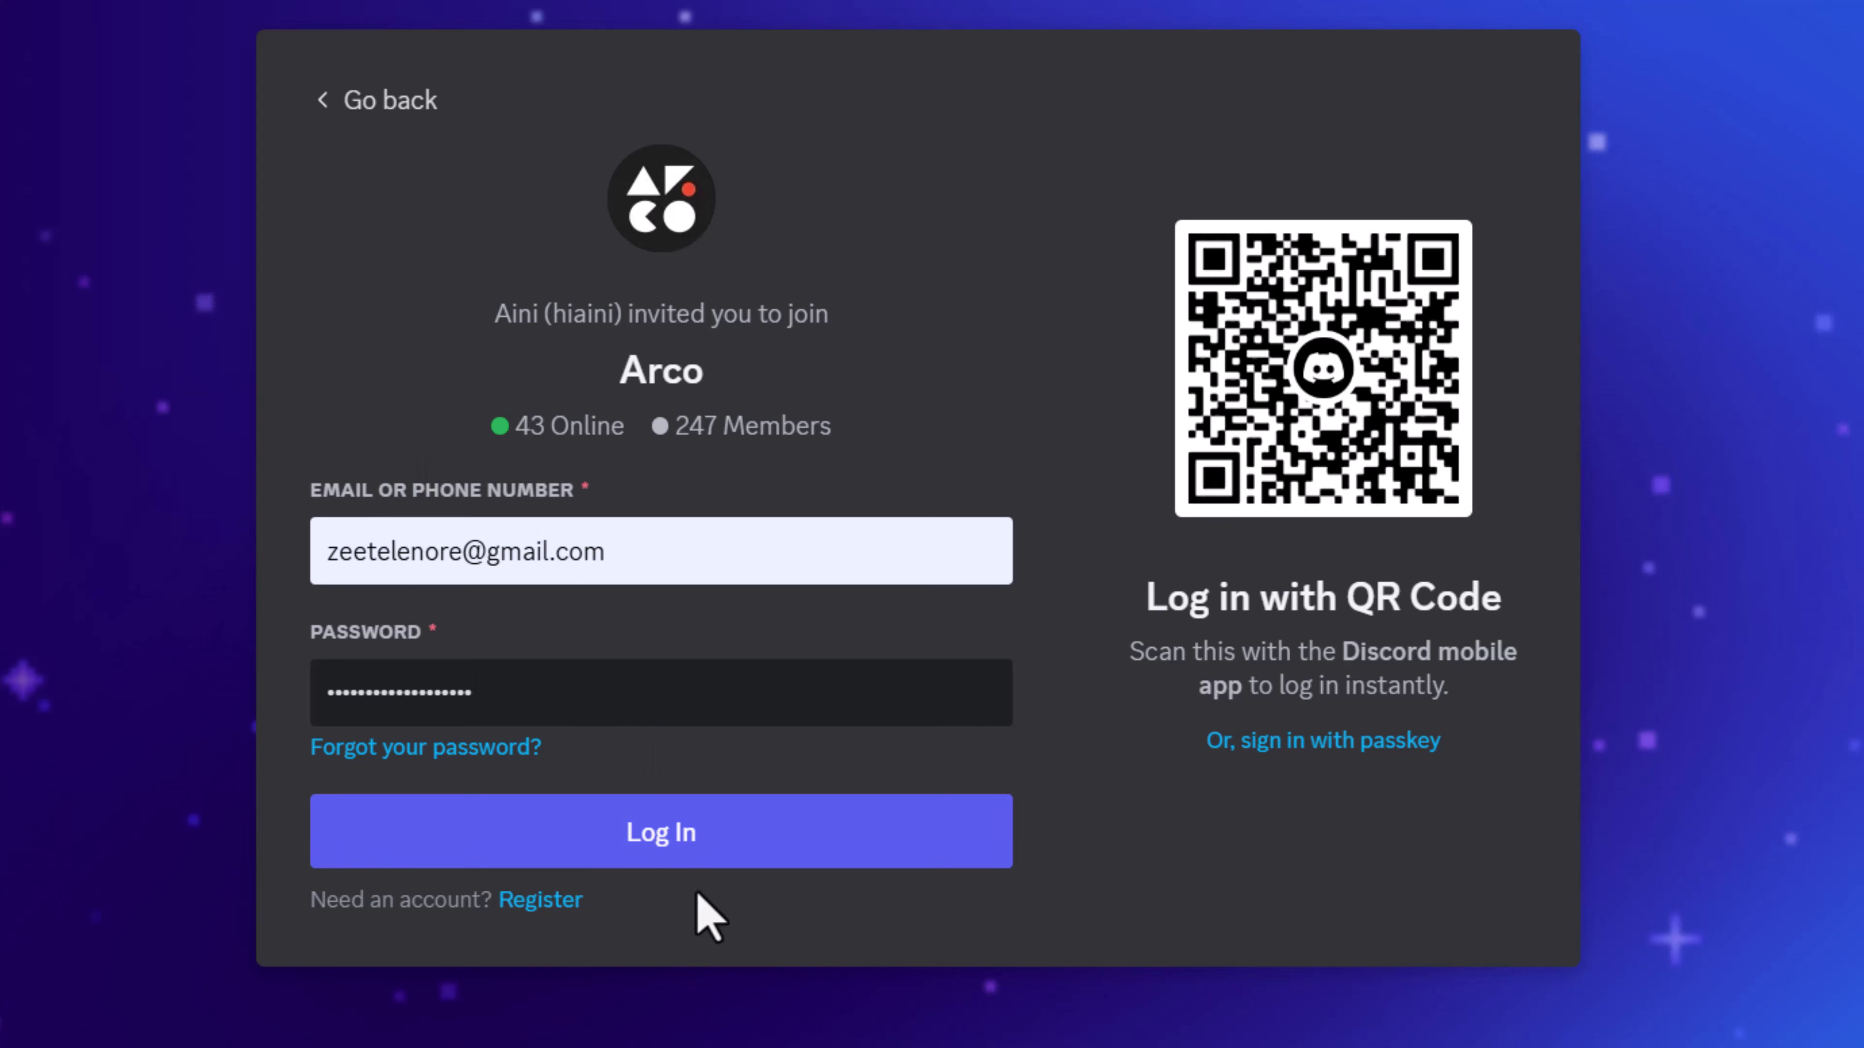
pyautogui.click(694, 848)
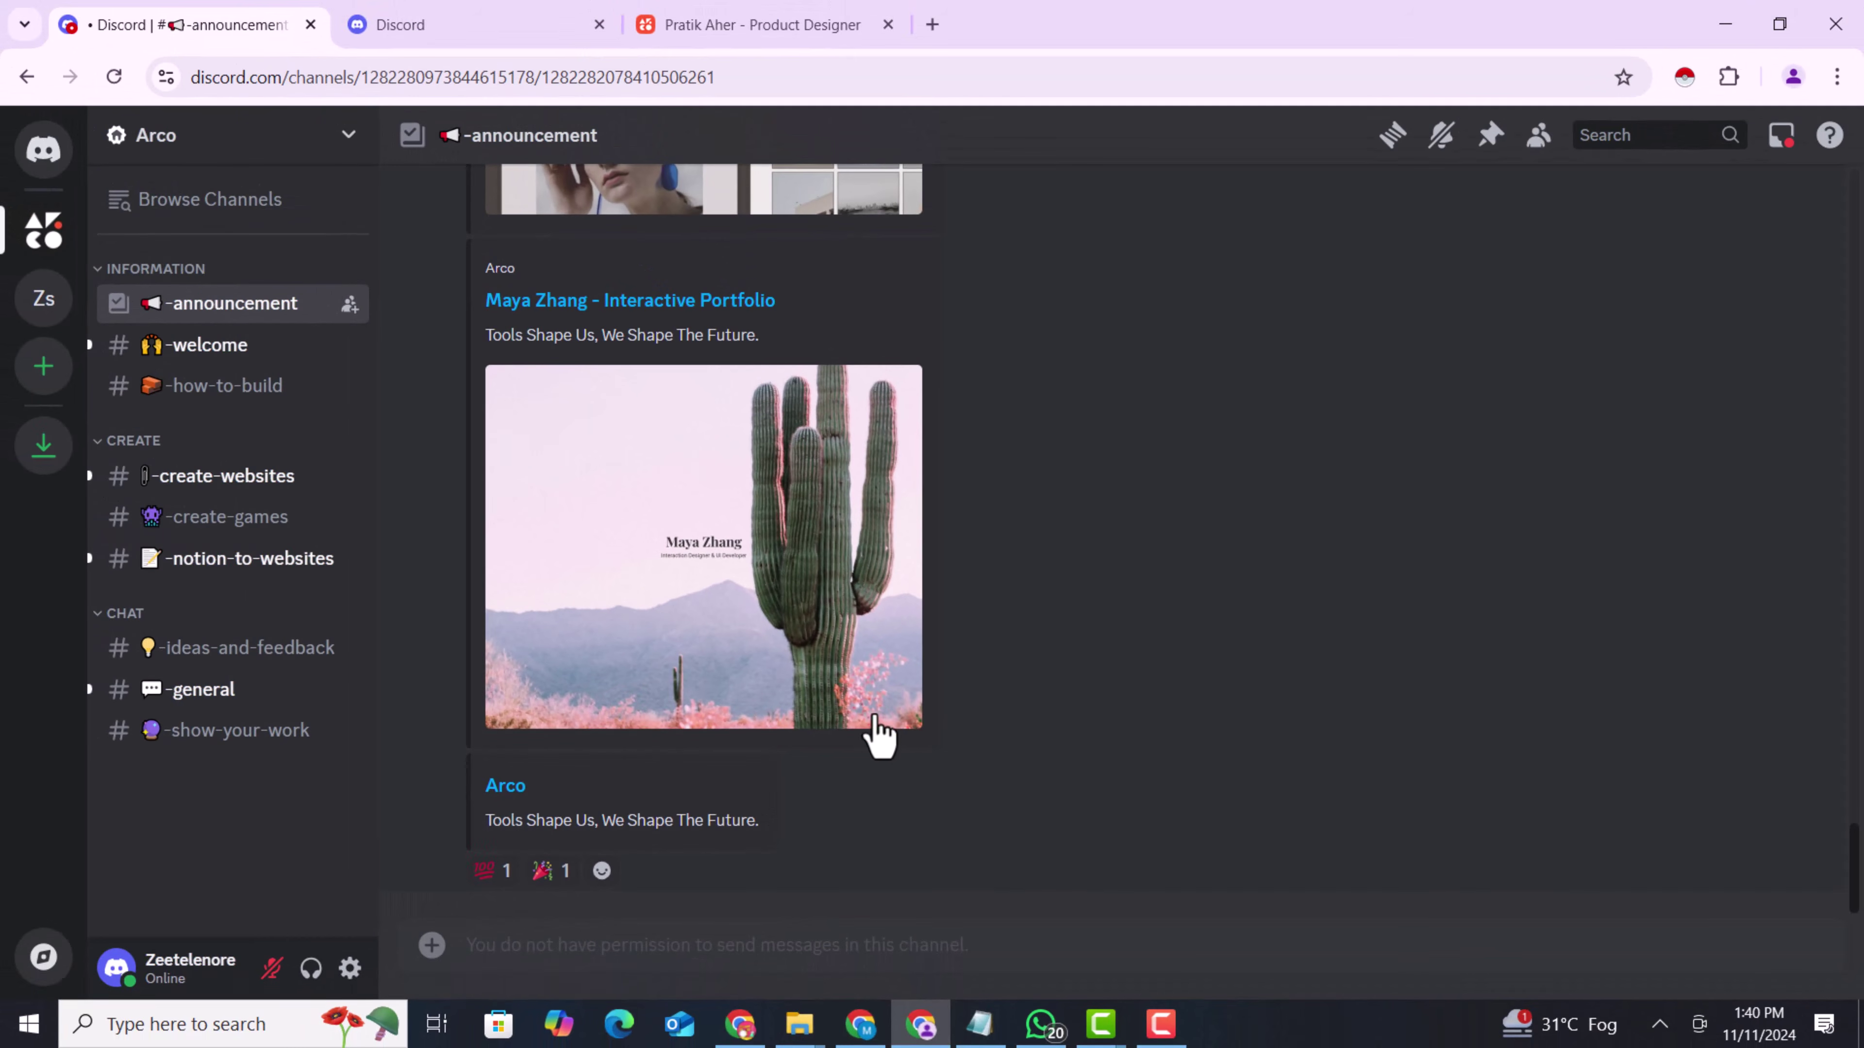
# Read the Arco update of October 31 in the announcement channel and open the create-websites channel
pyautogui.scroll(10, 918, 587)
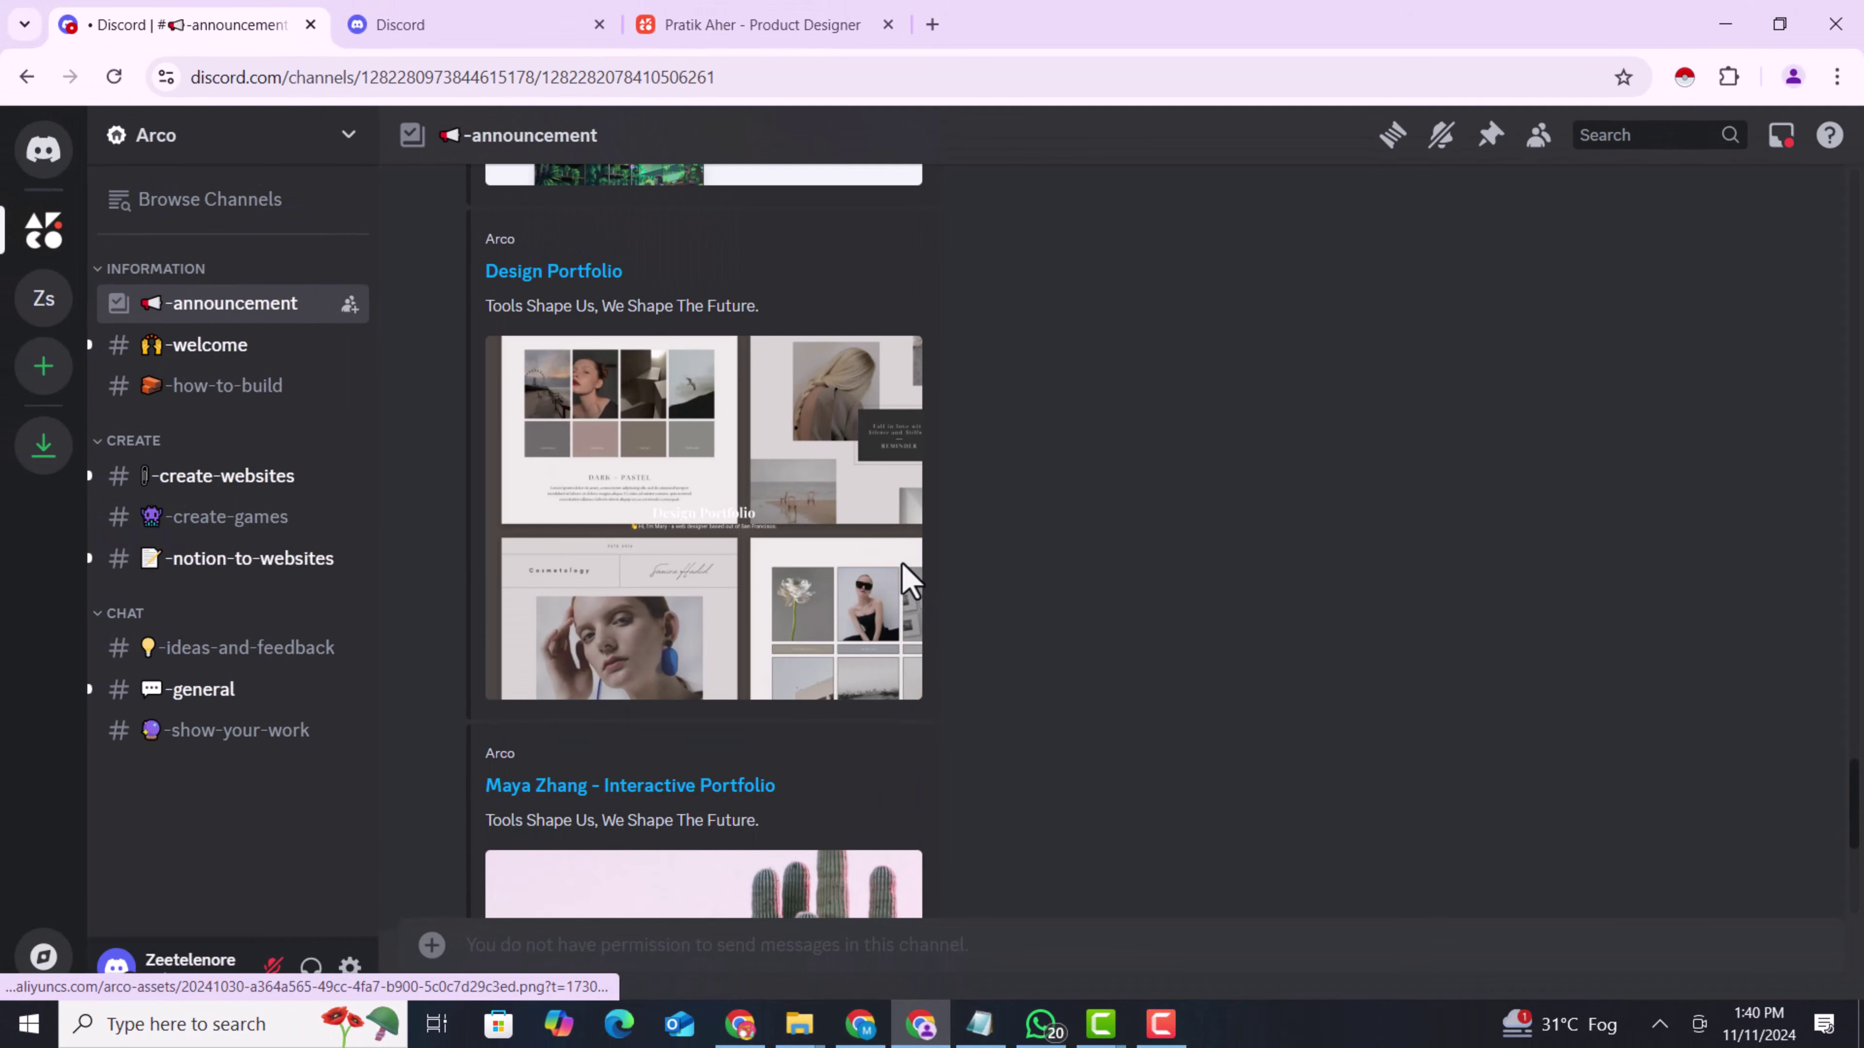
pyautogui.scroll(-5, 907, 581)
pyautogui.scroll(10, 910, 580)
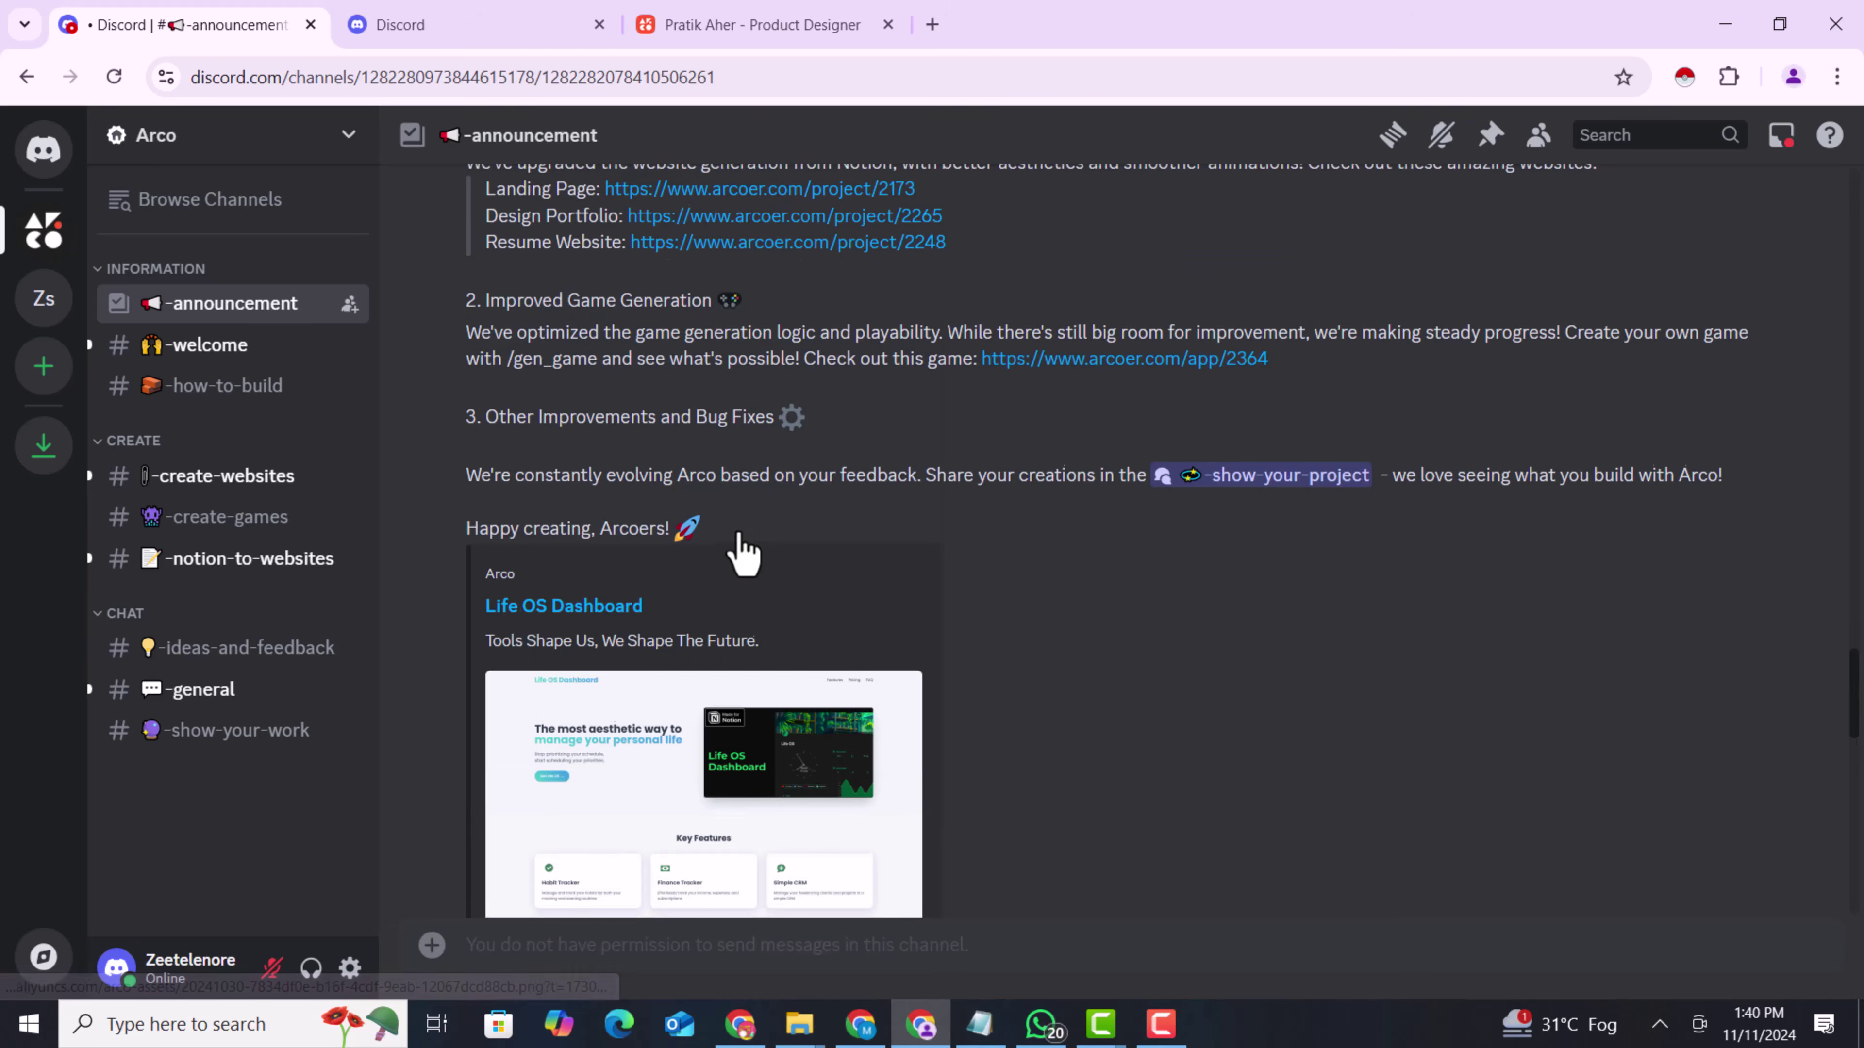
pyautogui.scroll(2, 907, 580)
pyautogui.scroll(-10, 888, 591)
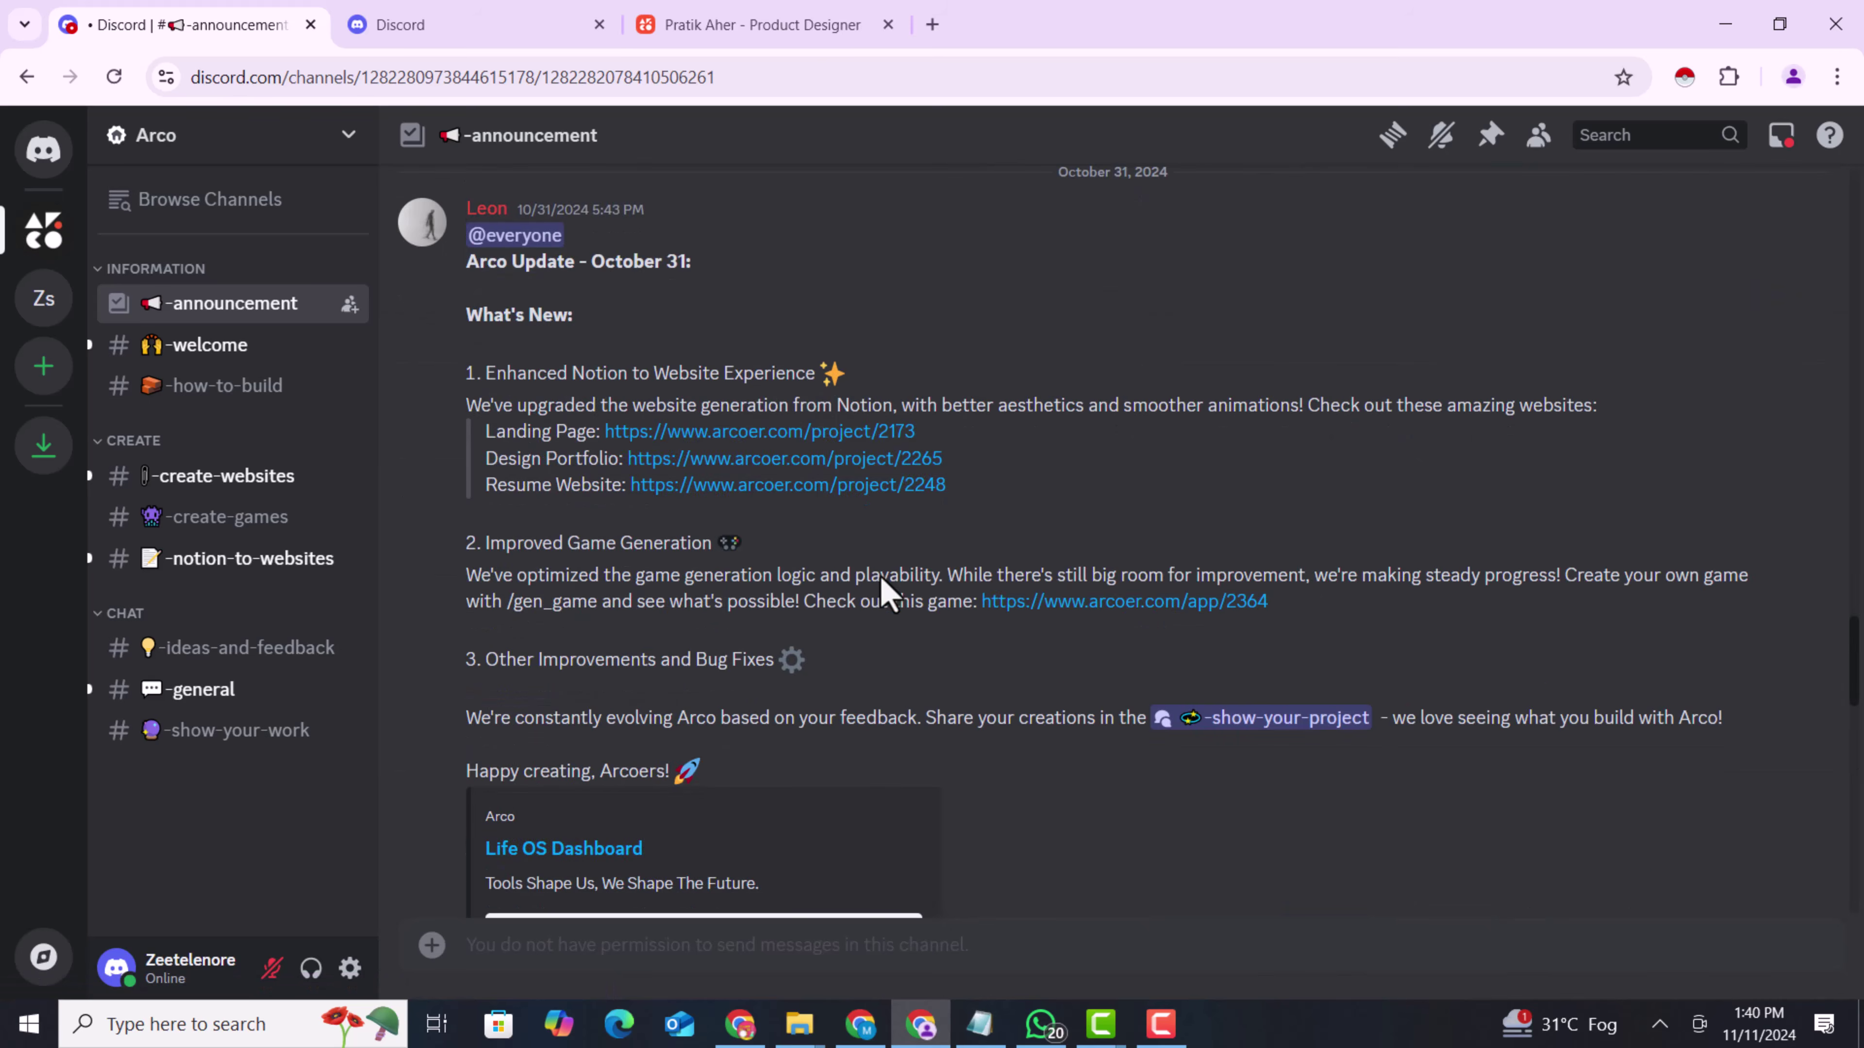
pyautogui.scroll(-8, 888, 597)
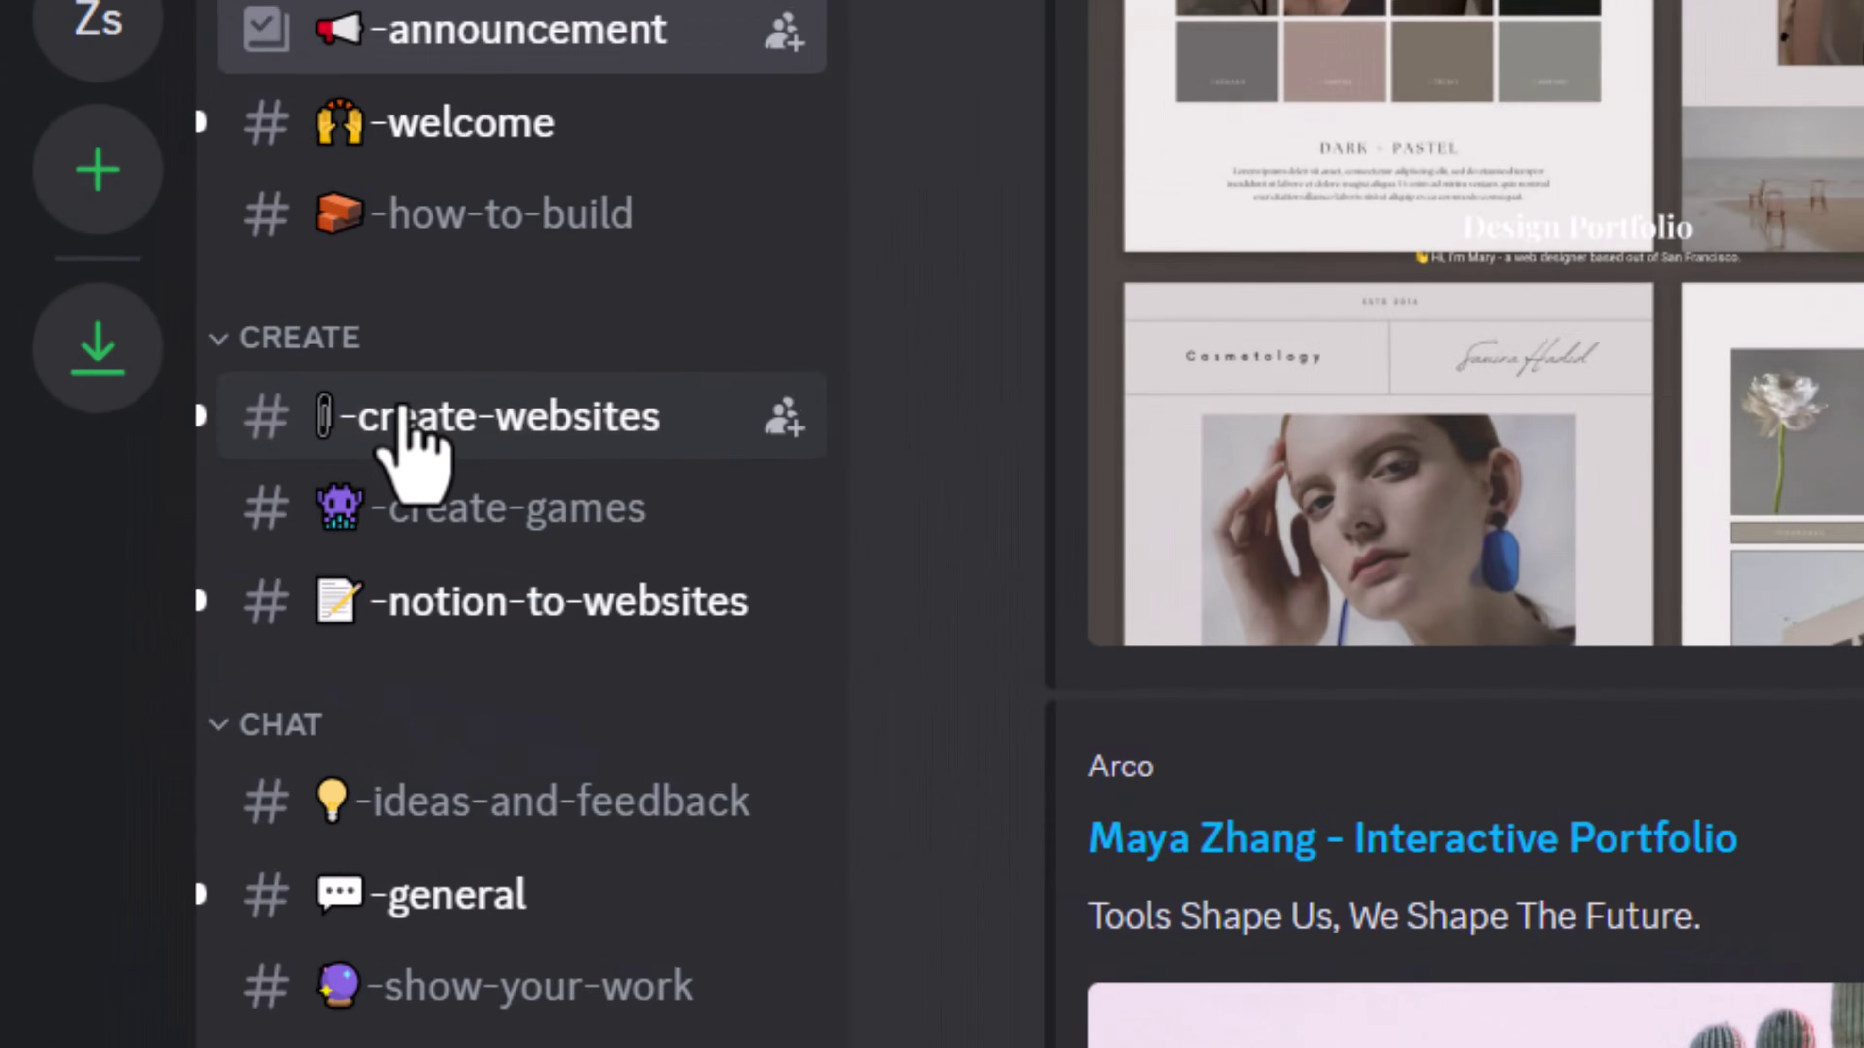
pyautogui.click(433, 423)
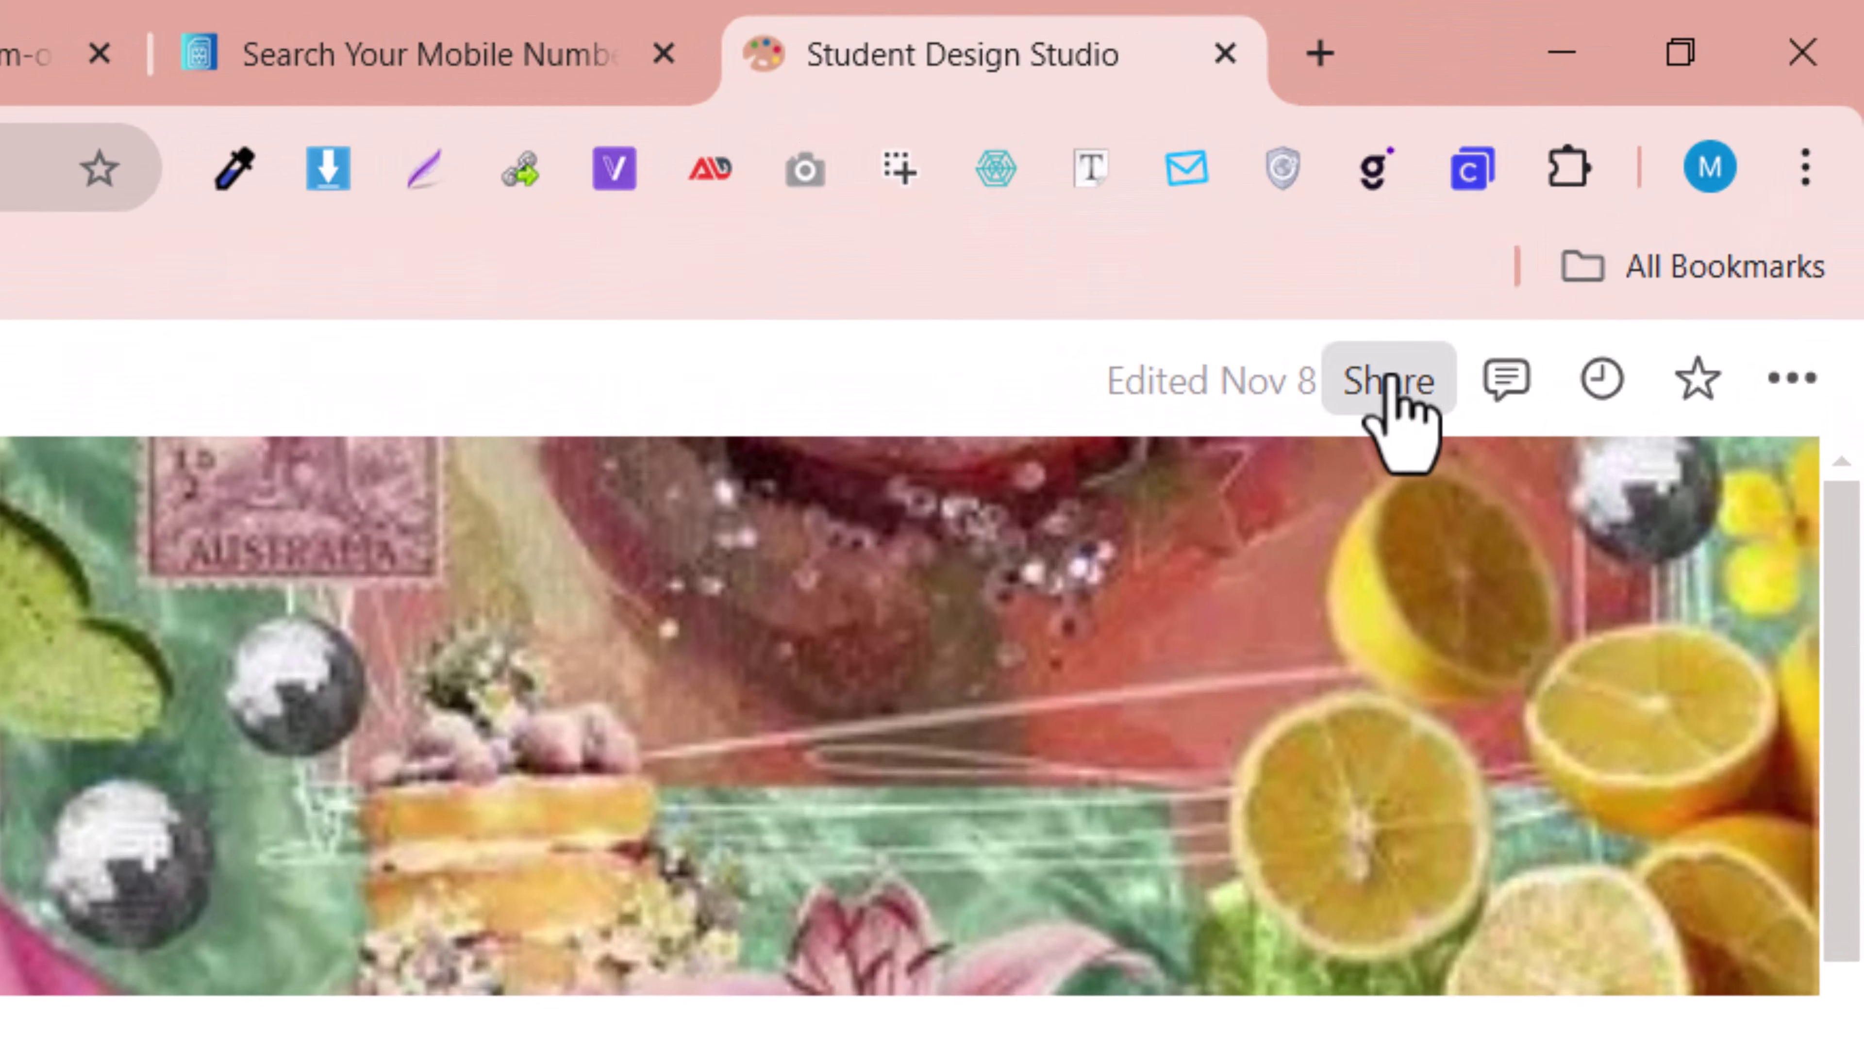
# Switch to Notion, publish the Student Design Studio page to the web and copy its site link
pyautogui.click(1632, 186)
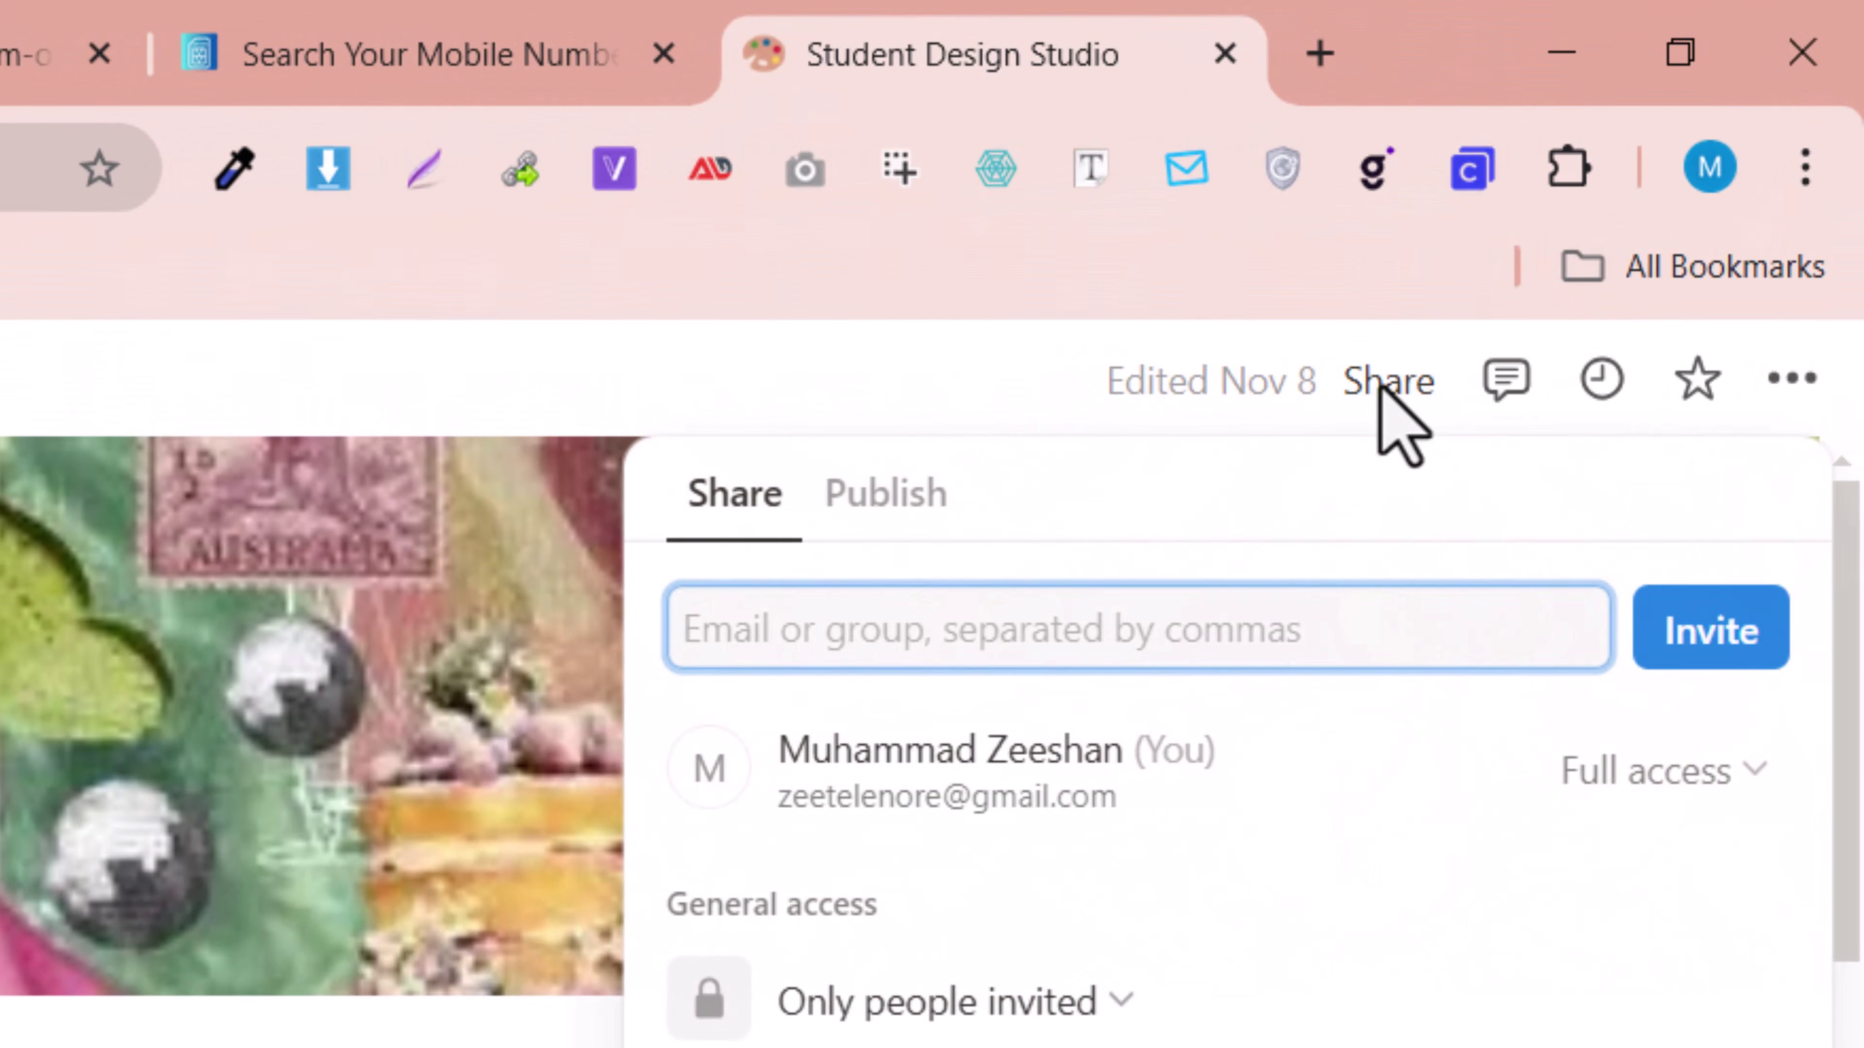
pyautogui.click(884, 496)
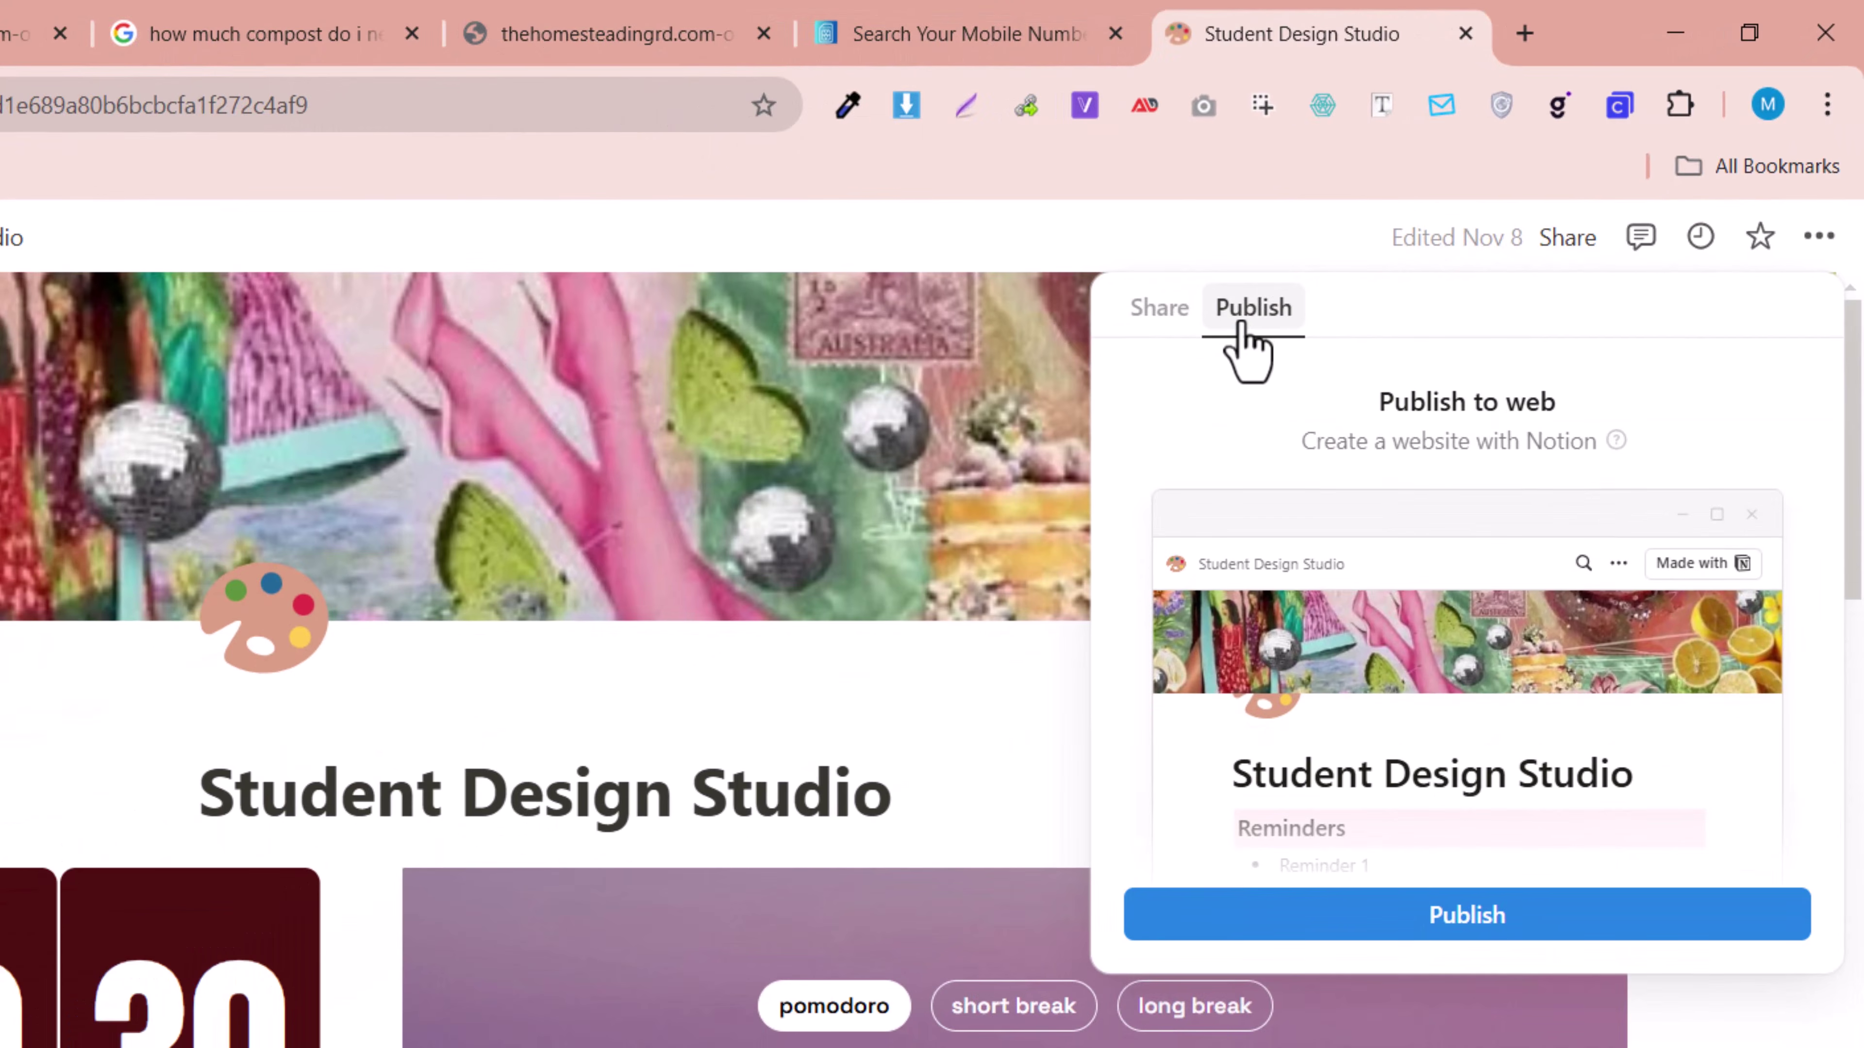
pyautogui.click(1427, 926)
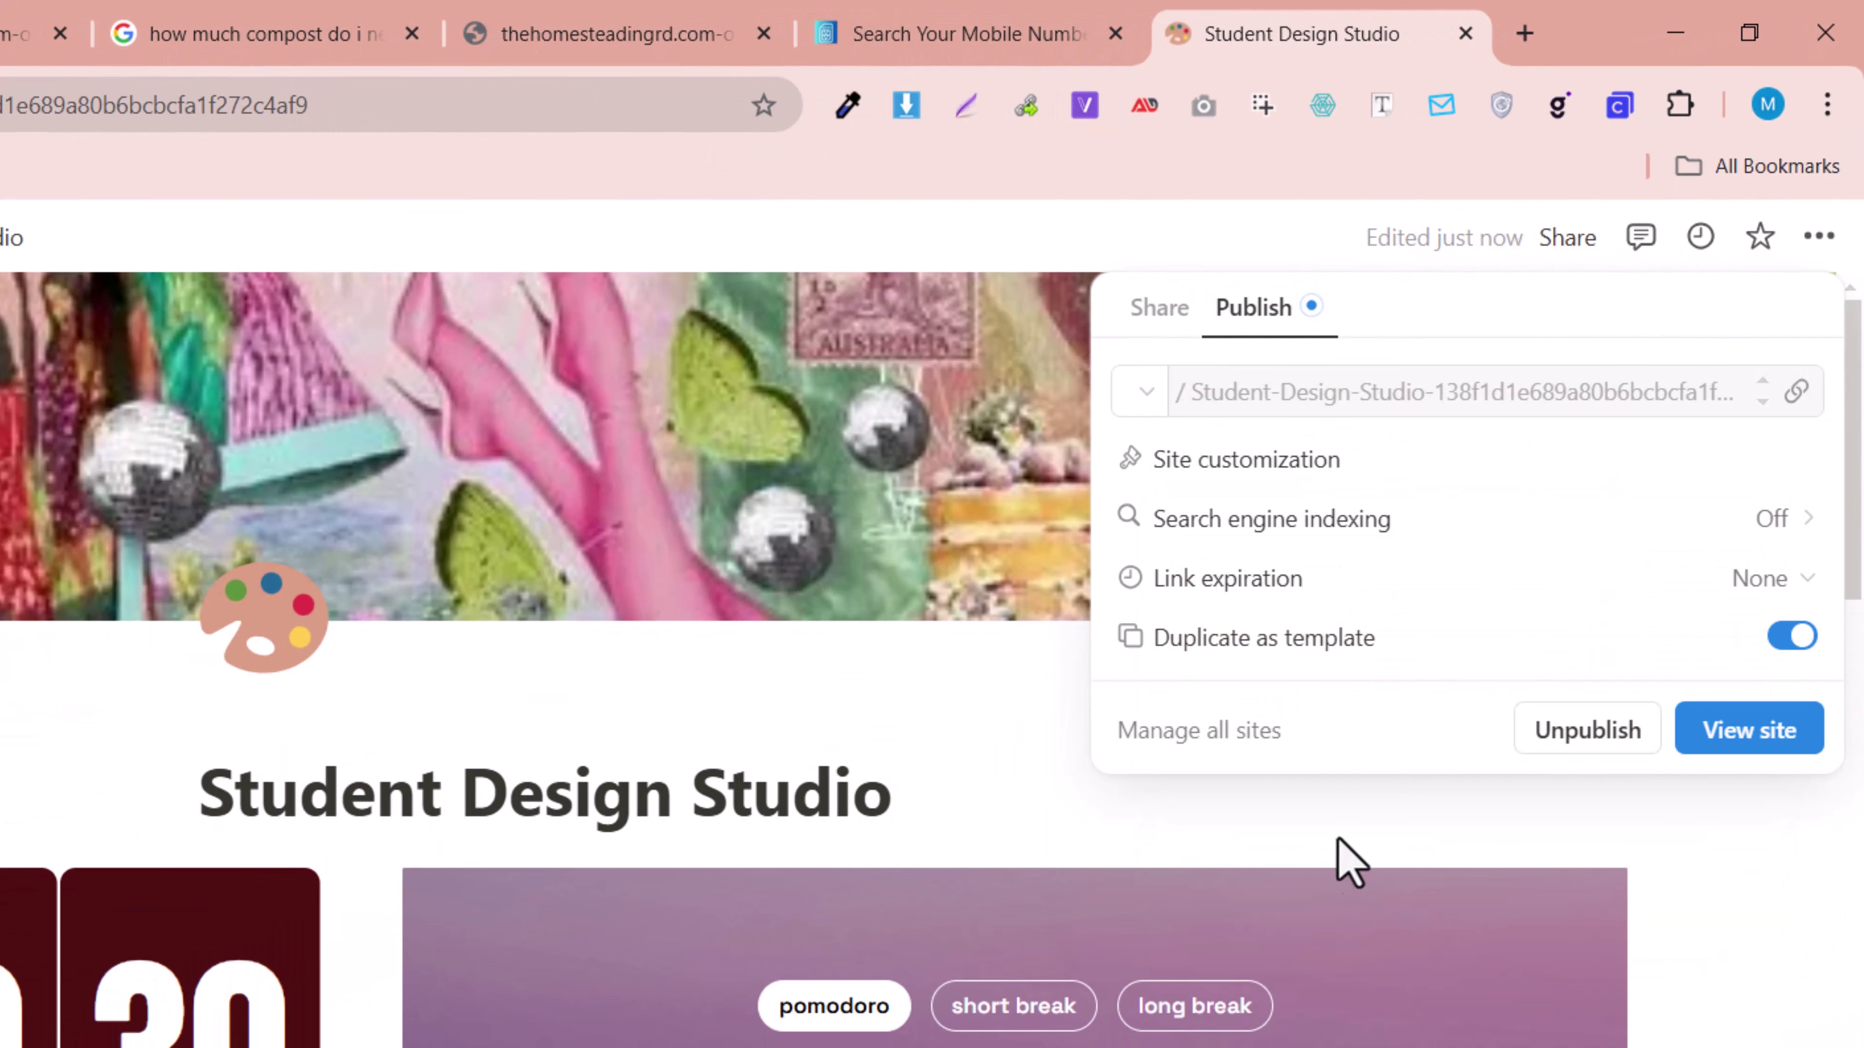
pyautogui.click(1798, 400)
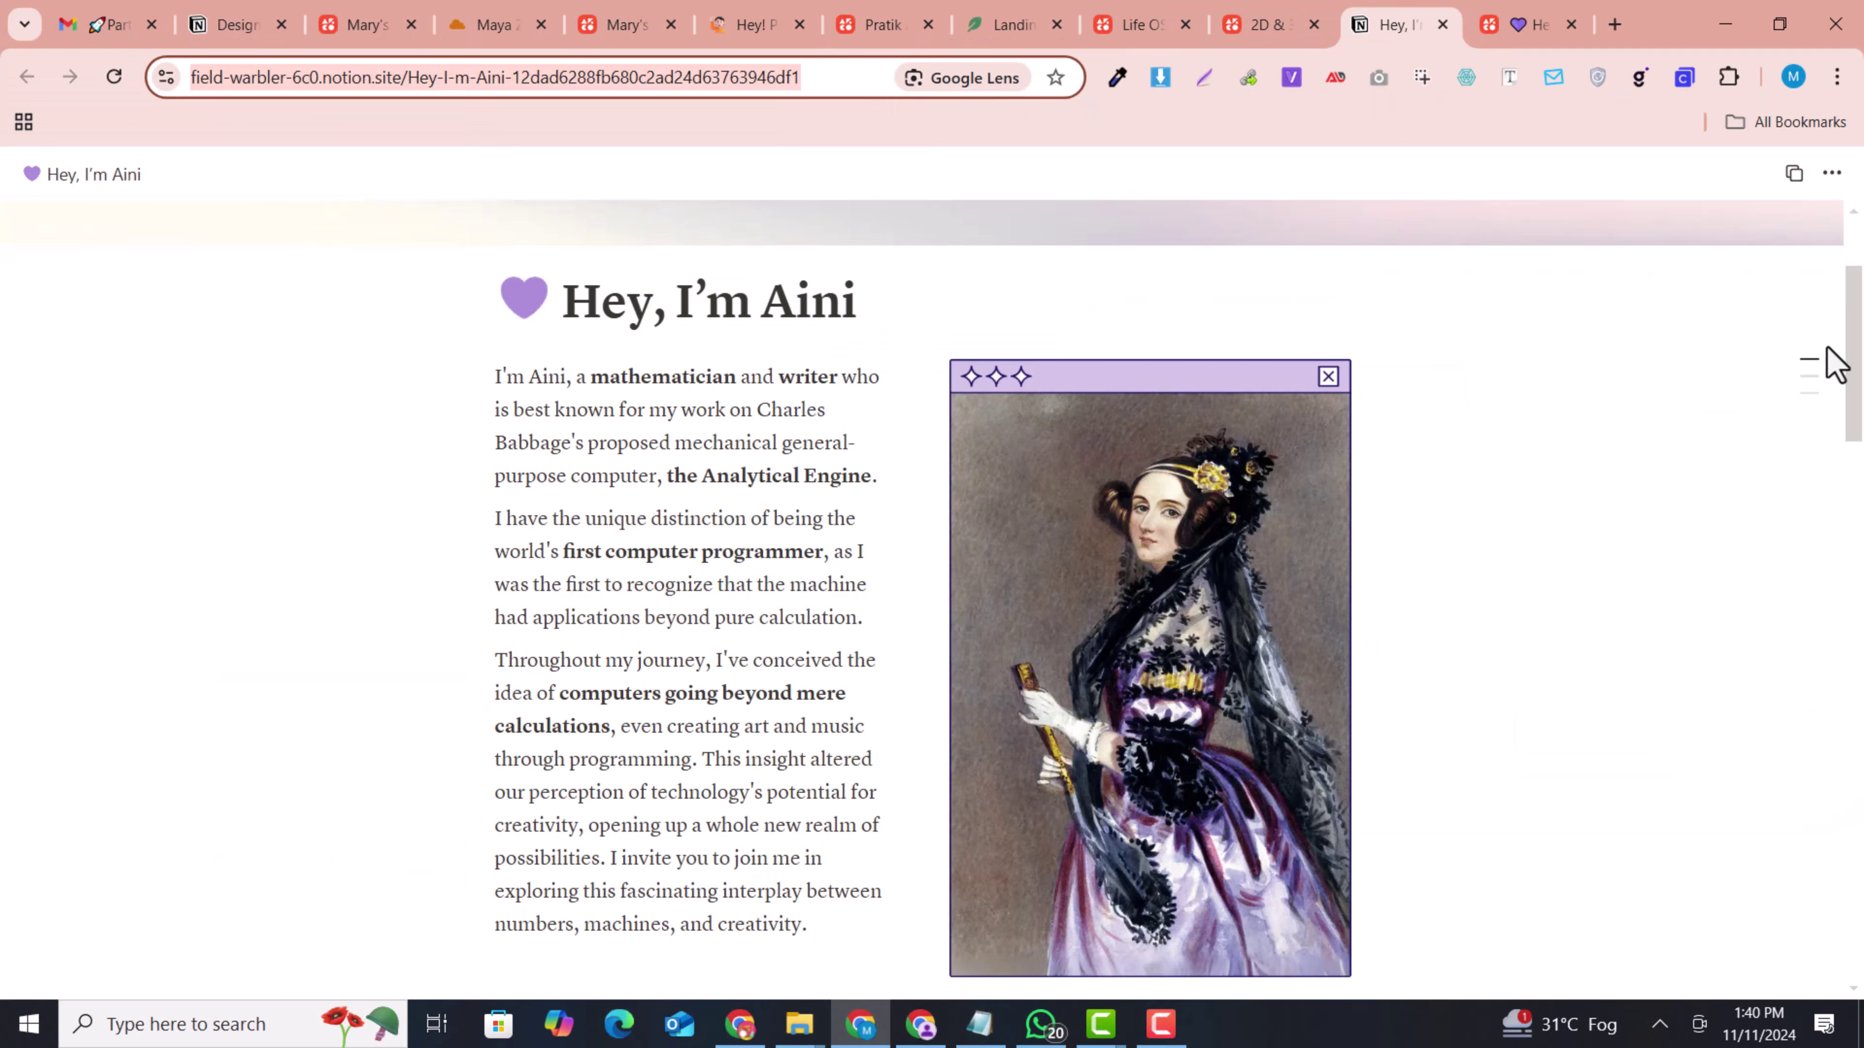
# In Discord's create-websites channel, run /gen_notion with the published personal Notion page's link as the prompt and check the generation status
pyautogui.scroll(-10, 1764, 508)
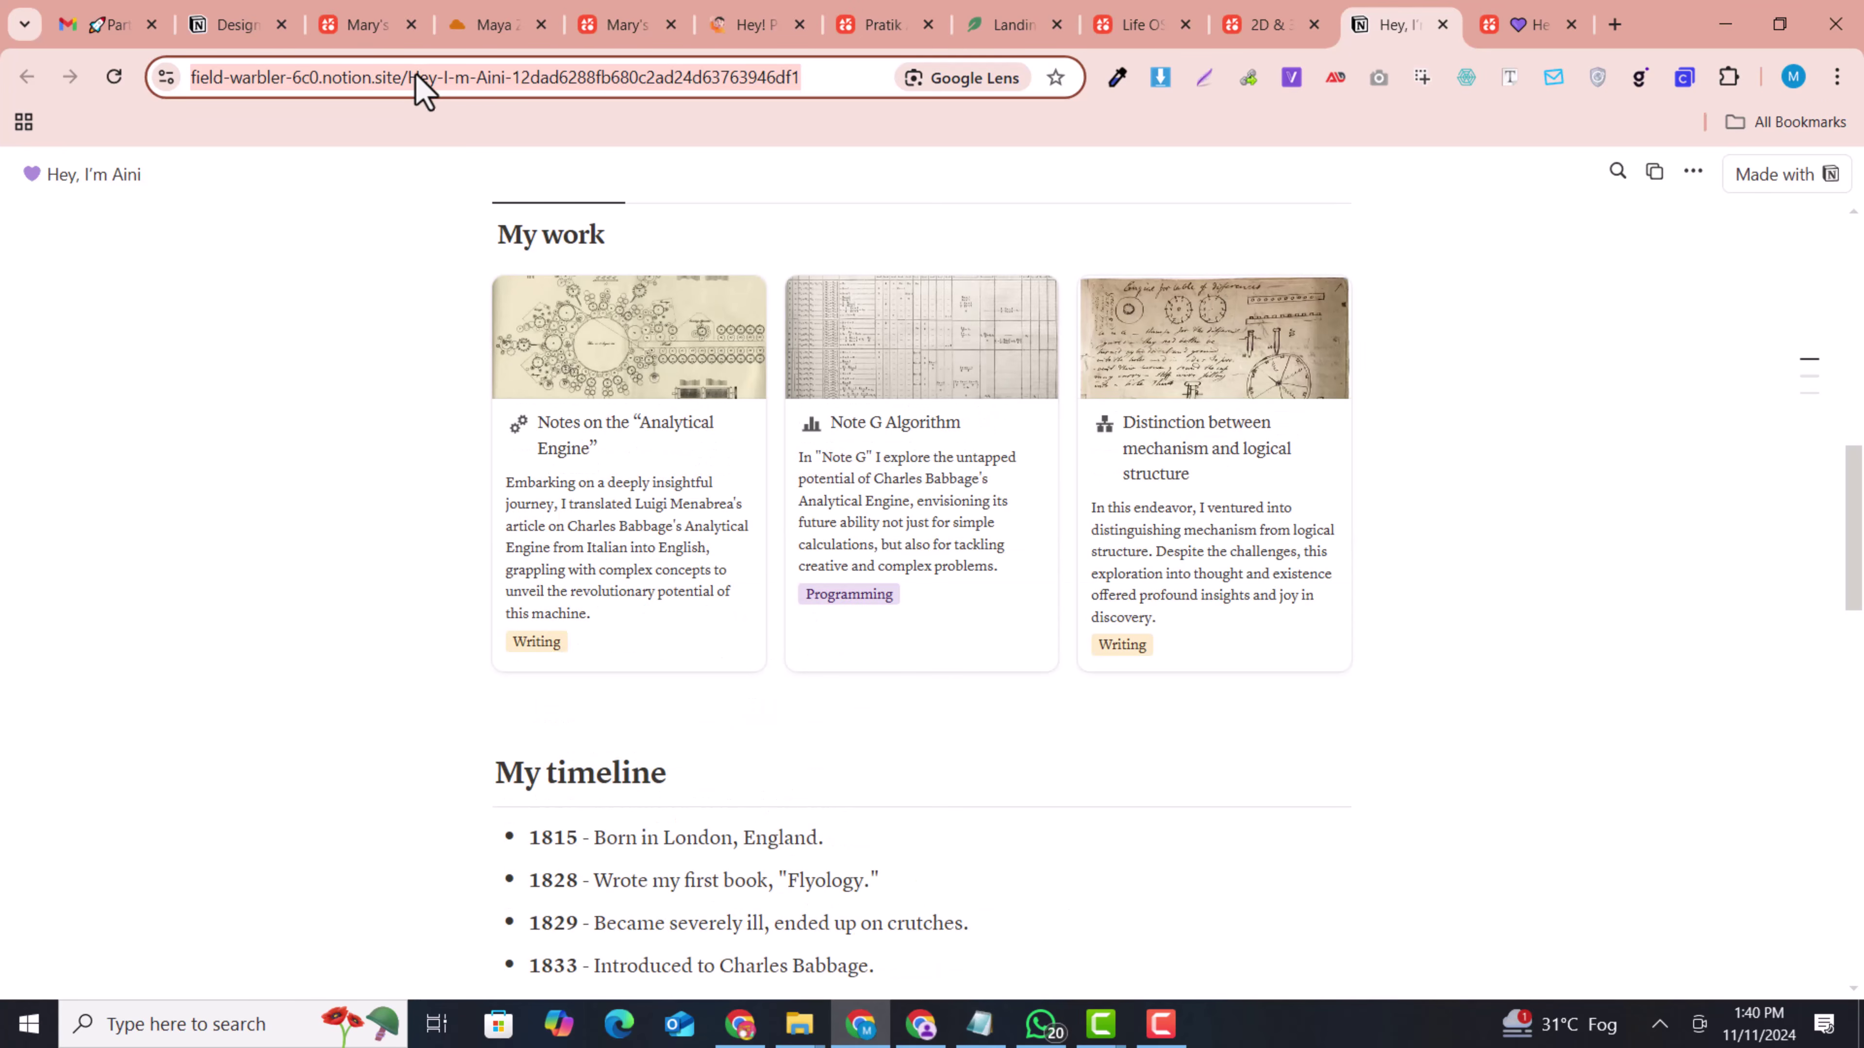
pyautogui.scroll(-8, 1061, 479)
pyautogui.scroll(-5, 1062, 479)
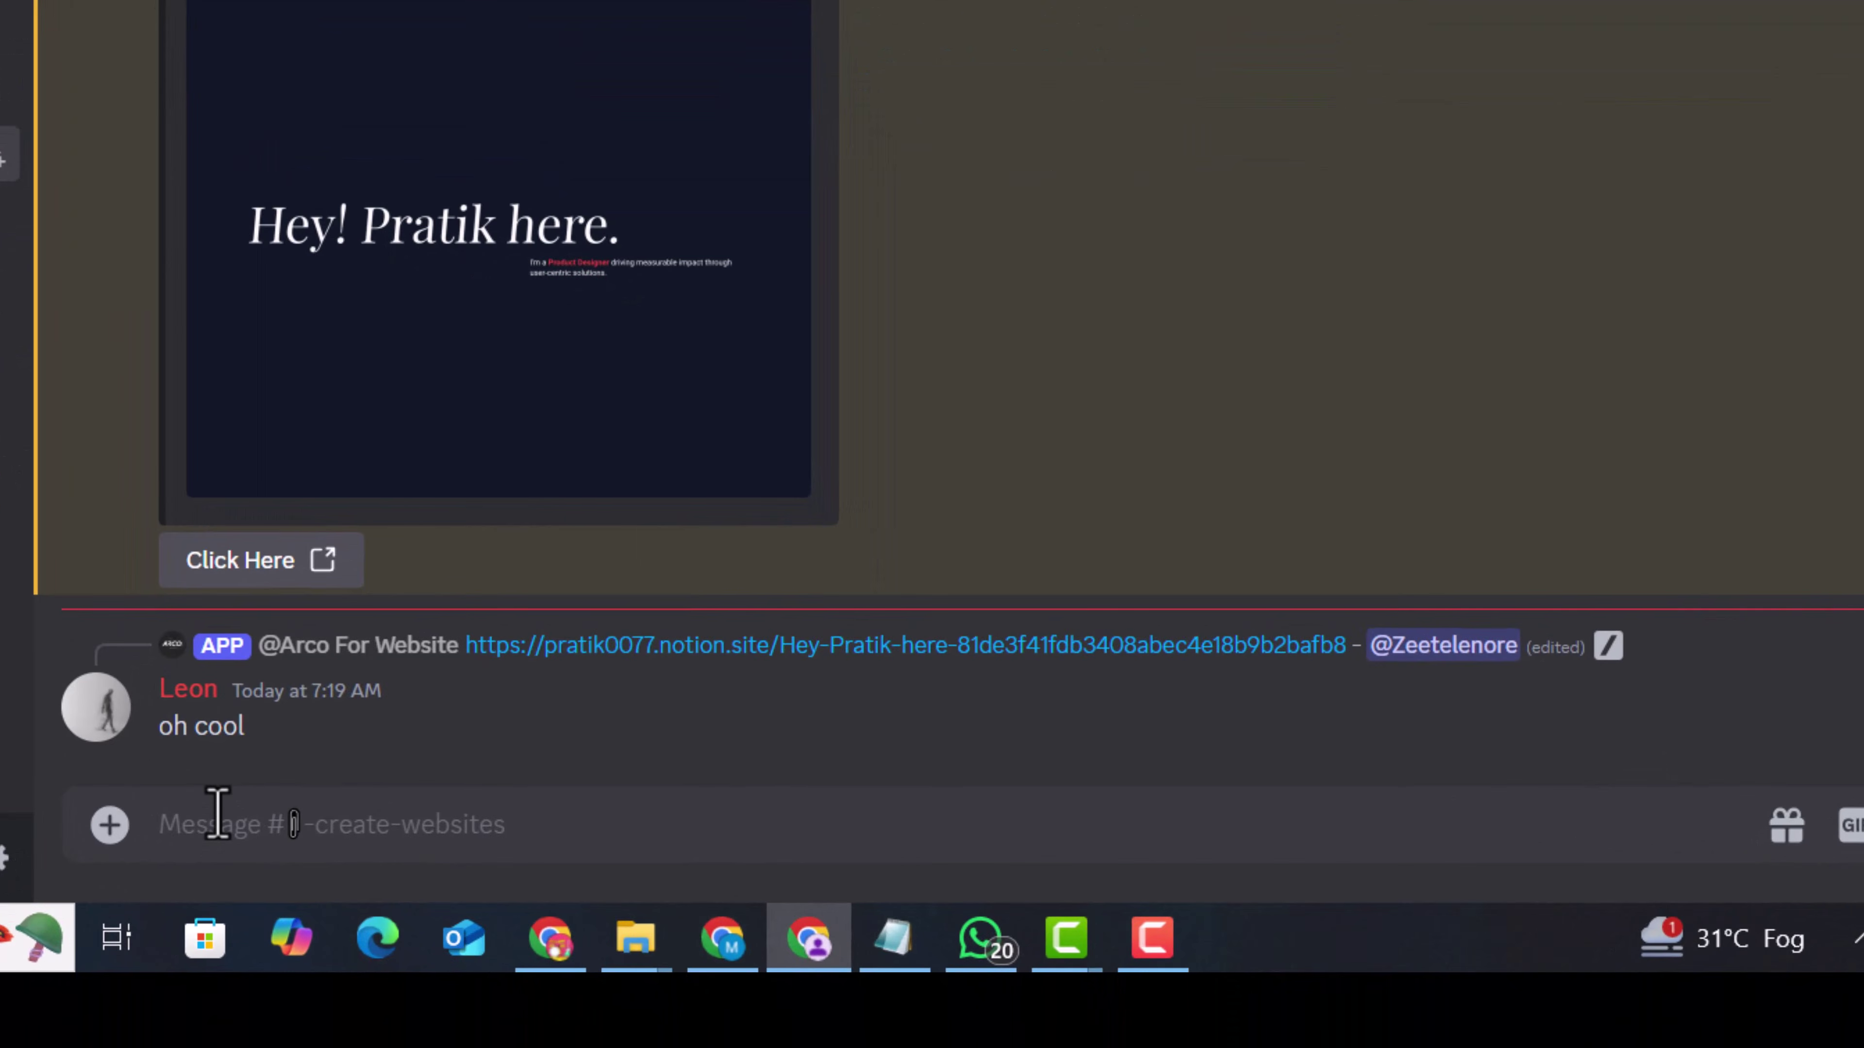
pyautogui.write('/')
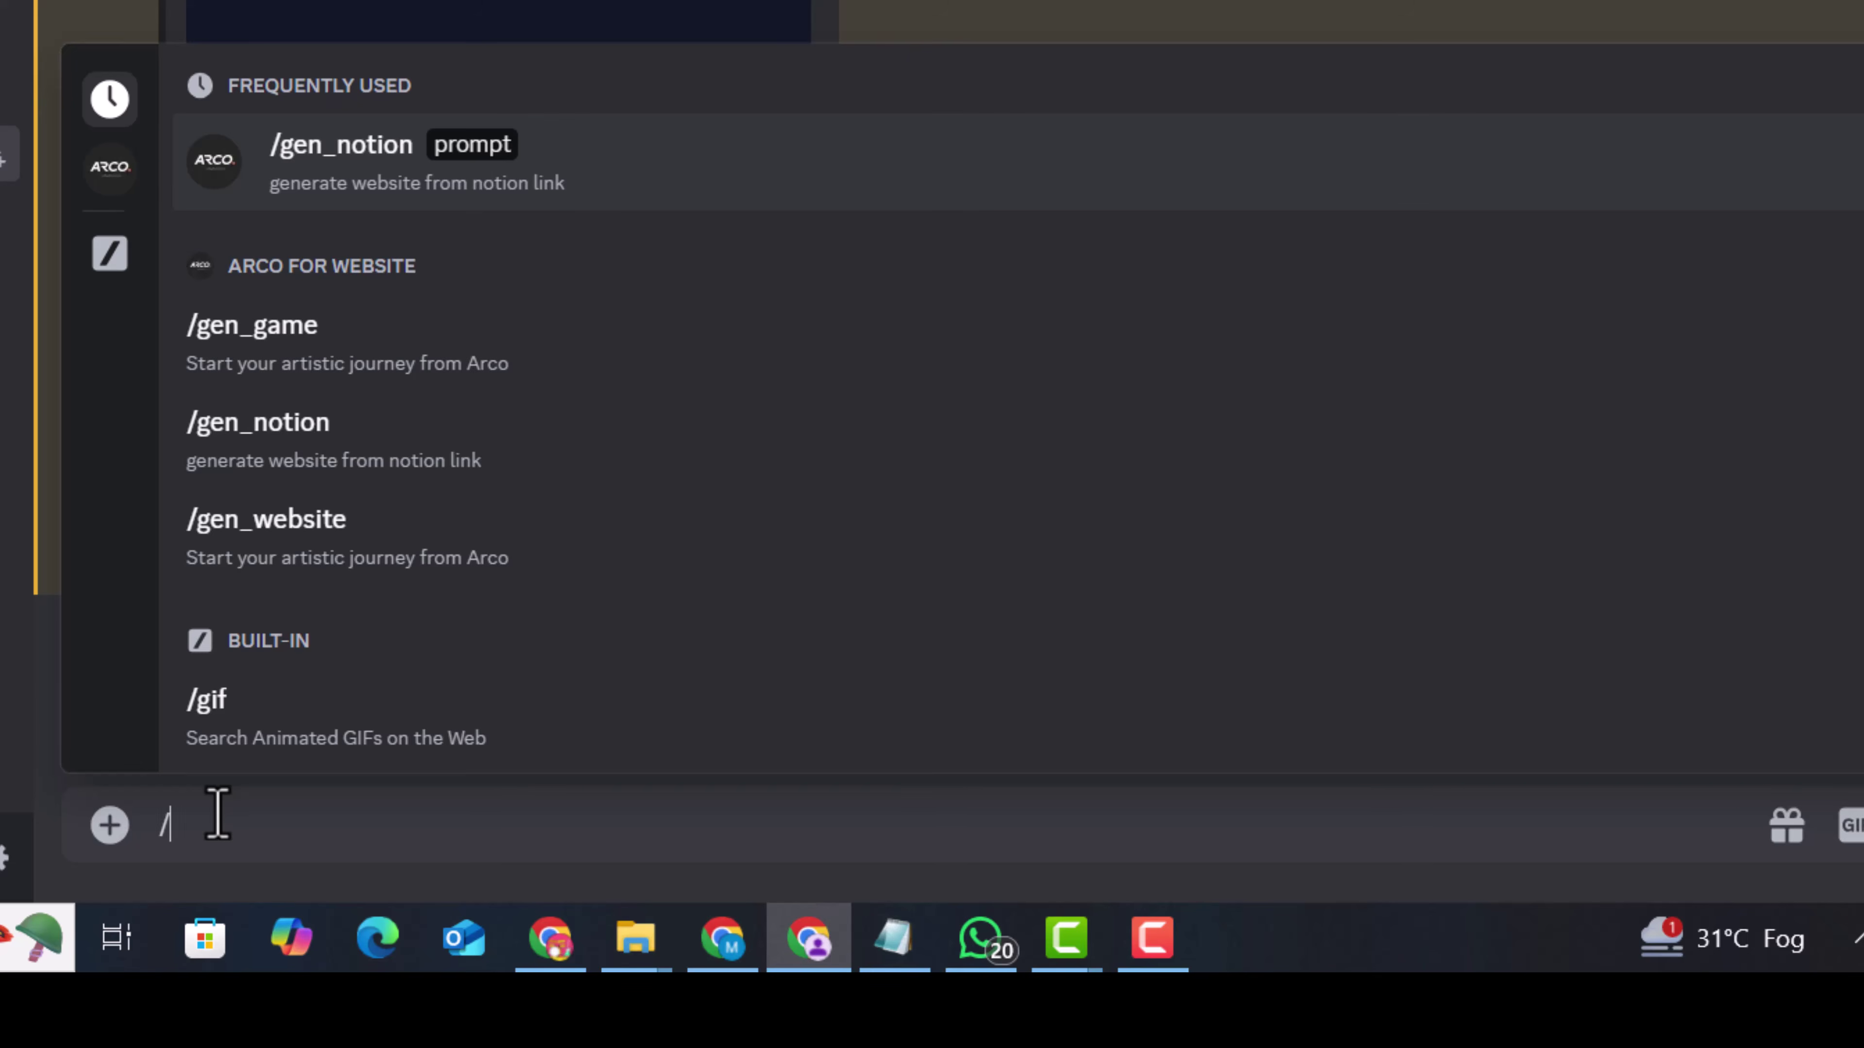
pyautogui.write('ge')
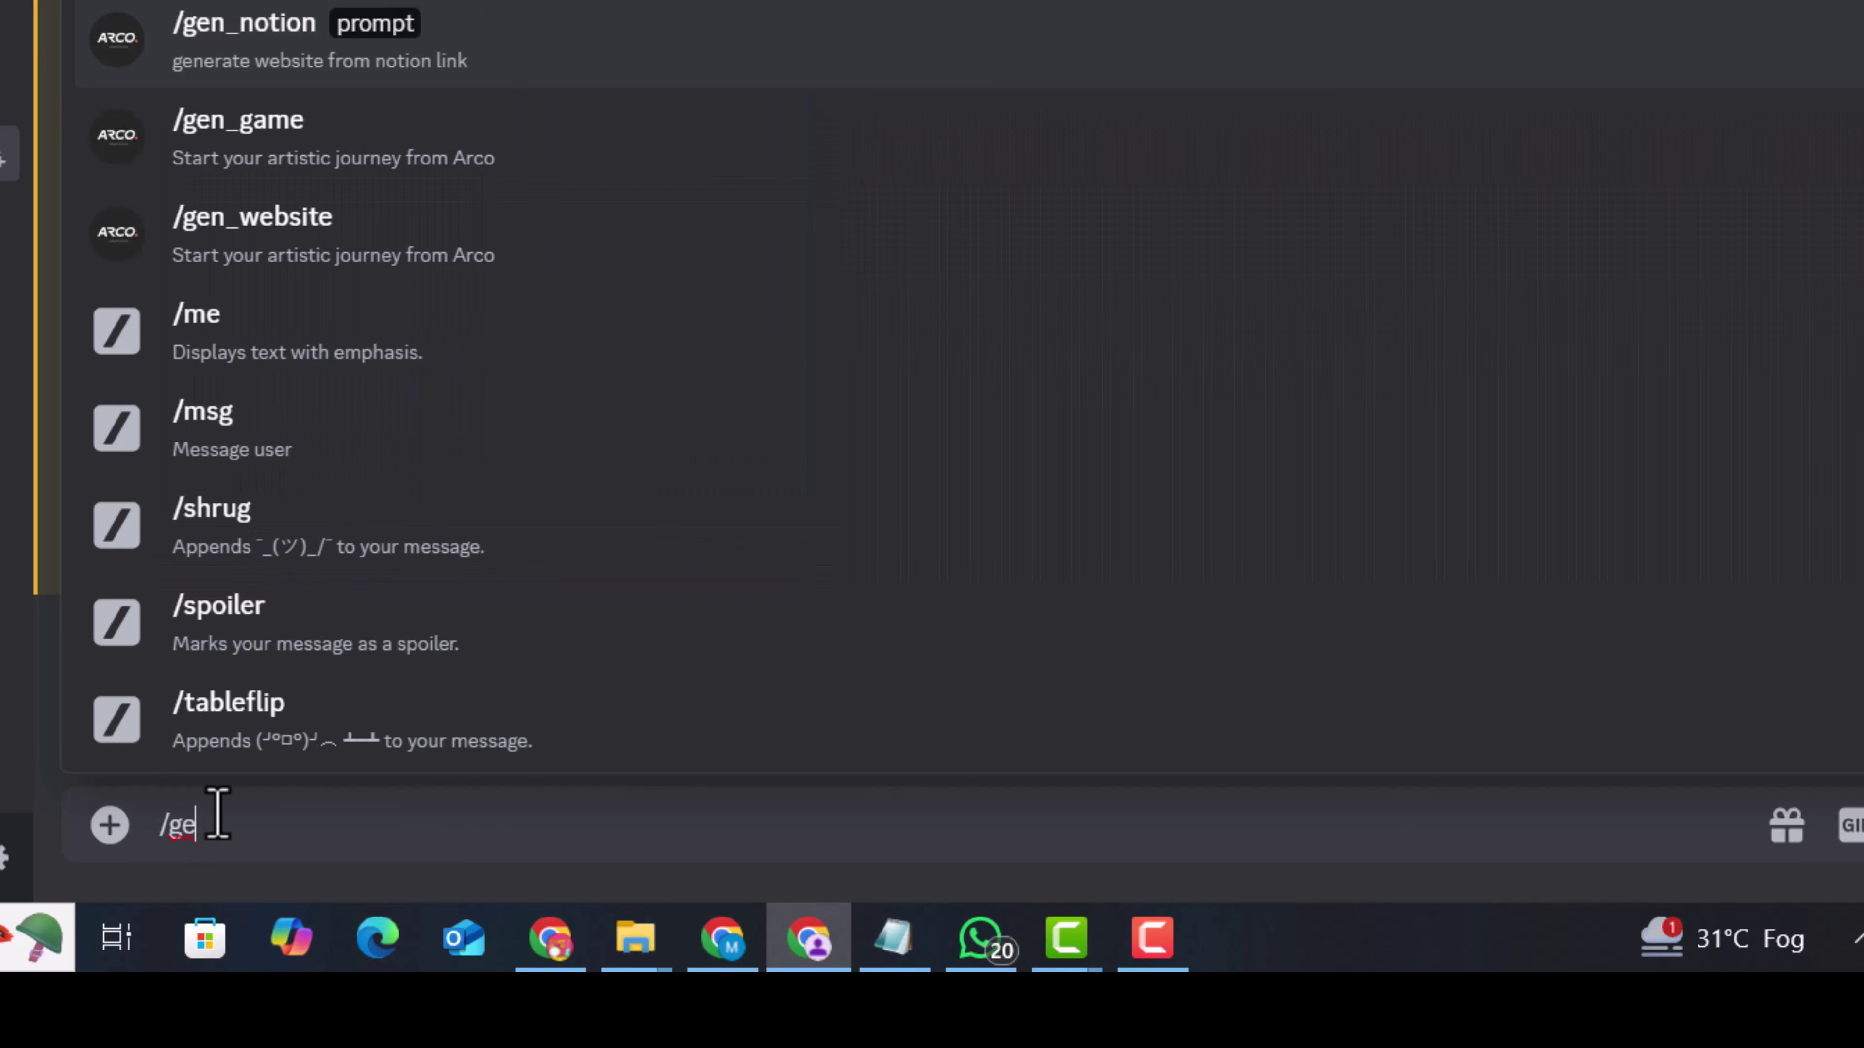
pyautogui.click(350, 48)
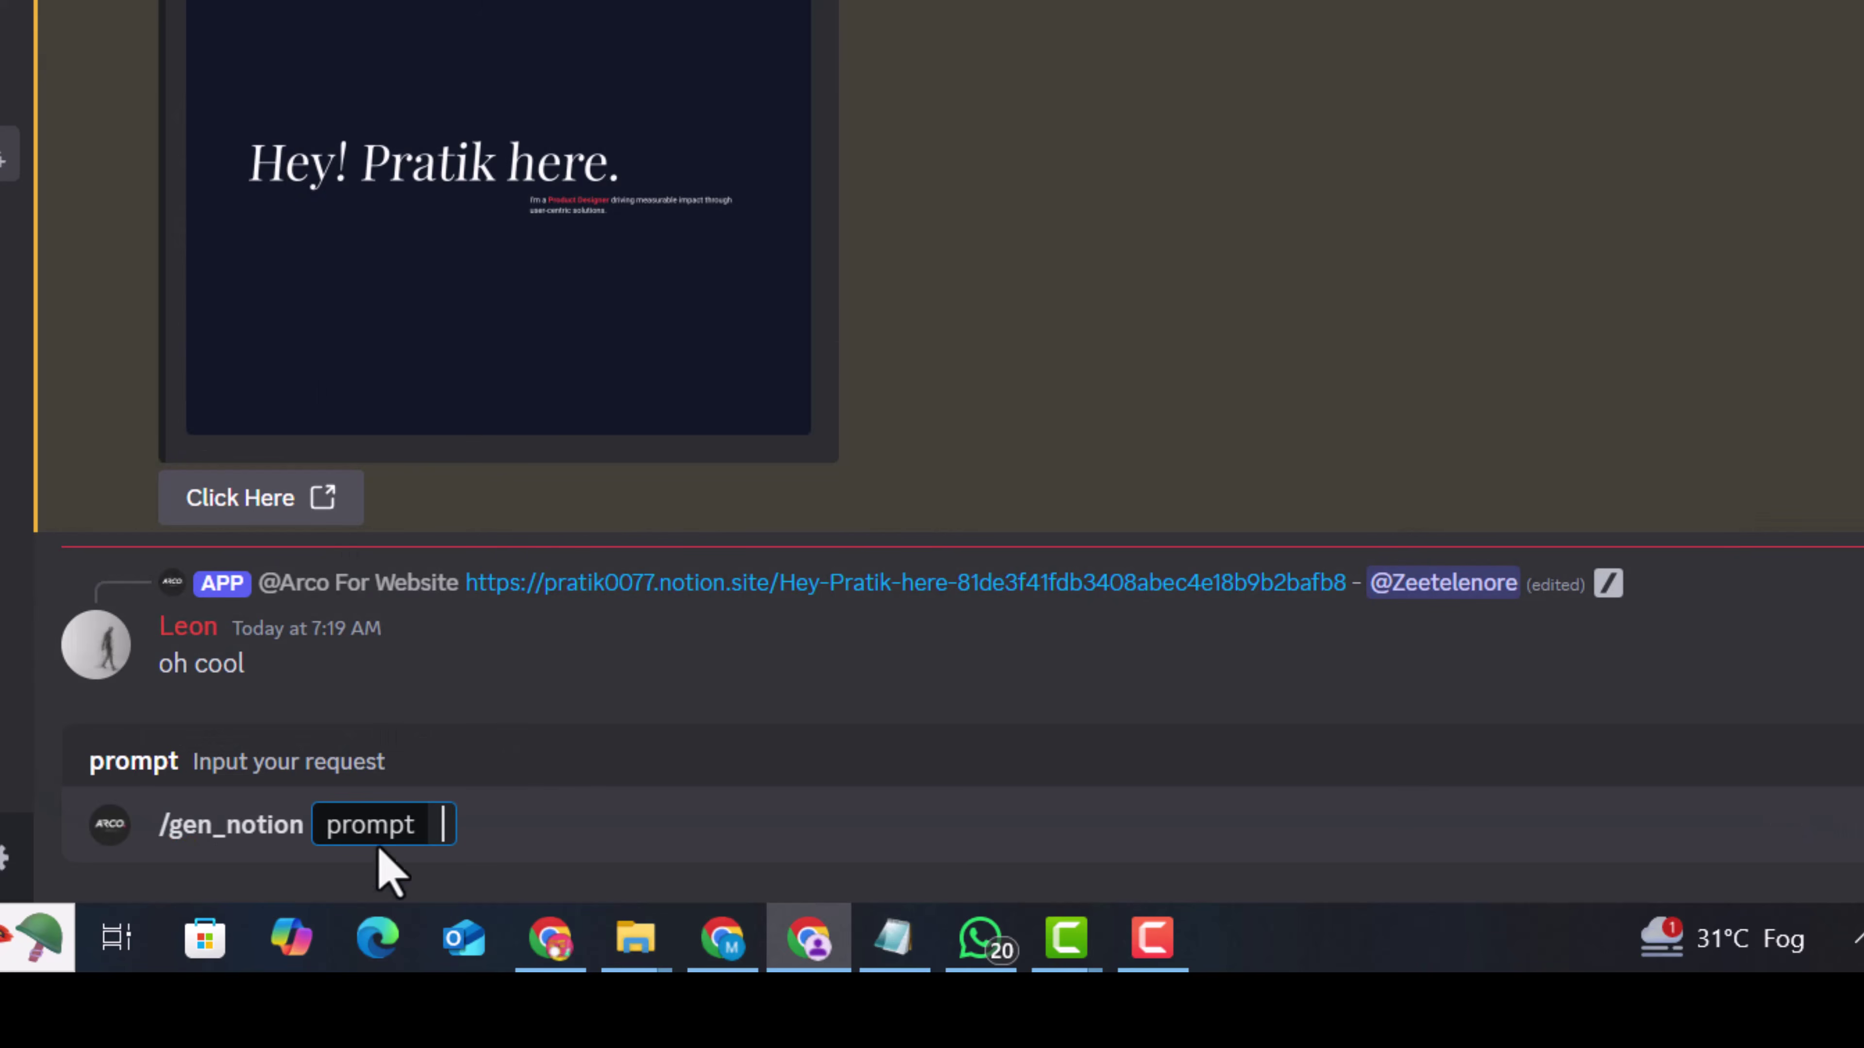
pyautogui.write('https://field-warbler-6c0.notion.site/Hey-I-m-Aini-12dad6288fb680c2ad24d63763946df1')
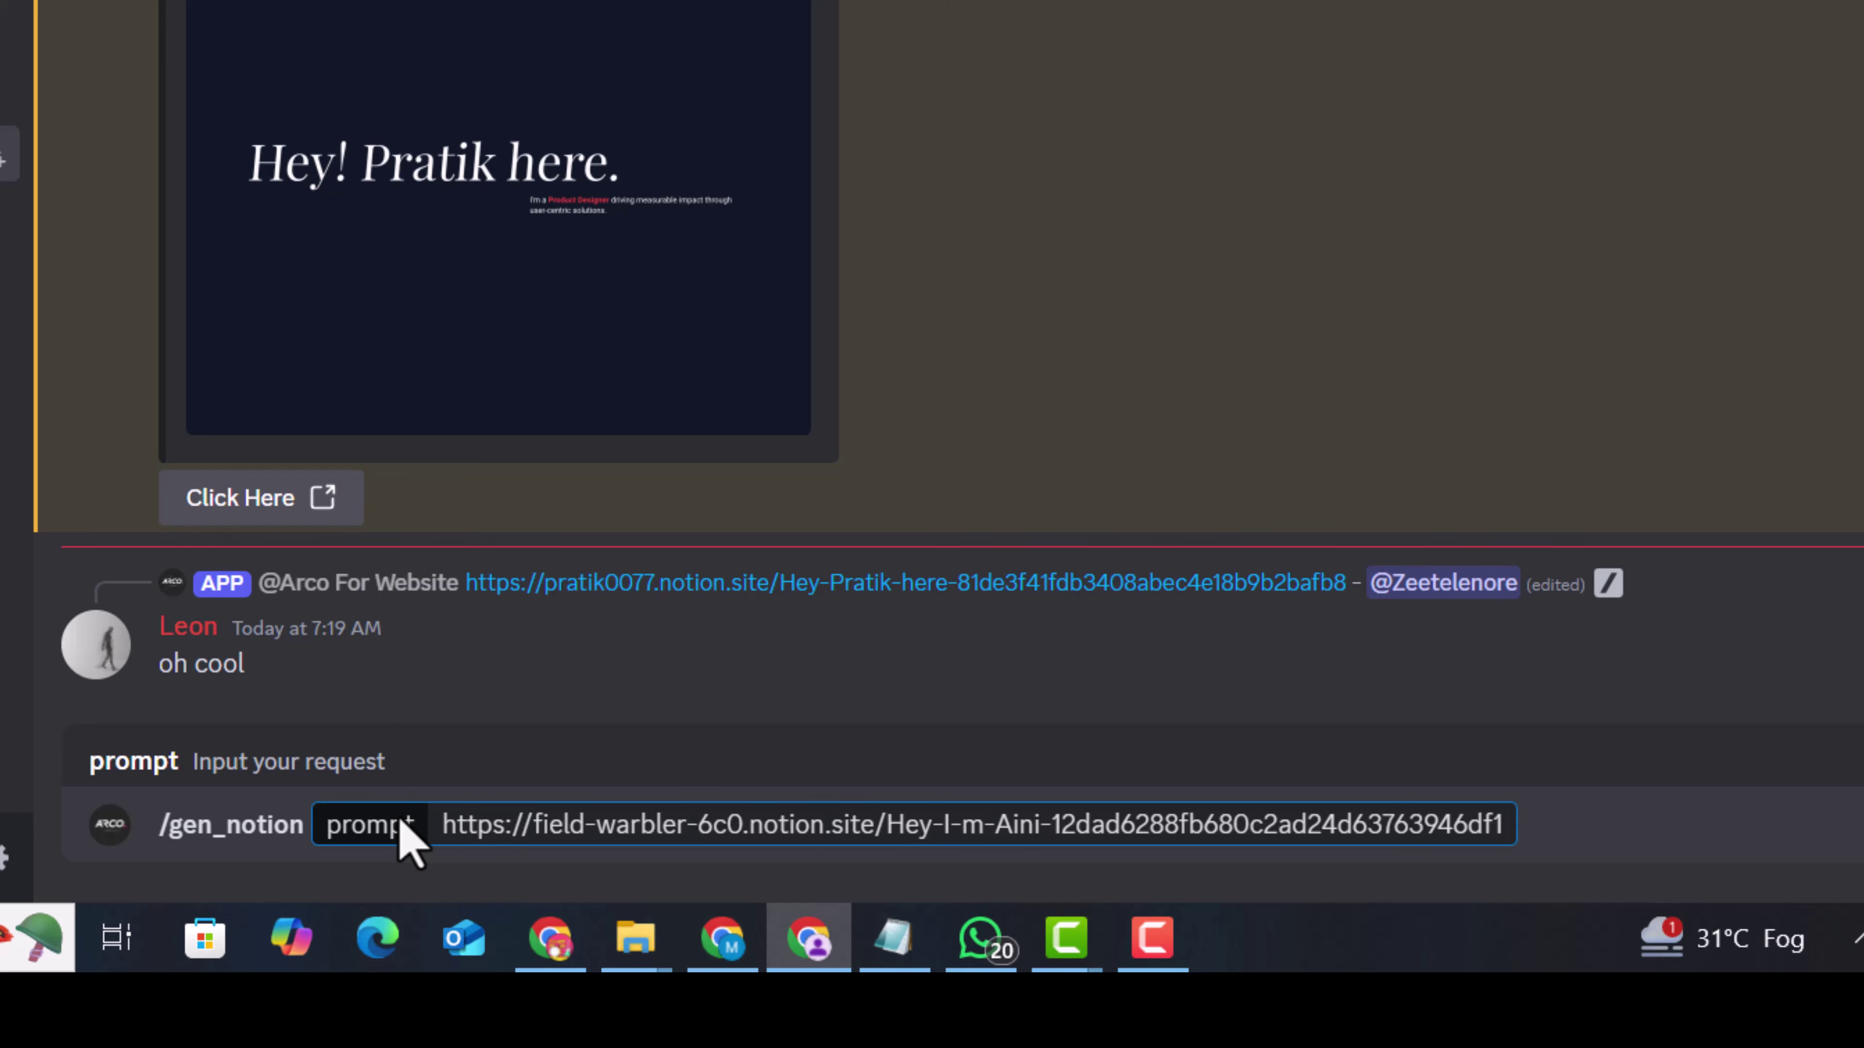
pyautogui.press('Return')
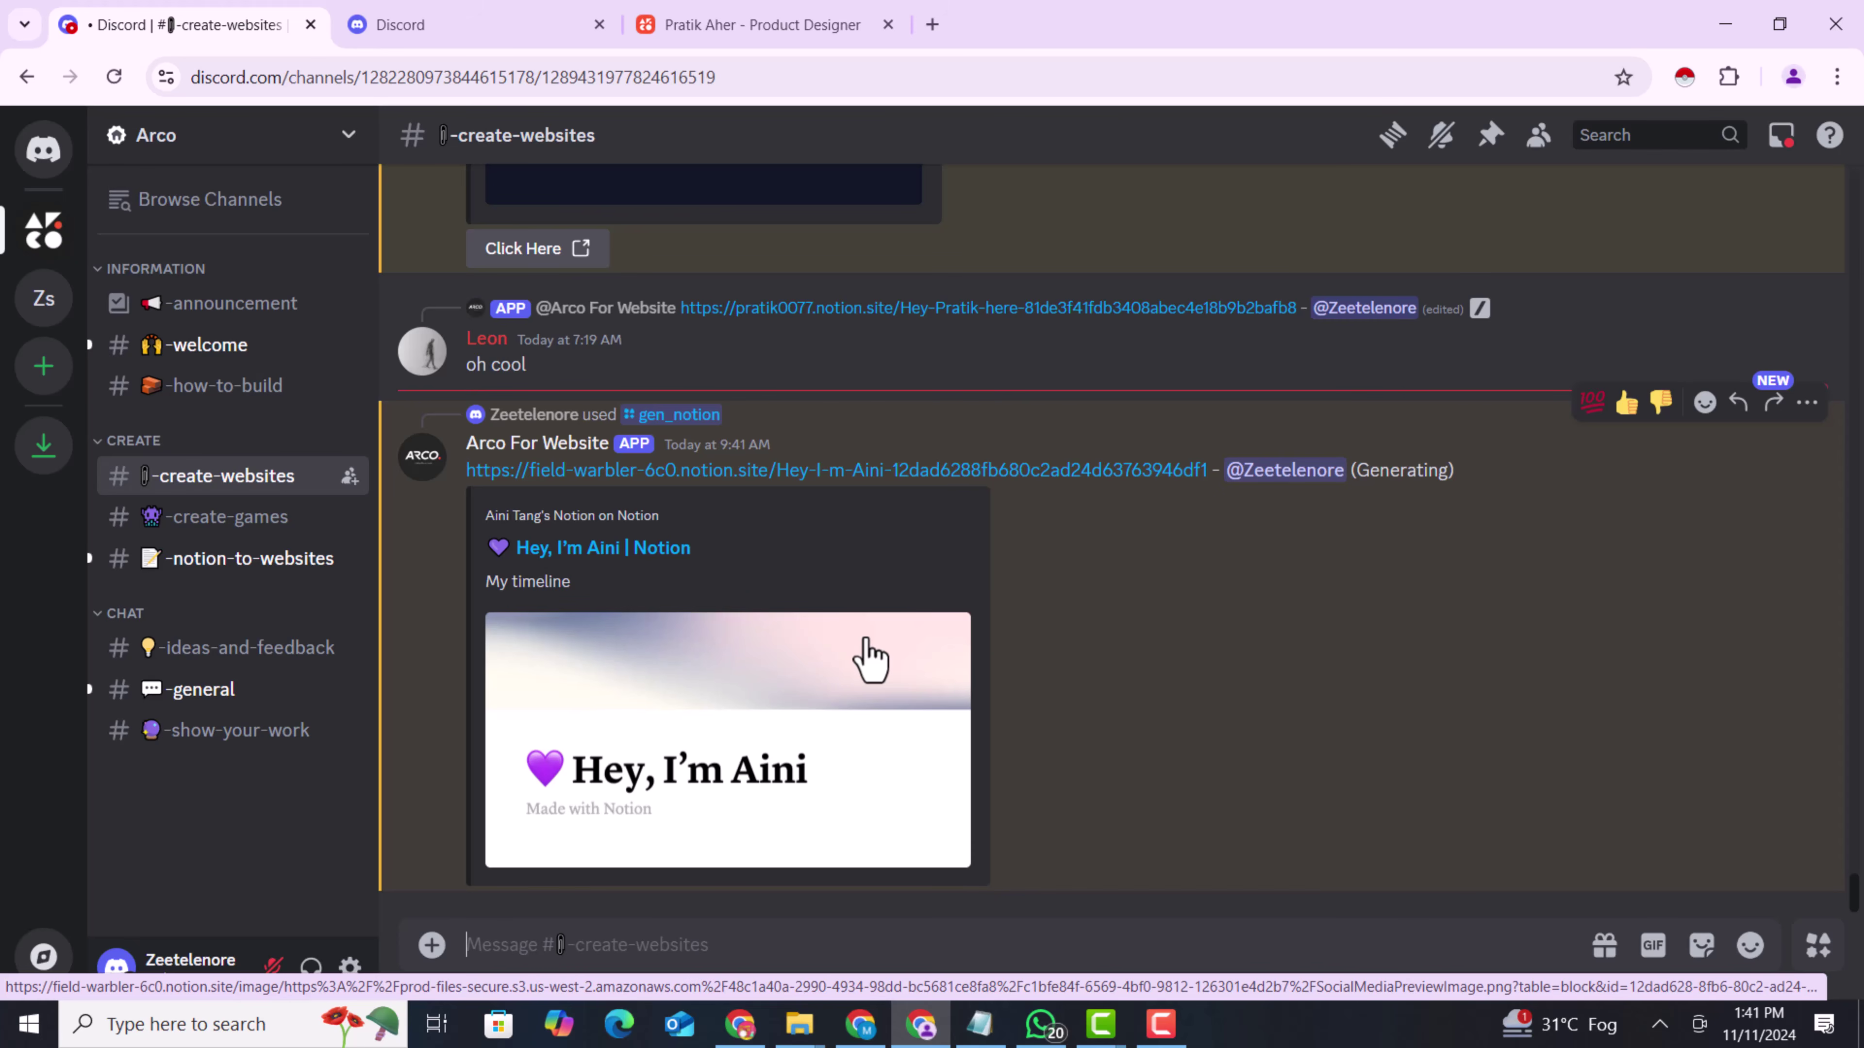
pyautogui.moveTo(1359, 481); pyautogui.dragTo(1399, 468)
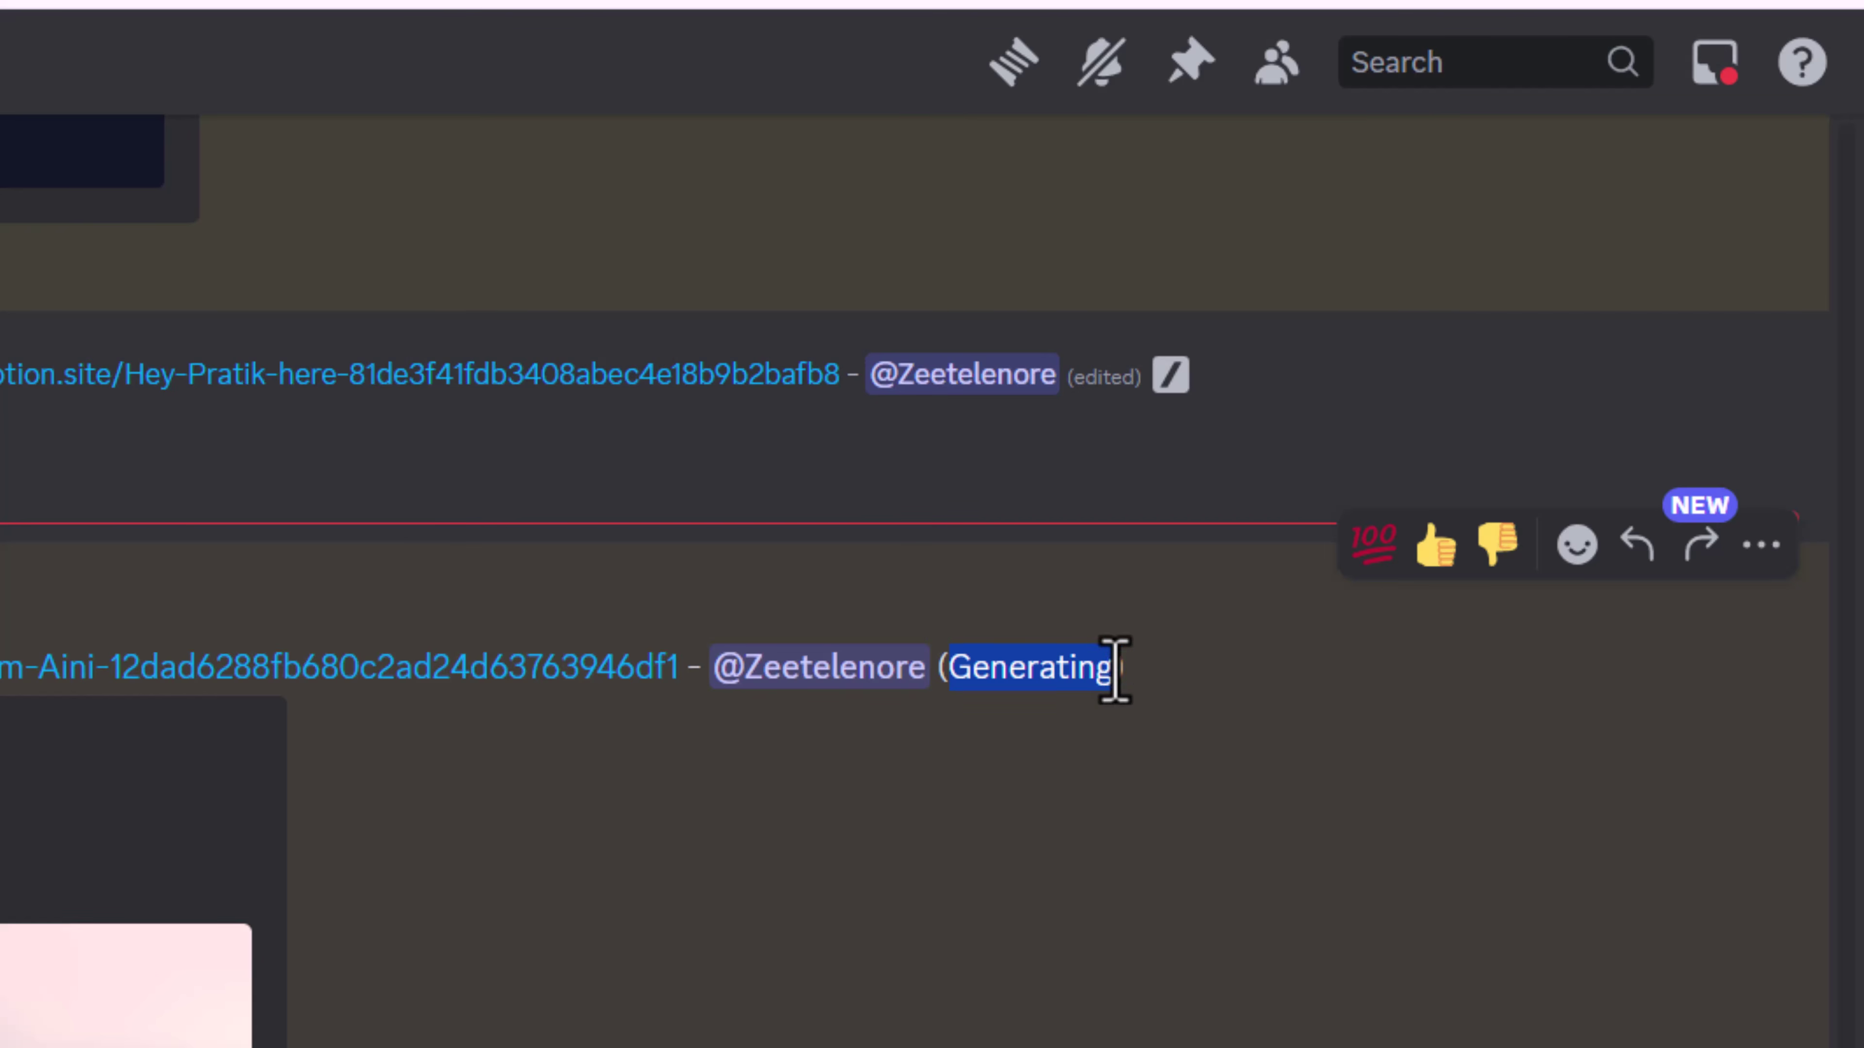
pyautogui.moveTo(998, 690); pyautogui.dragTo(1119, 667)
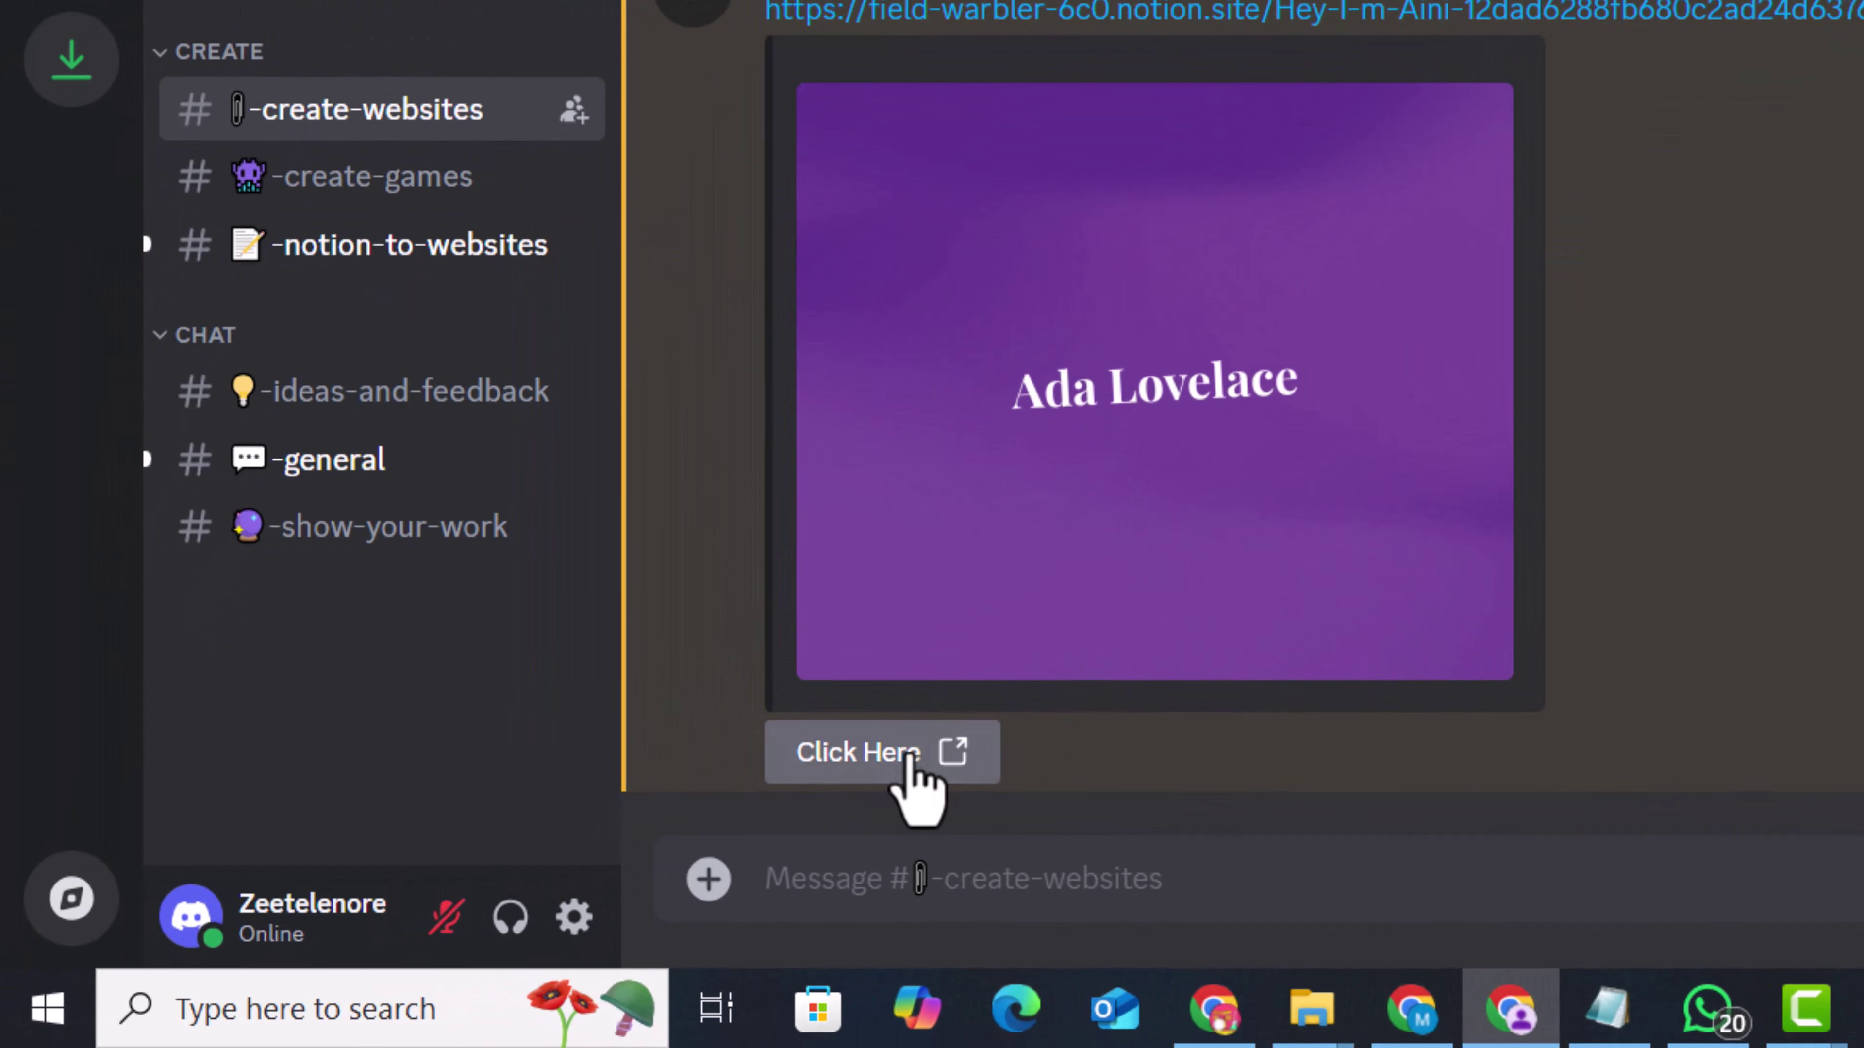
# Open the website generated from the Notion page and review its intro, timeline, work, testimonials and contact sections
pyautogui.click(873, 764)
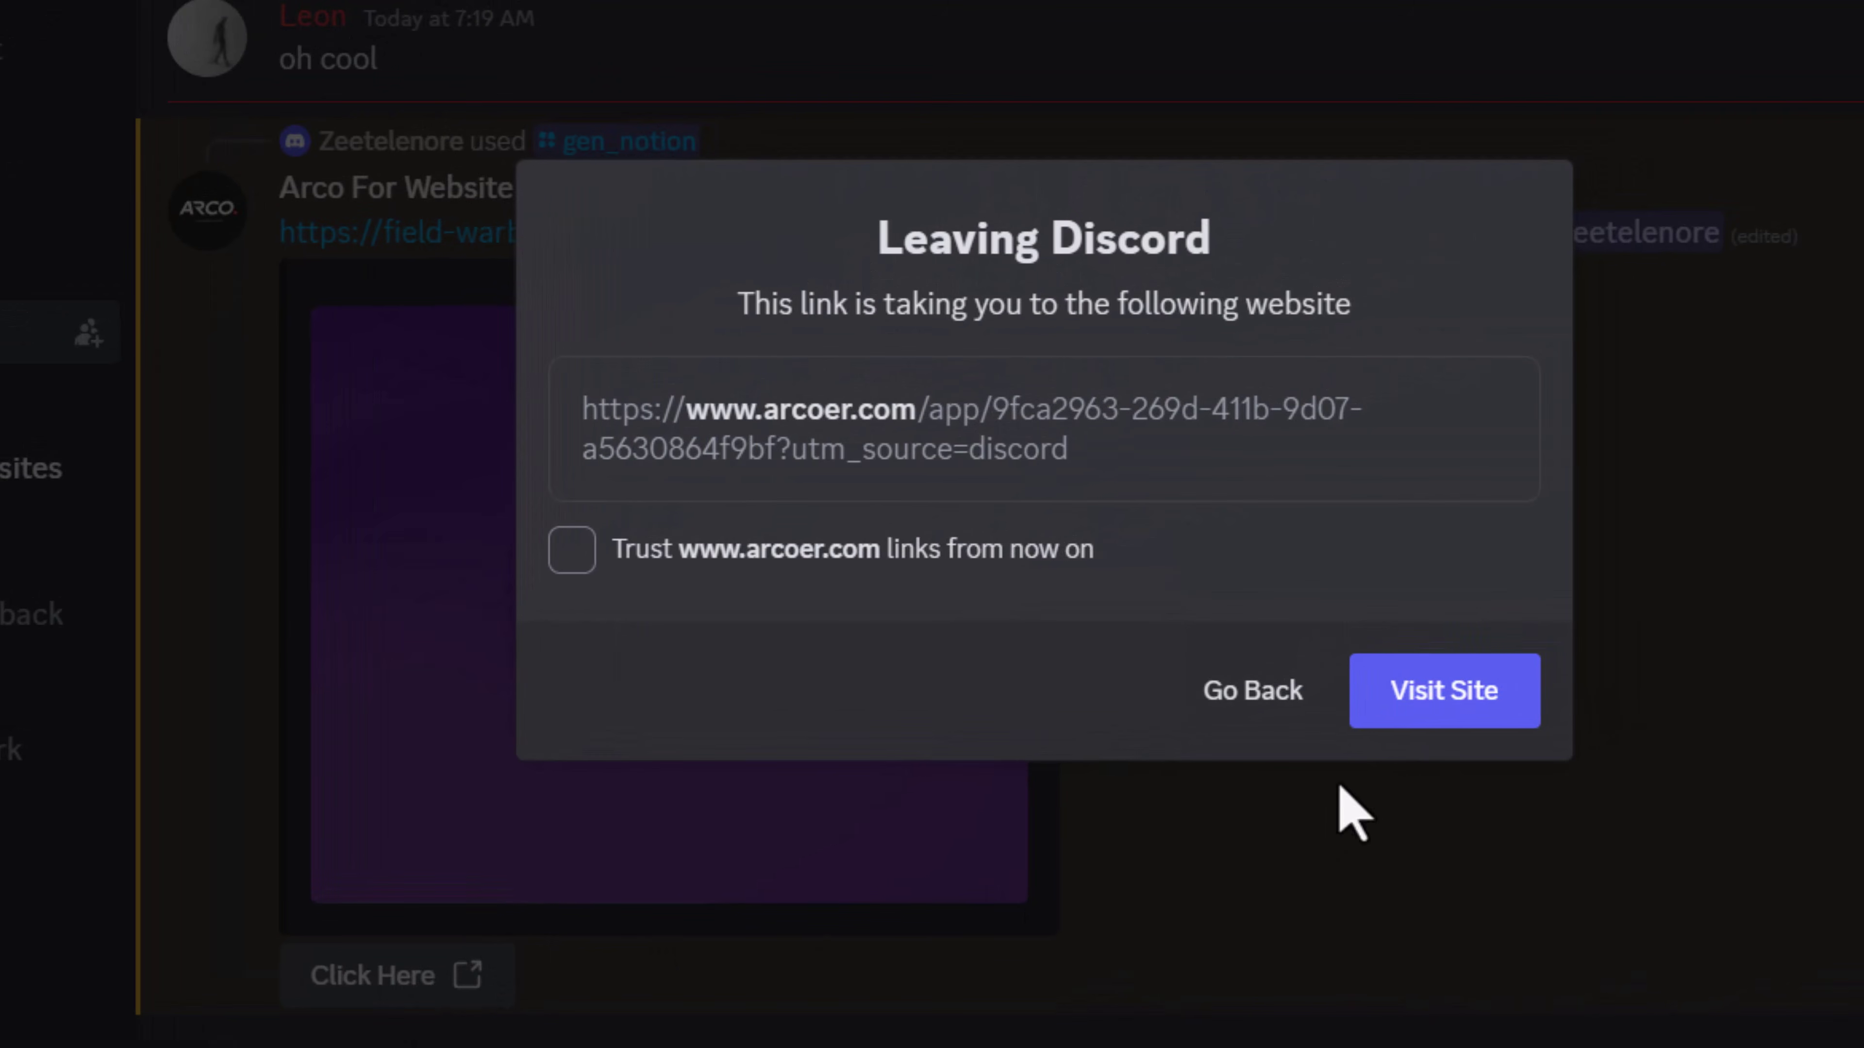
pyautogui.click(1431, 693)
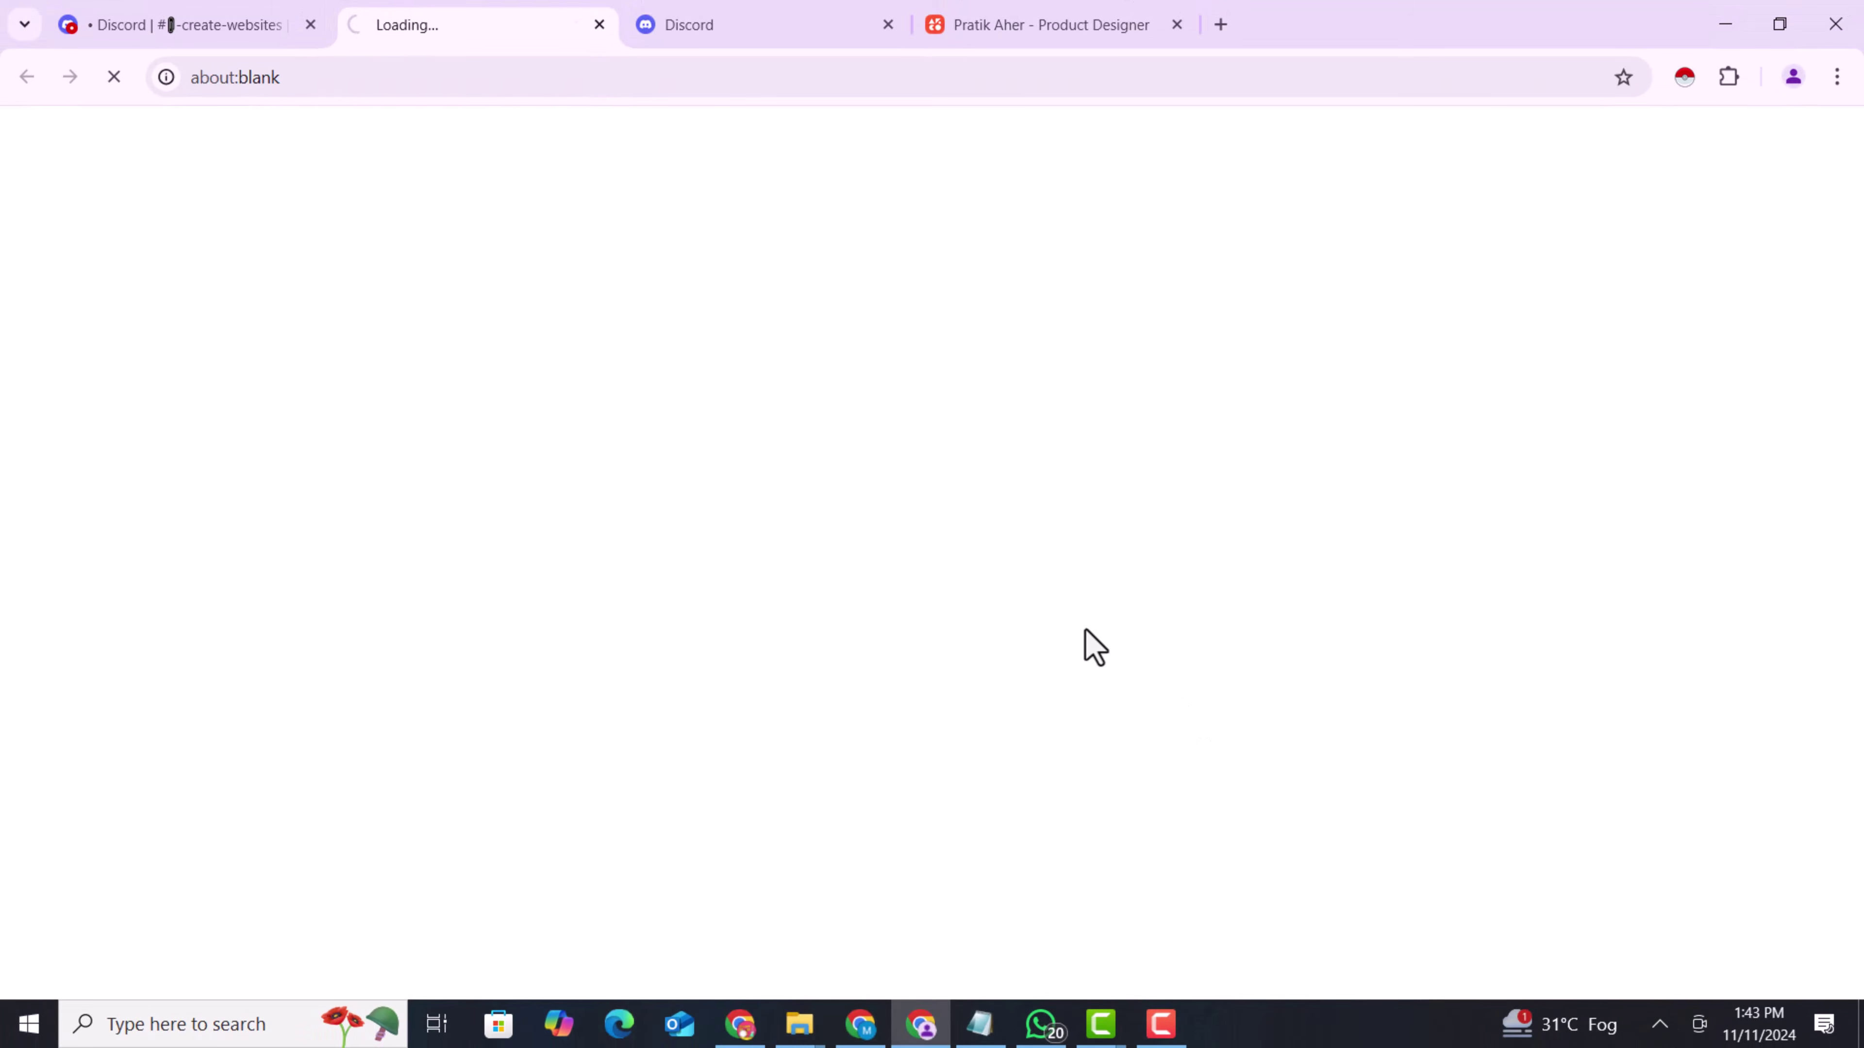
pyautogui.scroll(-10, 1094, 646)
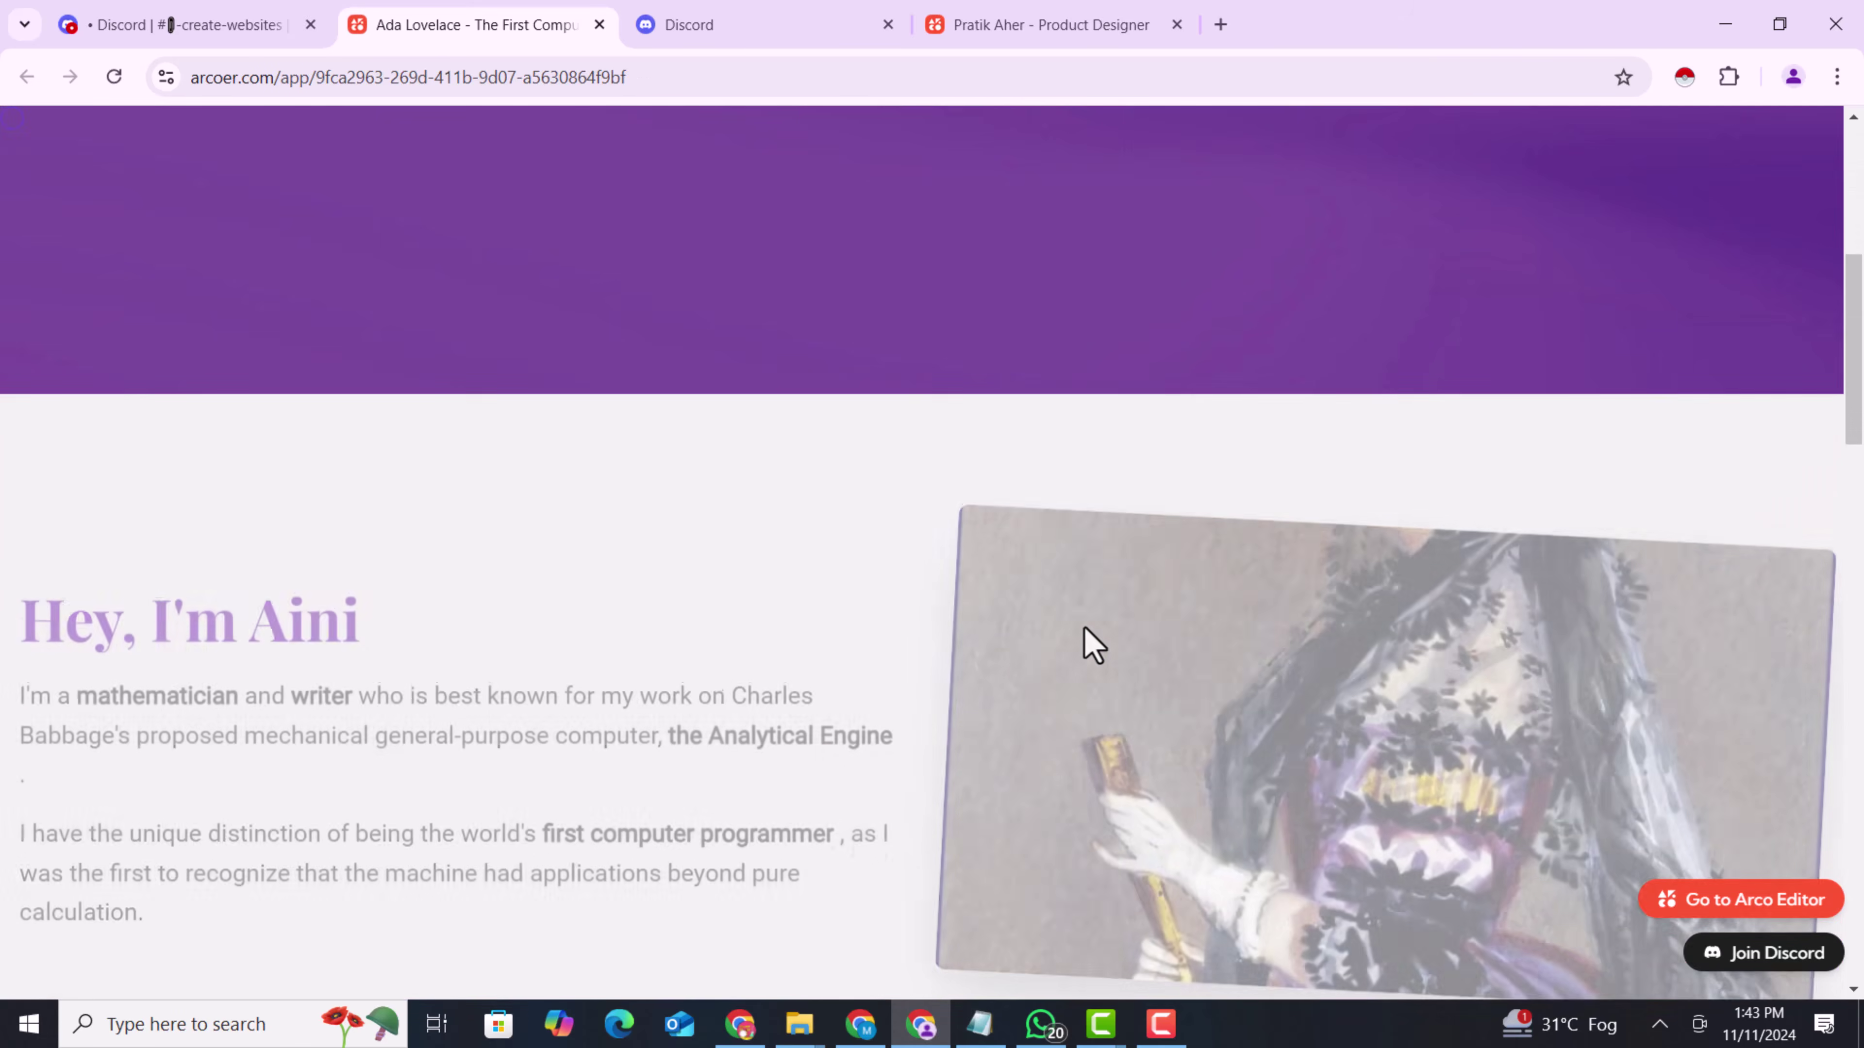
pyautogui.scroll(-15, 1094, 647)
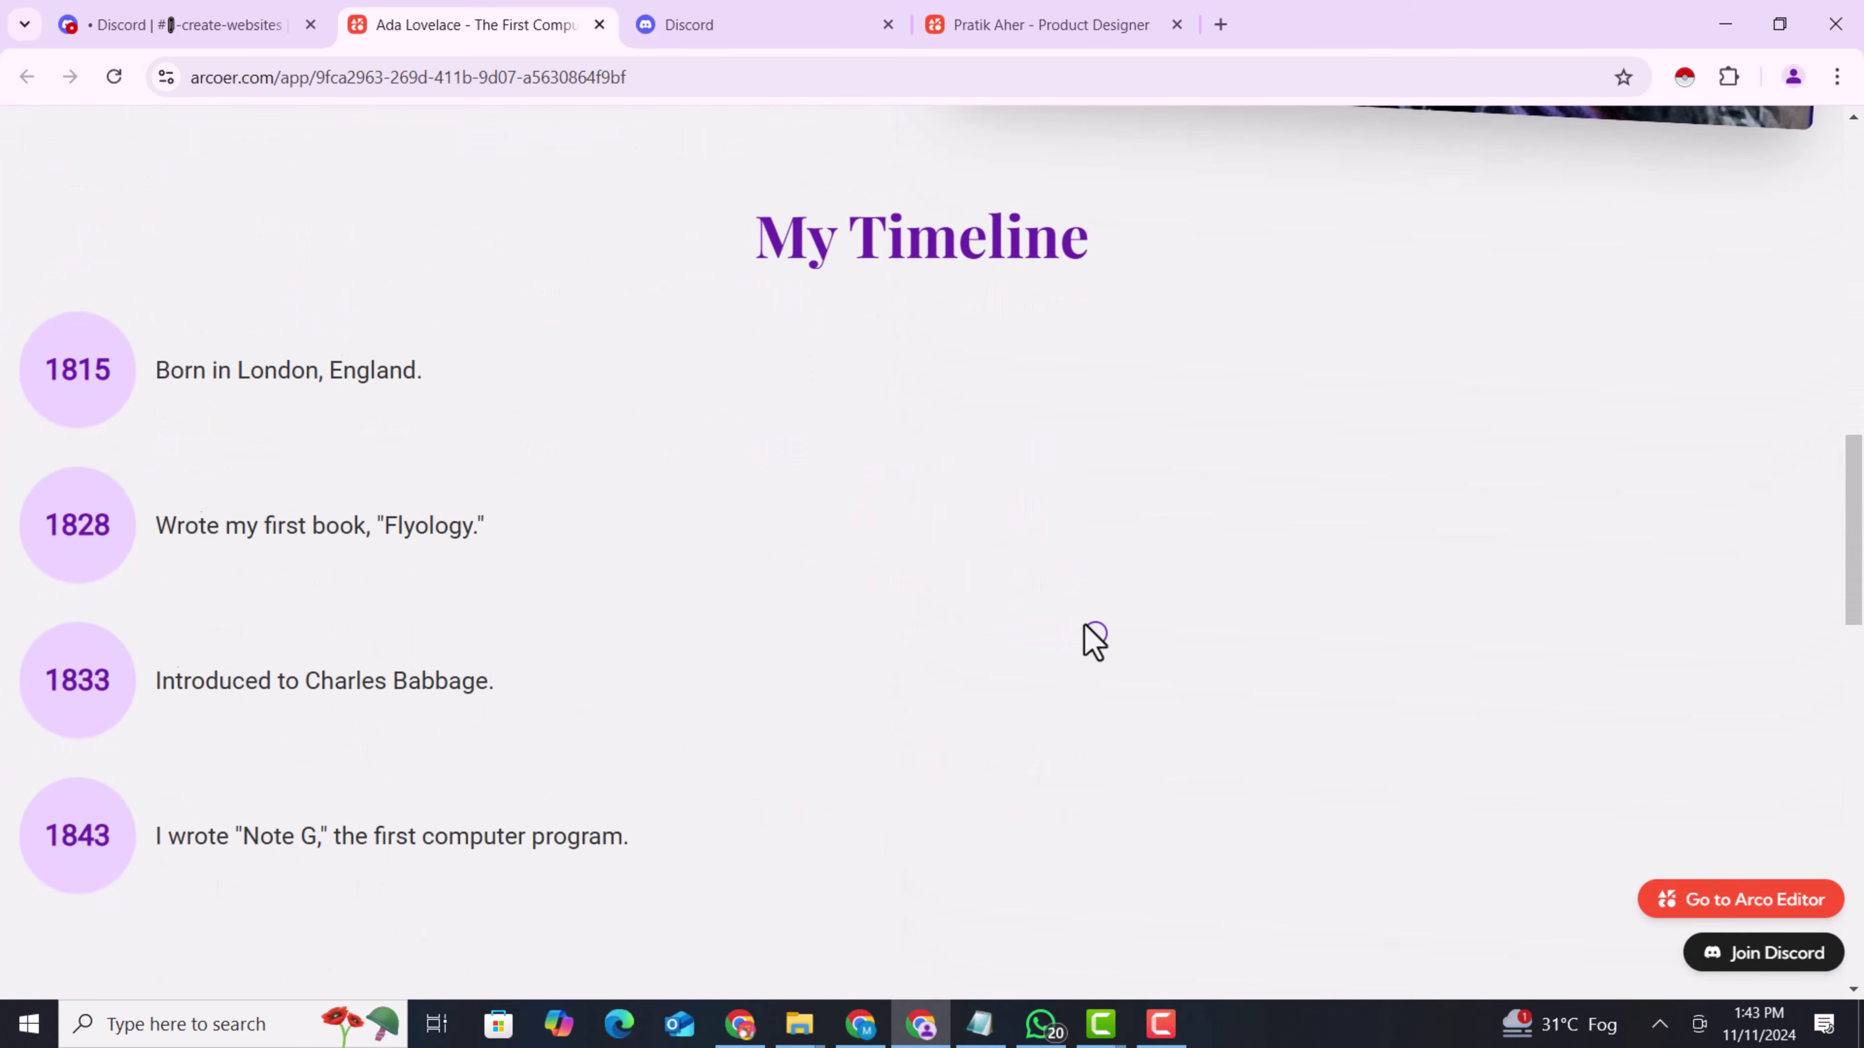
pyautogui.scroll(-10, 1094, 640)
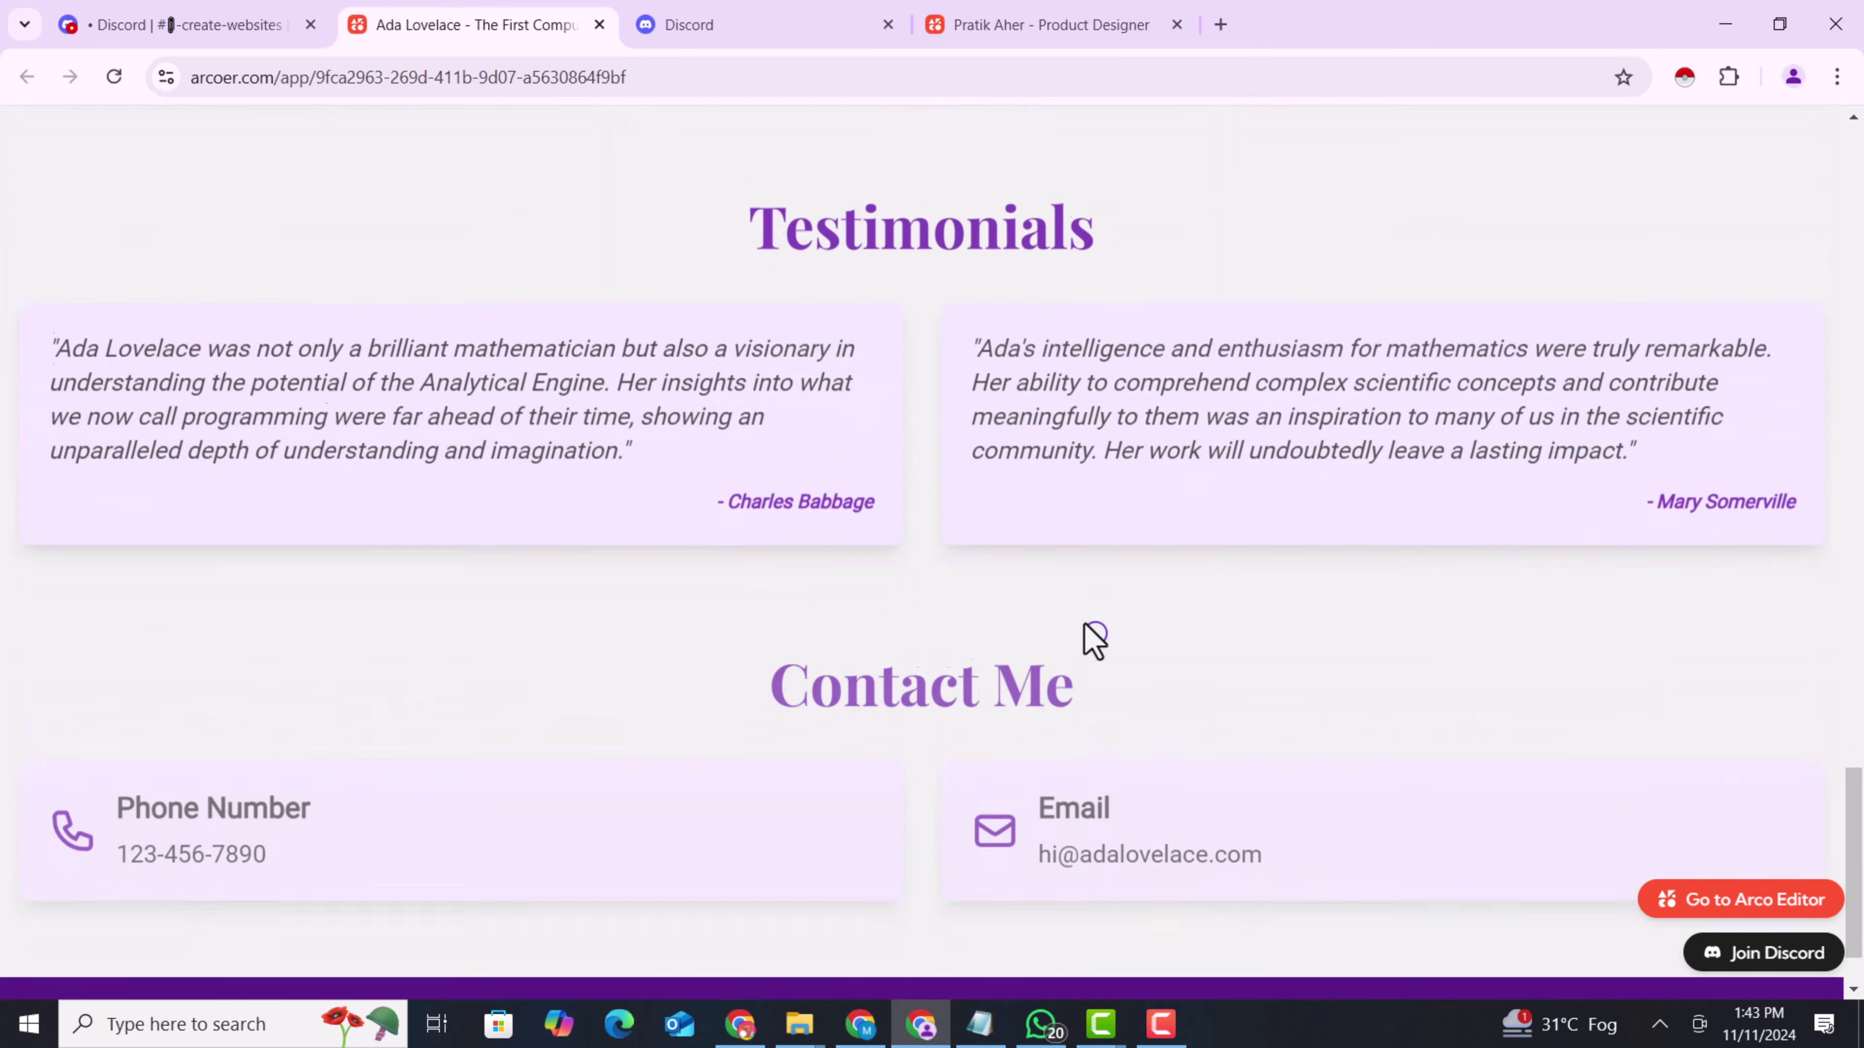
pyautogui.scroll(20, 1093, 640)
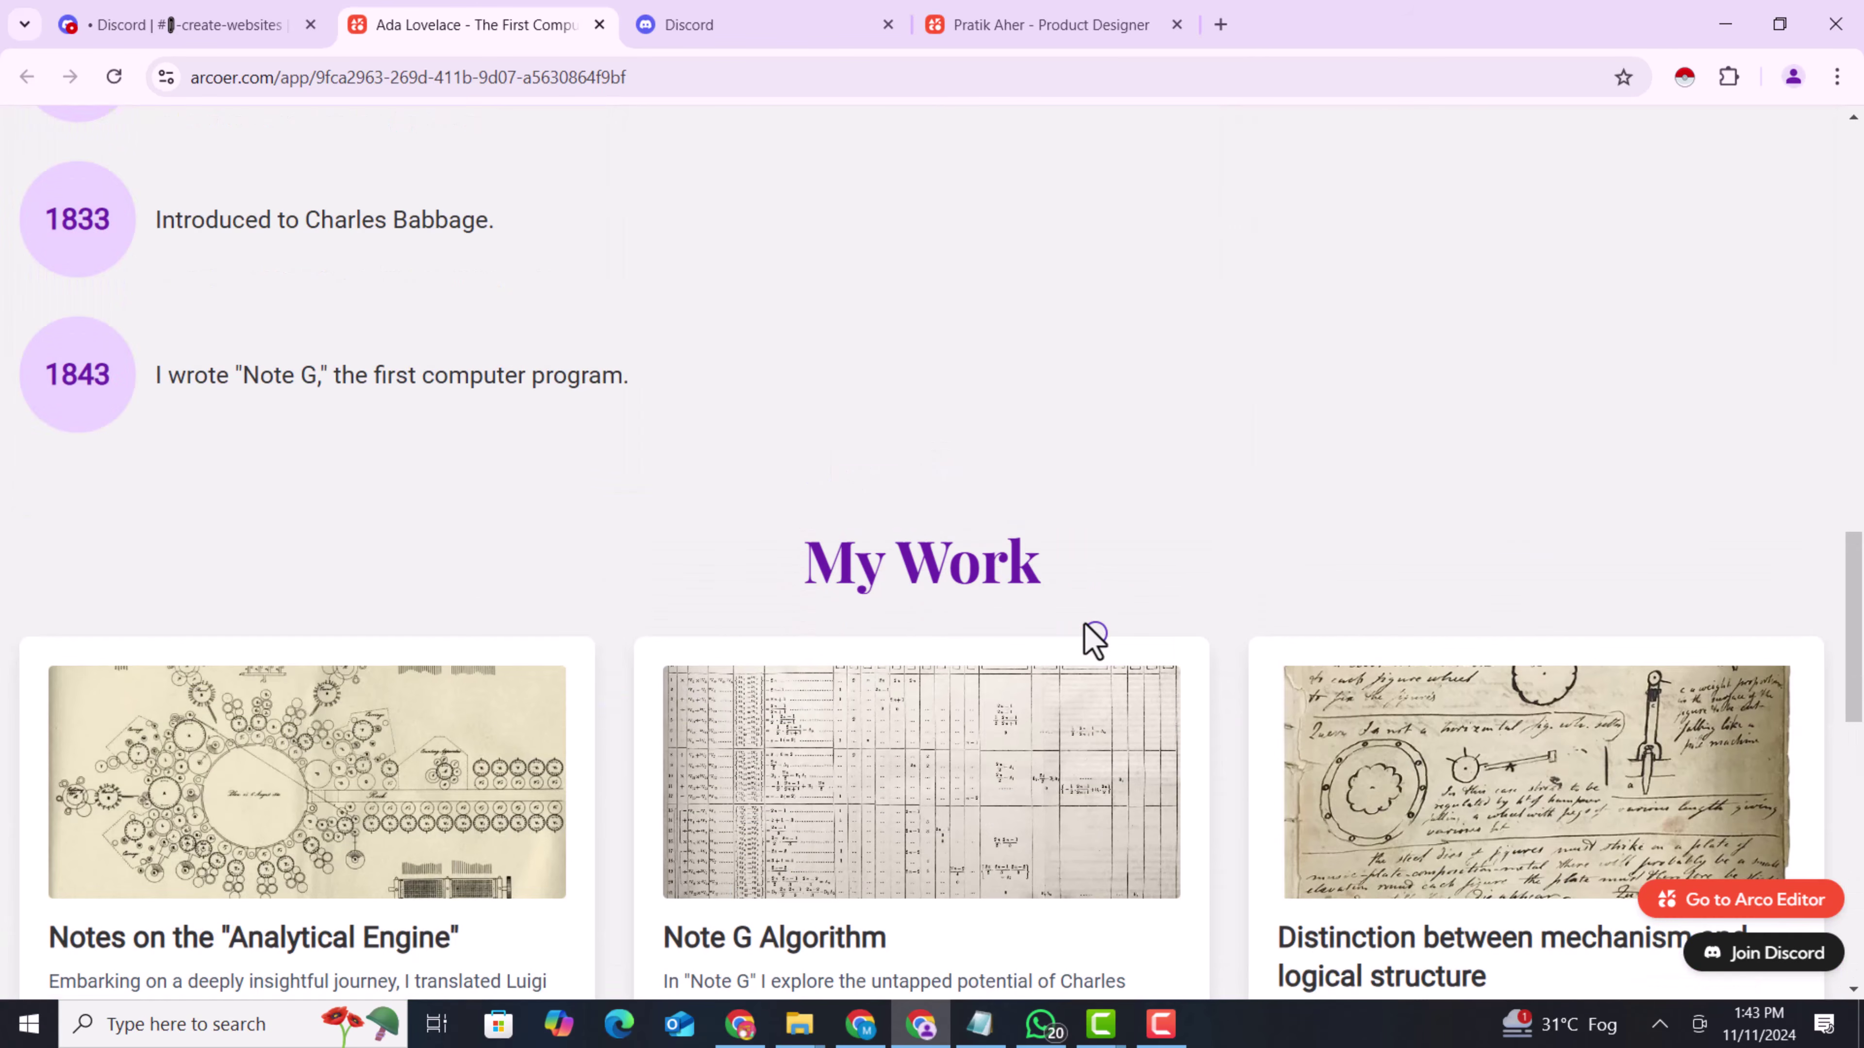
pyautogui.scroll(8, 1090, 637)
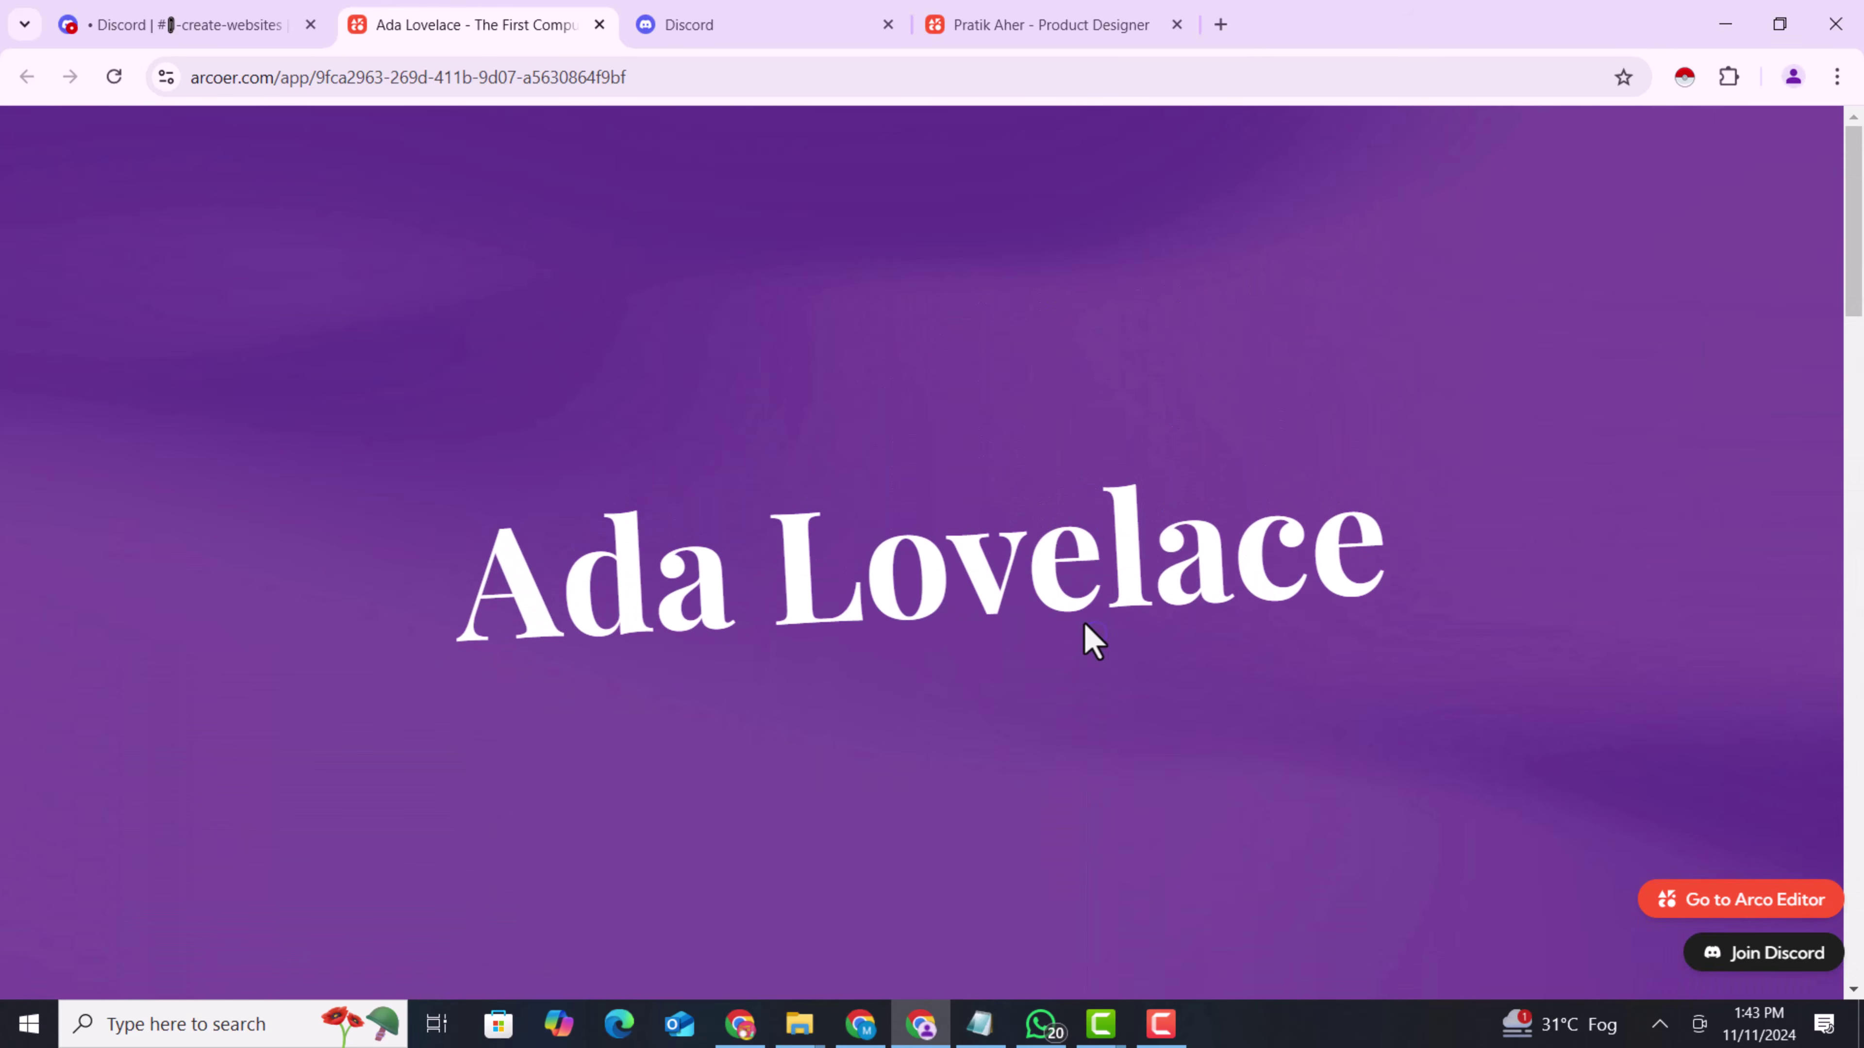
pyautogui.scroll(-8, 1086, 632)
pyautogui.scroll(-15, 1090, 625)
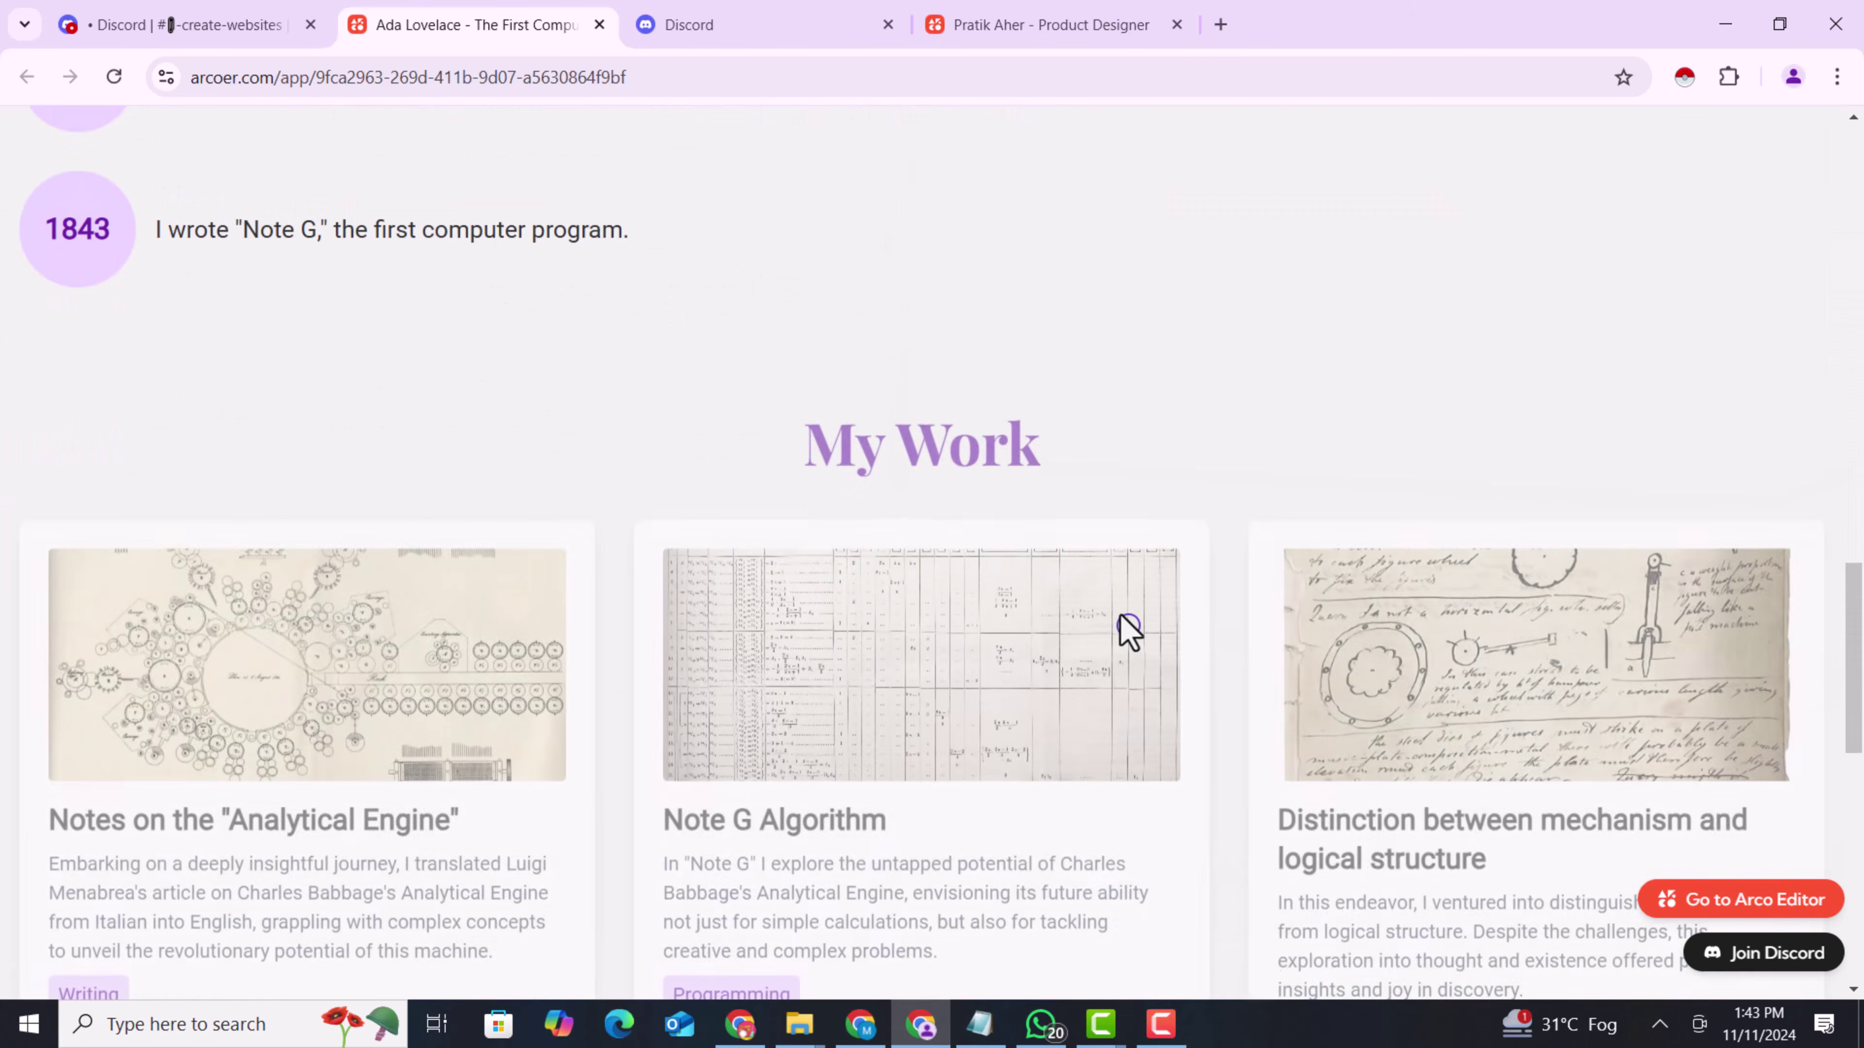
pyautogui.scroll(-2, 1133, 636)
pyautogui.scroll(8, 1132, 636)
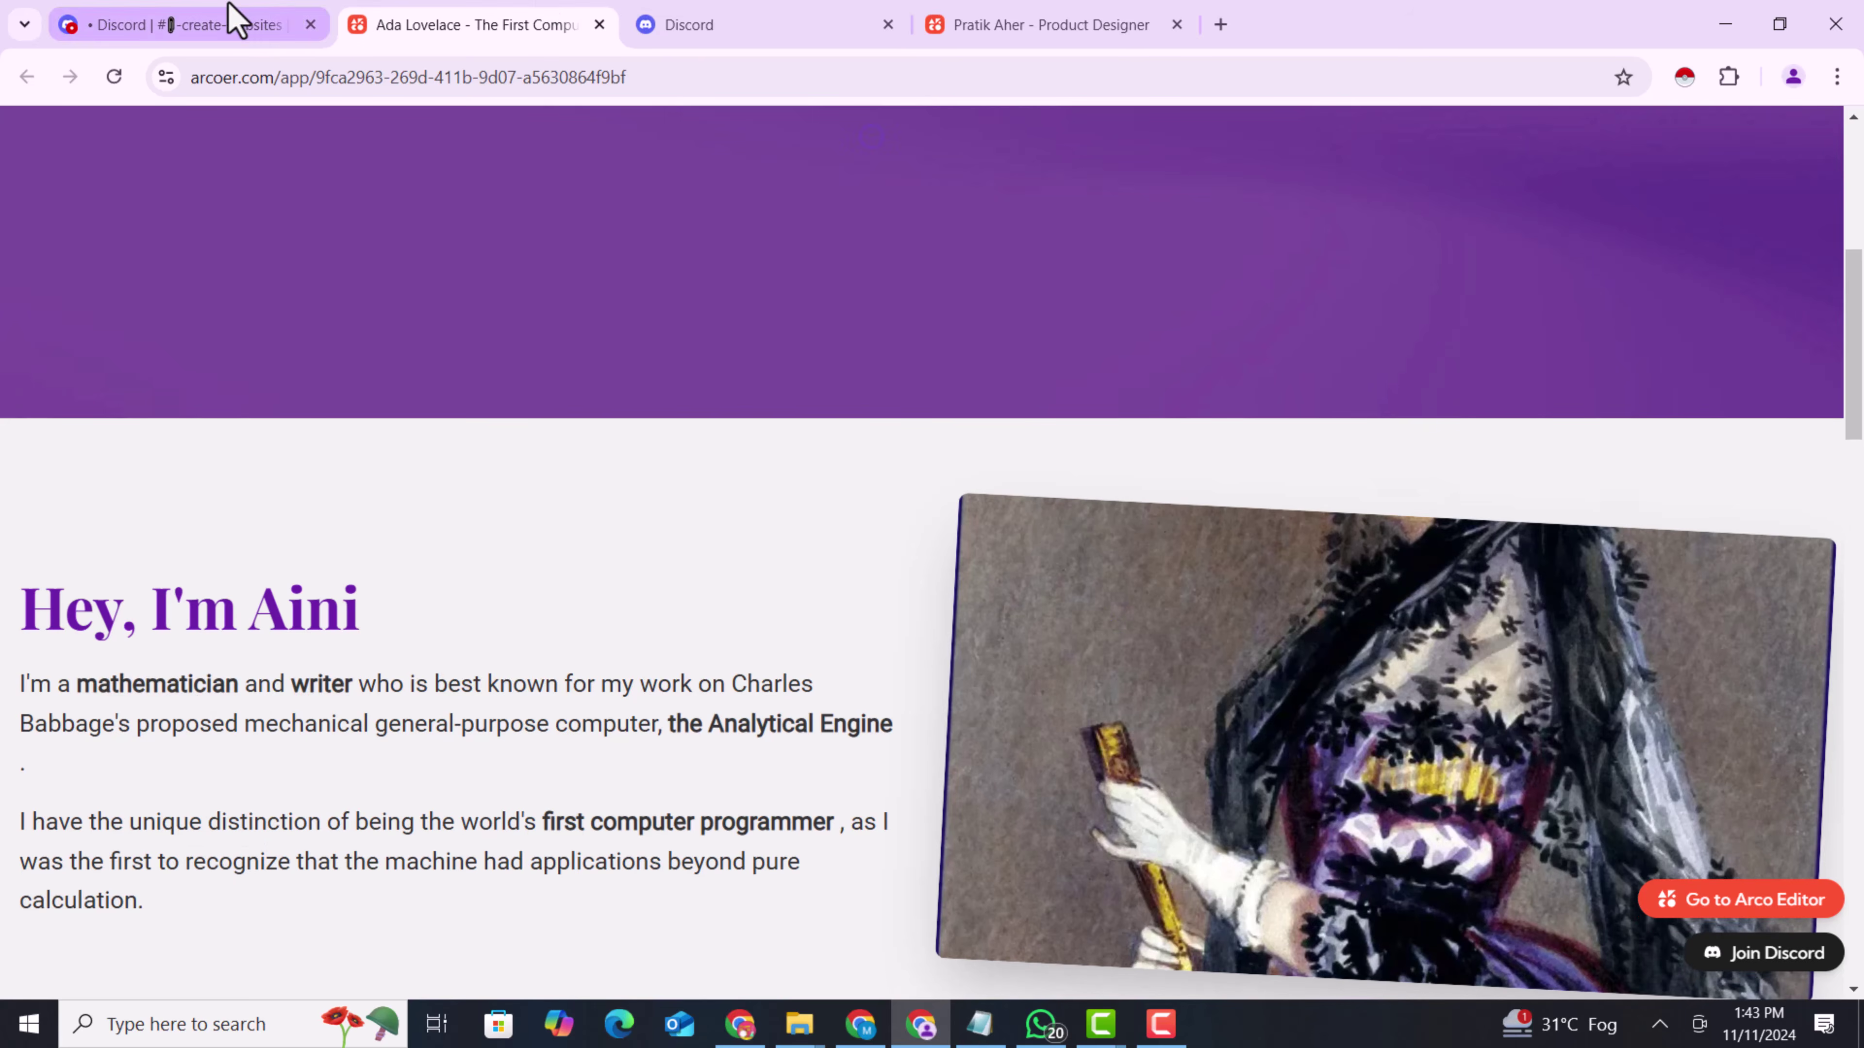
# Back in Discord's create-websites channel, run /gen_notion again with the same field-warbler-6c0.notion.site page link as the prompt
pyautogui.click(229, 22)
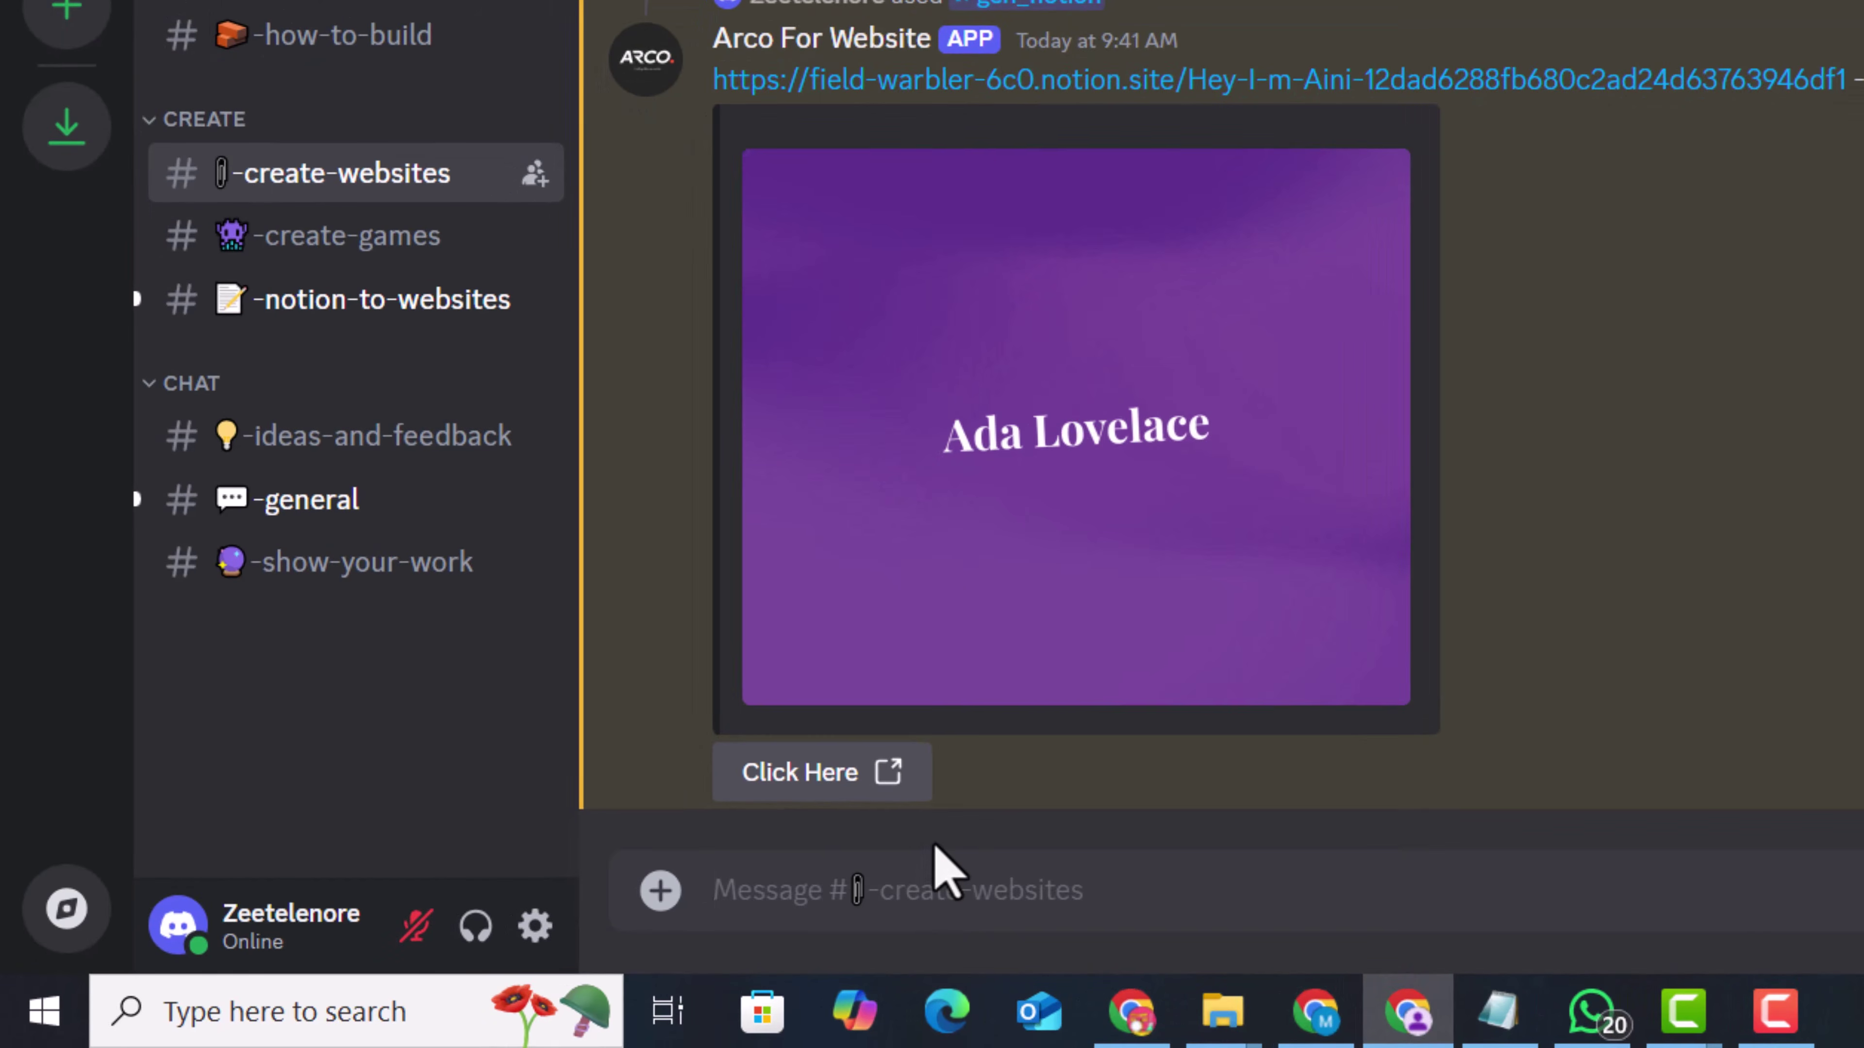
pyautogui.write('/g')
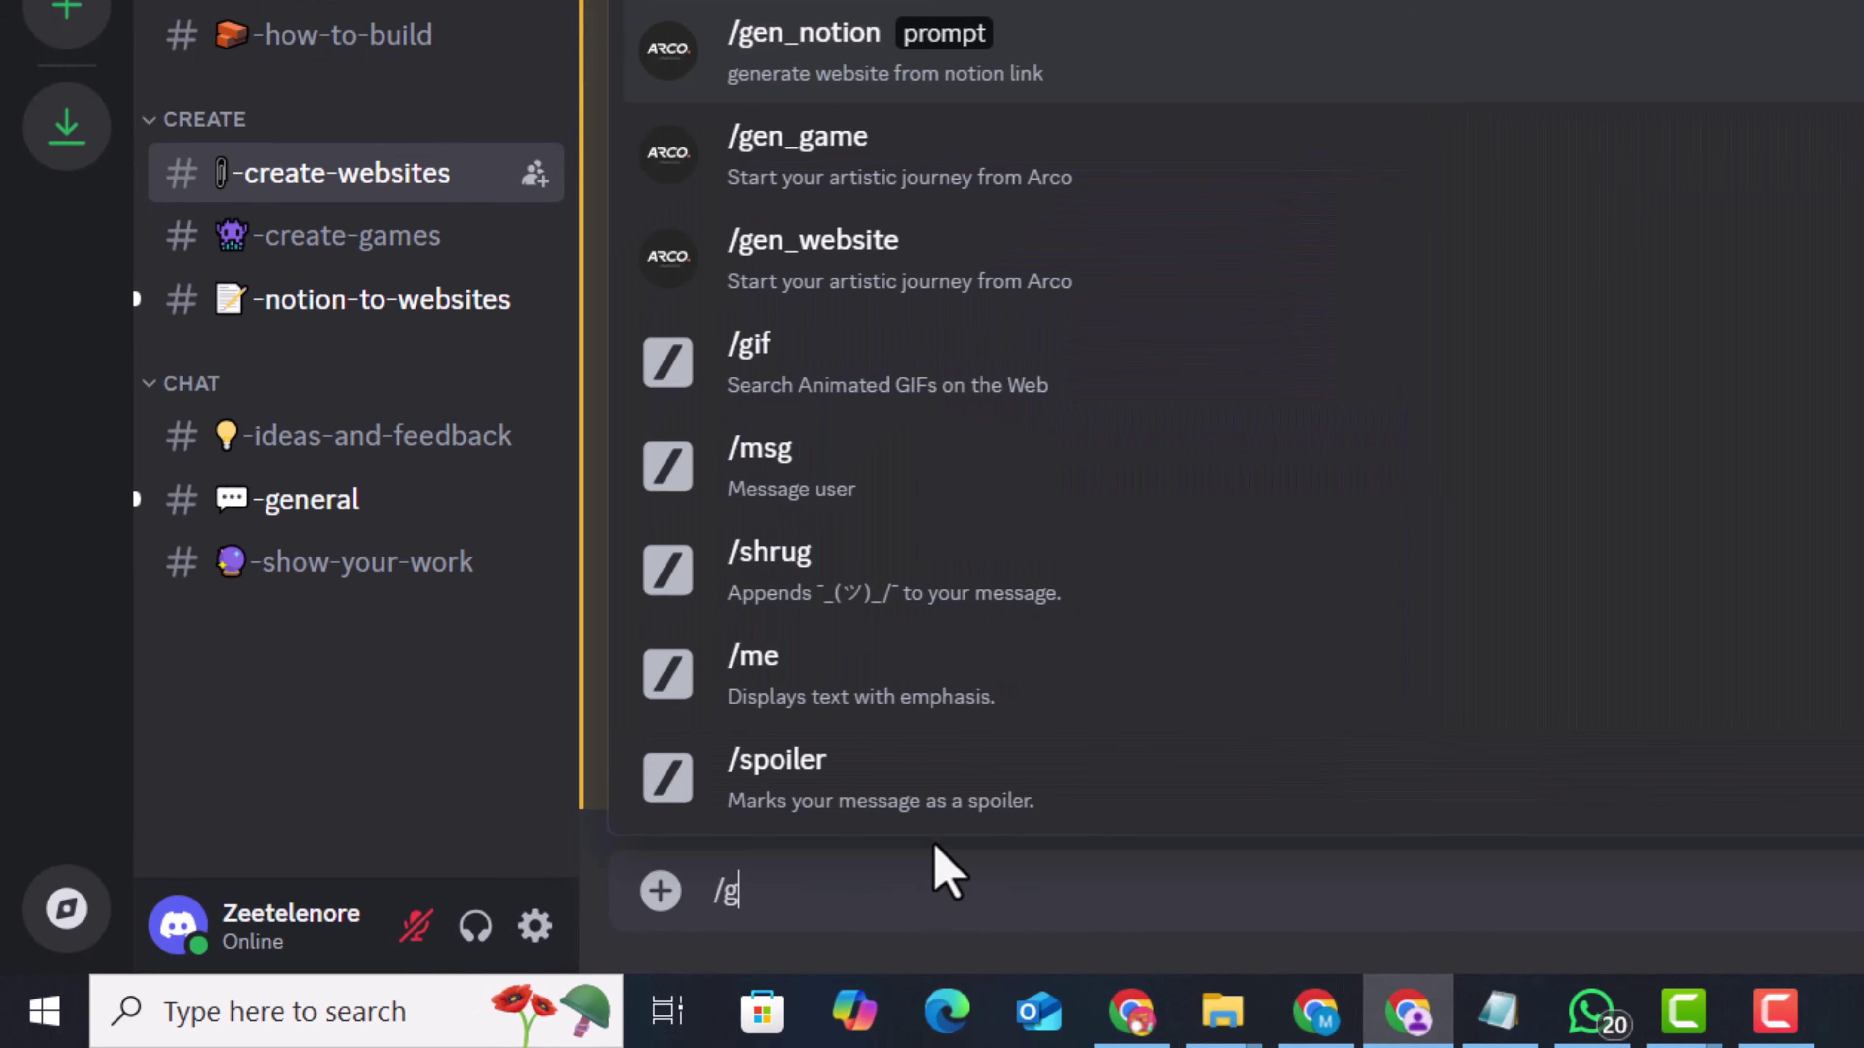
pyautogui.press('Return')
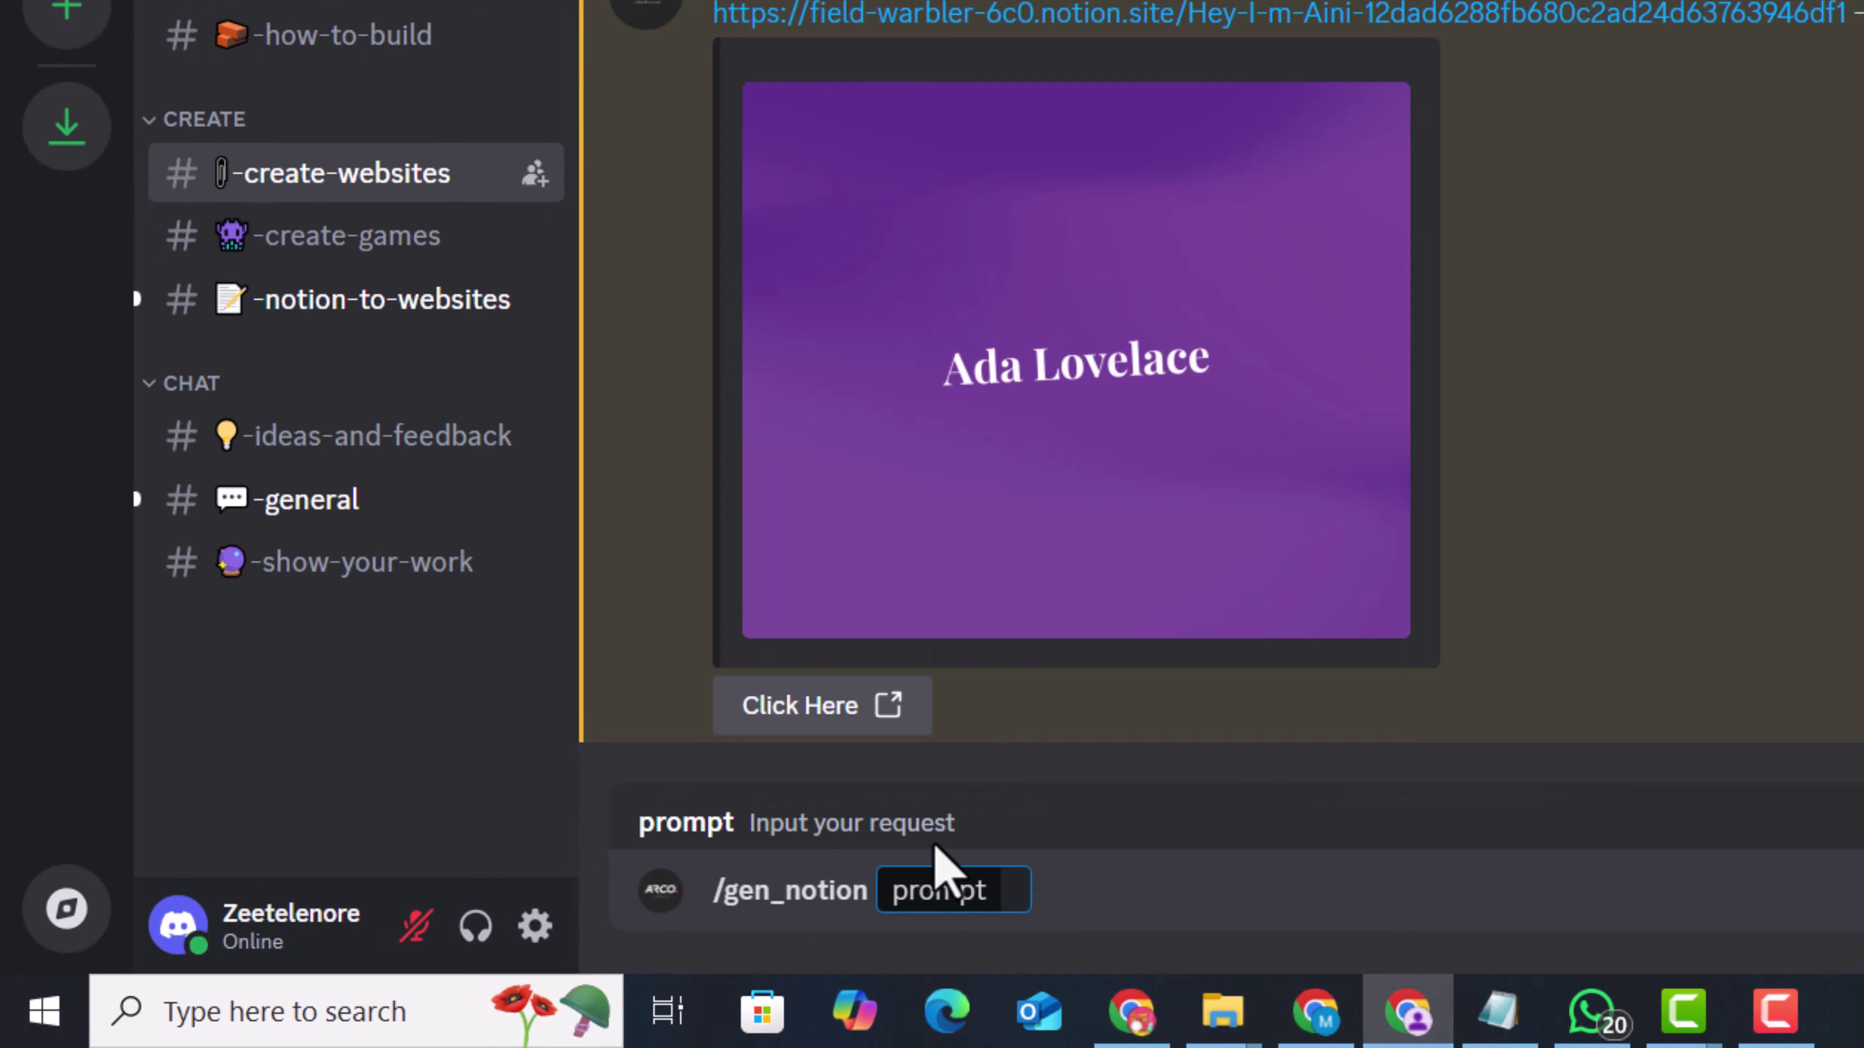
pyautogui.write('https://field-warbler-6c0.notion.site/Hey-I-m-Aini-12dad6288fb680c2ad24d63763946df1')
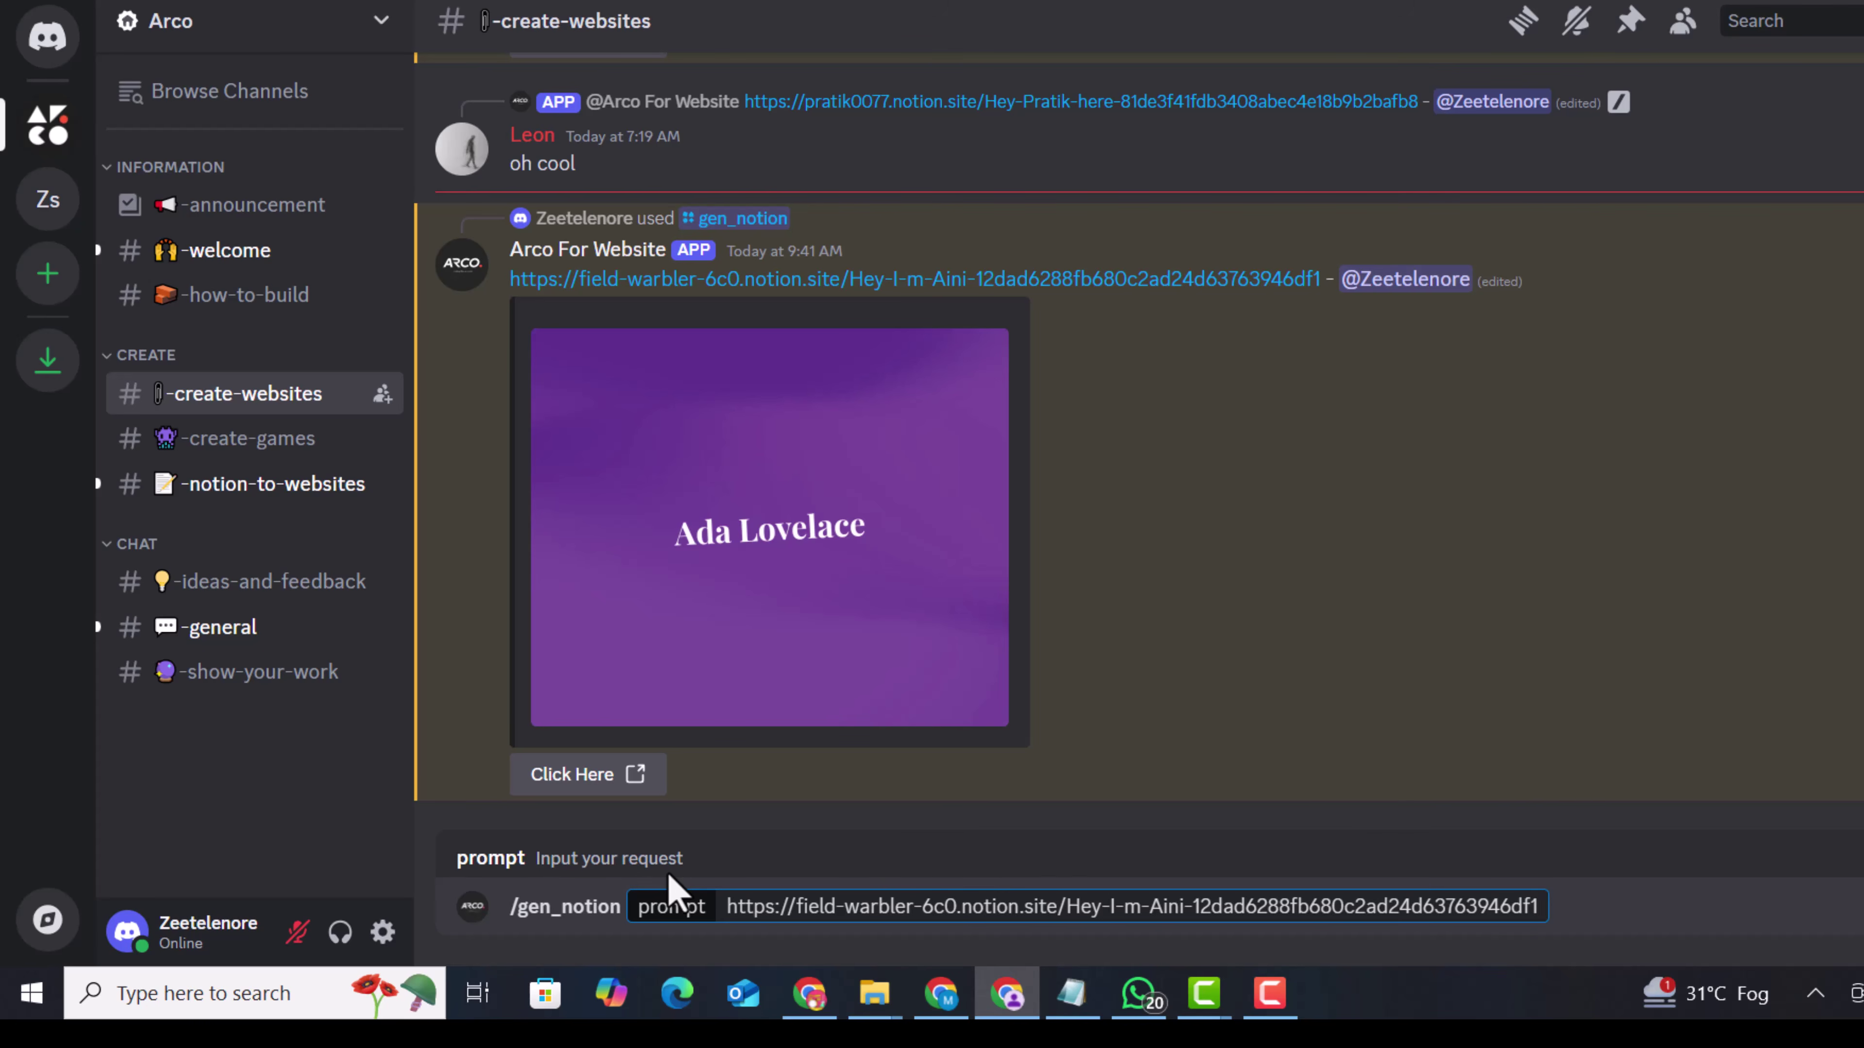
pyautogui.press('Return')
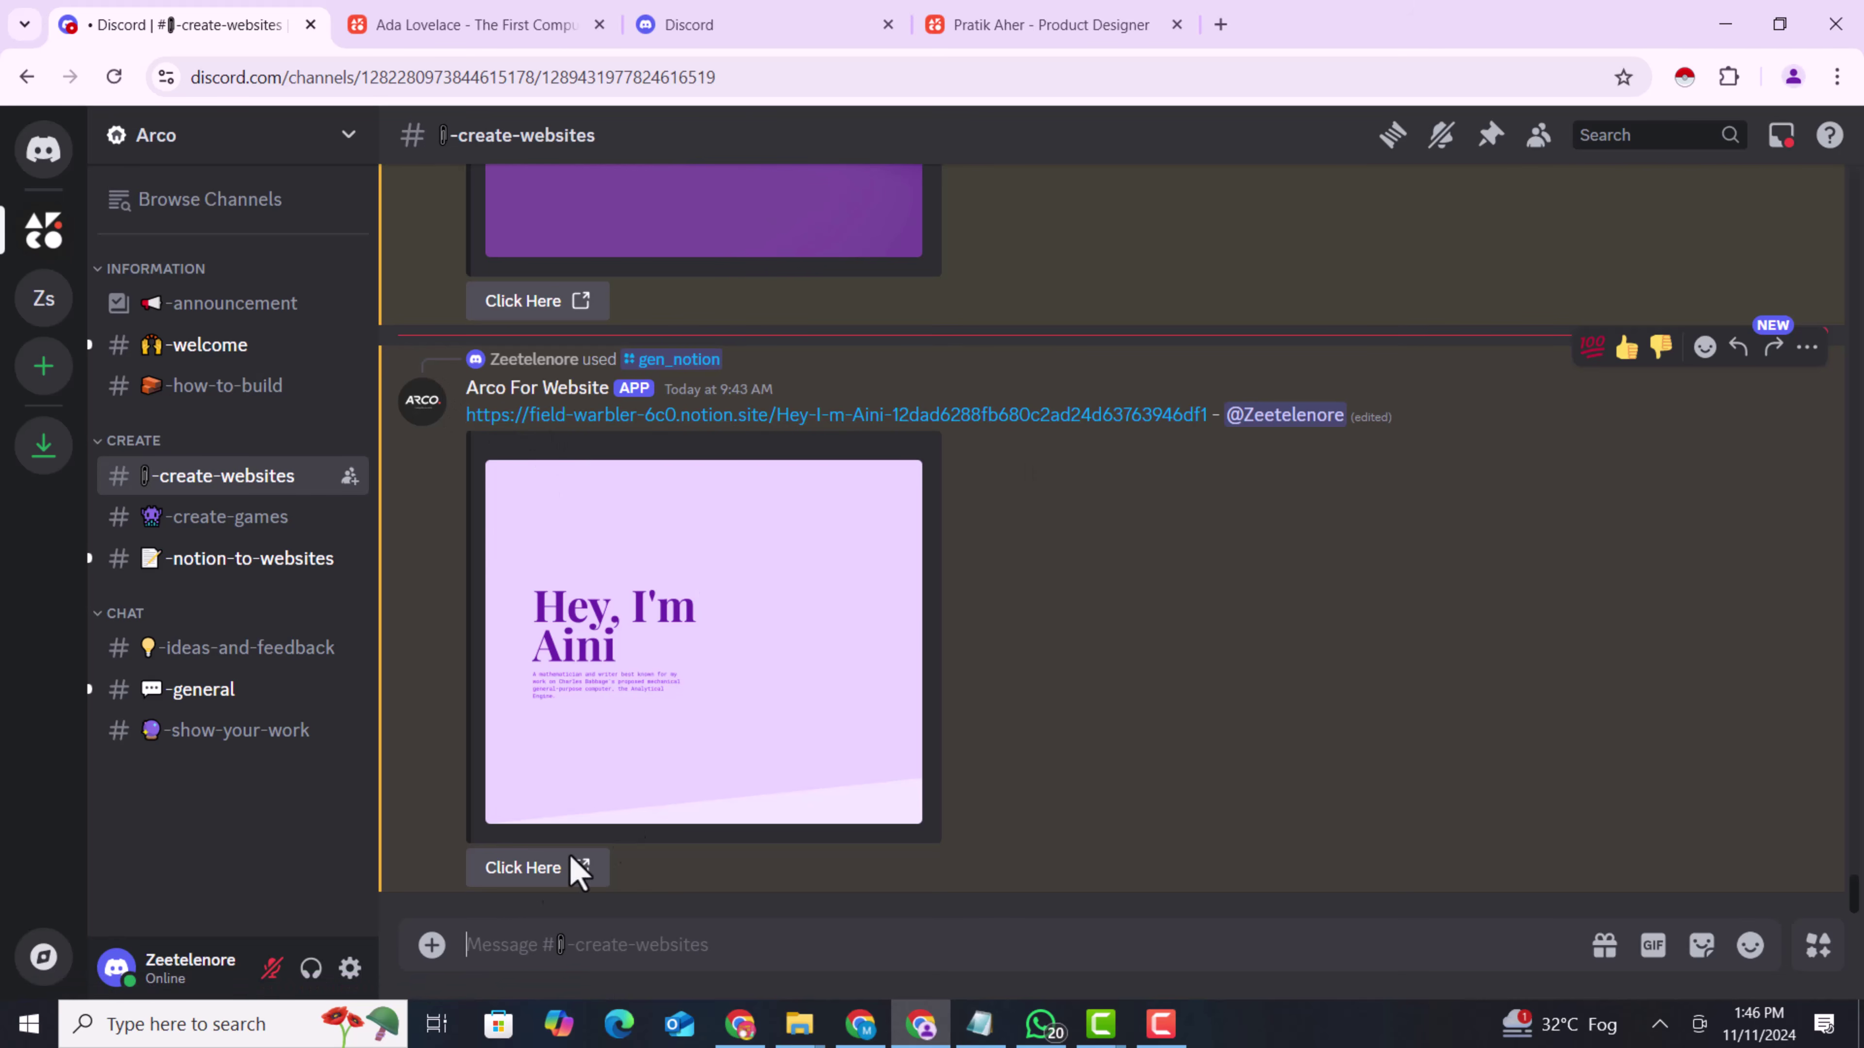
# Open the newly generated second version of the website and examine its layout from the hero section to the contact section
pyautogui.click(542, 874)
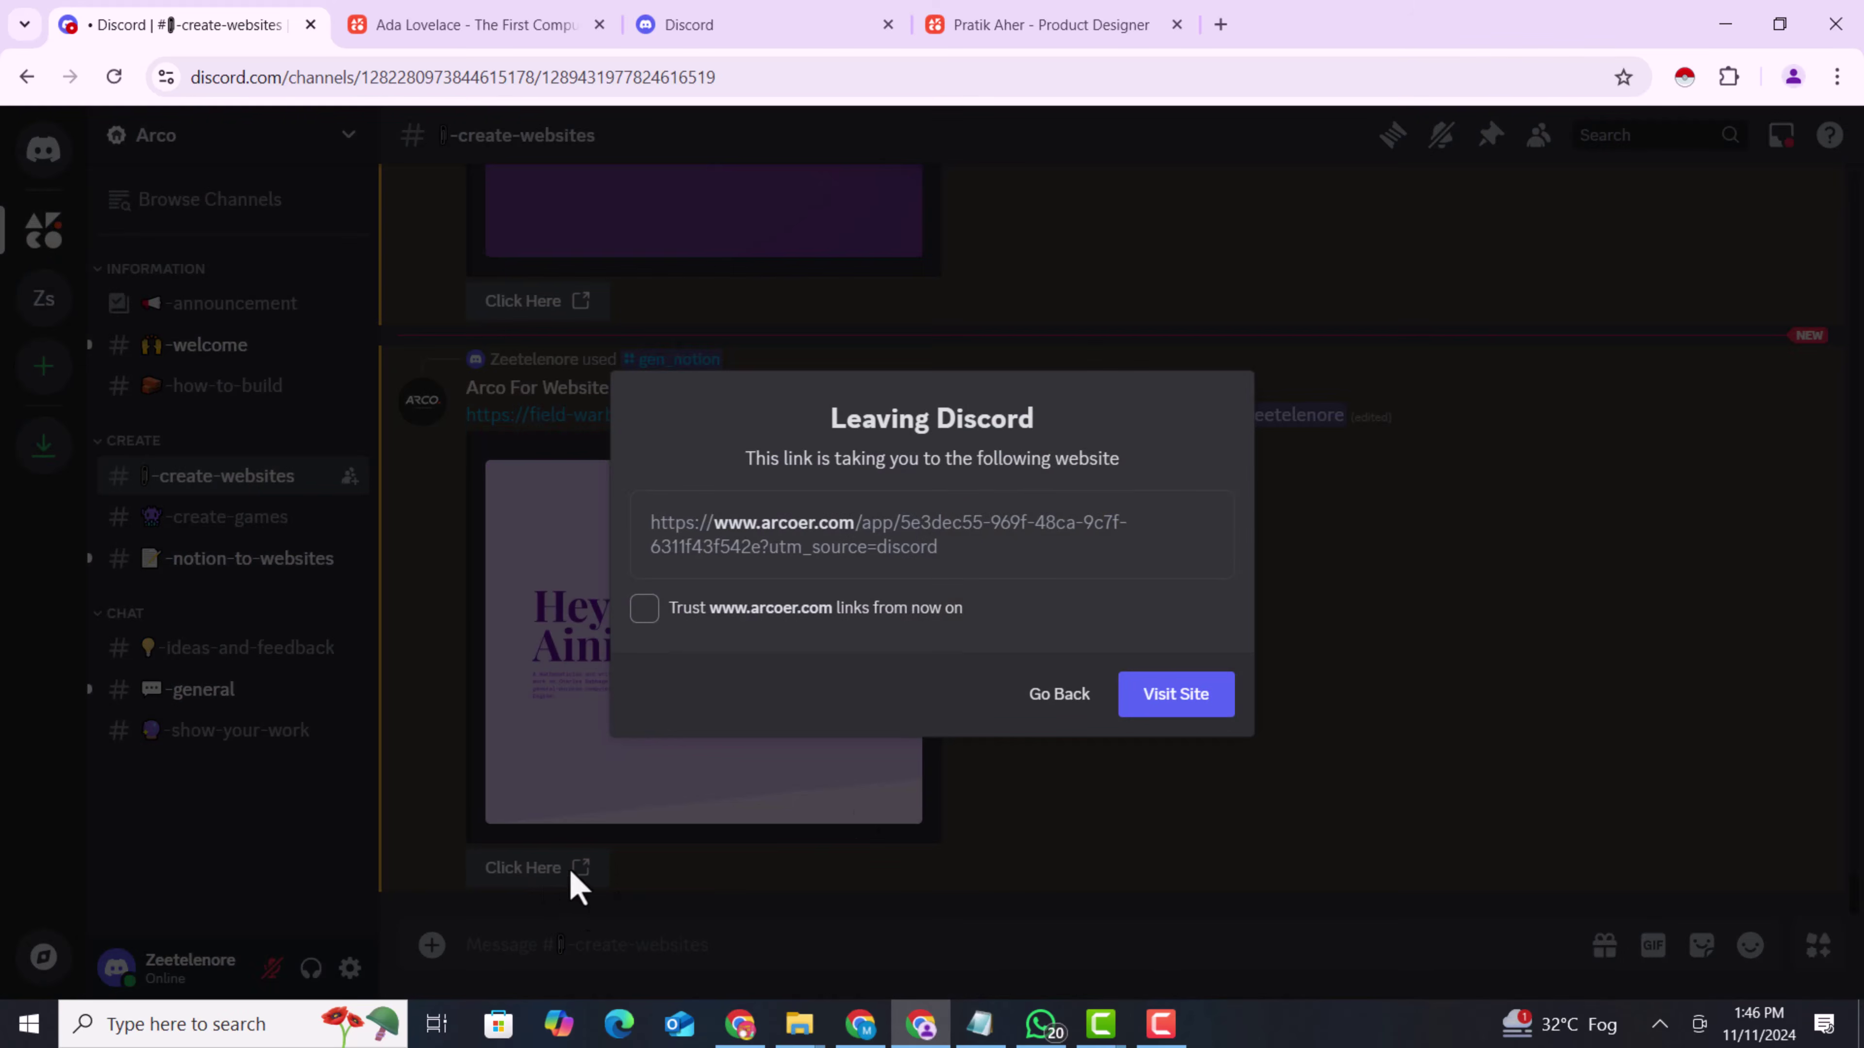
pyautogui.click(1160, 709)
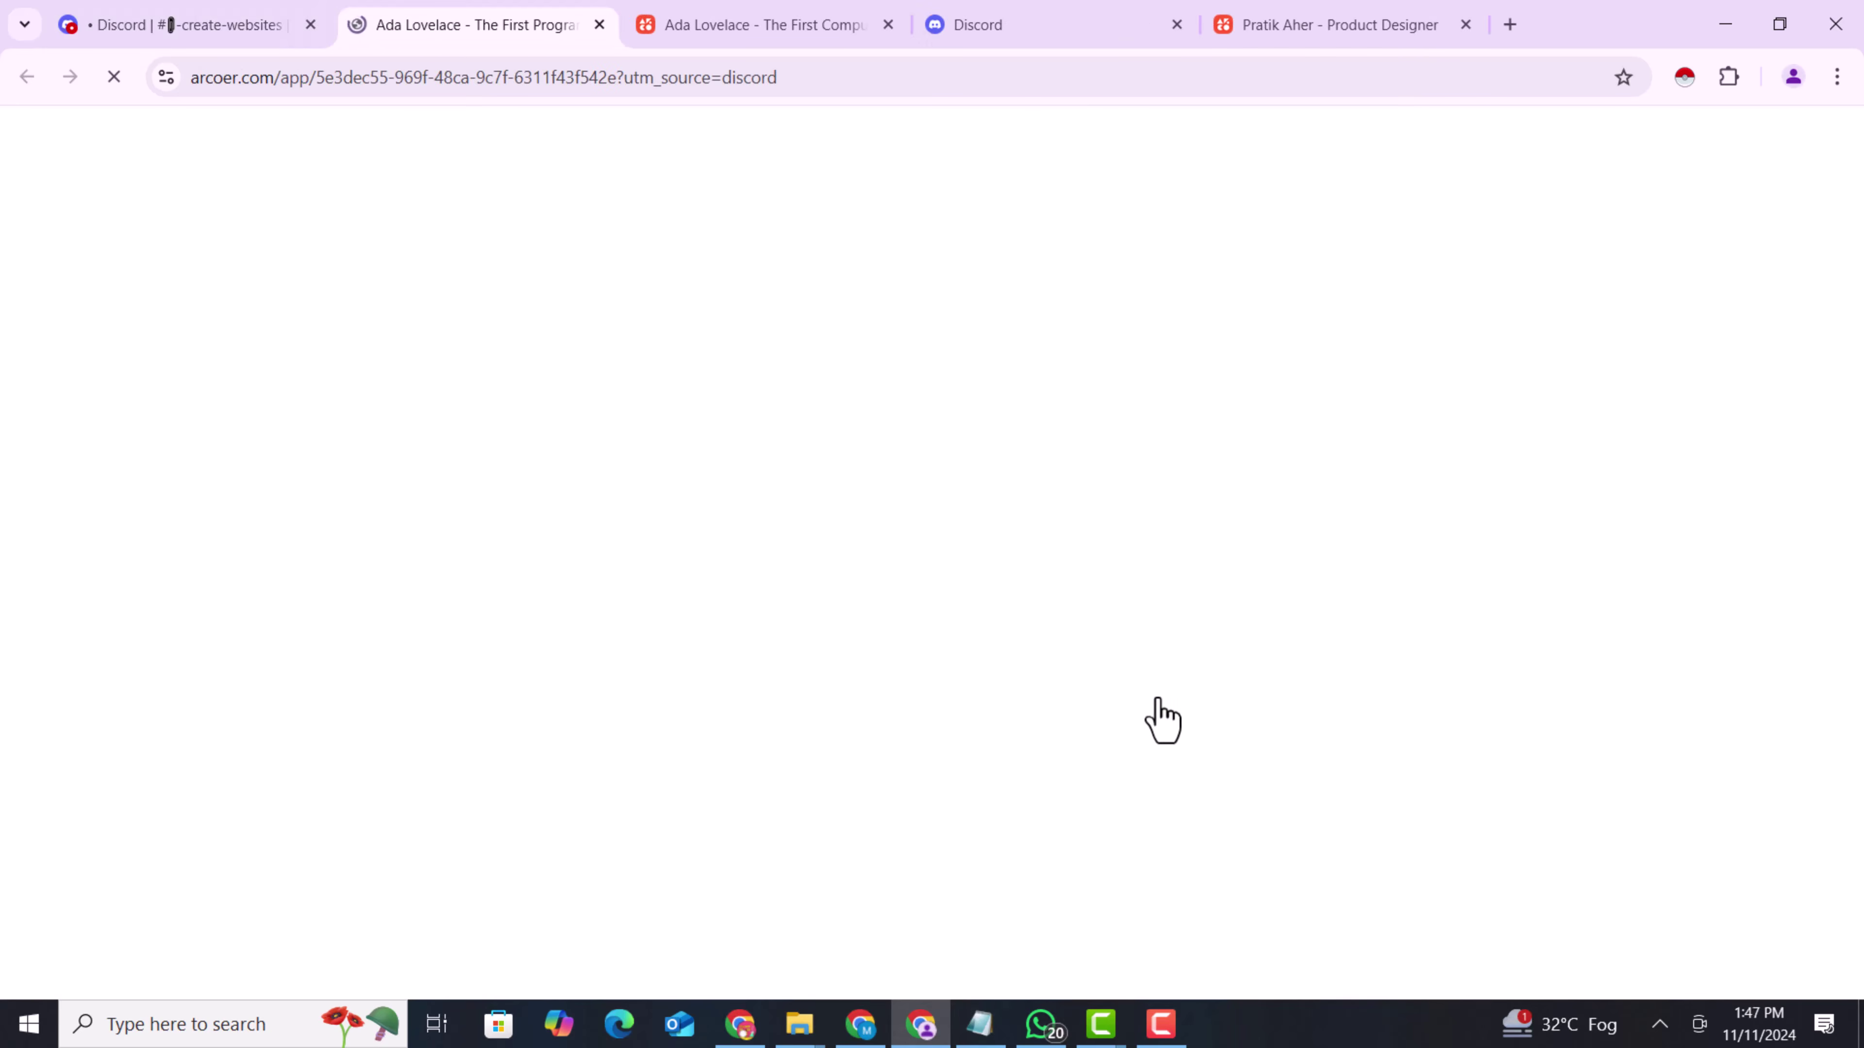
pyautogui.scroll(-12, 1216, 641)
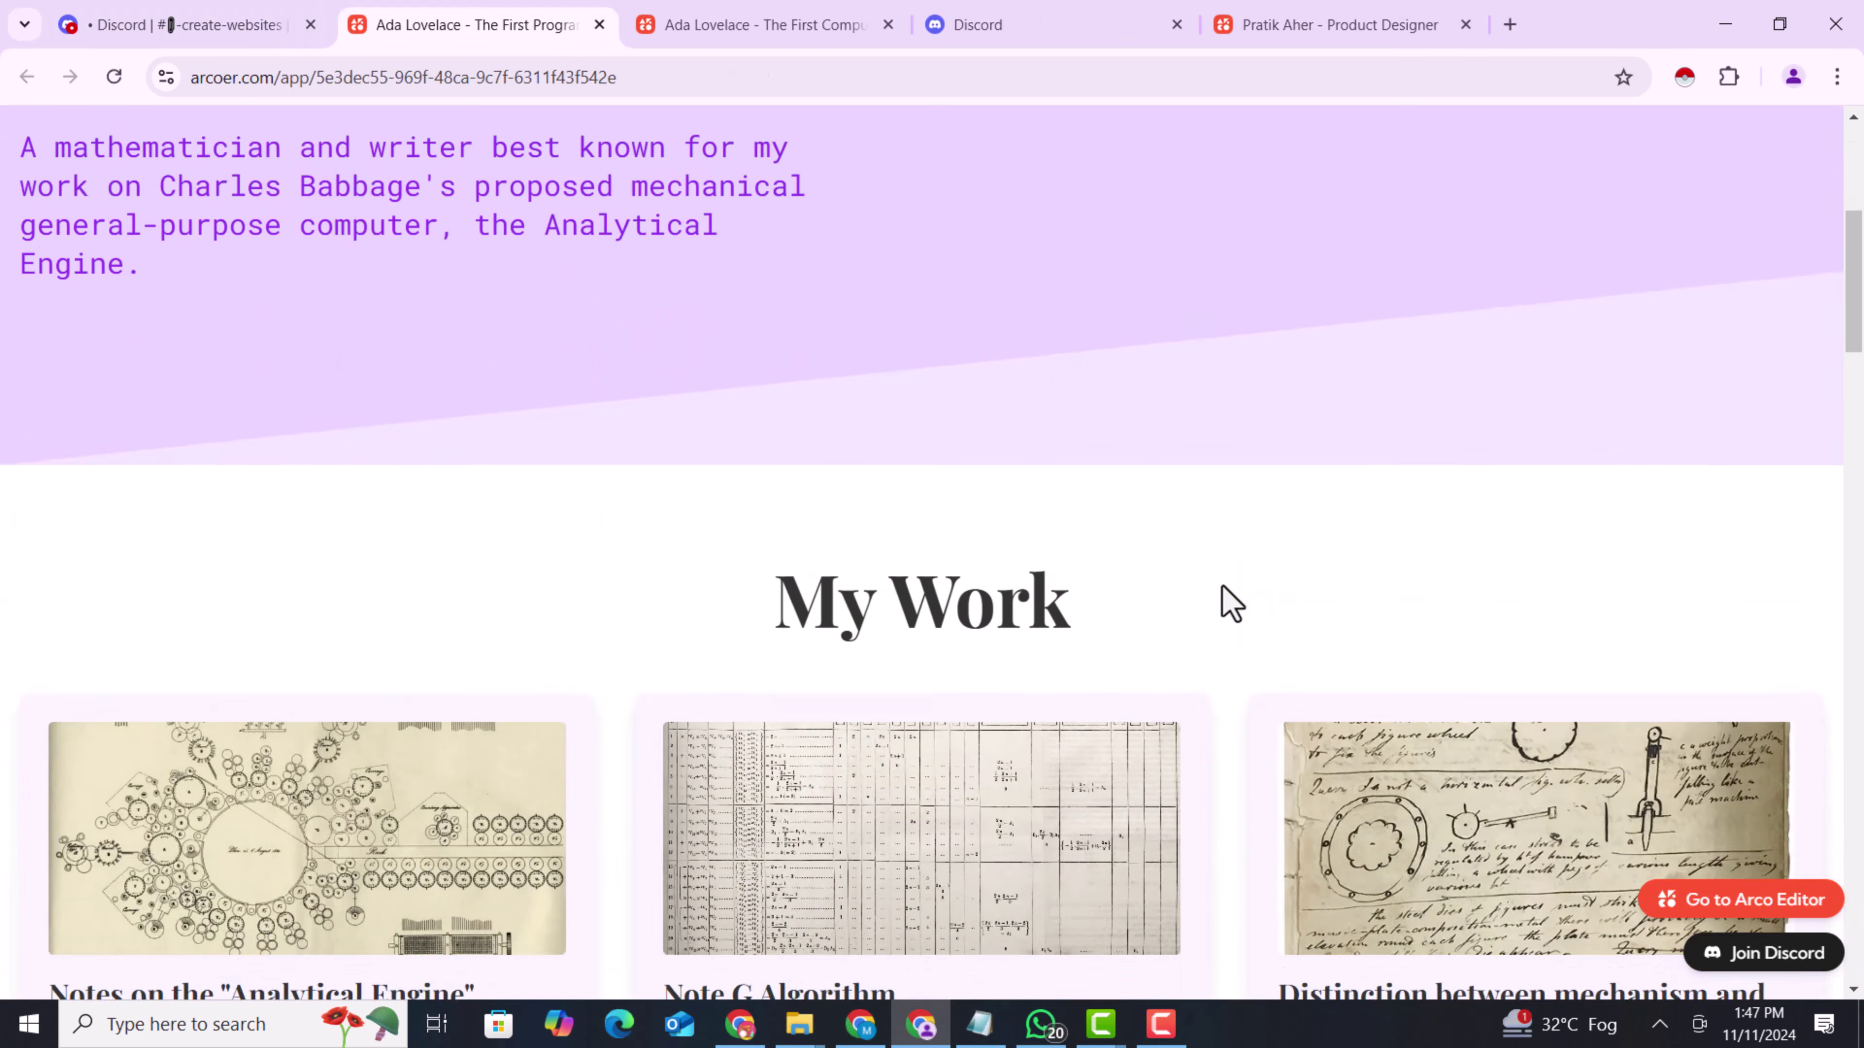
pyautogui.scroll(-10, 1466, 692)
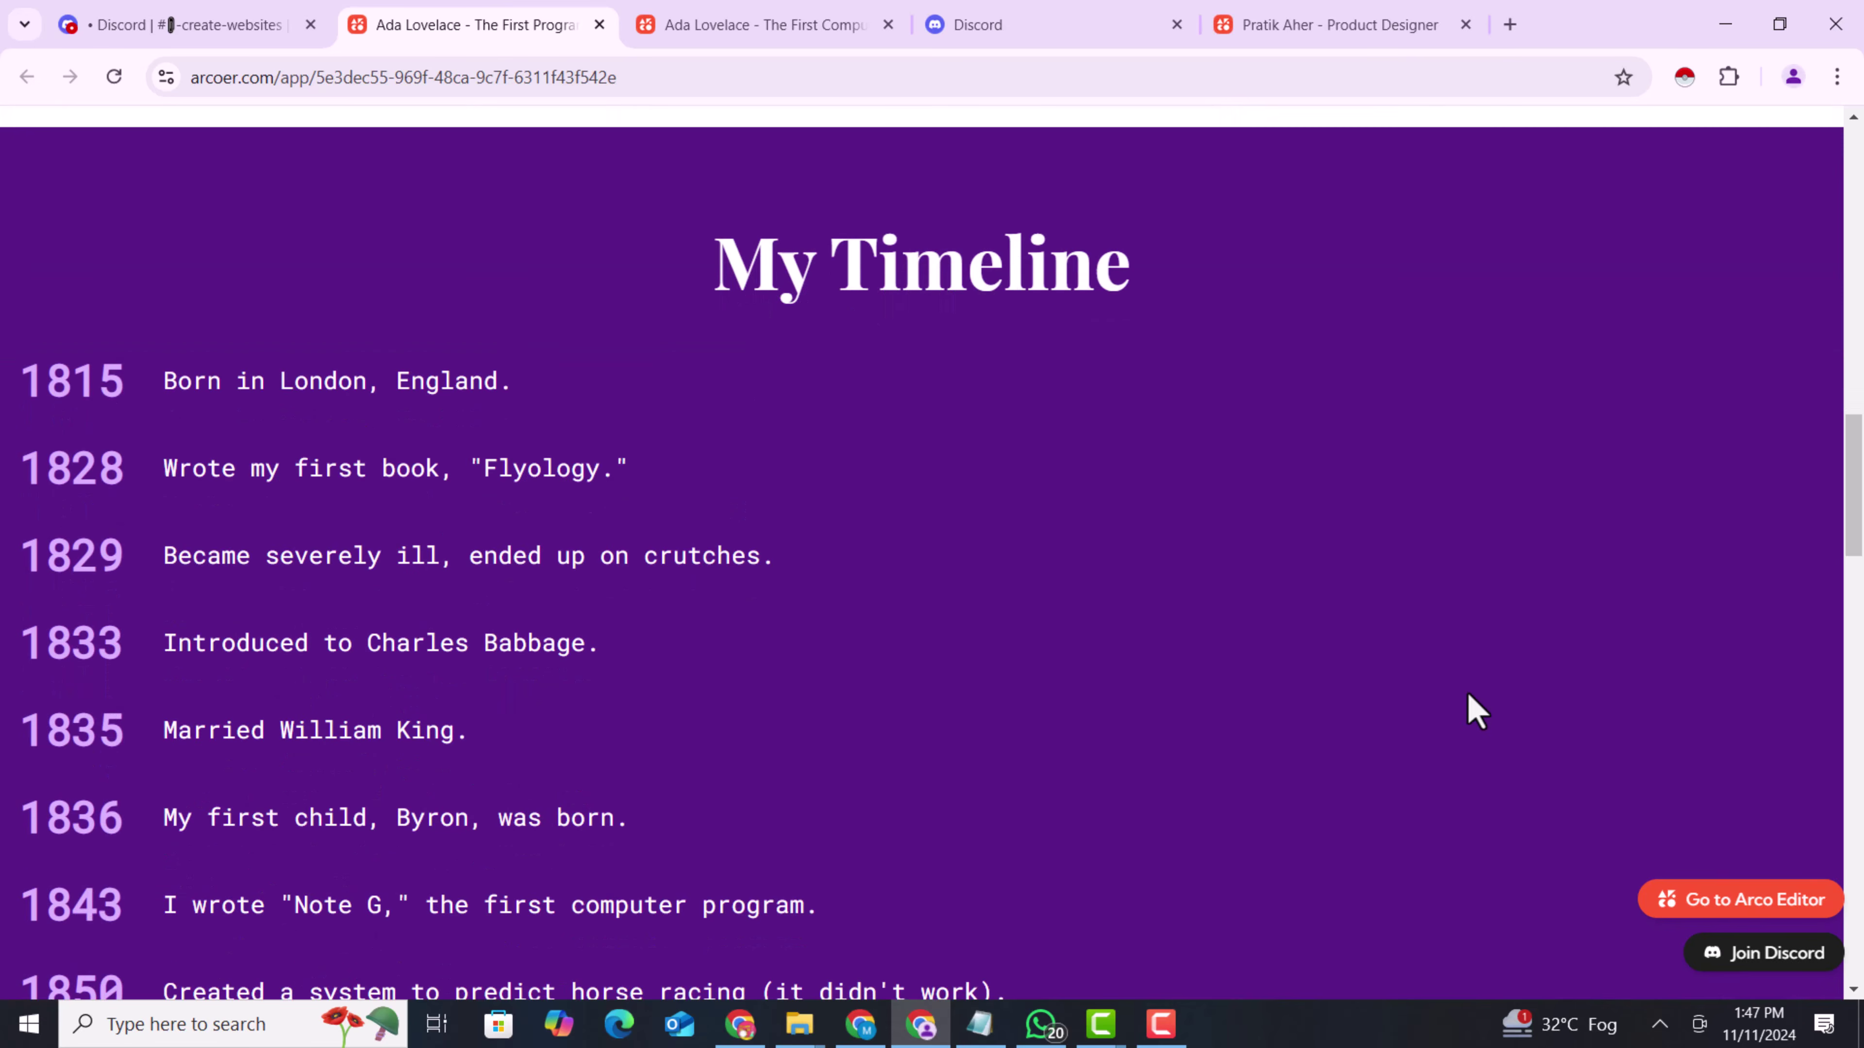
pyautogui.scroll(-12, 1468, 710)
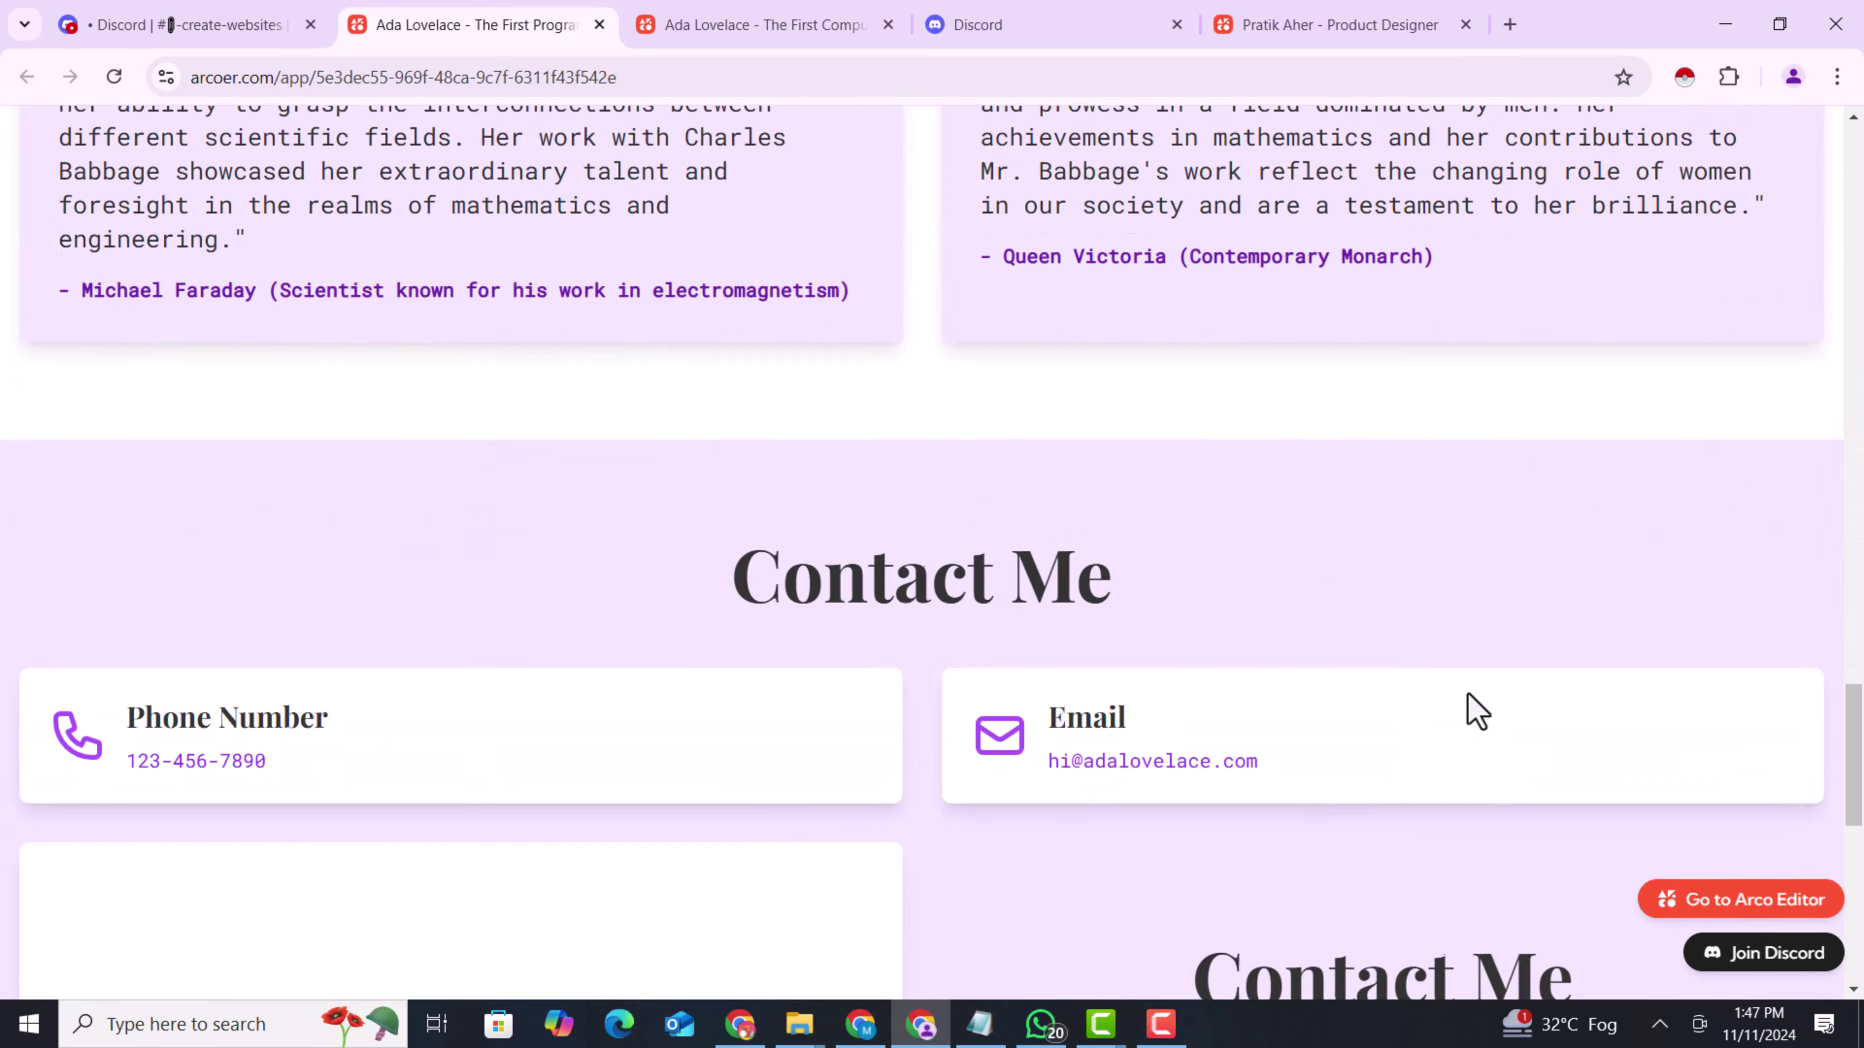
pyautogui.scroll(15, 1468, 694)
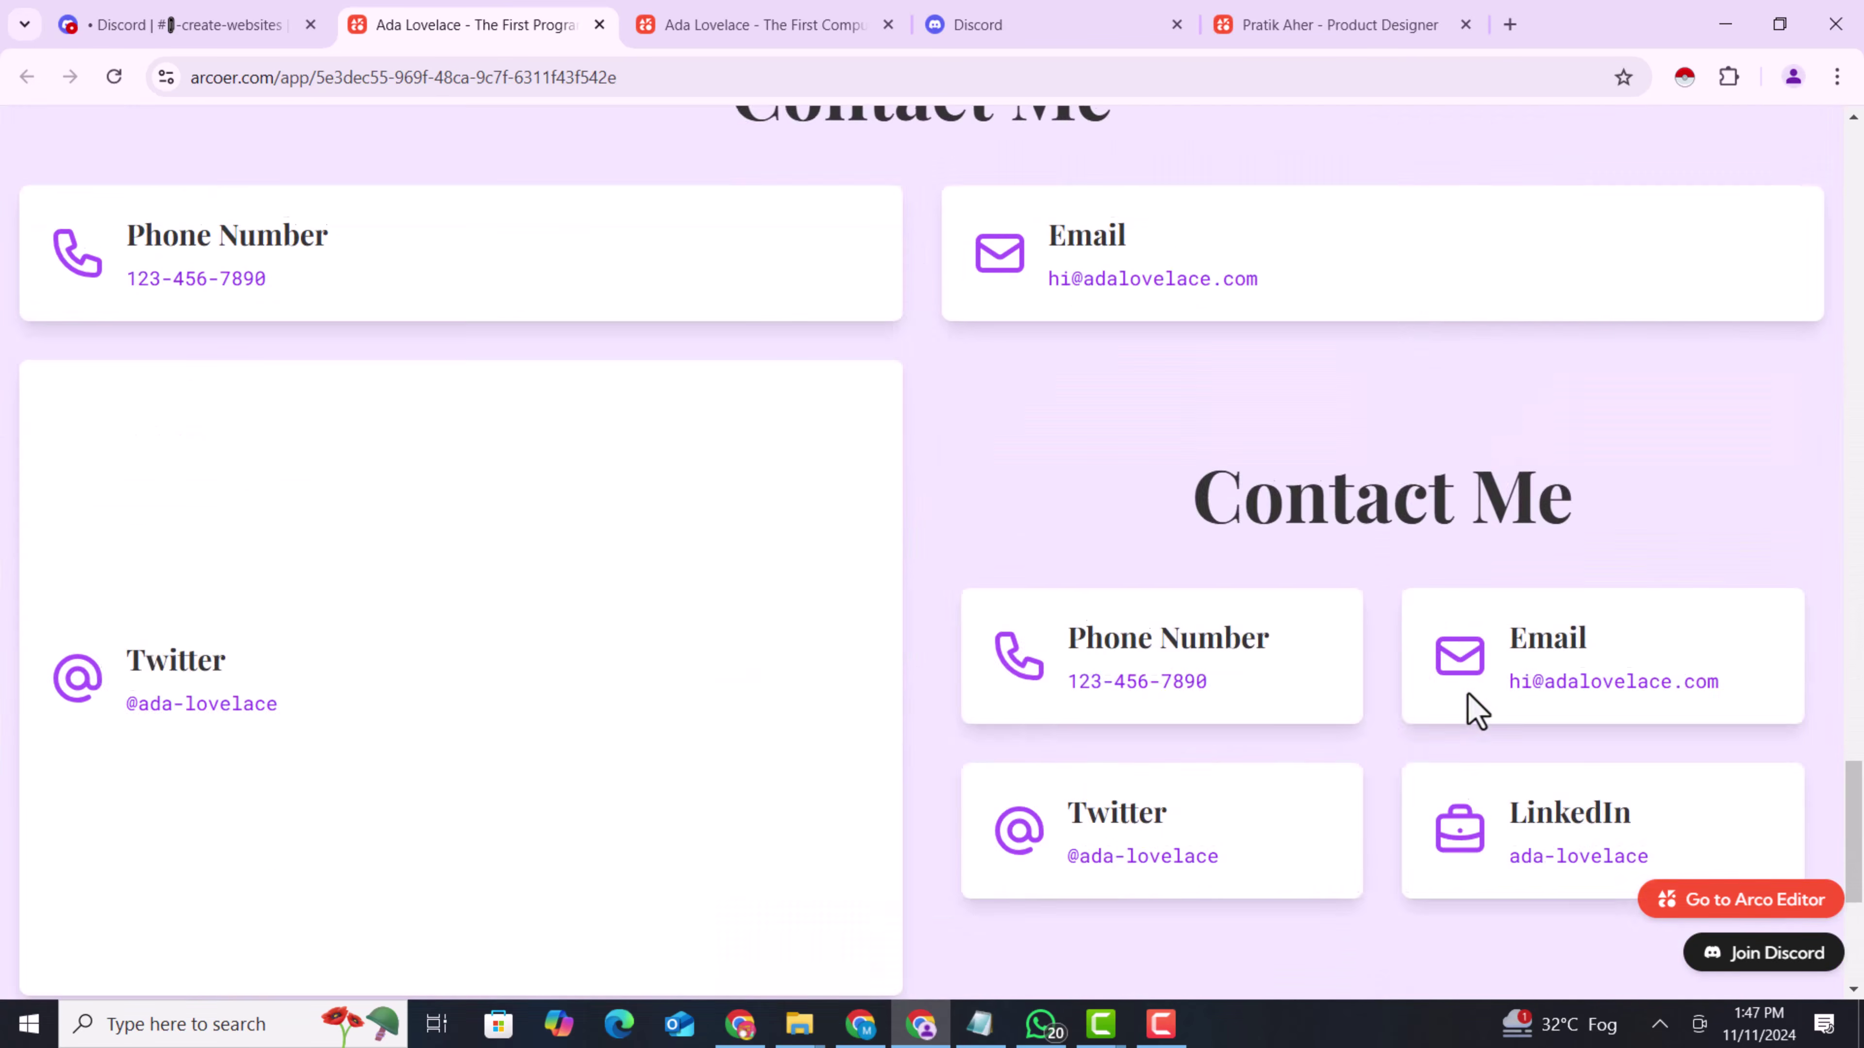
pyautogui.scroll(15, 1468, 694)
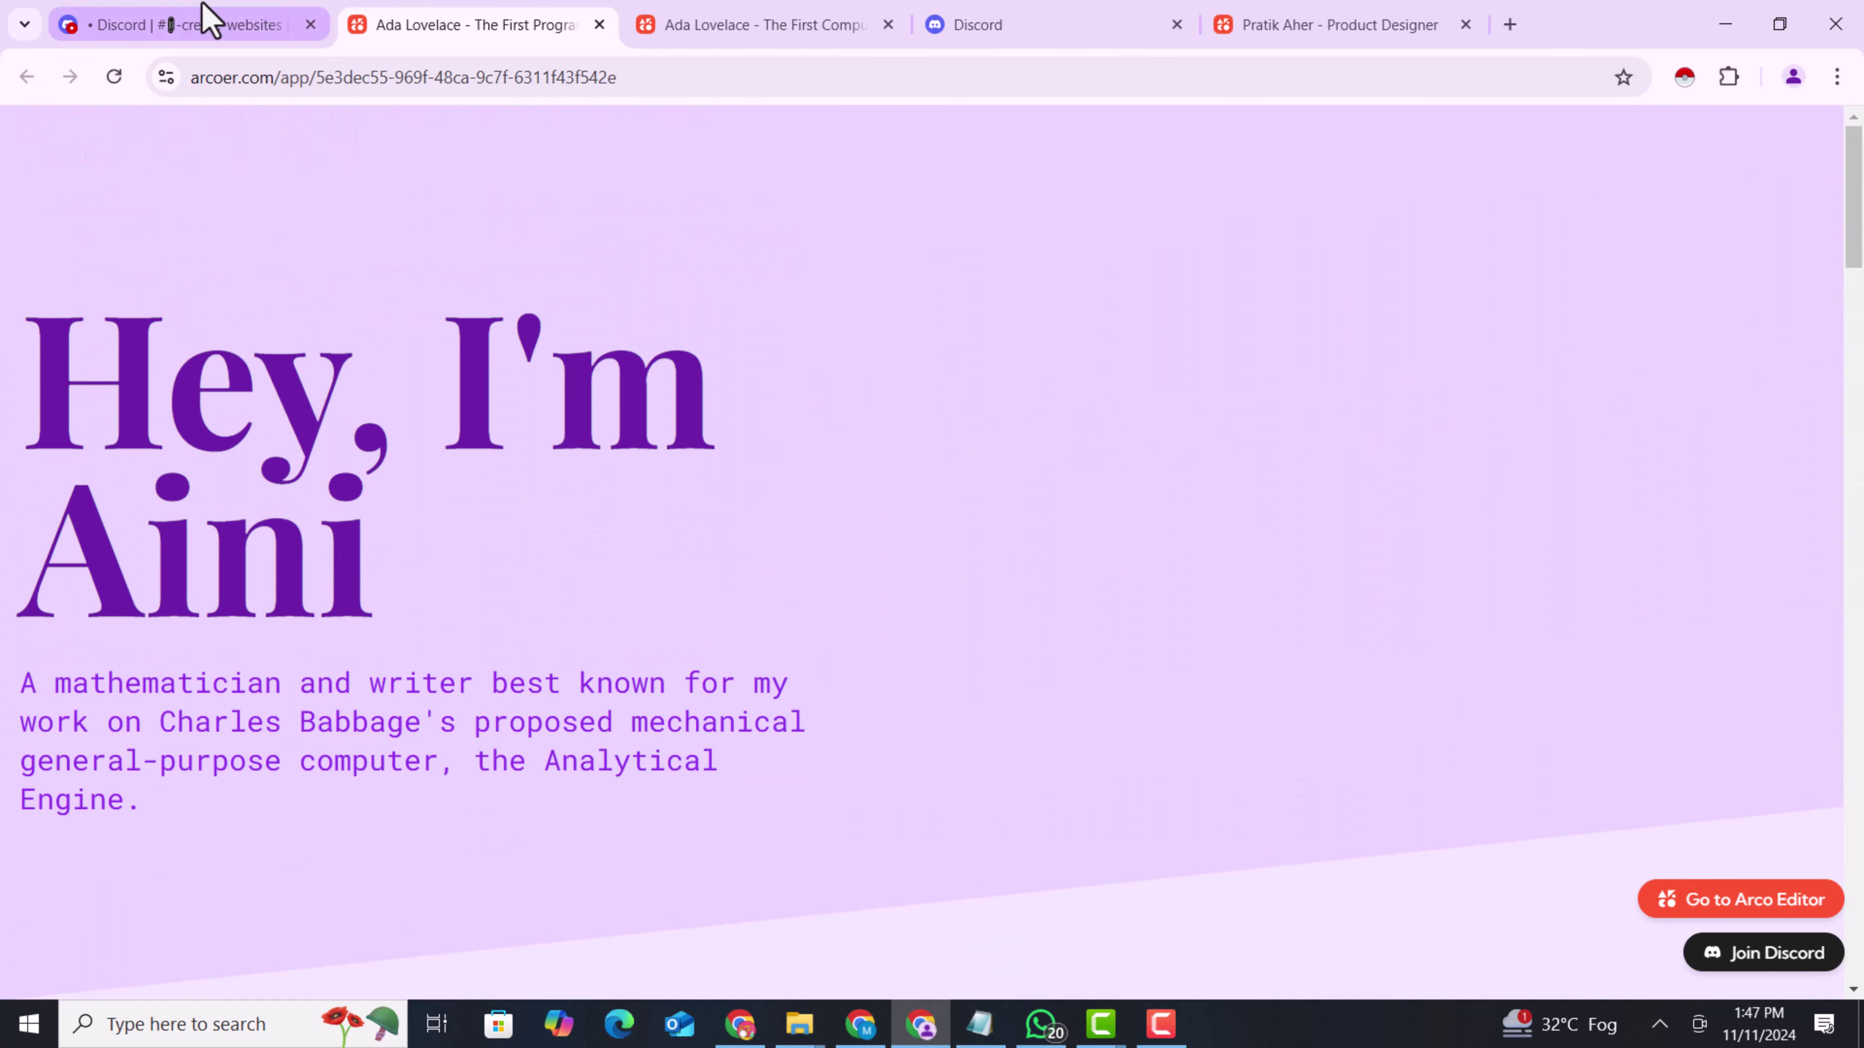
# Switch to the Personal Website page in Notion and copy its published spot-neighbor-9cf.notion.site link
pyautogui.click(204, 19)
pyautogui.click(829, 959)
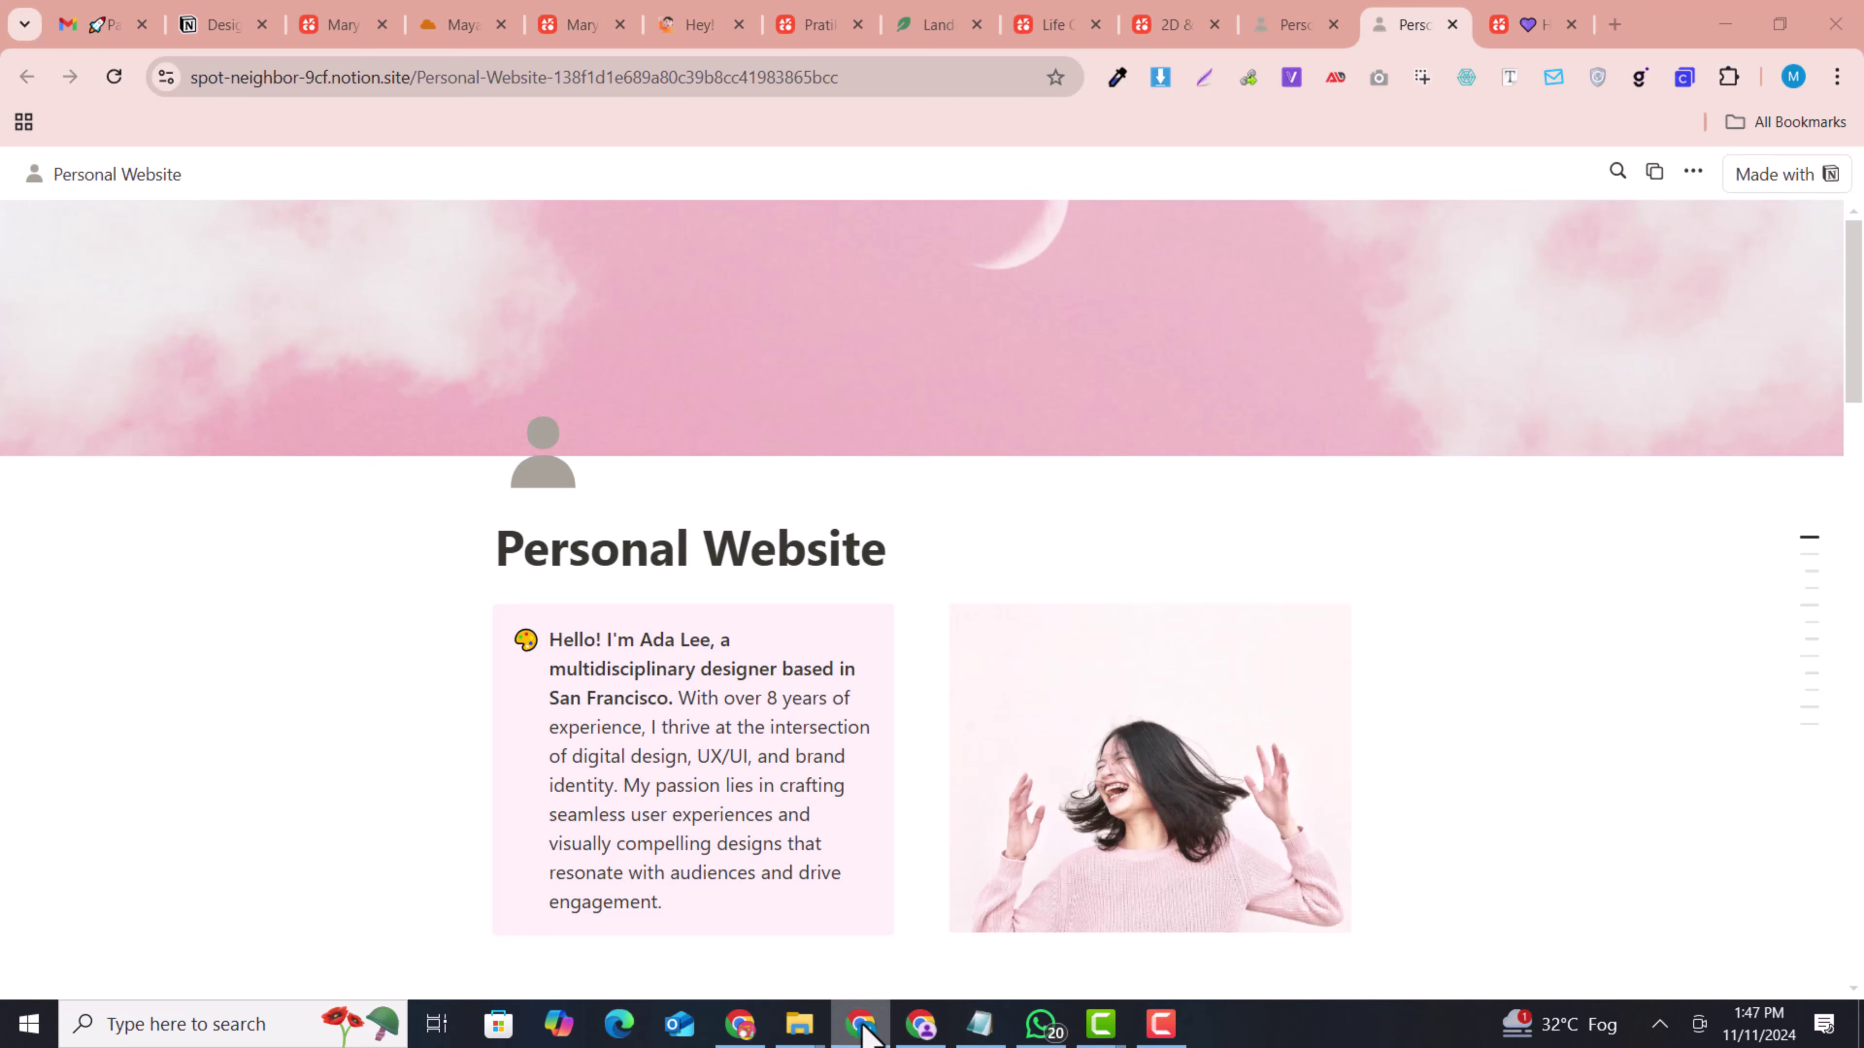
pyautogui.click(1256, 19)
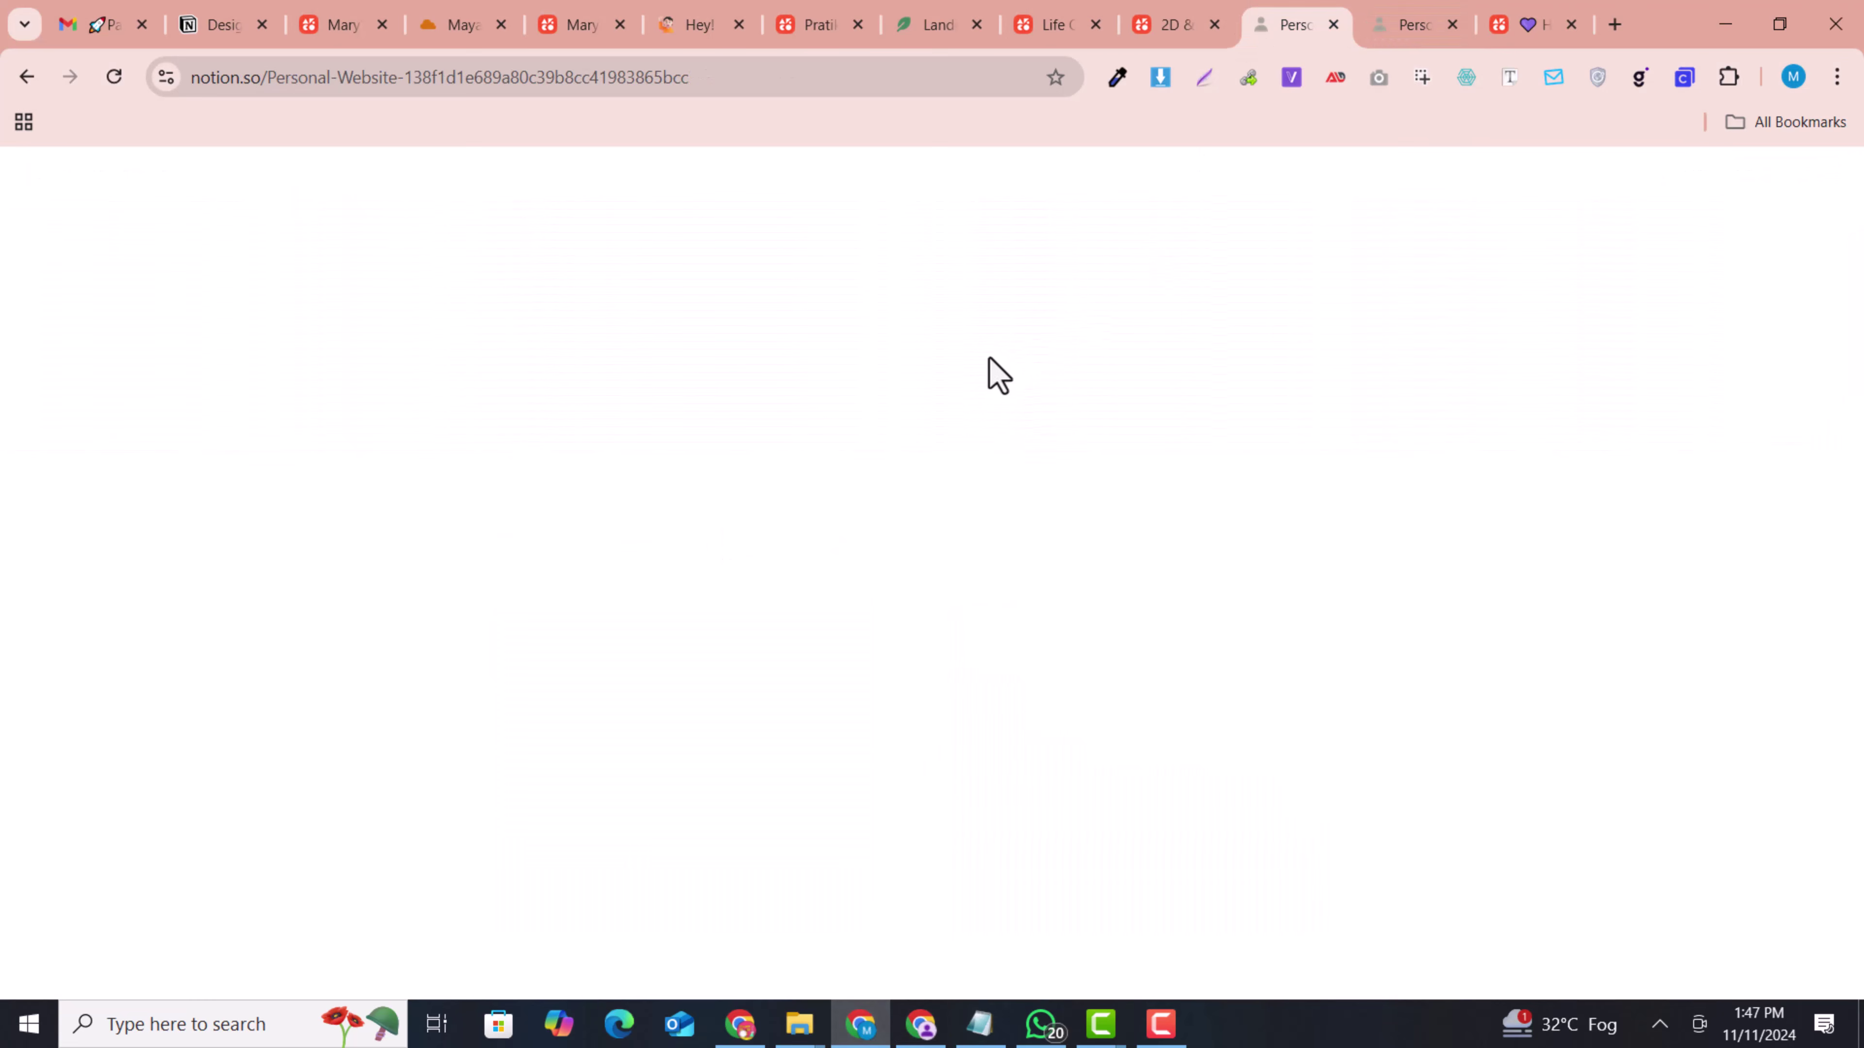
pyautogui.scroll(-5, 1340, 522)
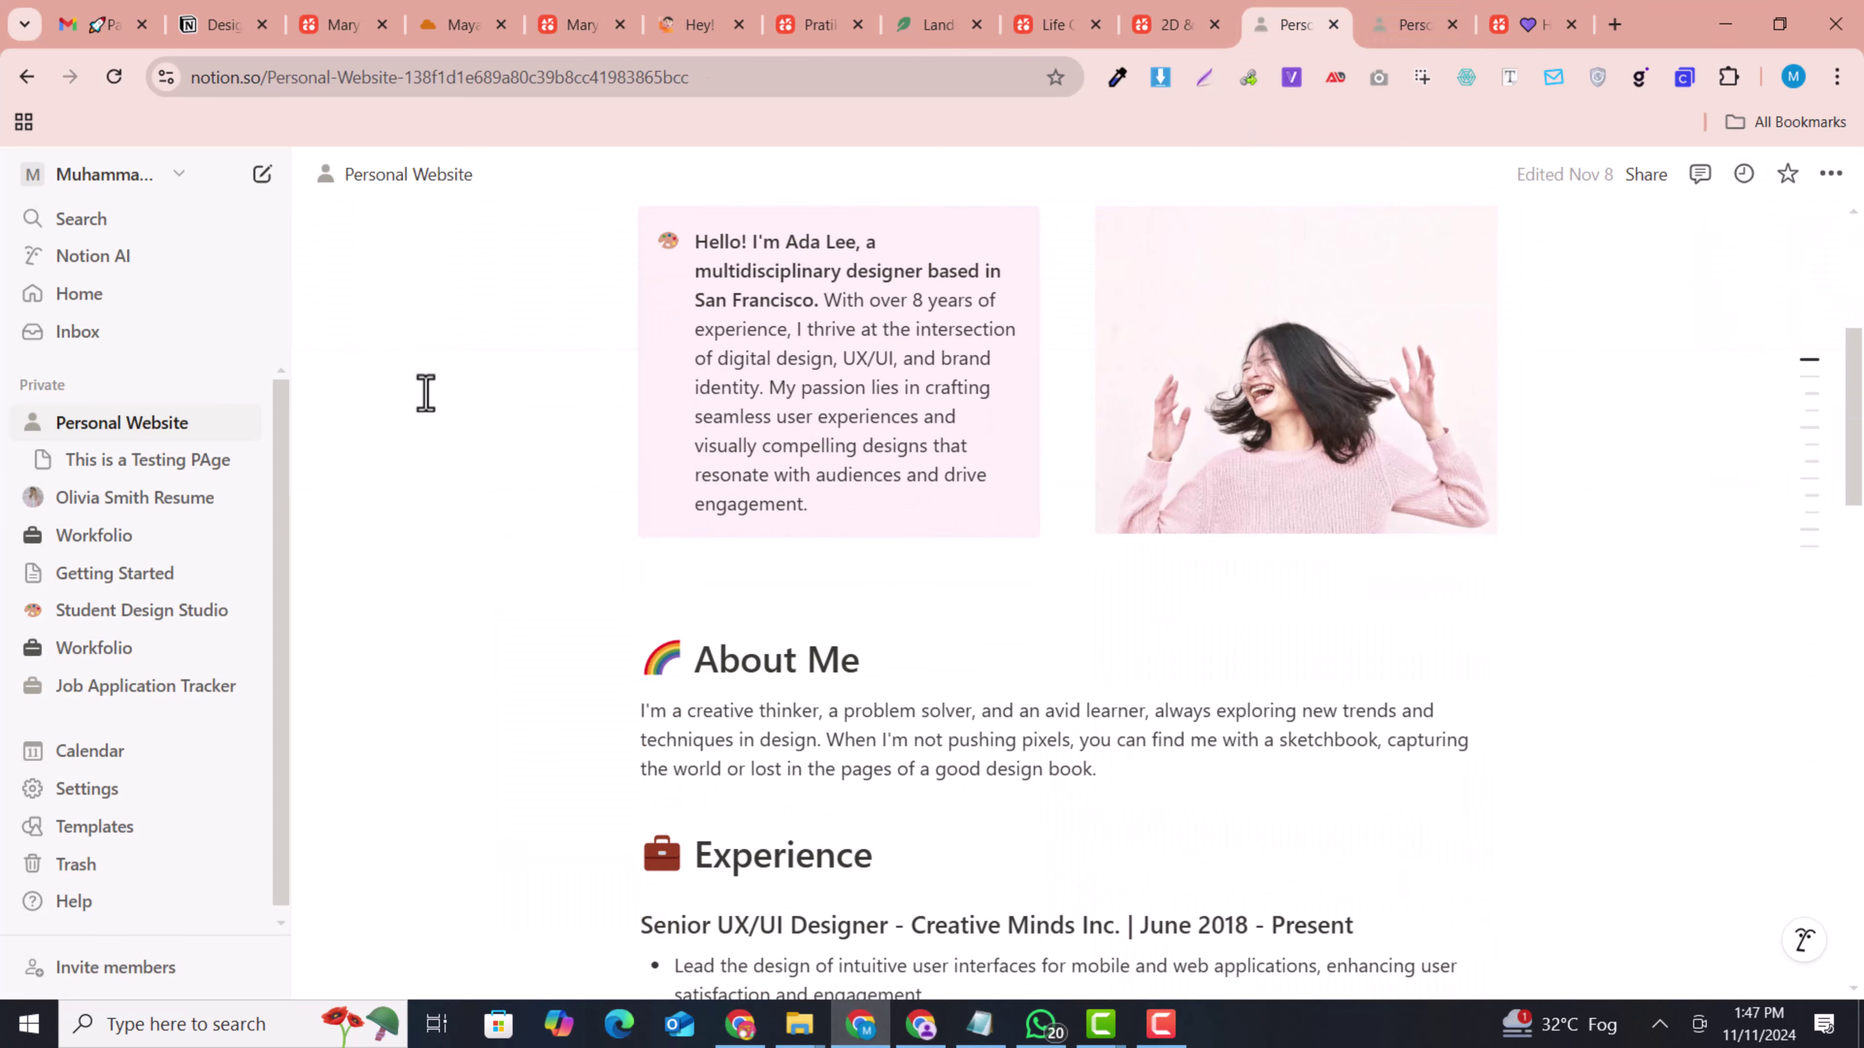
pyautogui.scroll(2, 1123, 550)
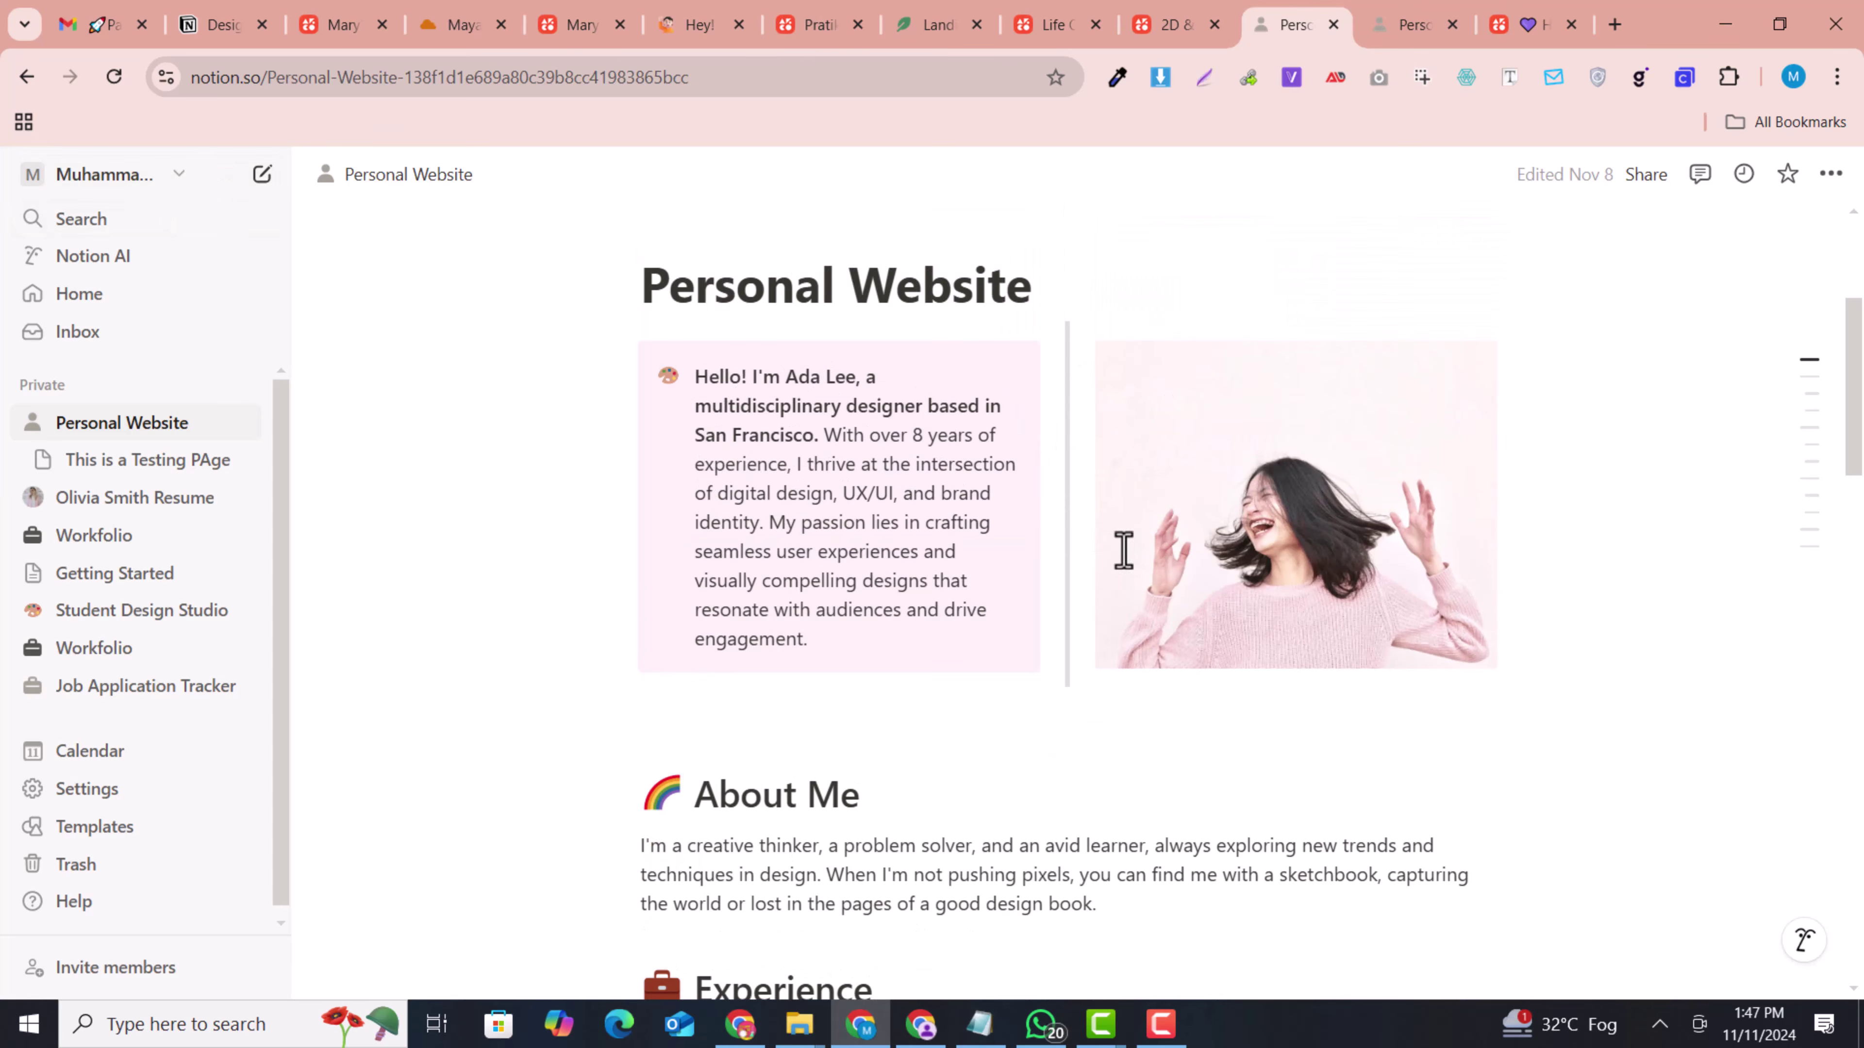
pyautogui.scroll(5, 1460, 364)
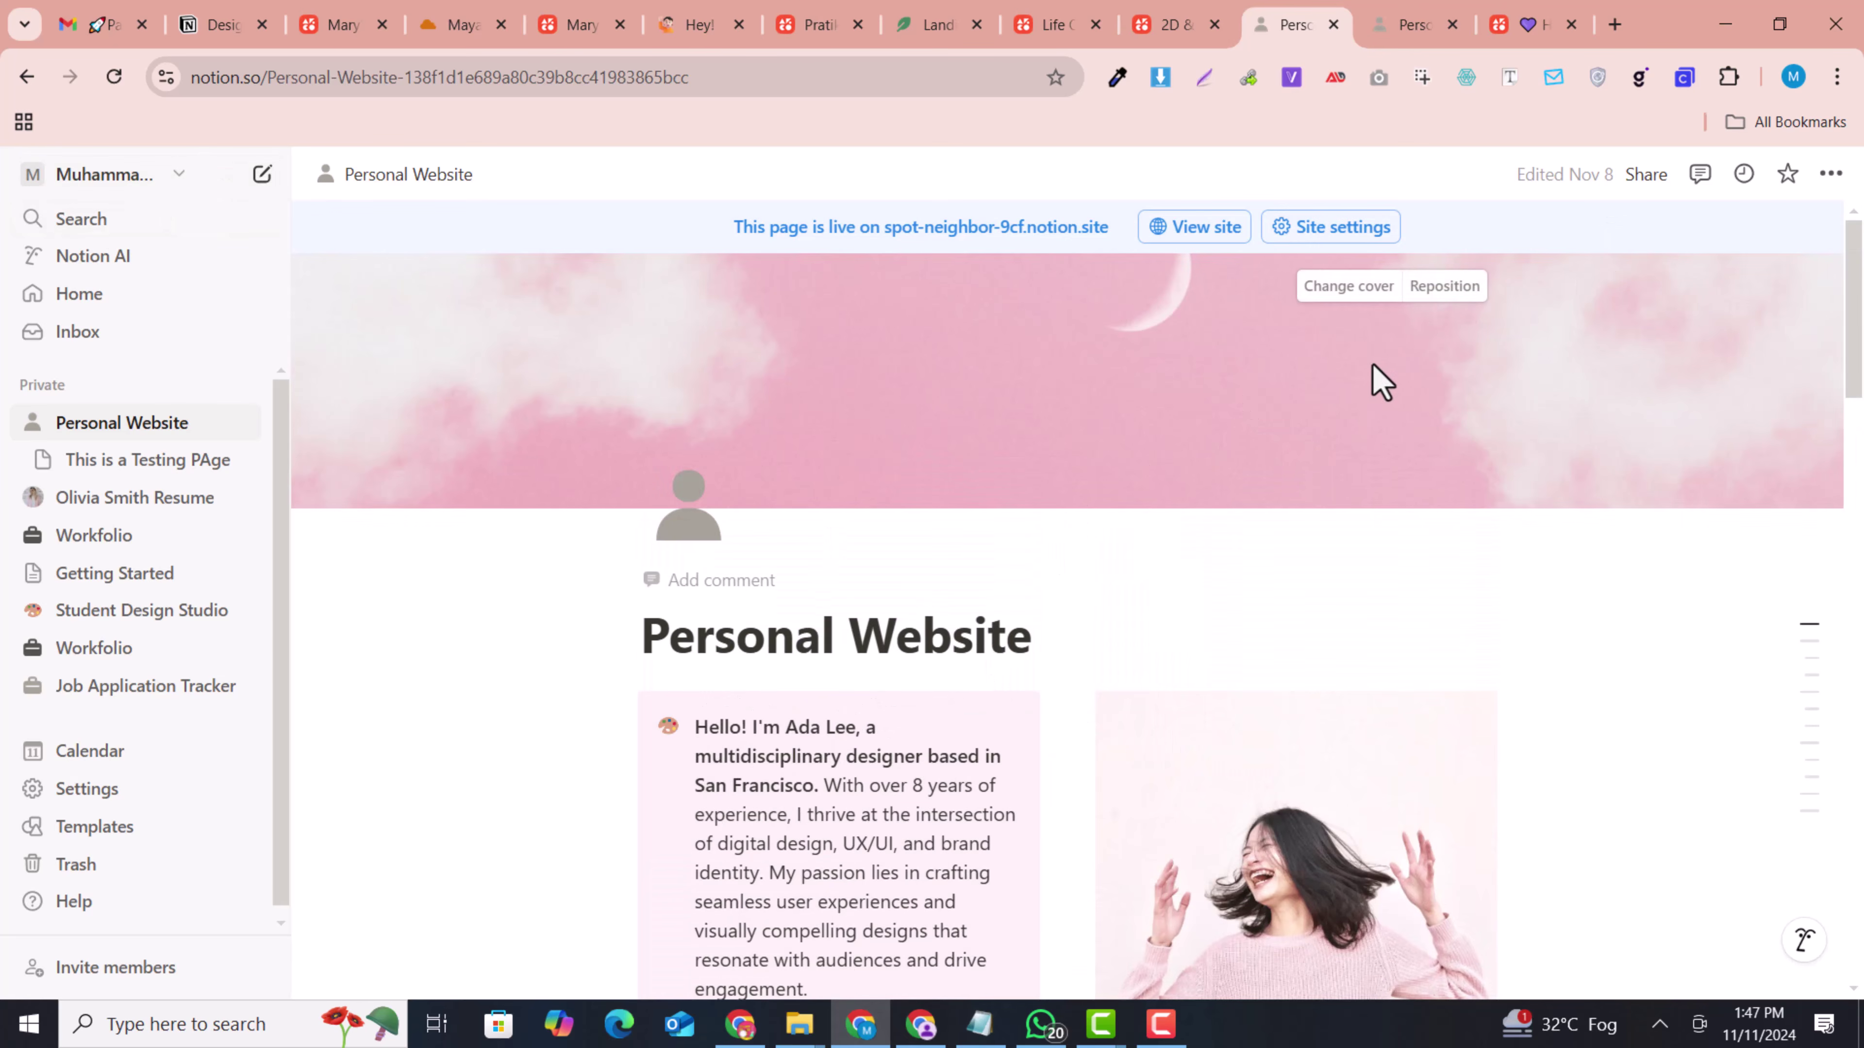
pyautogui.click(1648, 180)
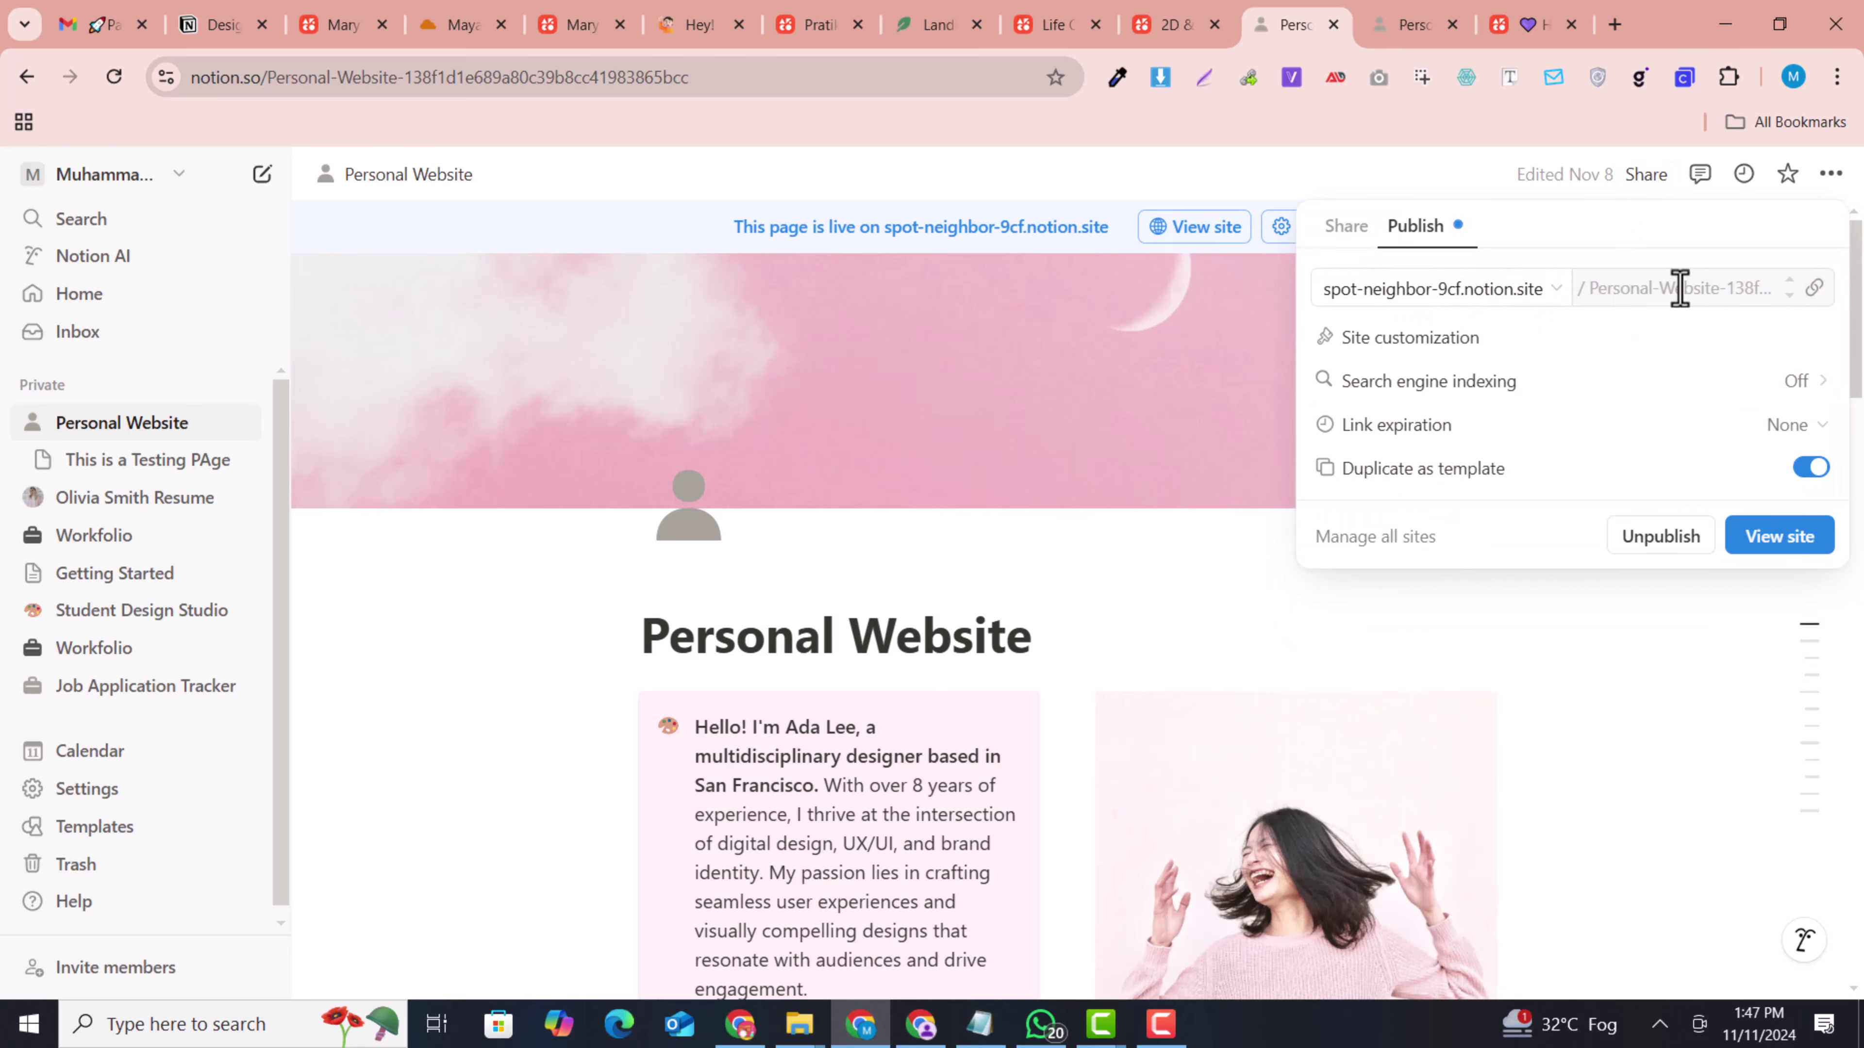
pyautogui.click(1815, 292)
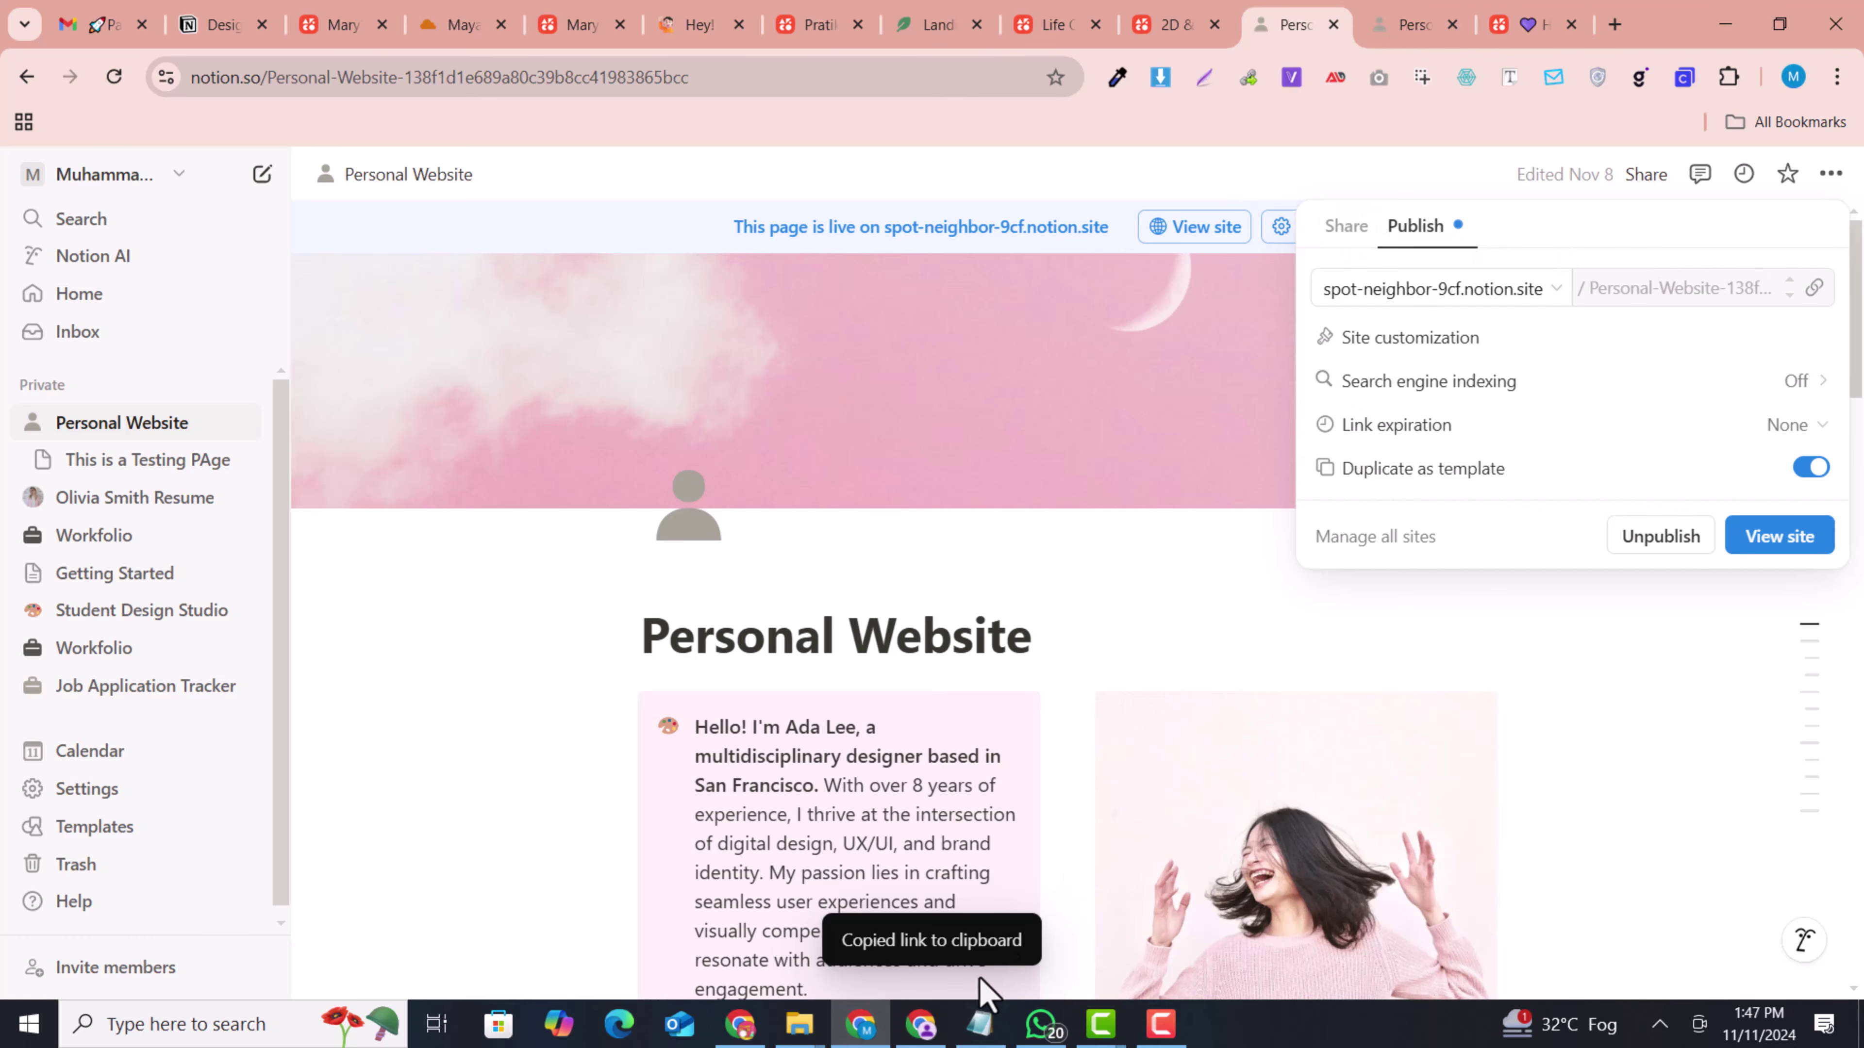
pyautogui.click(1547, 299)
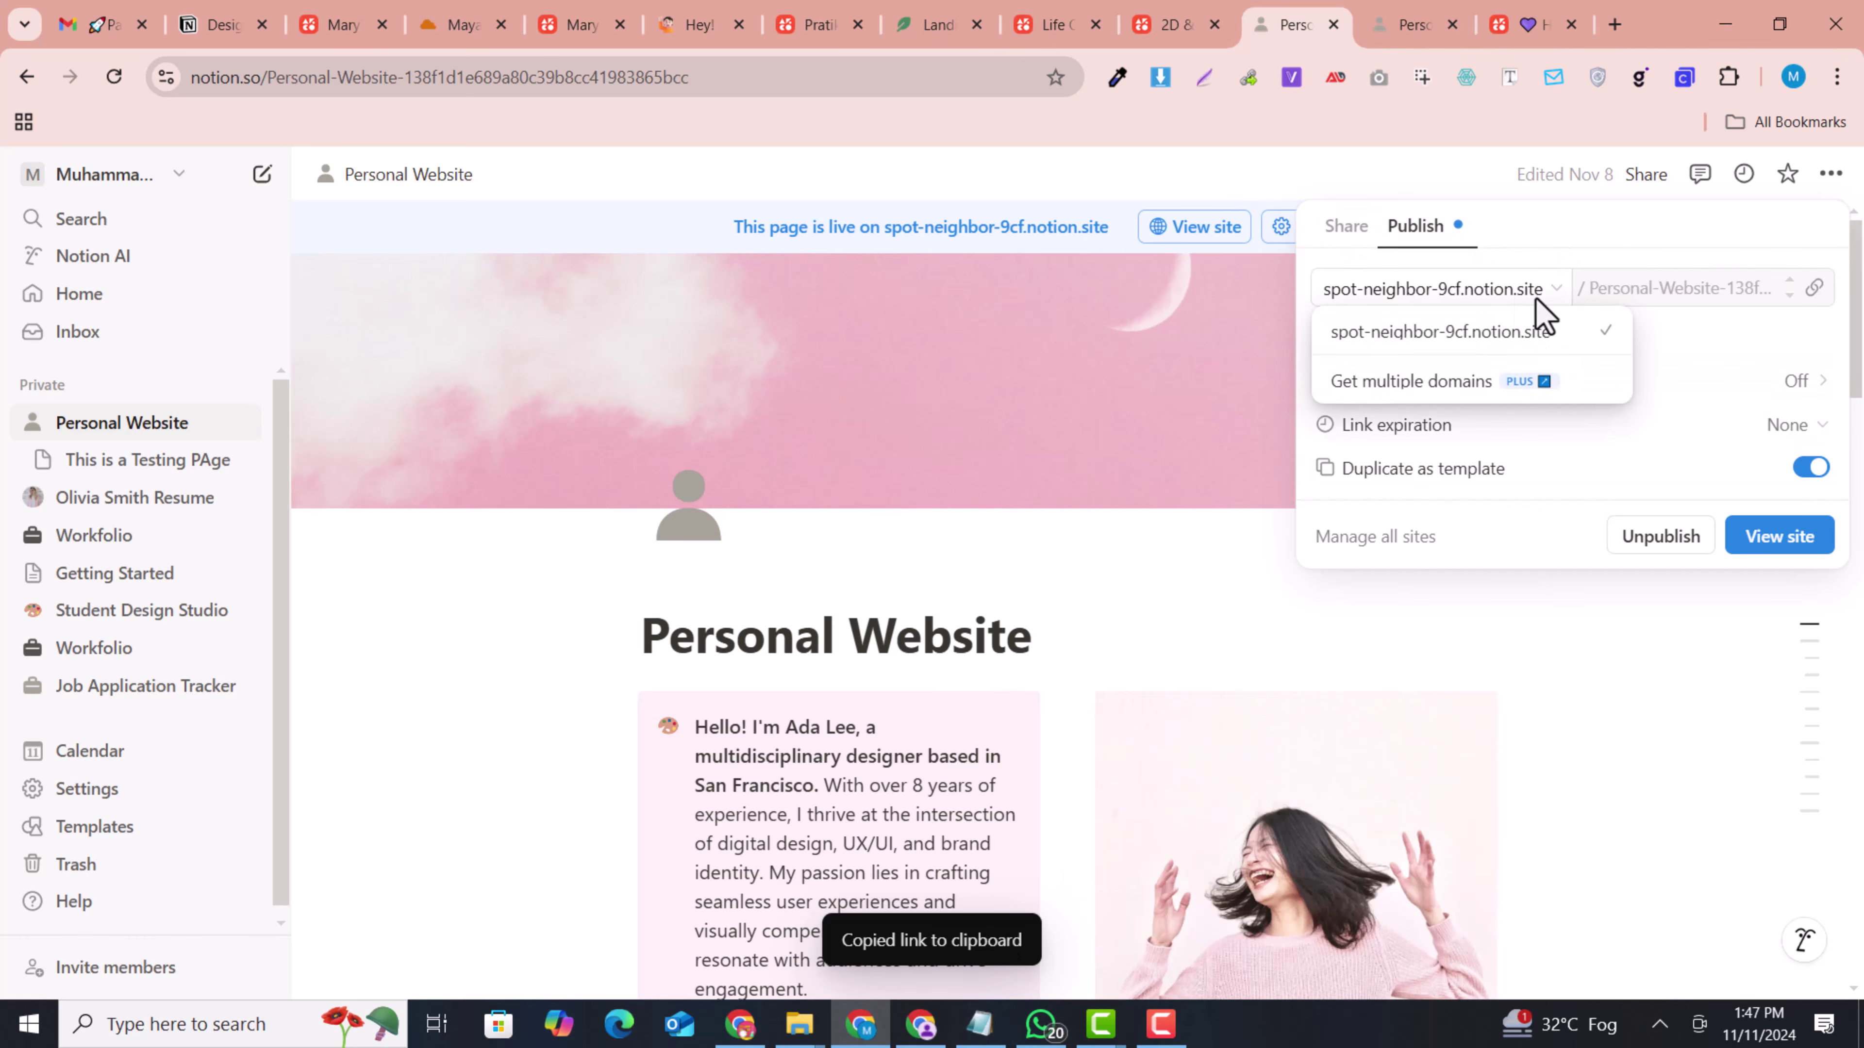
pyautogui.click(1550, 295)
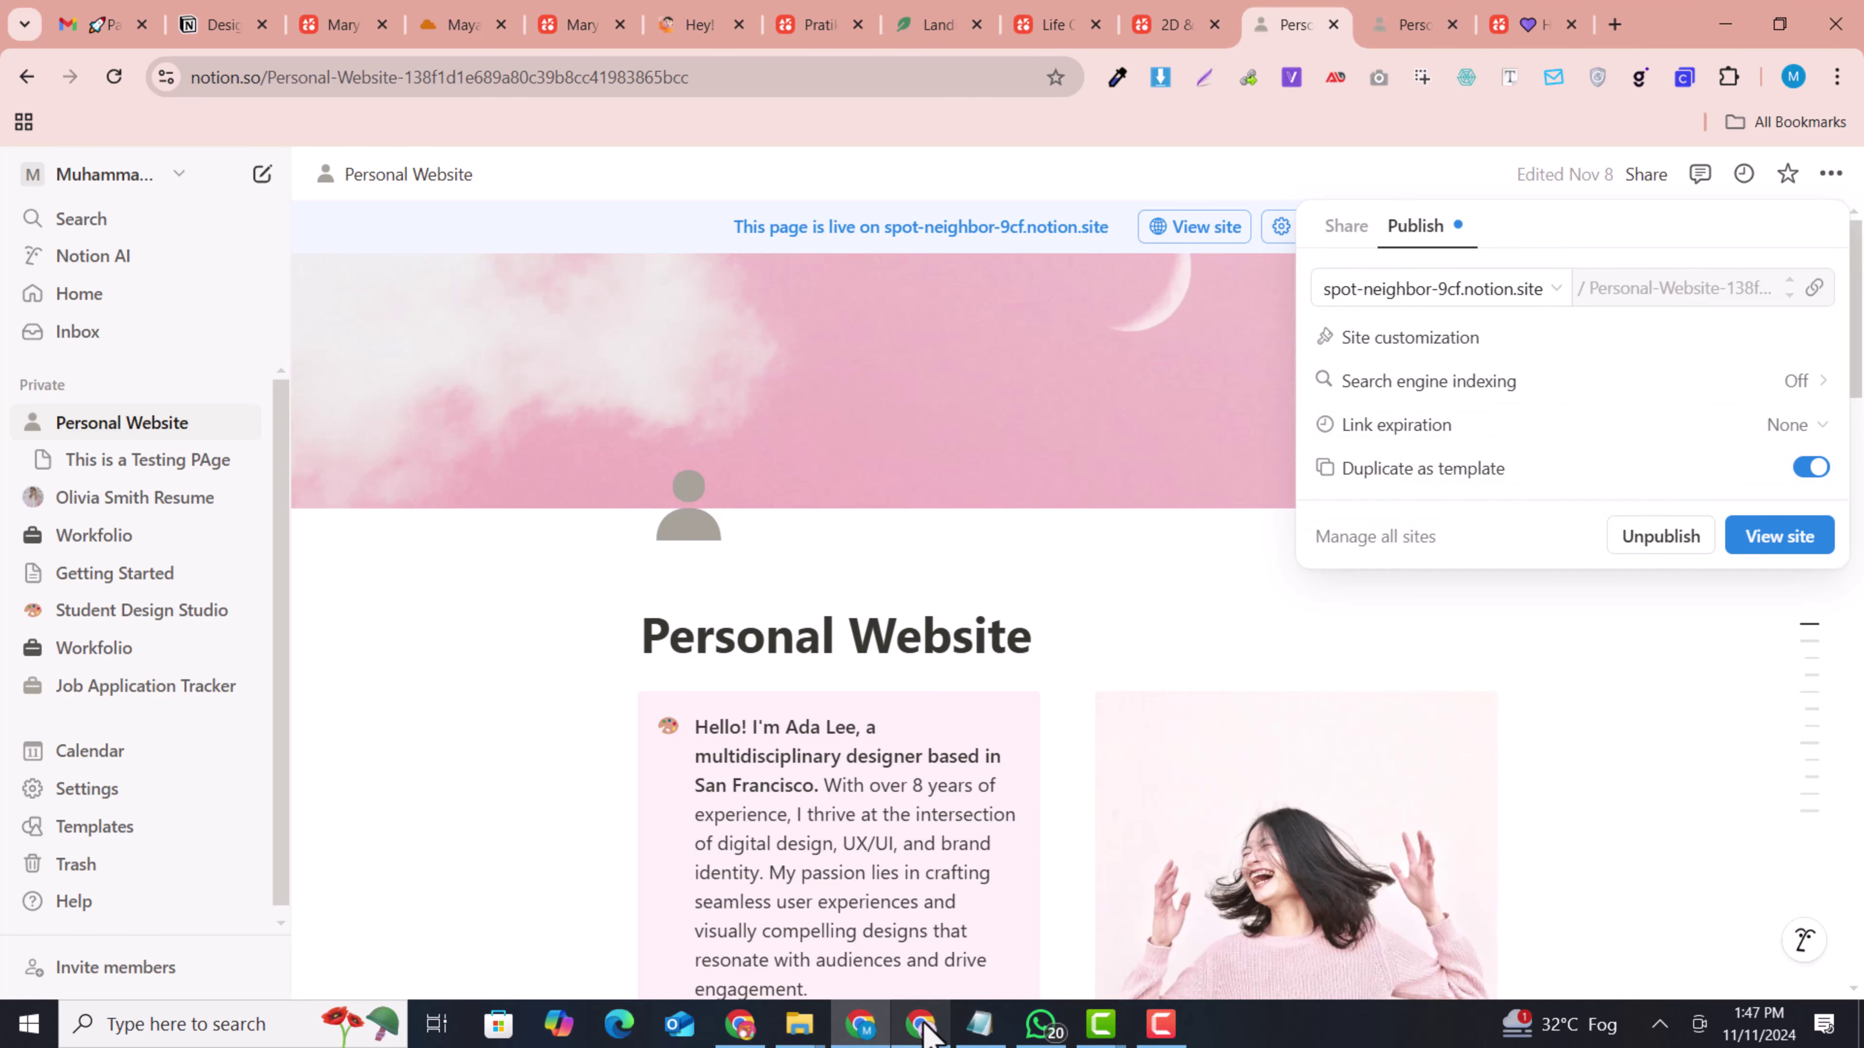
# Switch to Discord's create-websites channel and run /gen_notion with the copied Personal Website link as the prompt
pyautogui.moveTo(943, 1031)
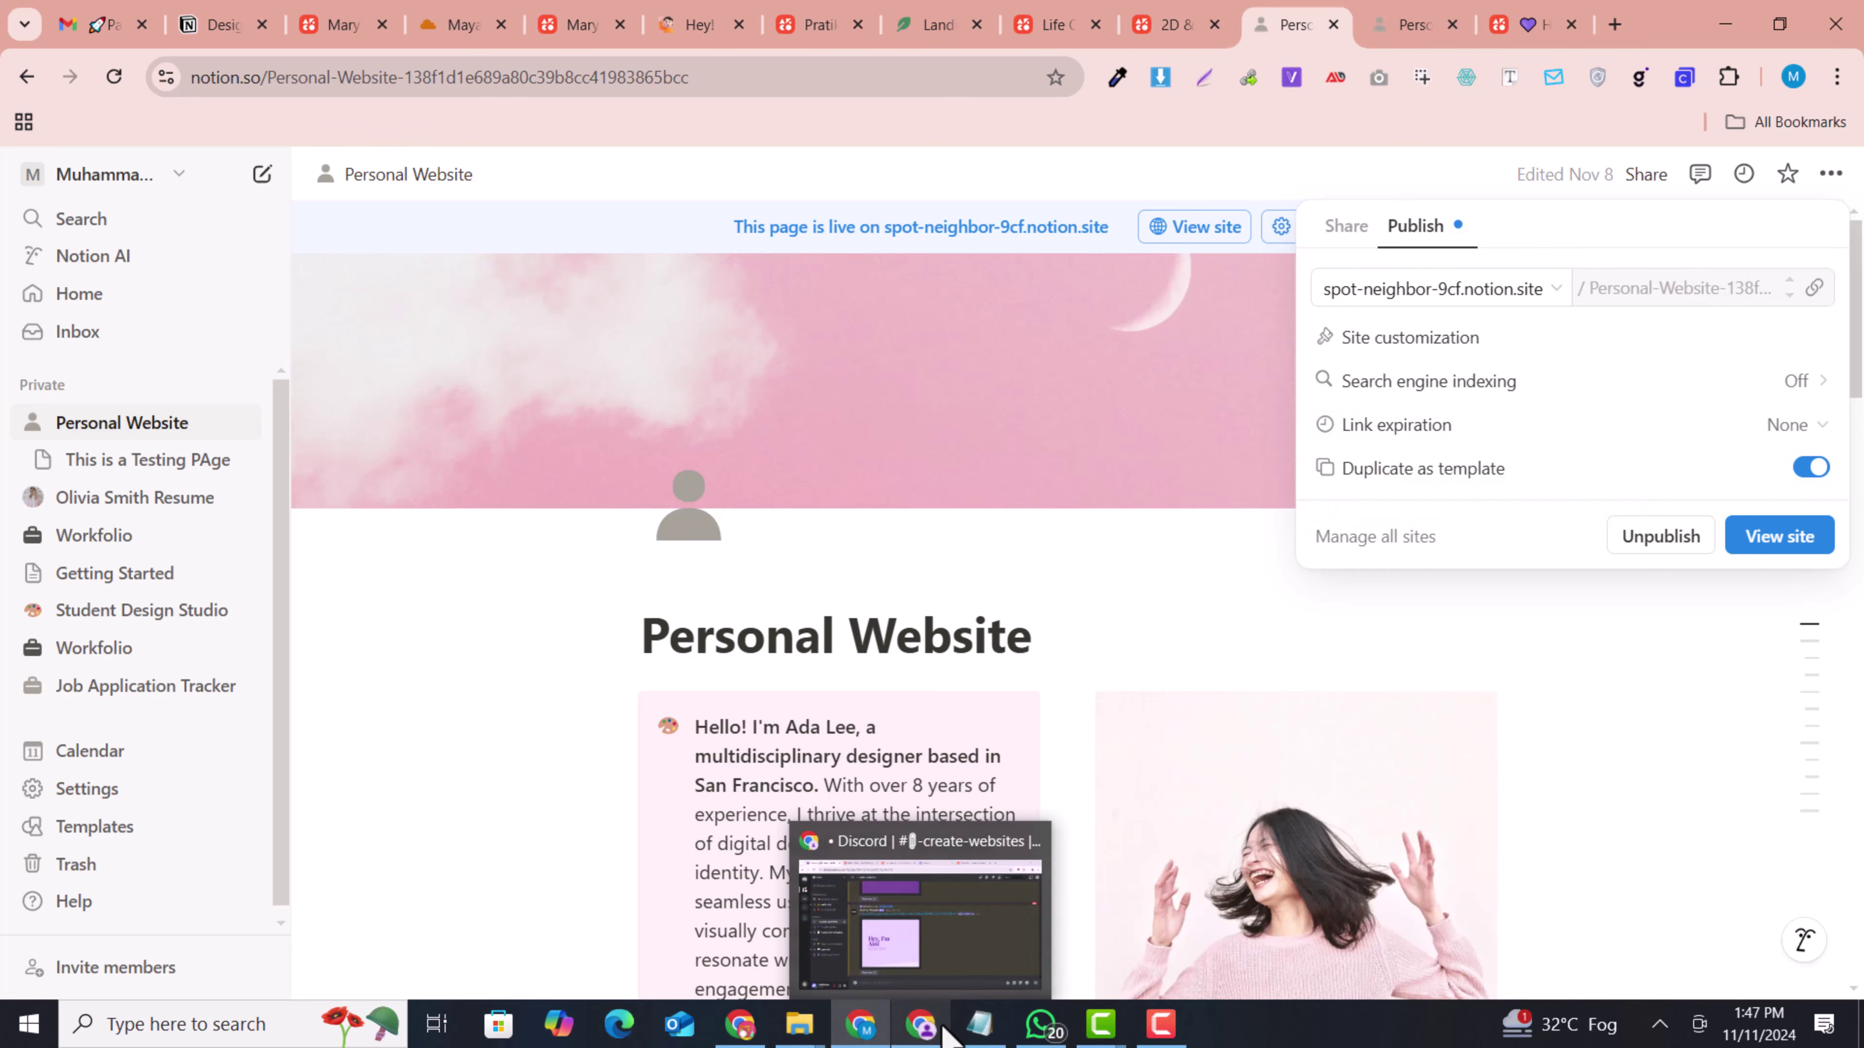
pyautogui.click(918, 911)
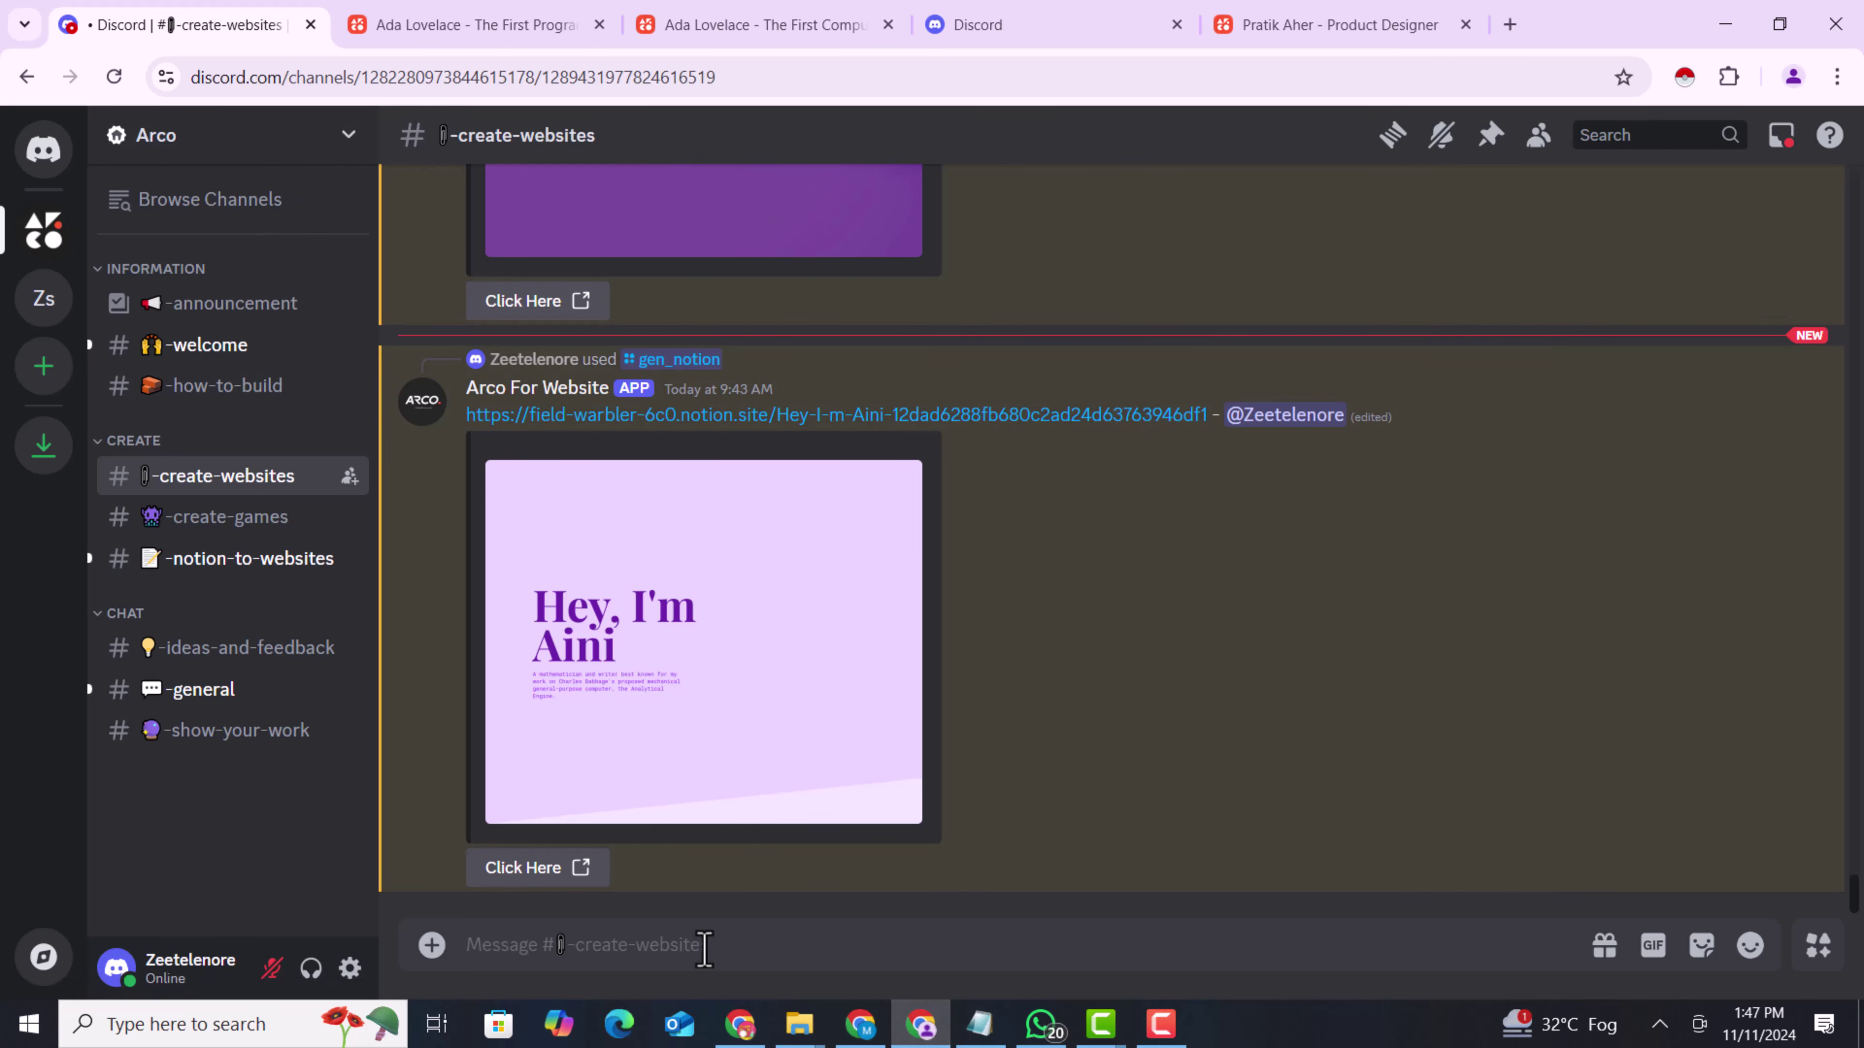
pyautogui.write('/')
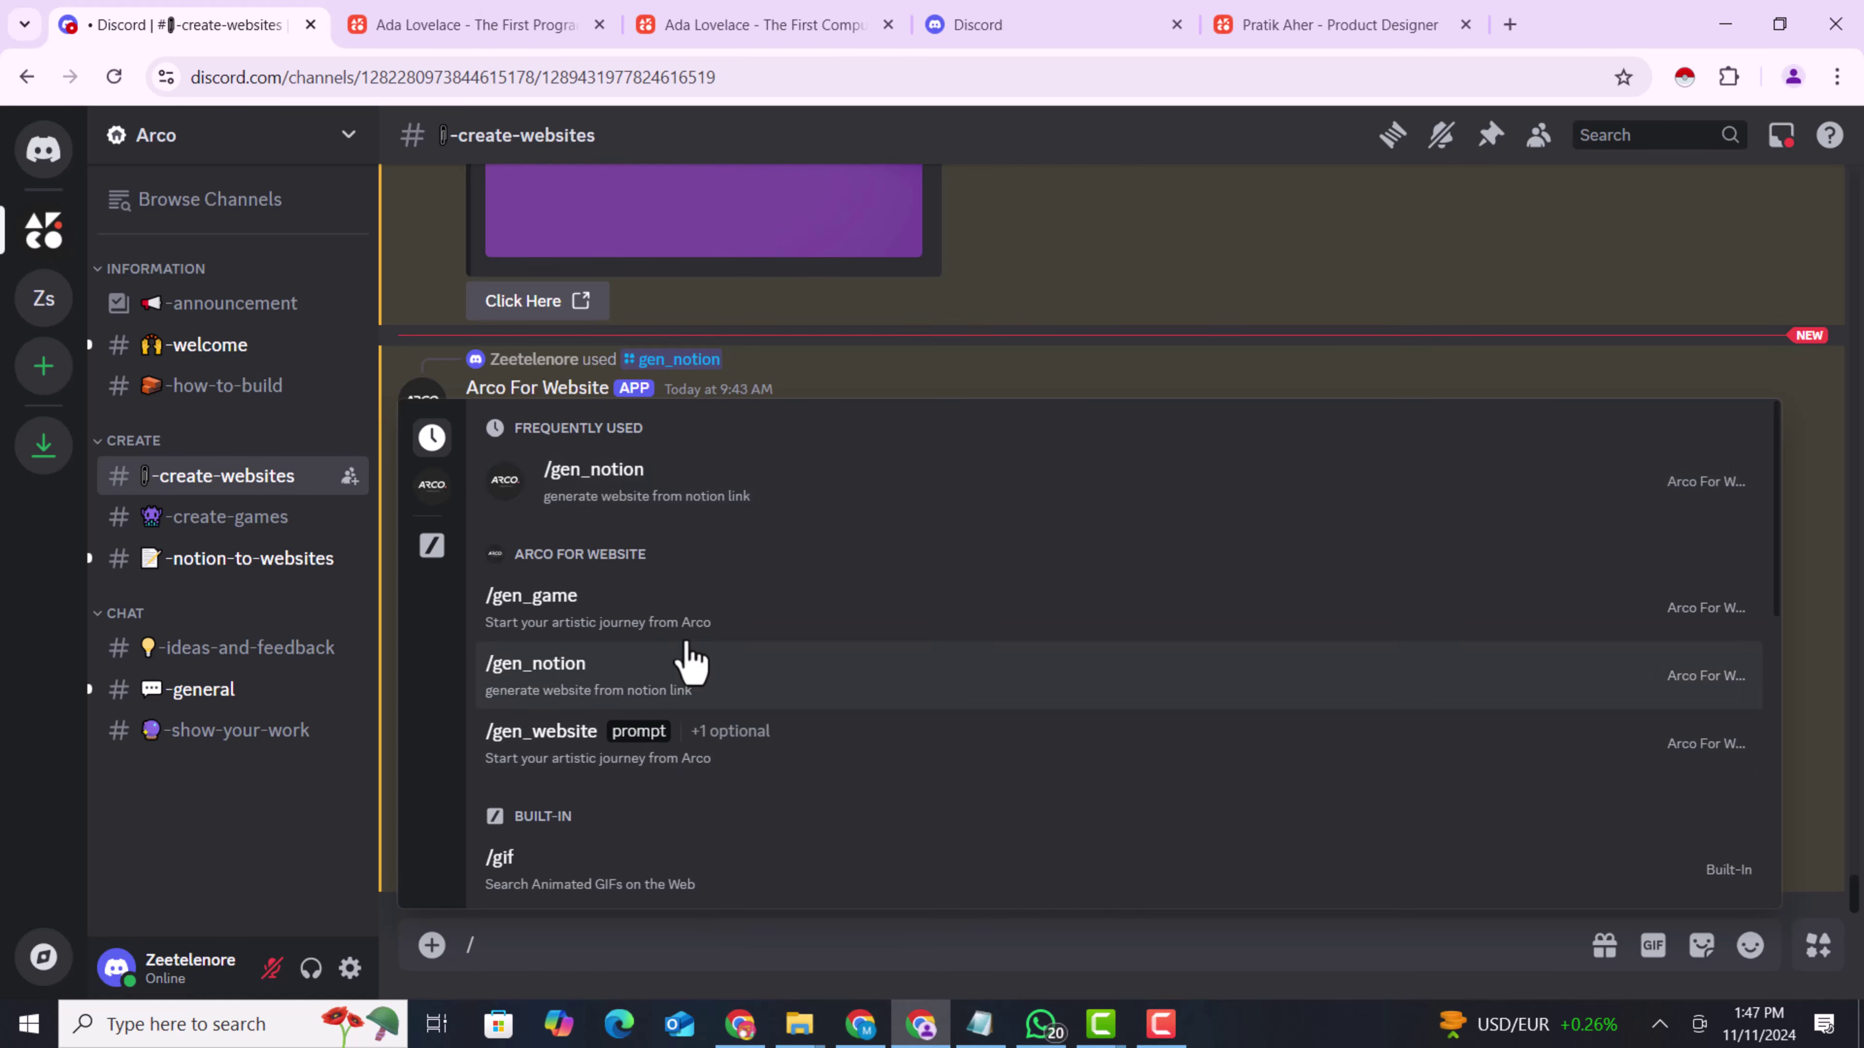
pyautogui.click(677, 490)
pyautogui.hotkey('ctrl', 'v')
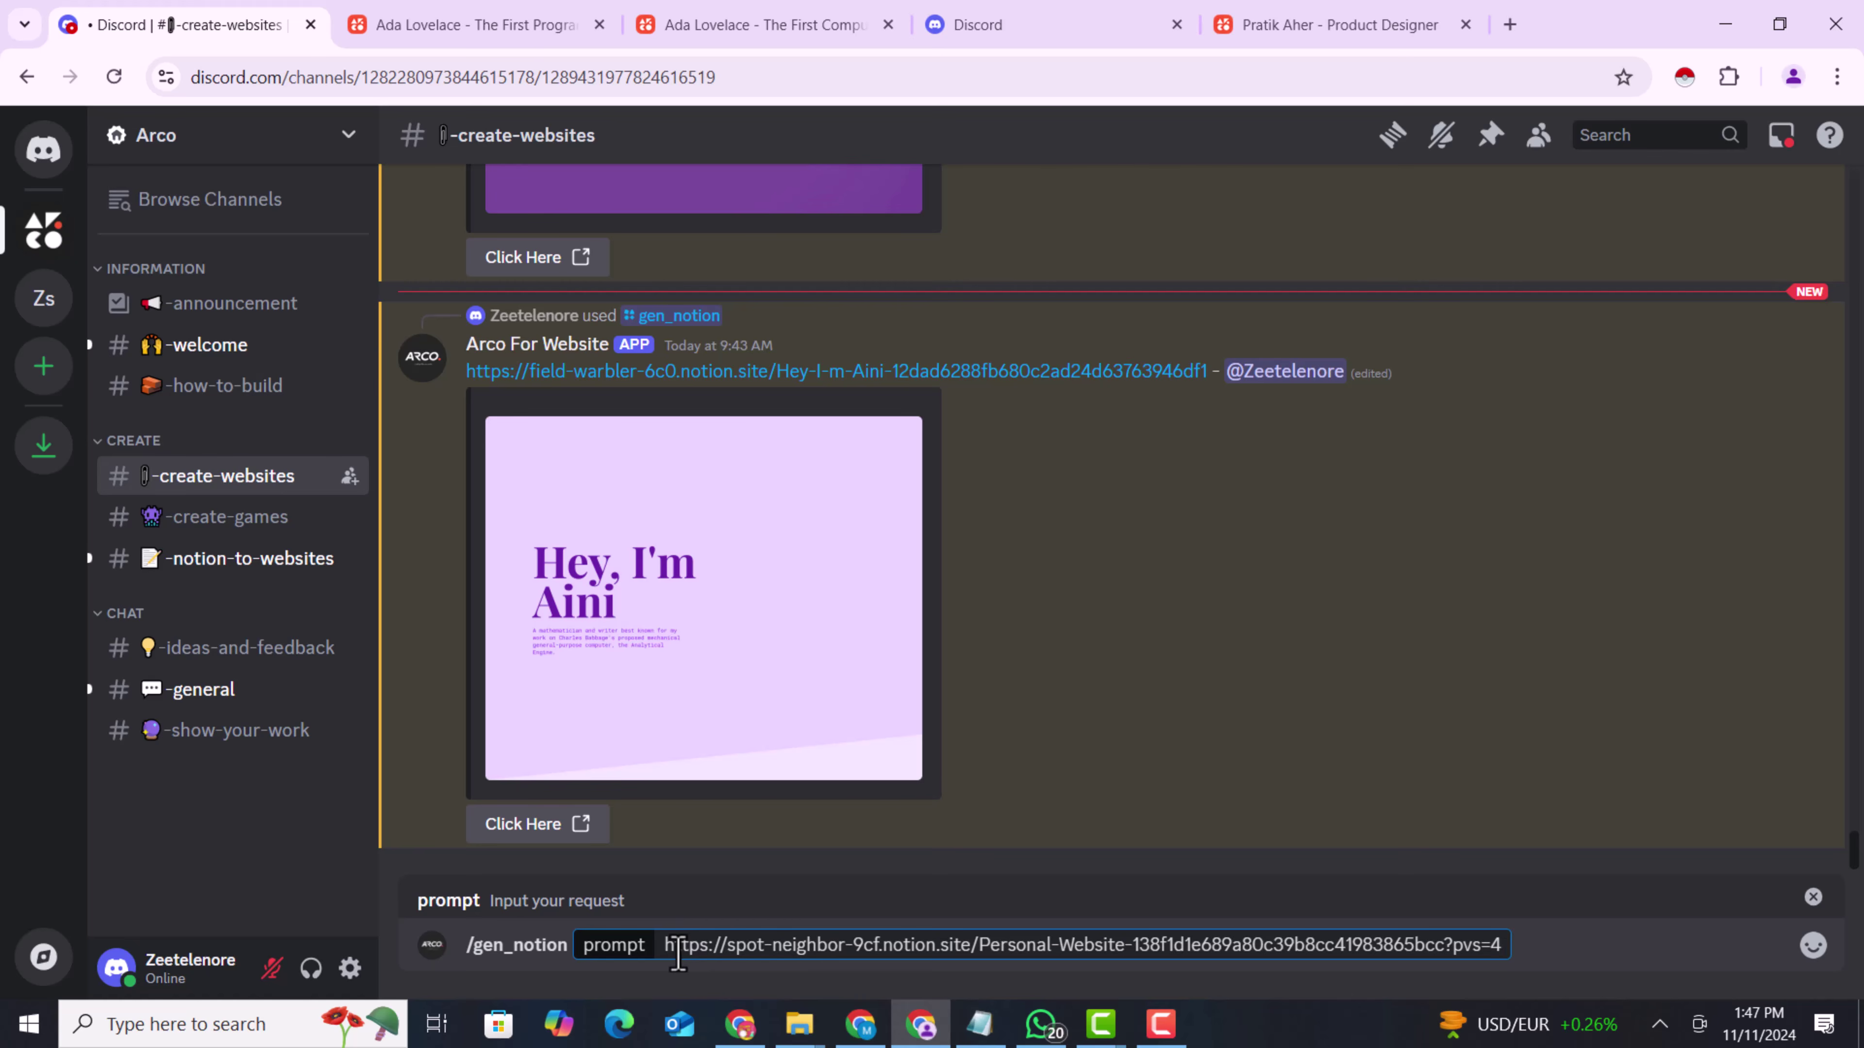
pyautogui.press('Return')
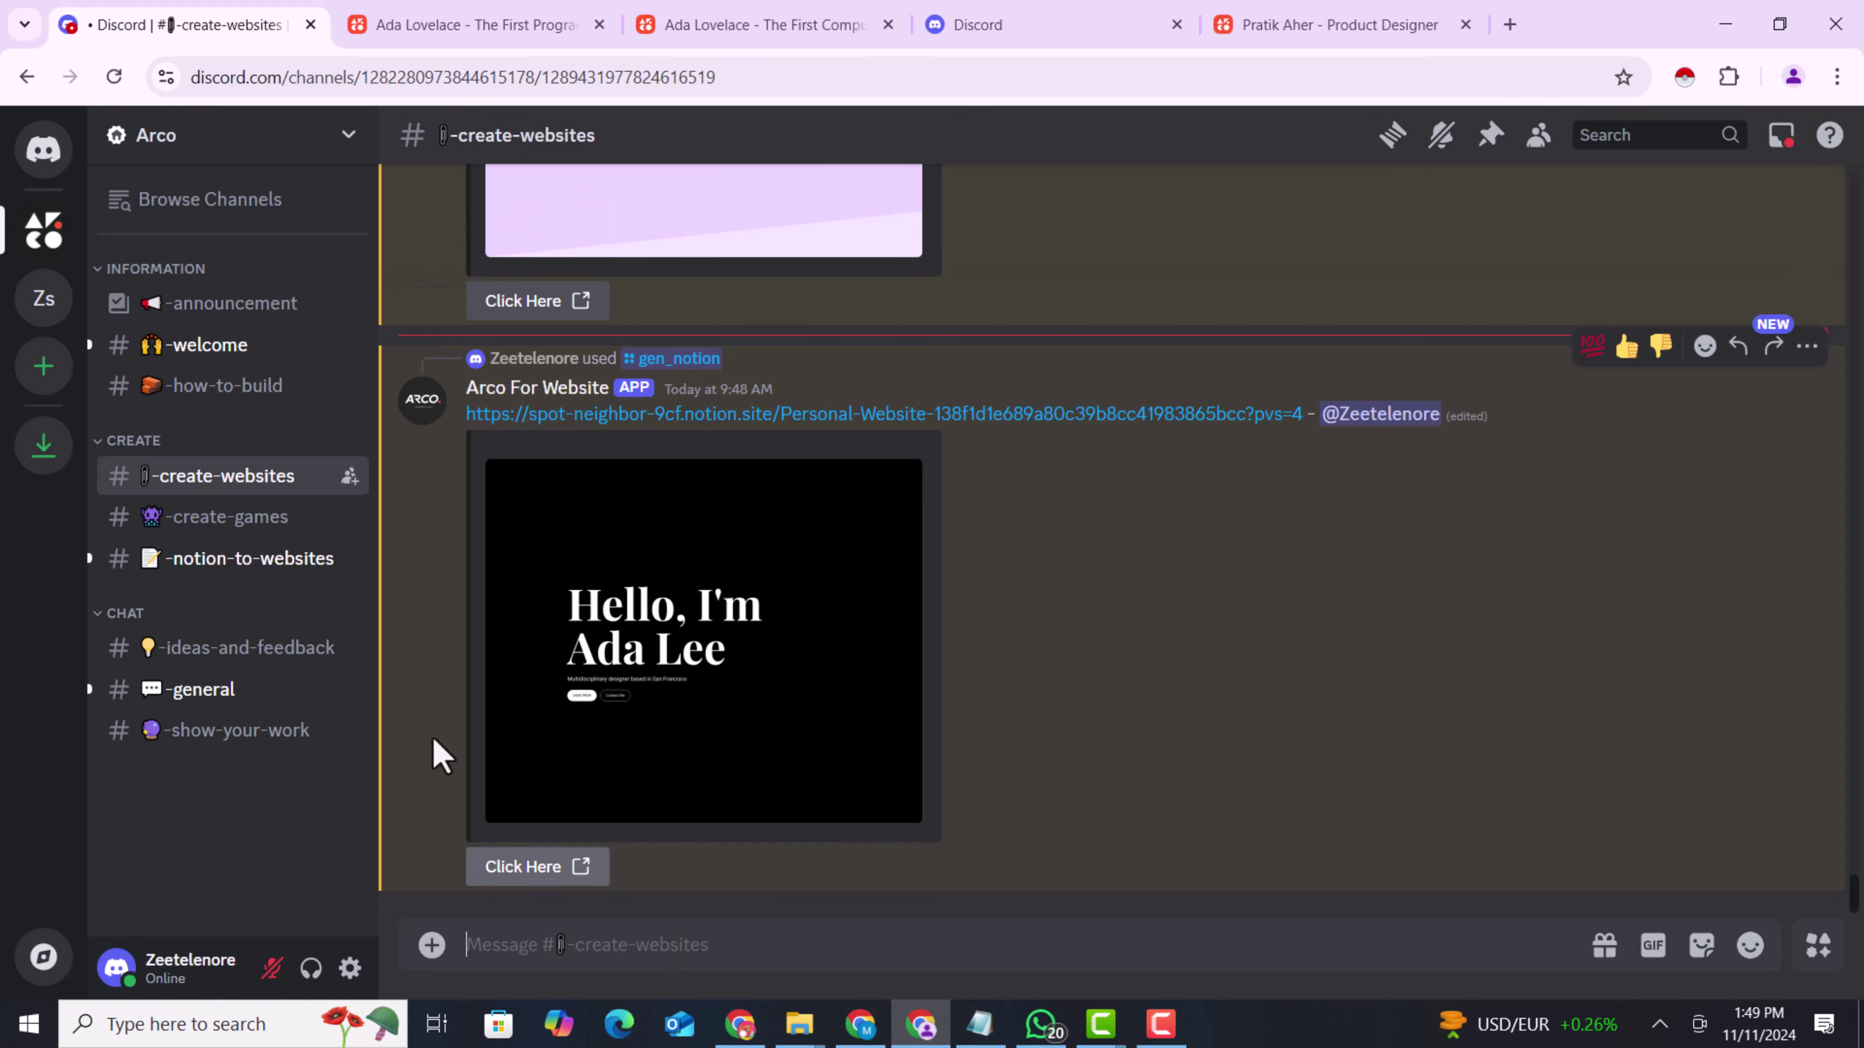
# Open the website generated from the Personal Website page and examine its sections from the hero to the bottom and back
pyautogui.click(581, 874)
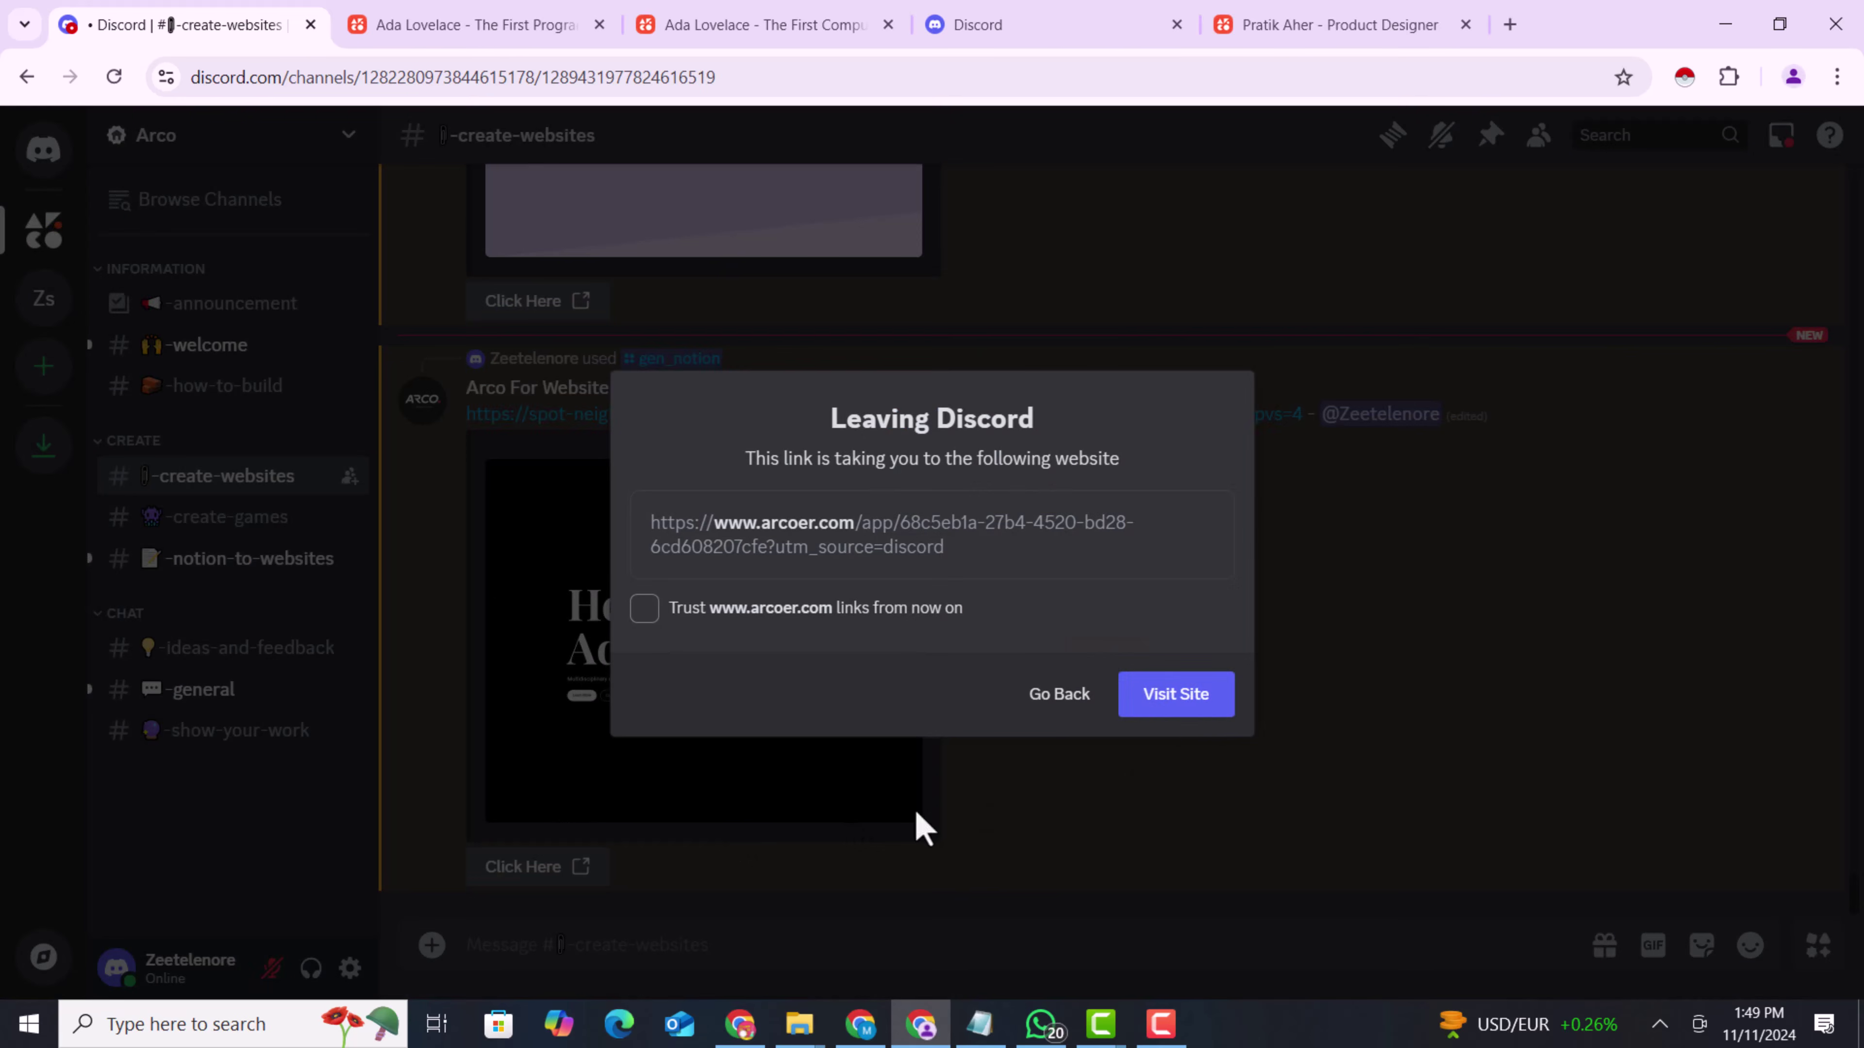
pyautogui.click(1175, 693)
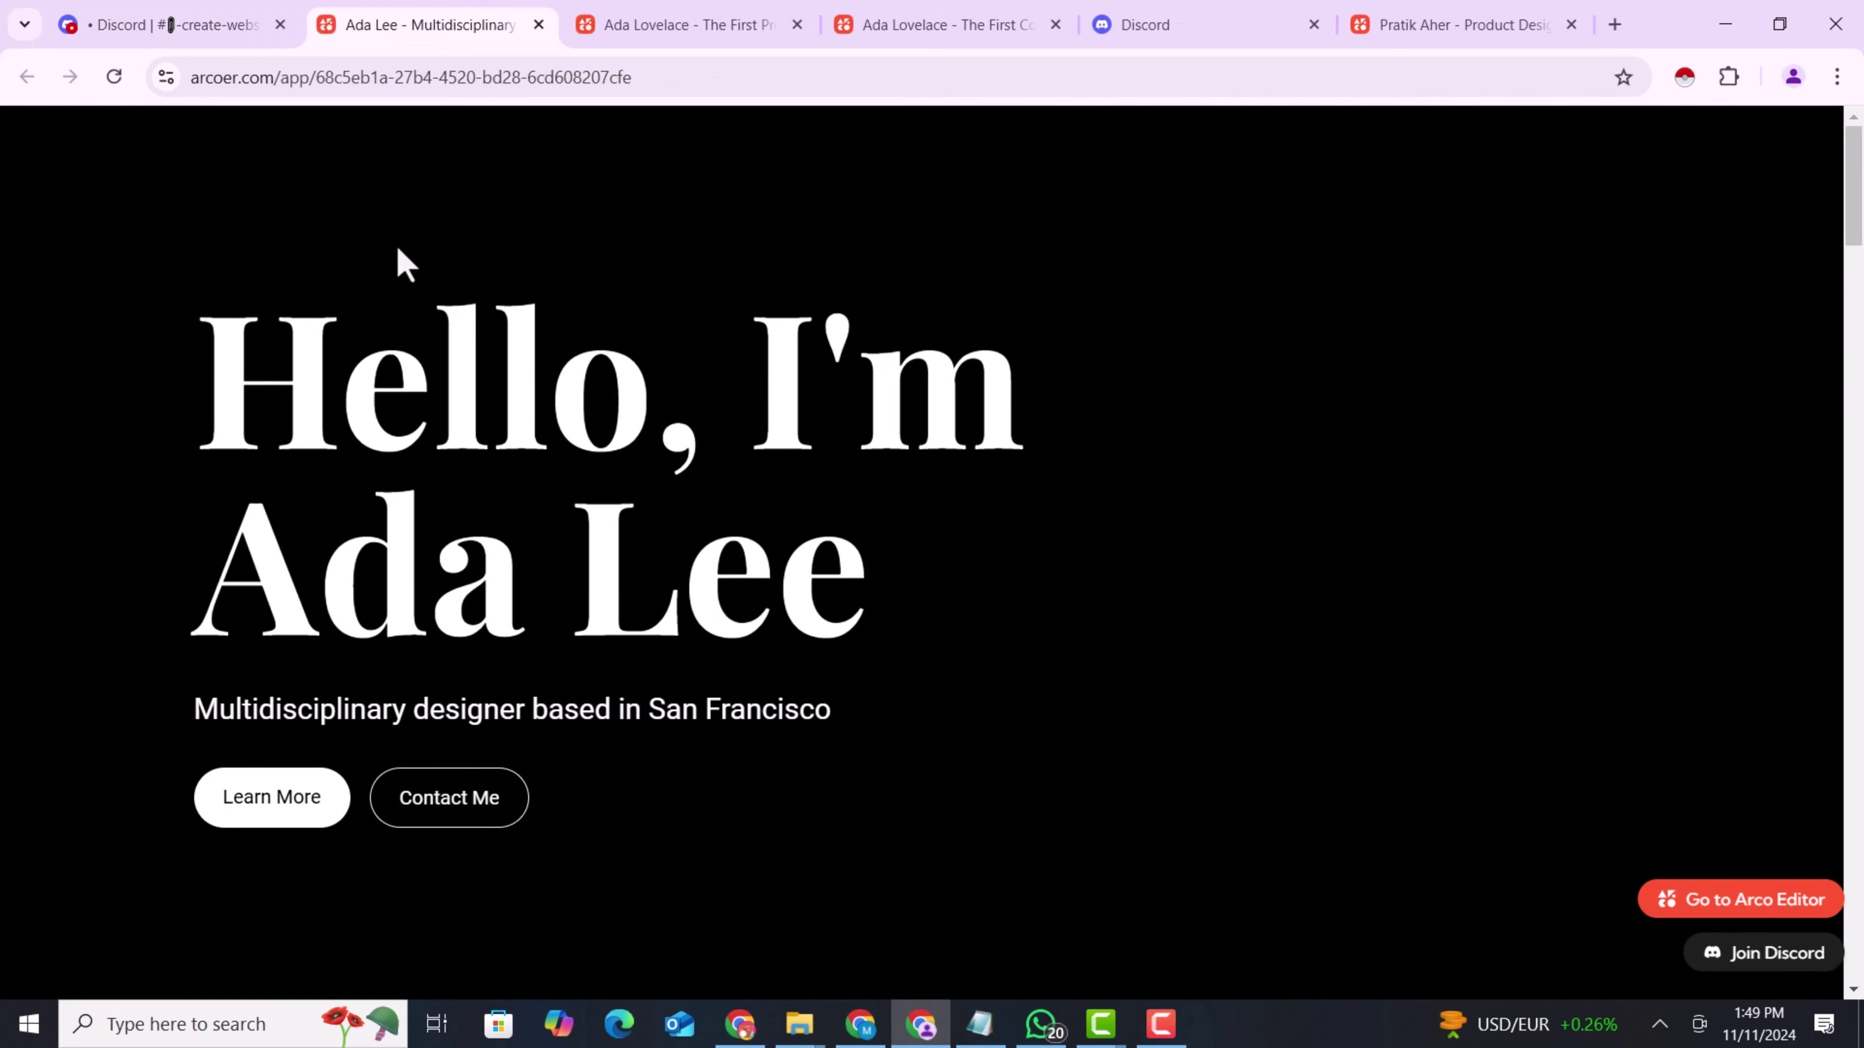
pyautogui.moveTo(1857, 219); pyautogui.dragTo(1860, 862)
pyautogui.scroll(10, 403, 242)
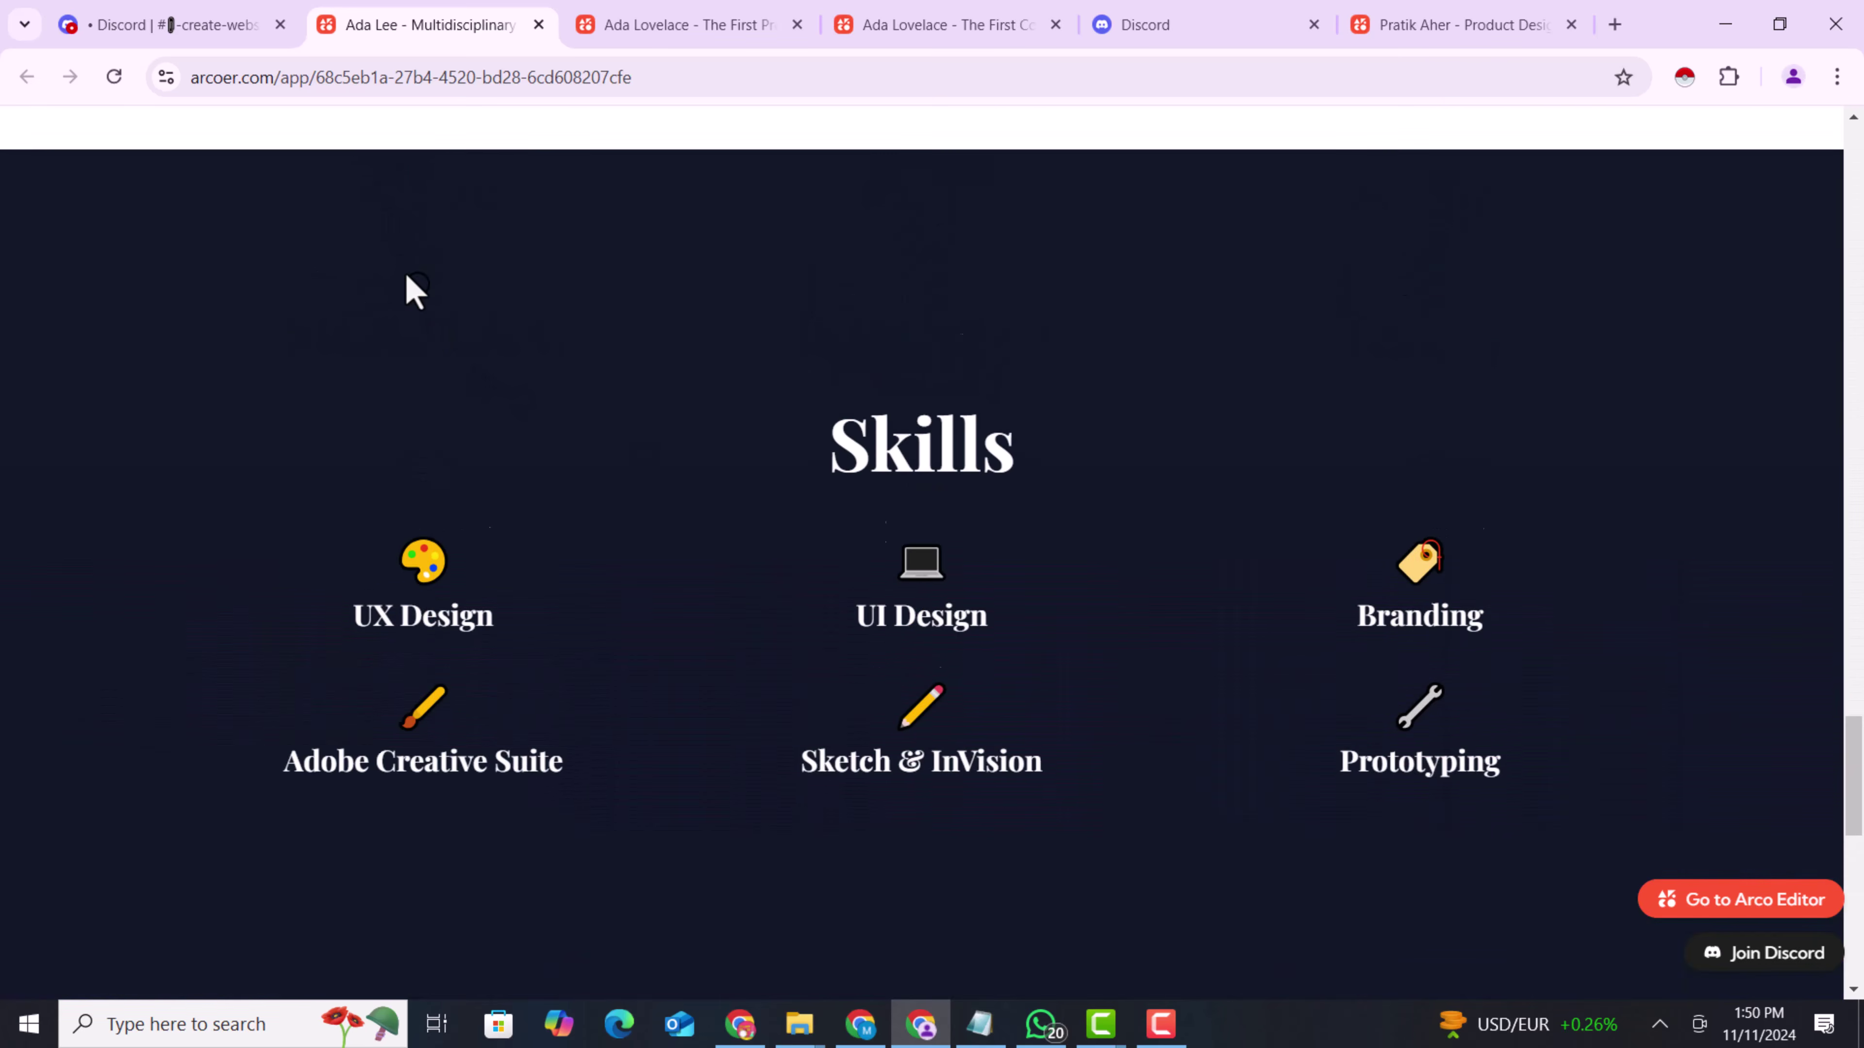
pyautogui.scroll(20, 383, 285)
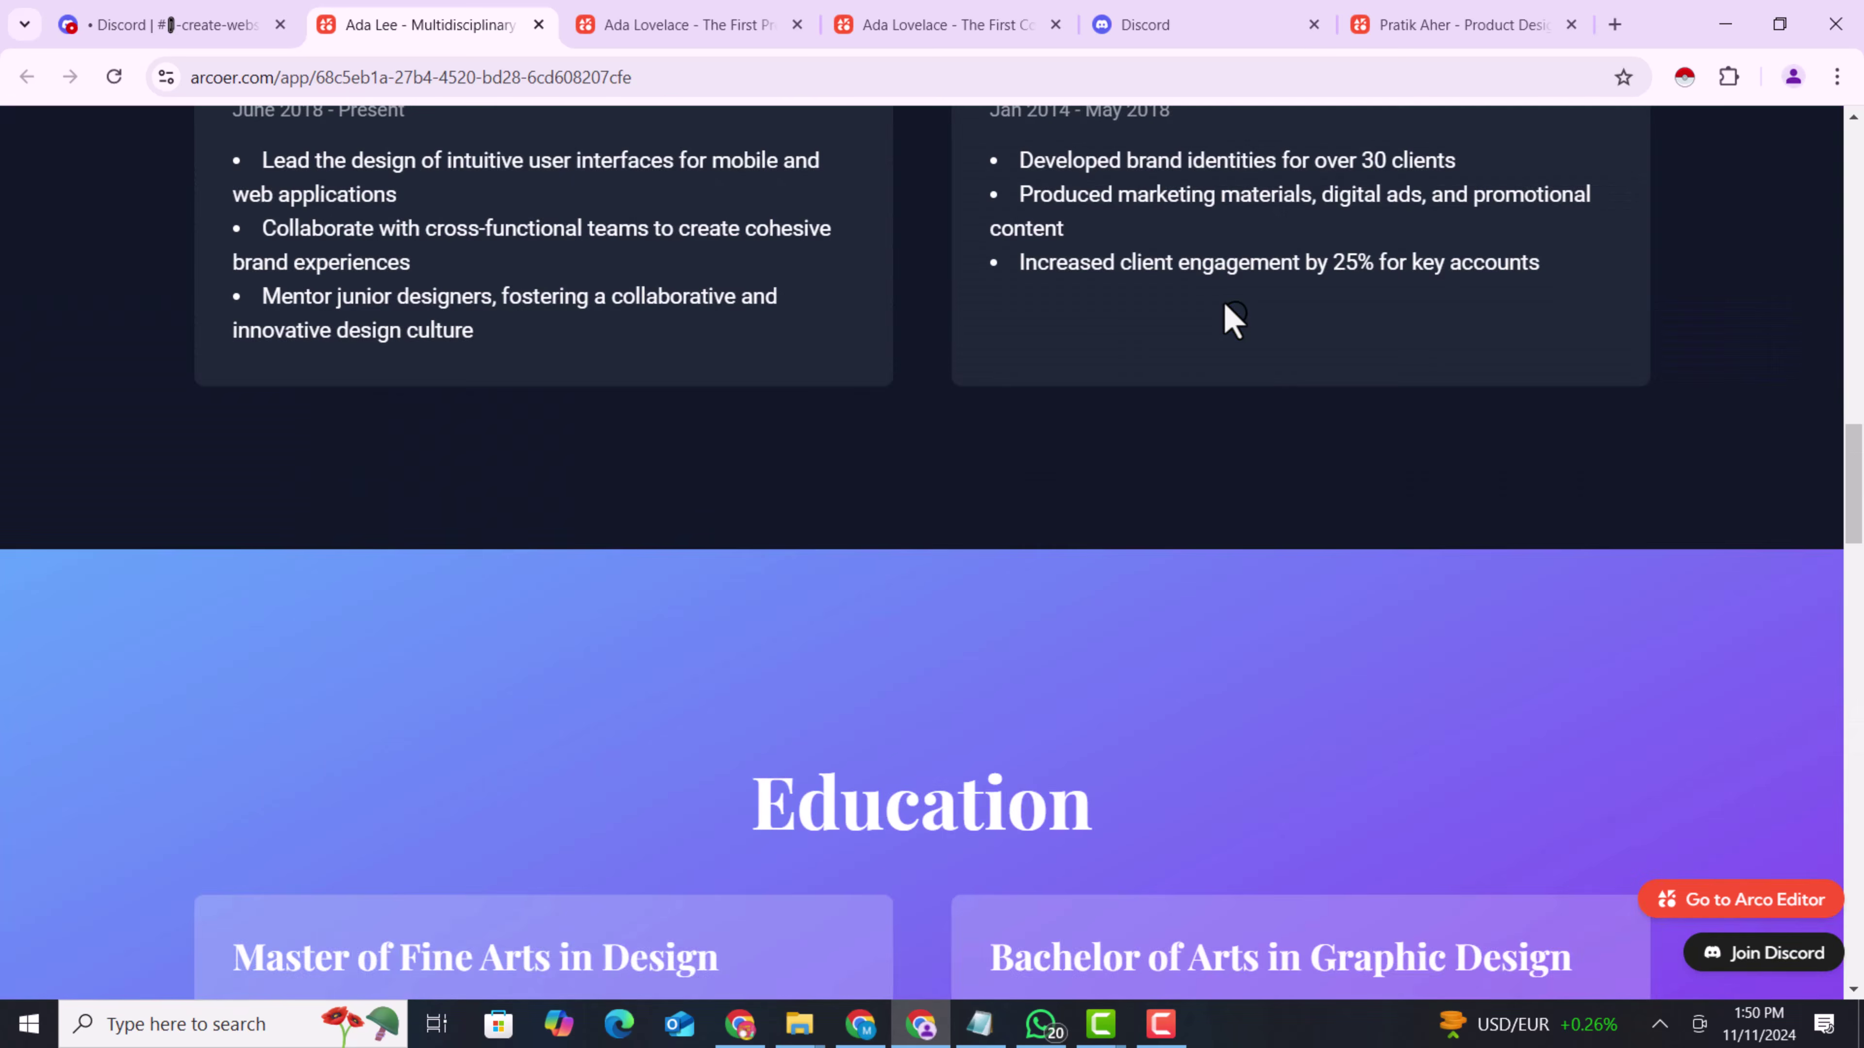
pyautogui.scroll(10, 1235, 320)
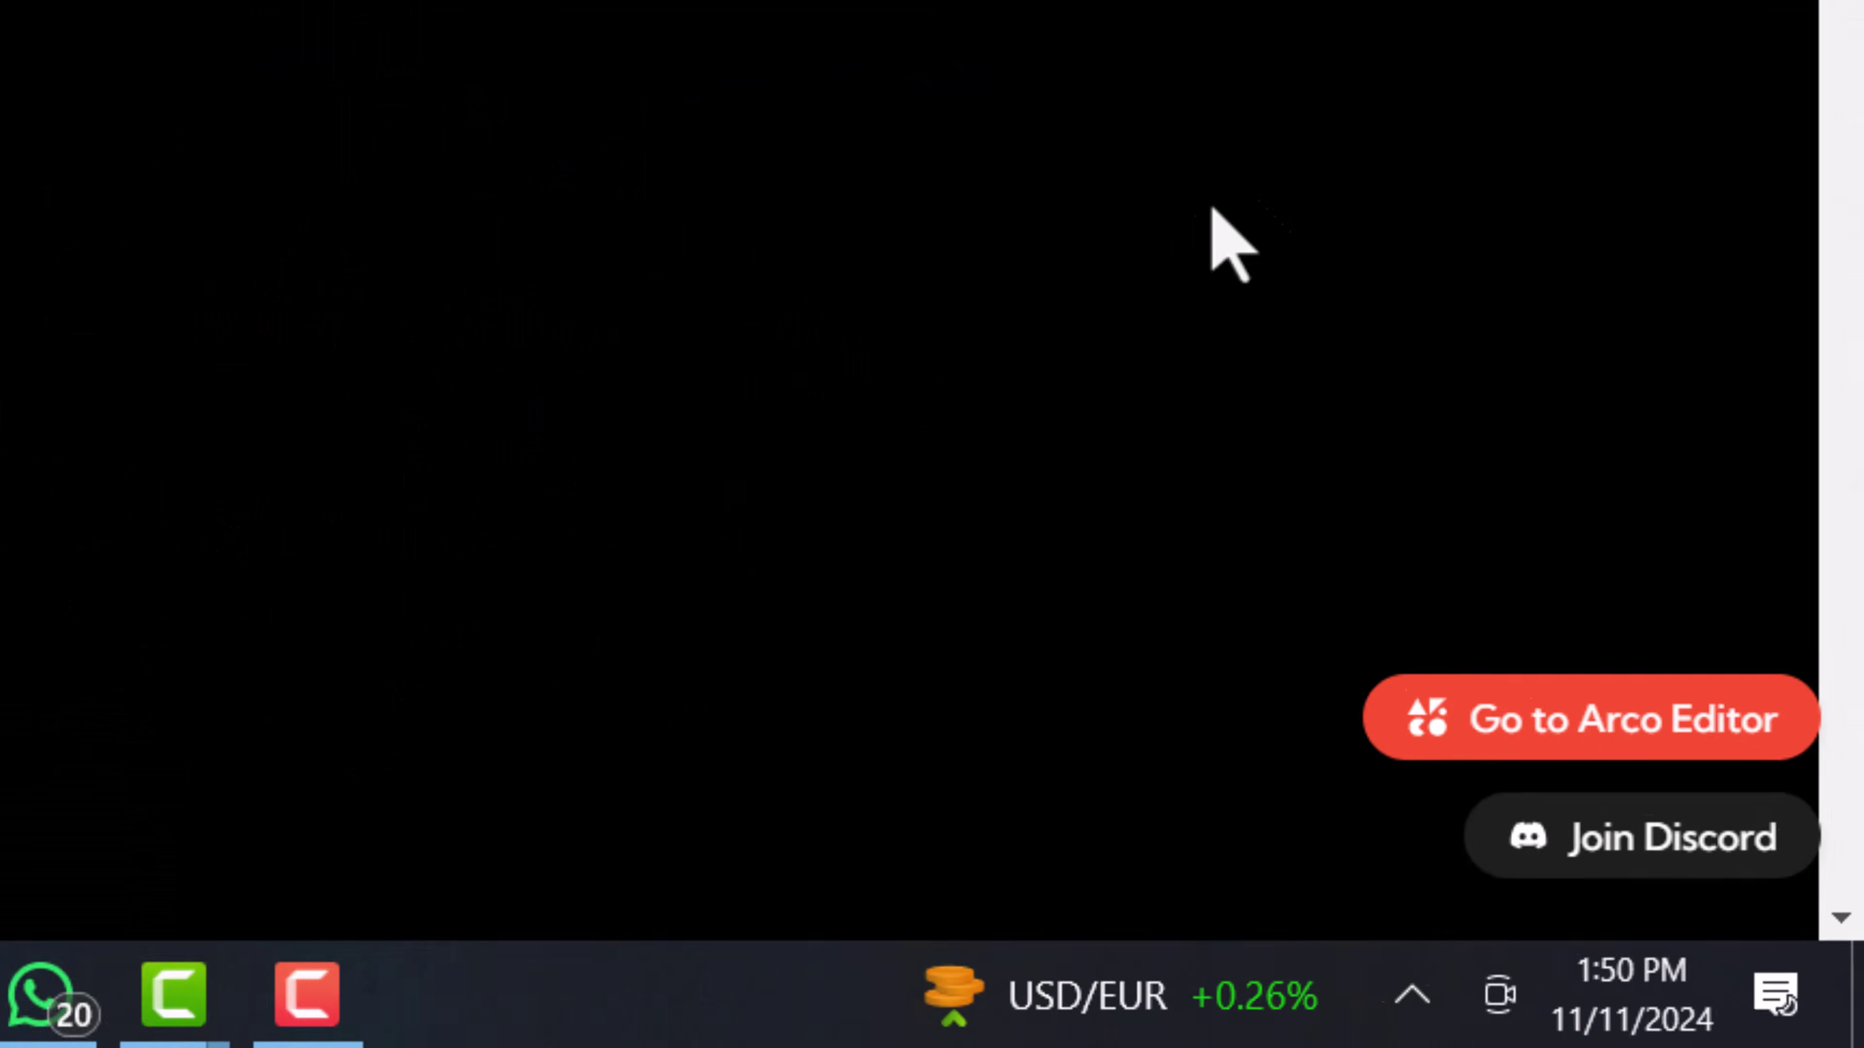
# Open the site in the Arco Editor and prompt it to rewrite the hero heading as "Hi, I'm" followed by the new person's first name
pyautogui.click(1495, 691)
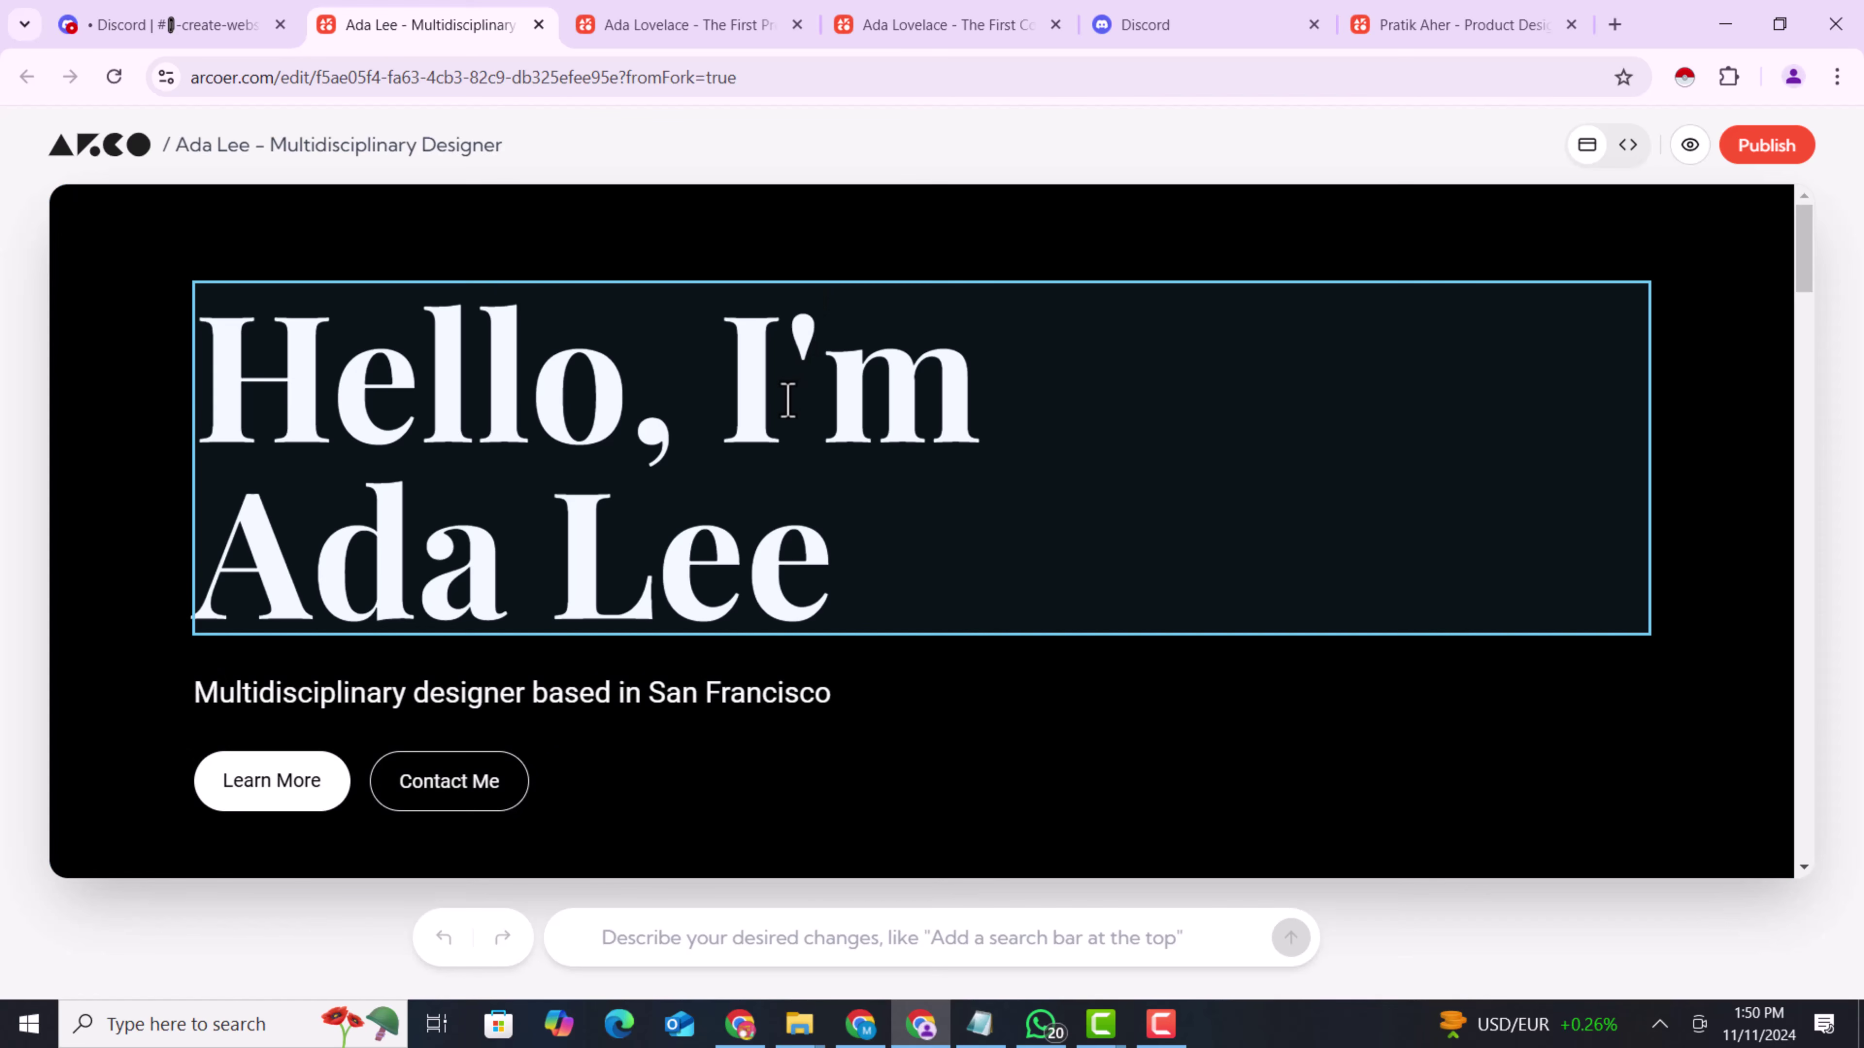
pyautogui.click(787, 400)
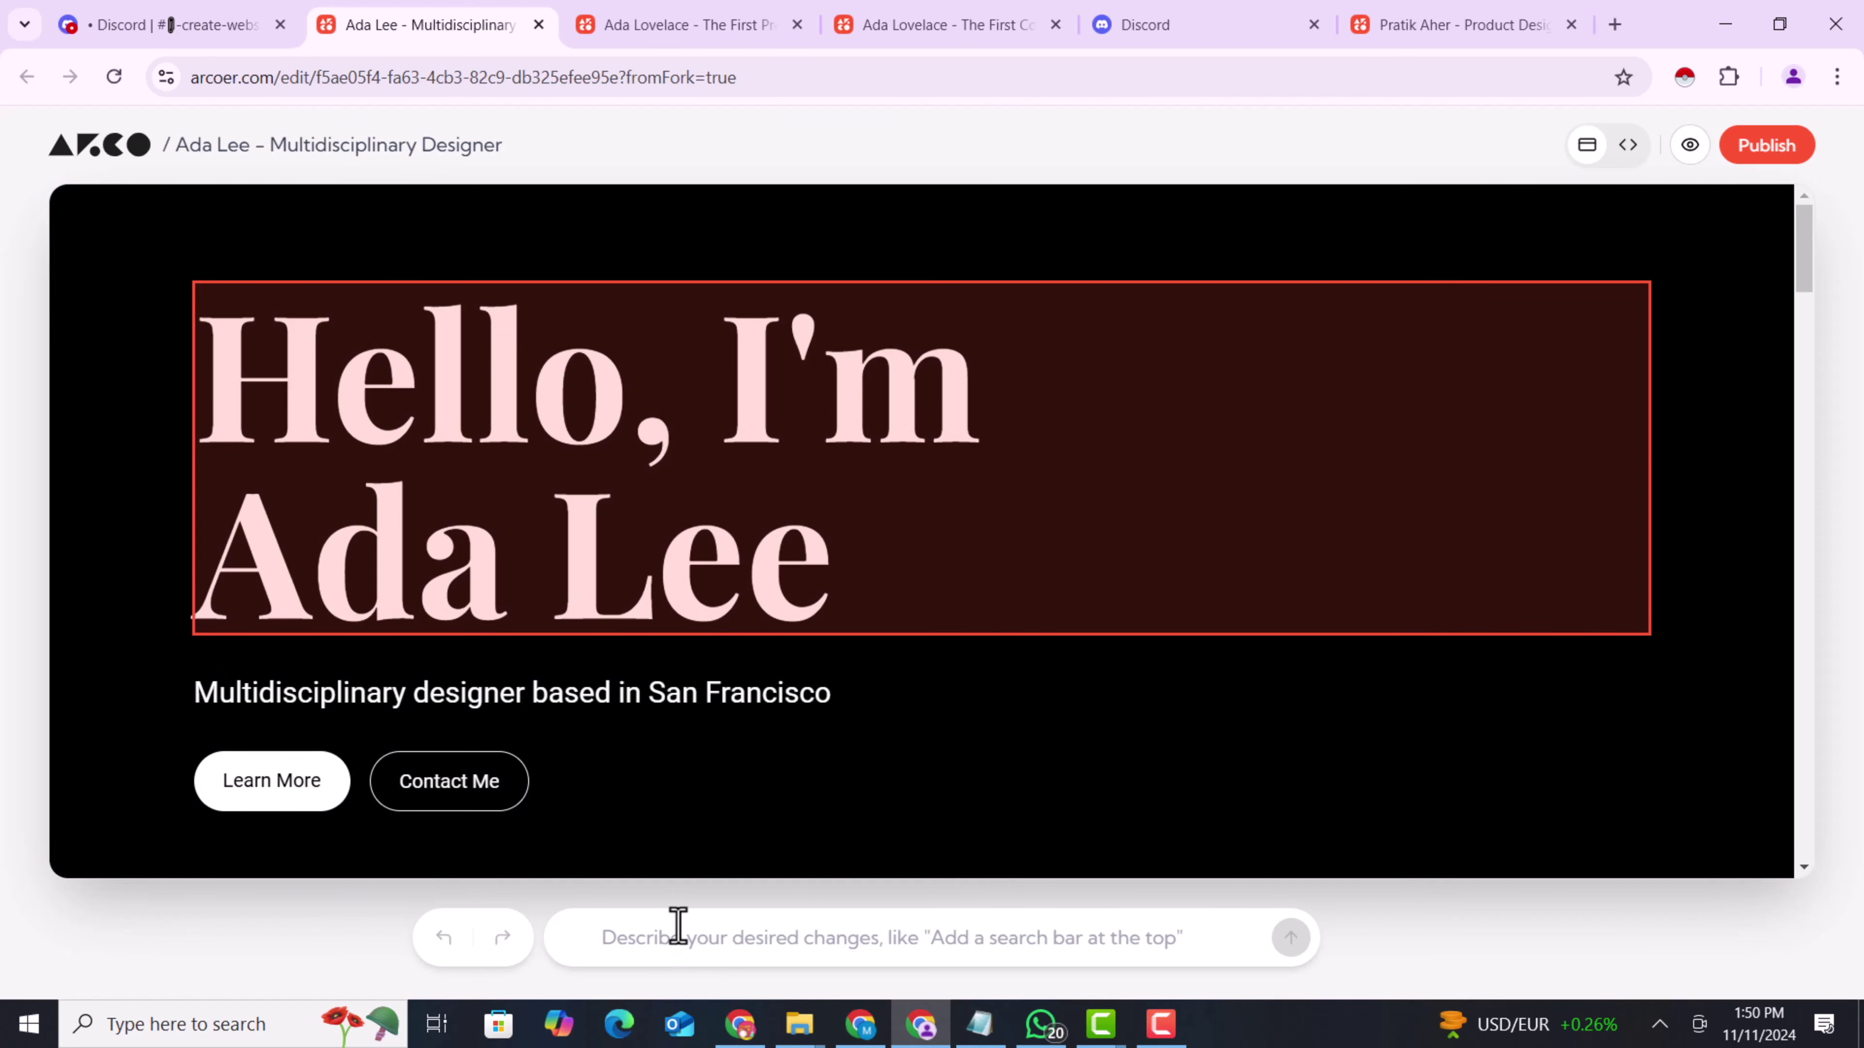
pyautogui.click(678, 927)
pyautogui.write("Rewrite Hello, I'm Ada Lee to Hi, I'm Zeeshan")
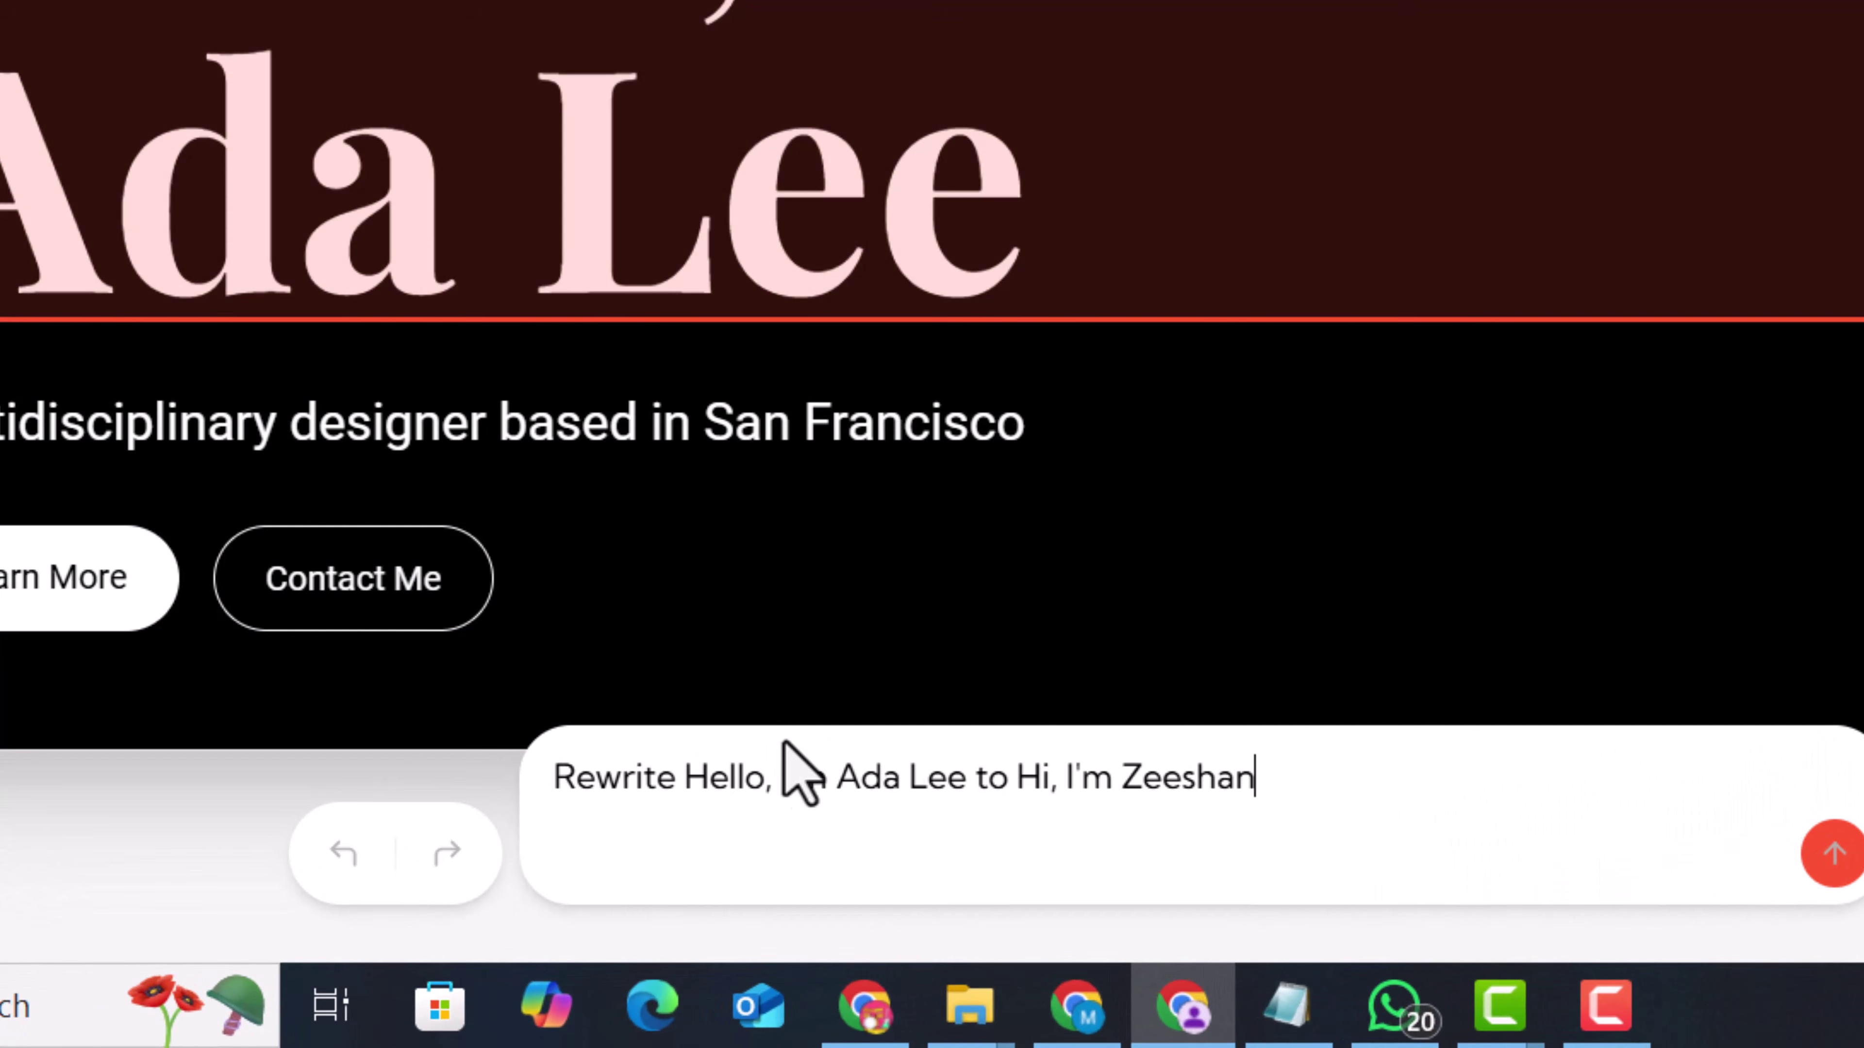
pyautogui.moveTo(558, 778); pyautogui.dragTo(956, 791)
pyautogui.click(795, 777)
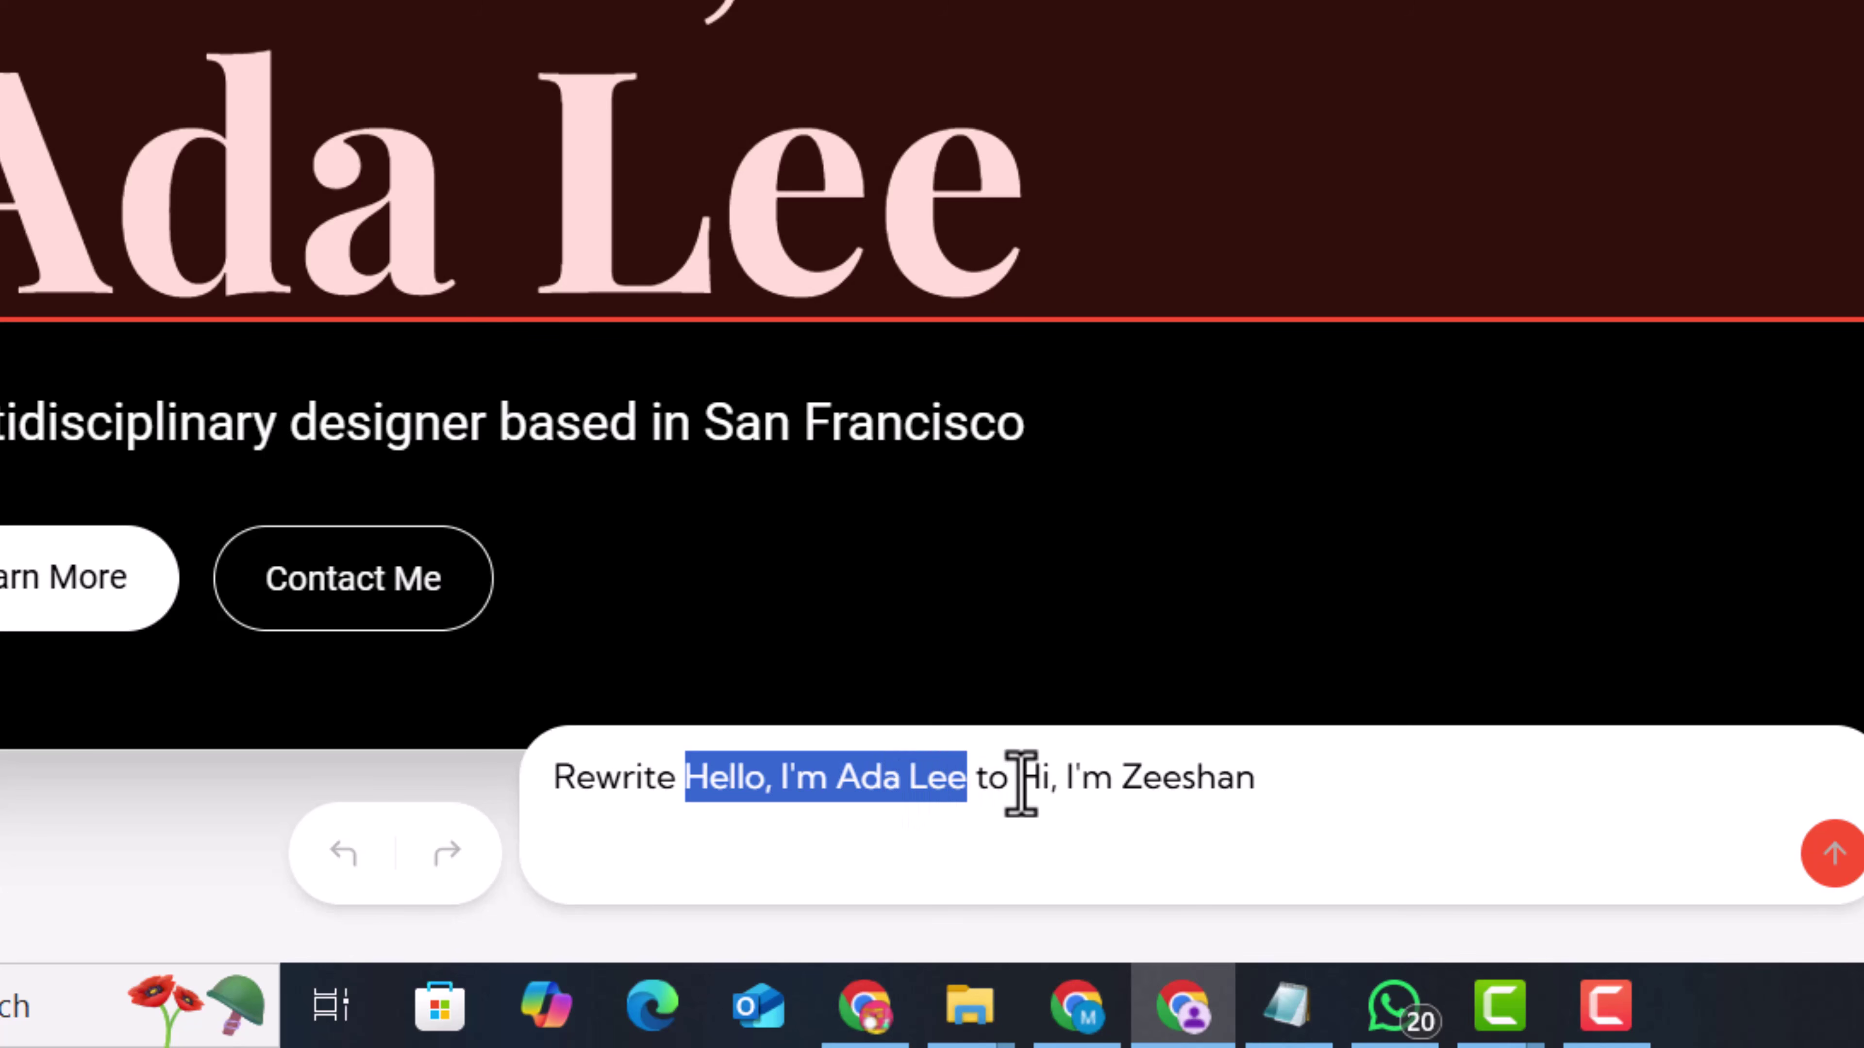
pyautogui.click(1258, 771)
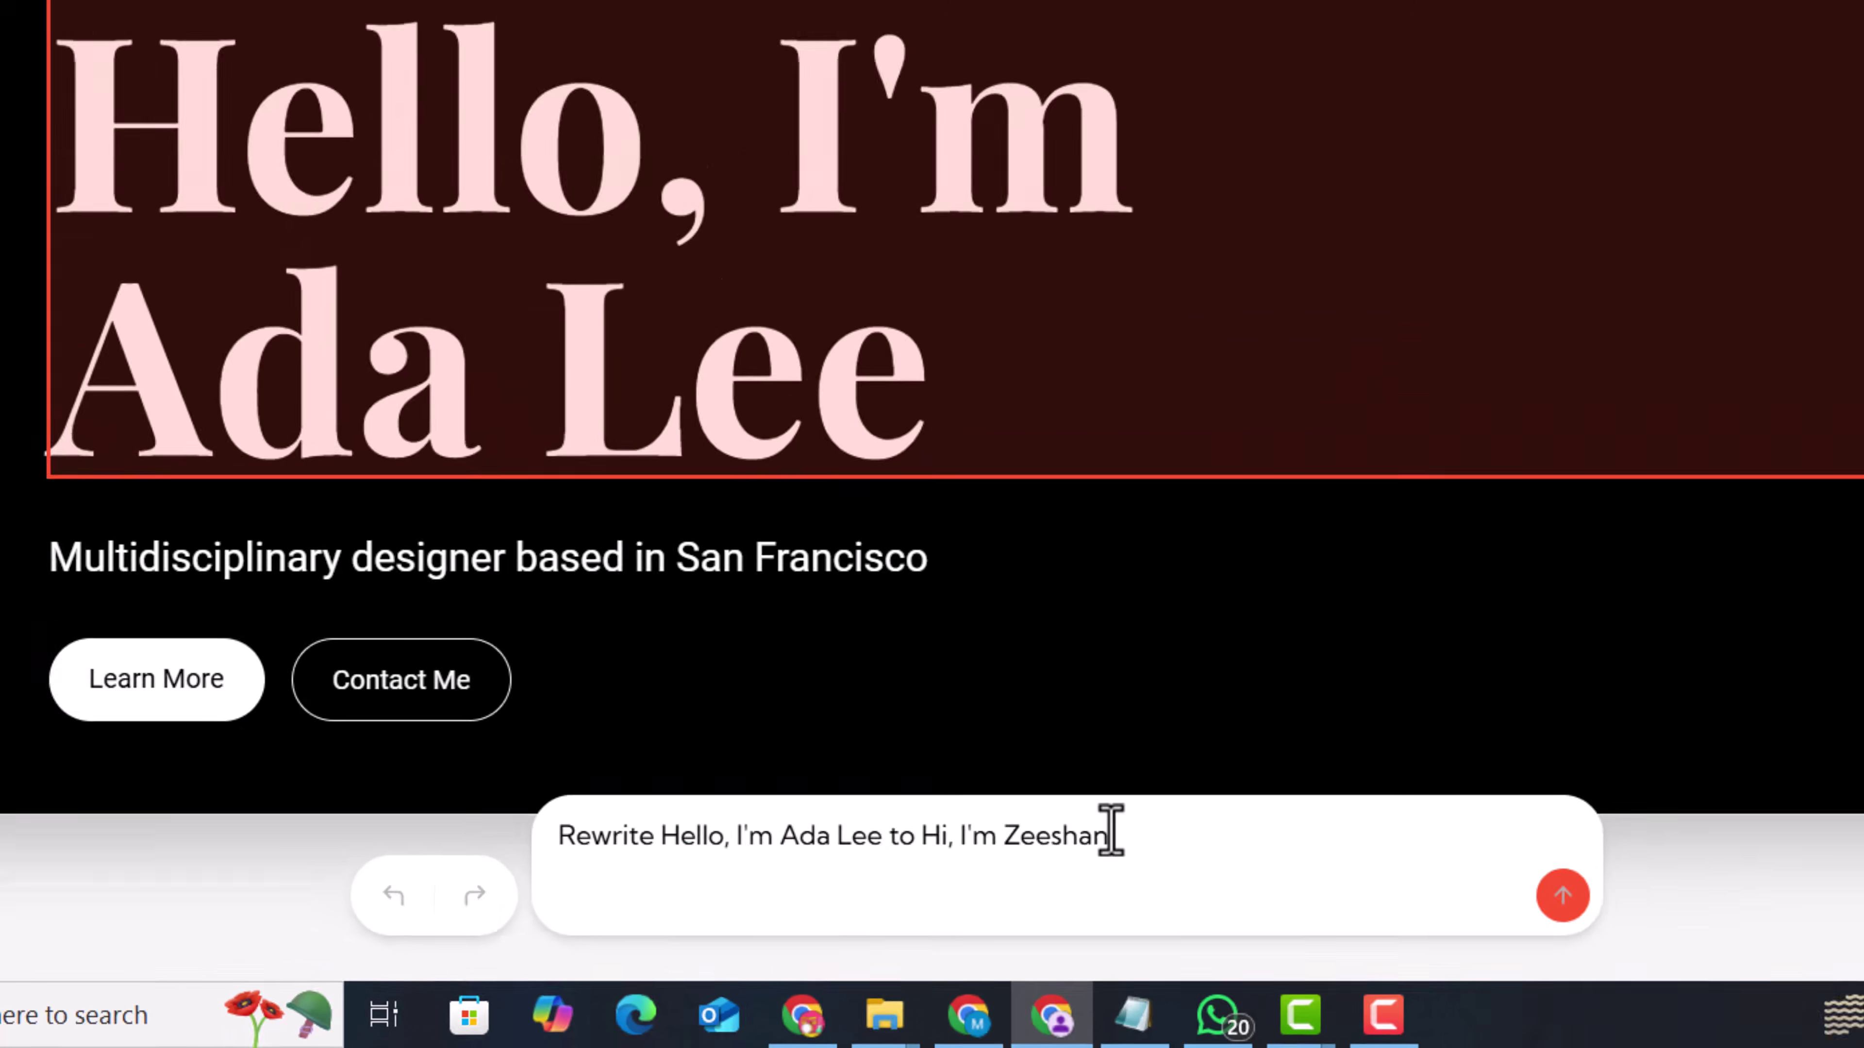
pyautogui.press('Return')
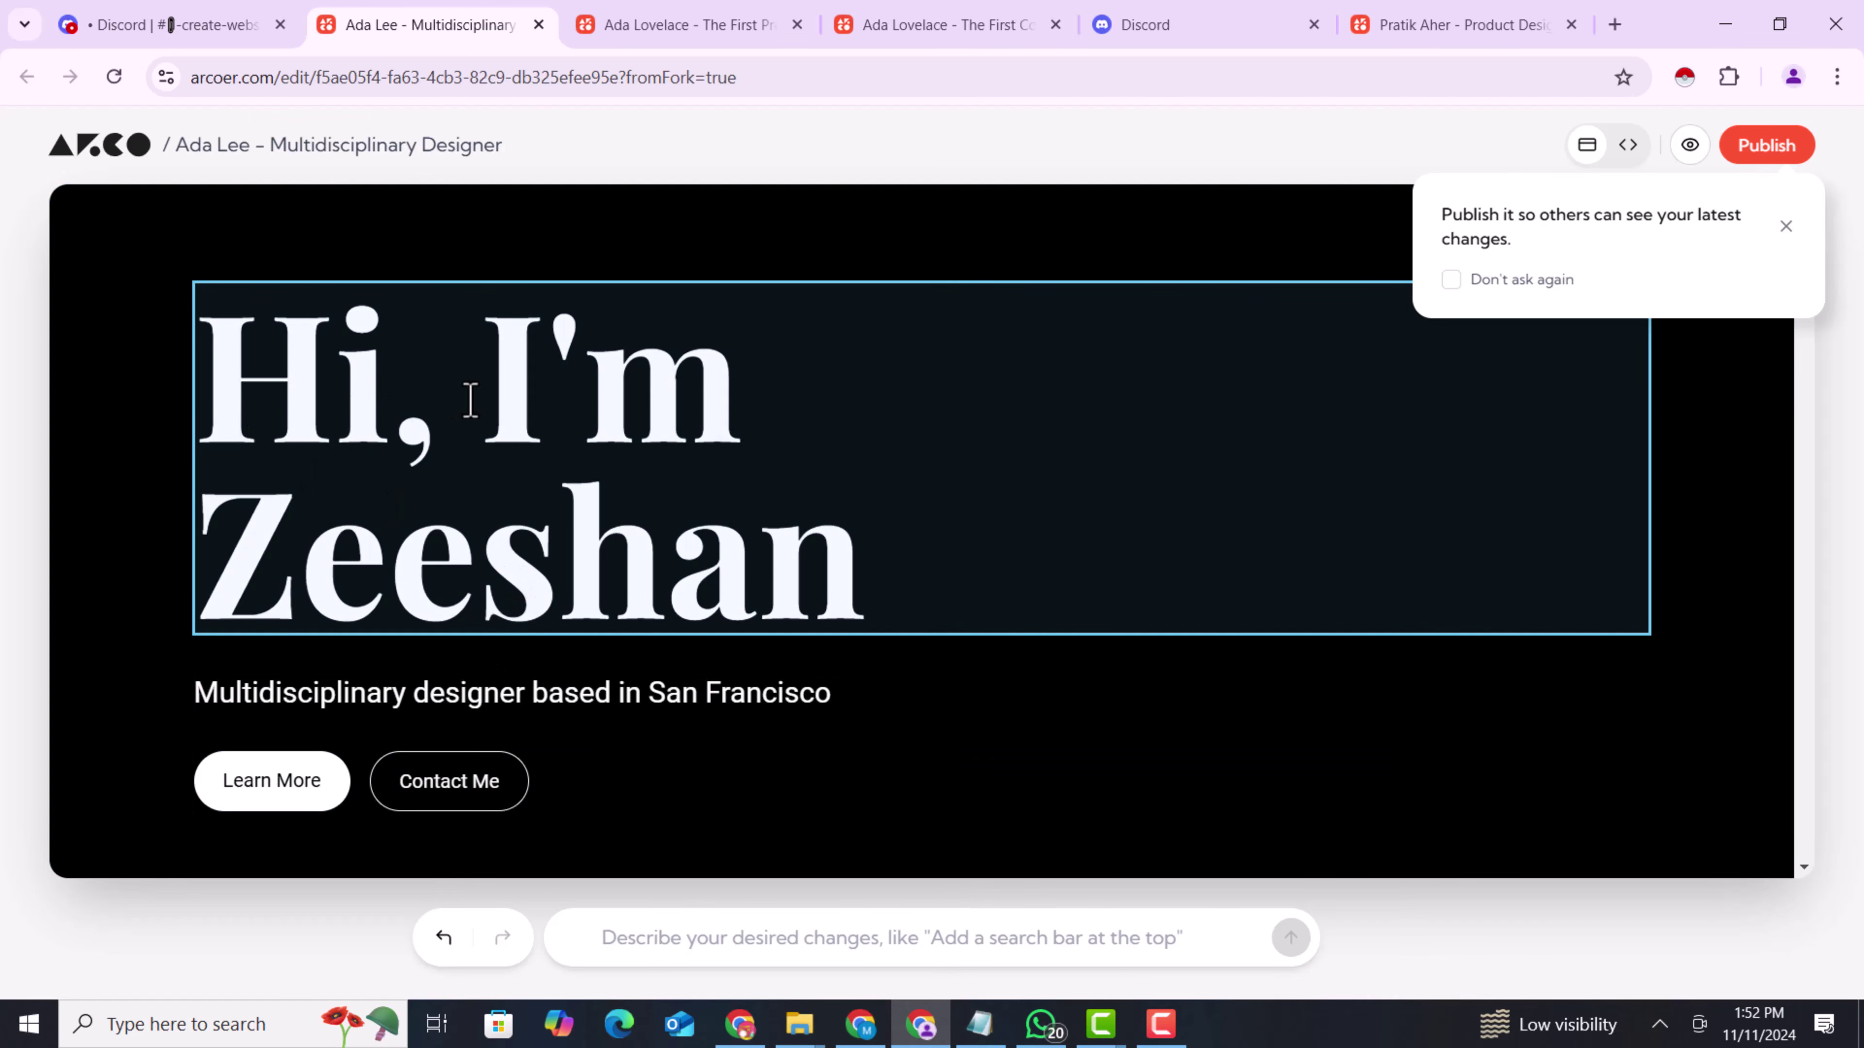
# Examine the editable elements below the heading: the Contact Me and Learn More buttons and the About Me photo with its Replace Image option
pyautogui.scroll(-3, 604, 573)
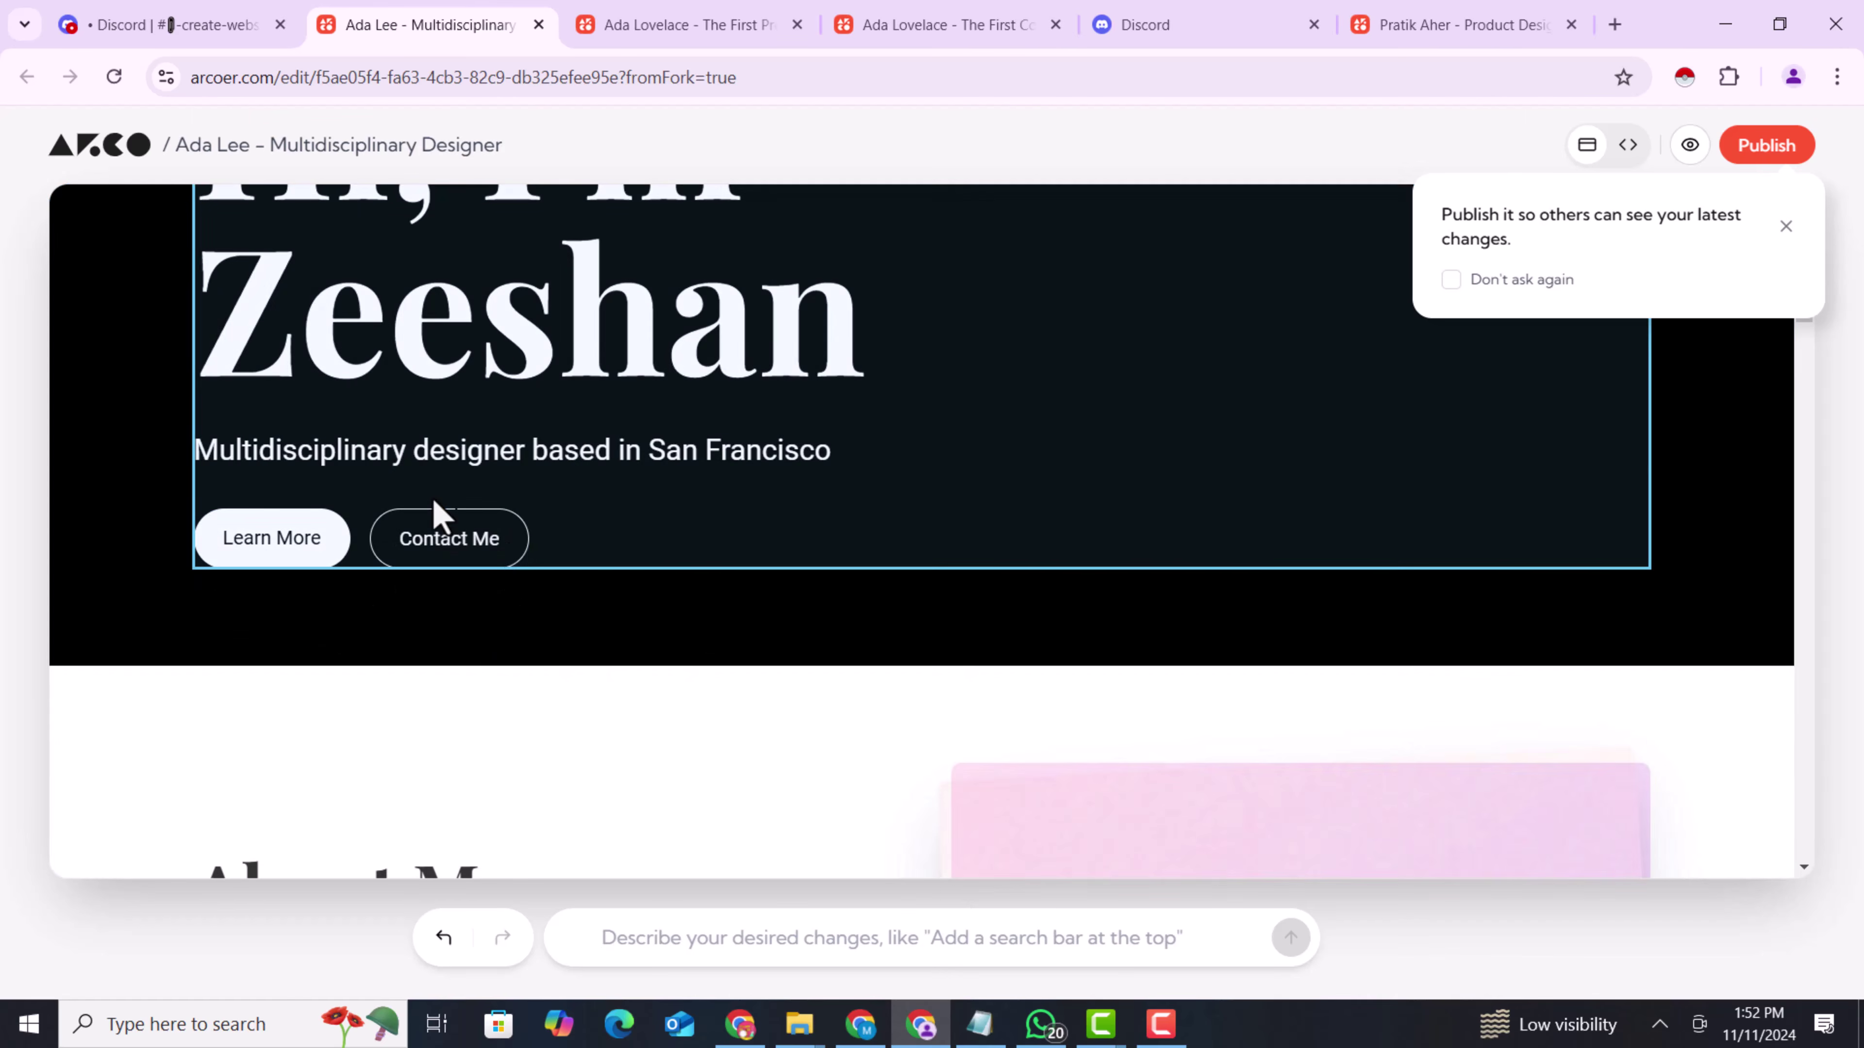
pyautogui.scroll(-3, 686, 450)
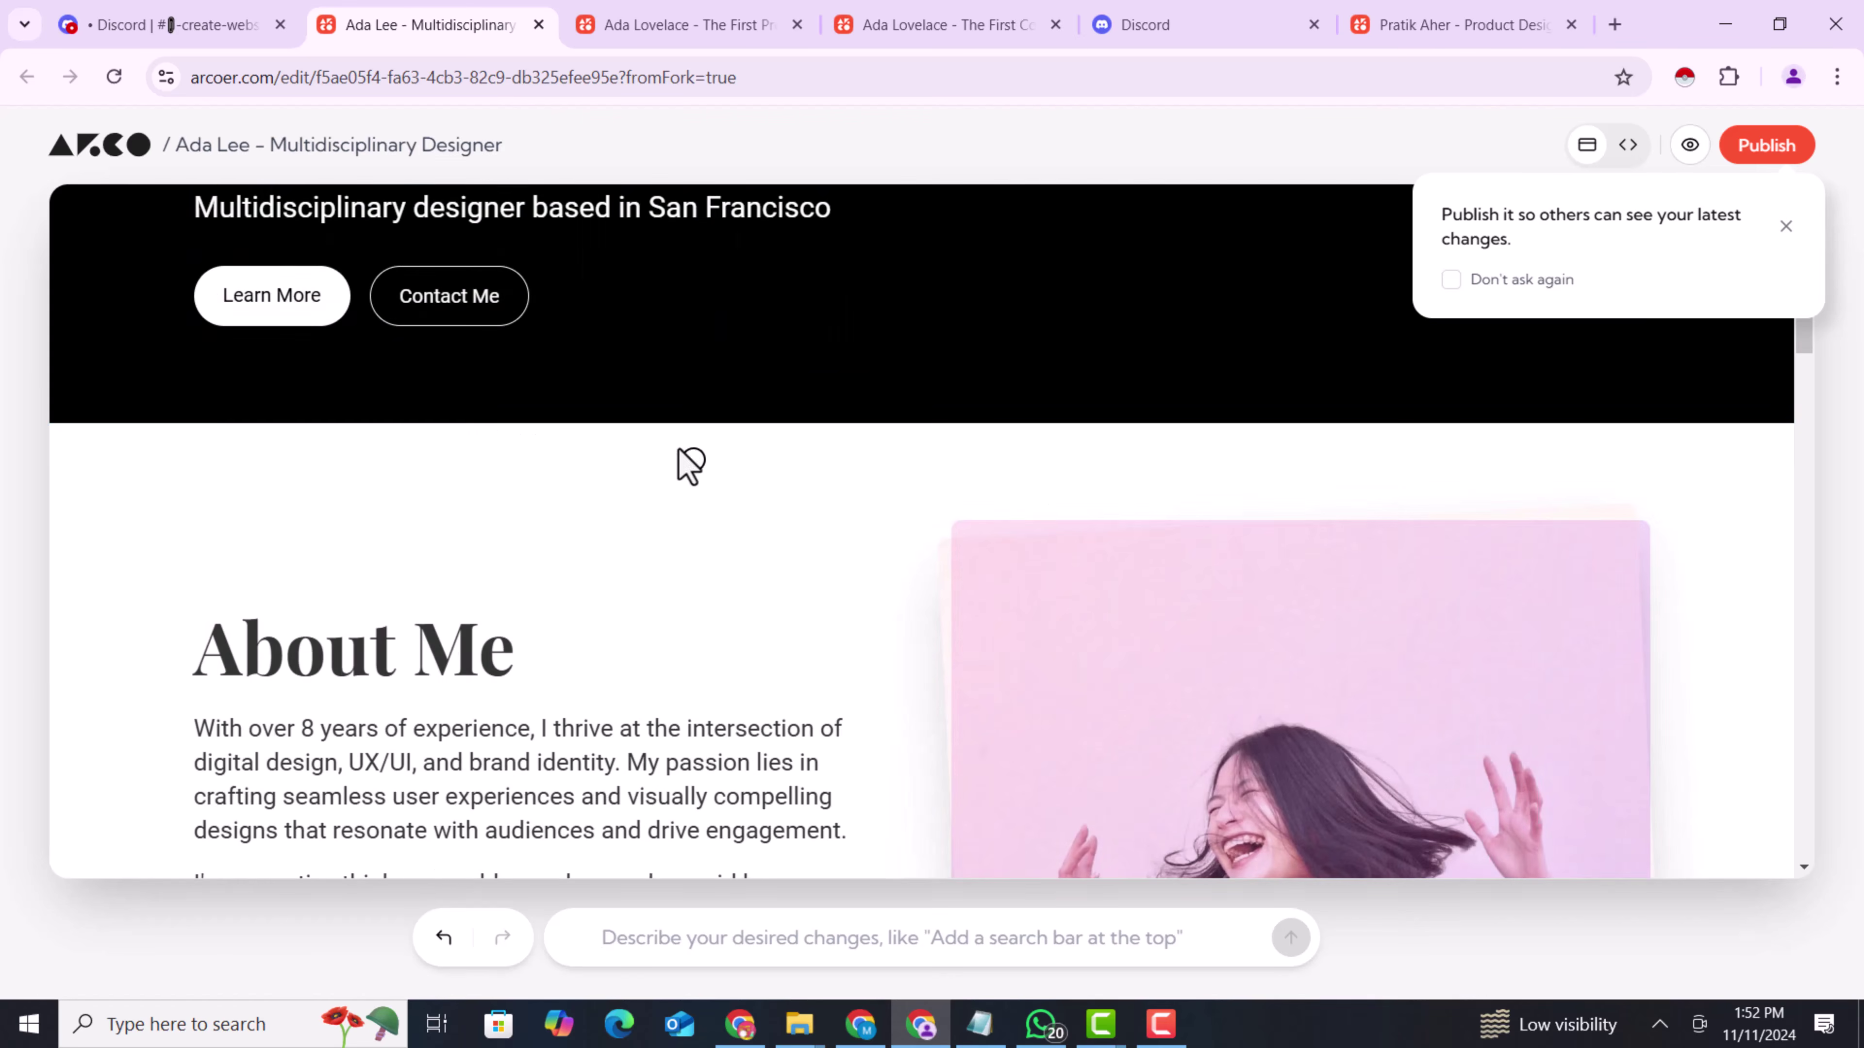
pyautogui.click(437, 326)
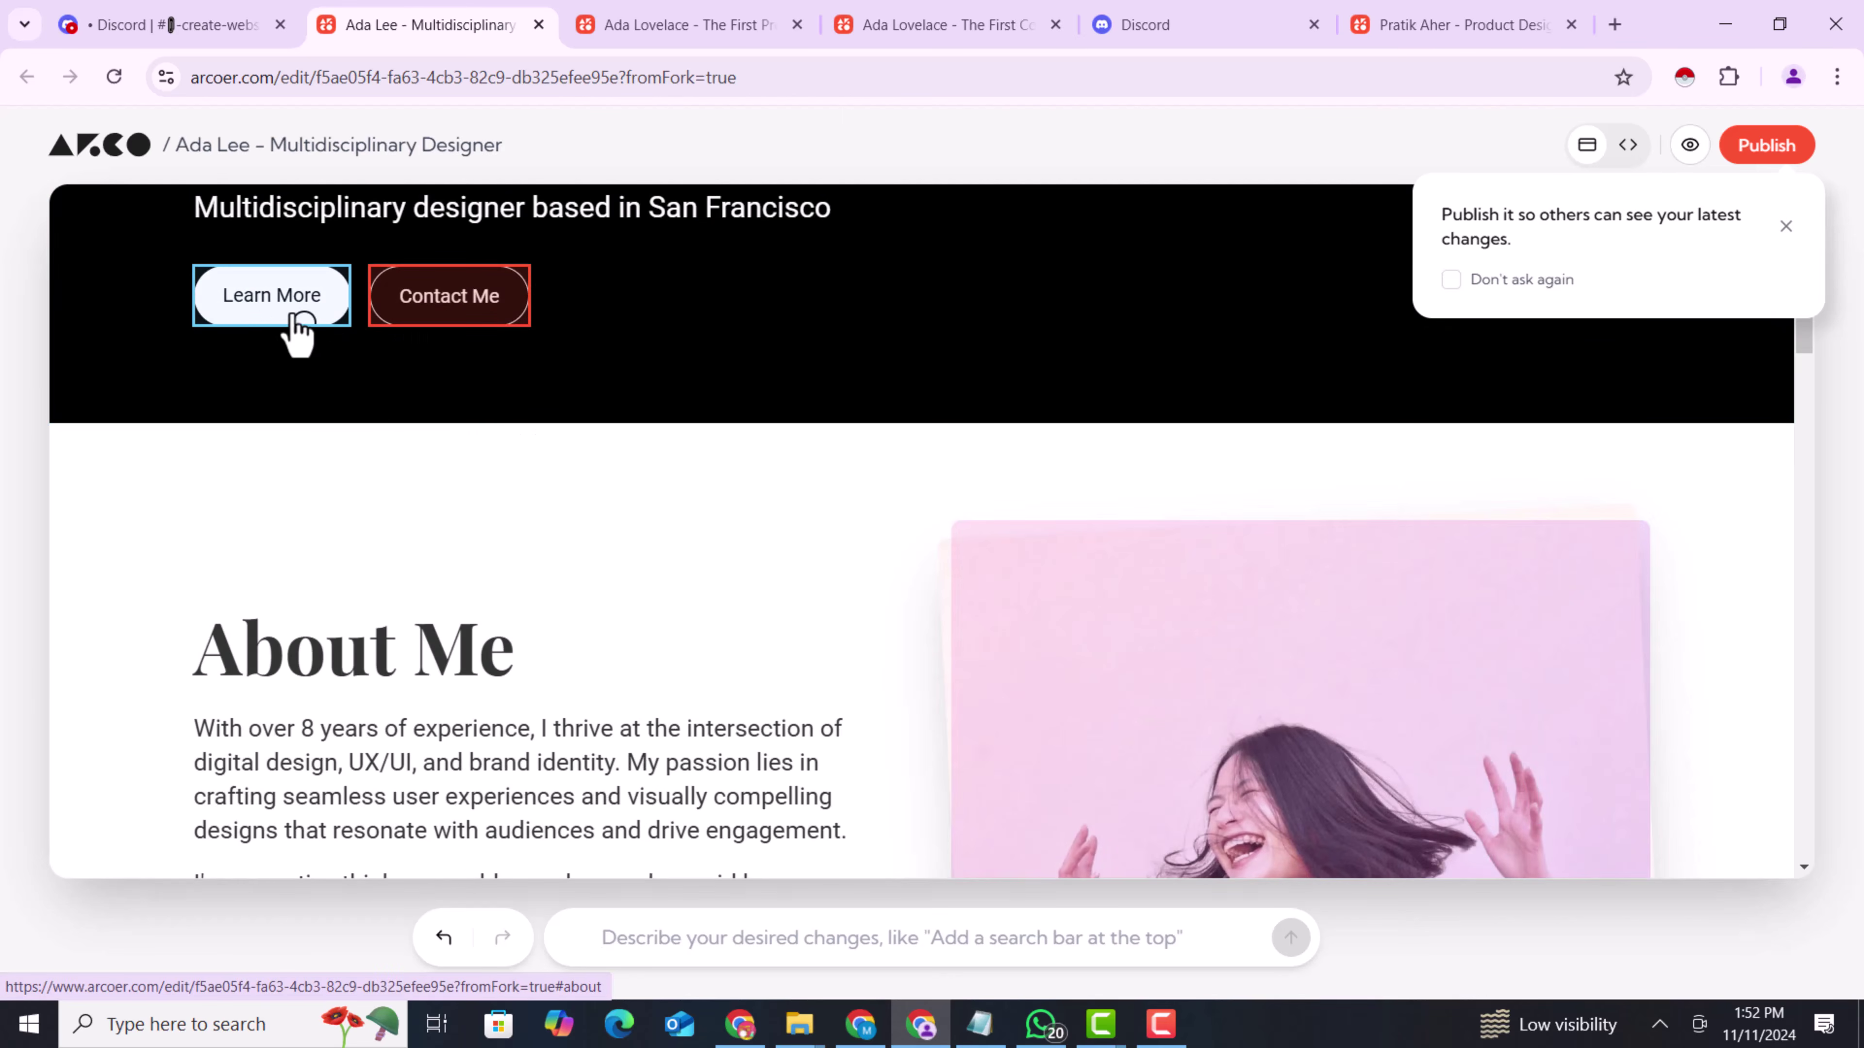
pyautogui.click(271, 323)
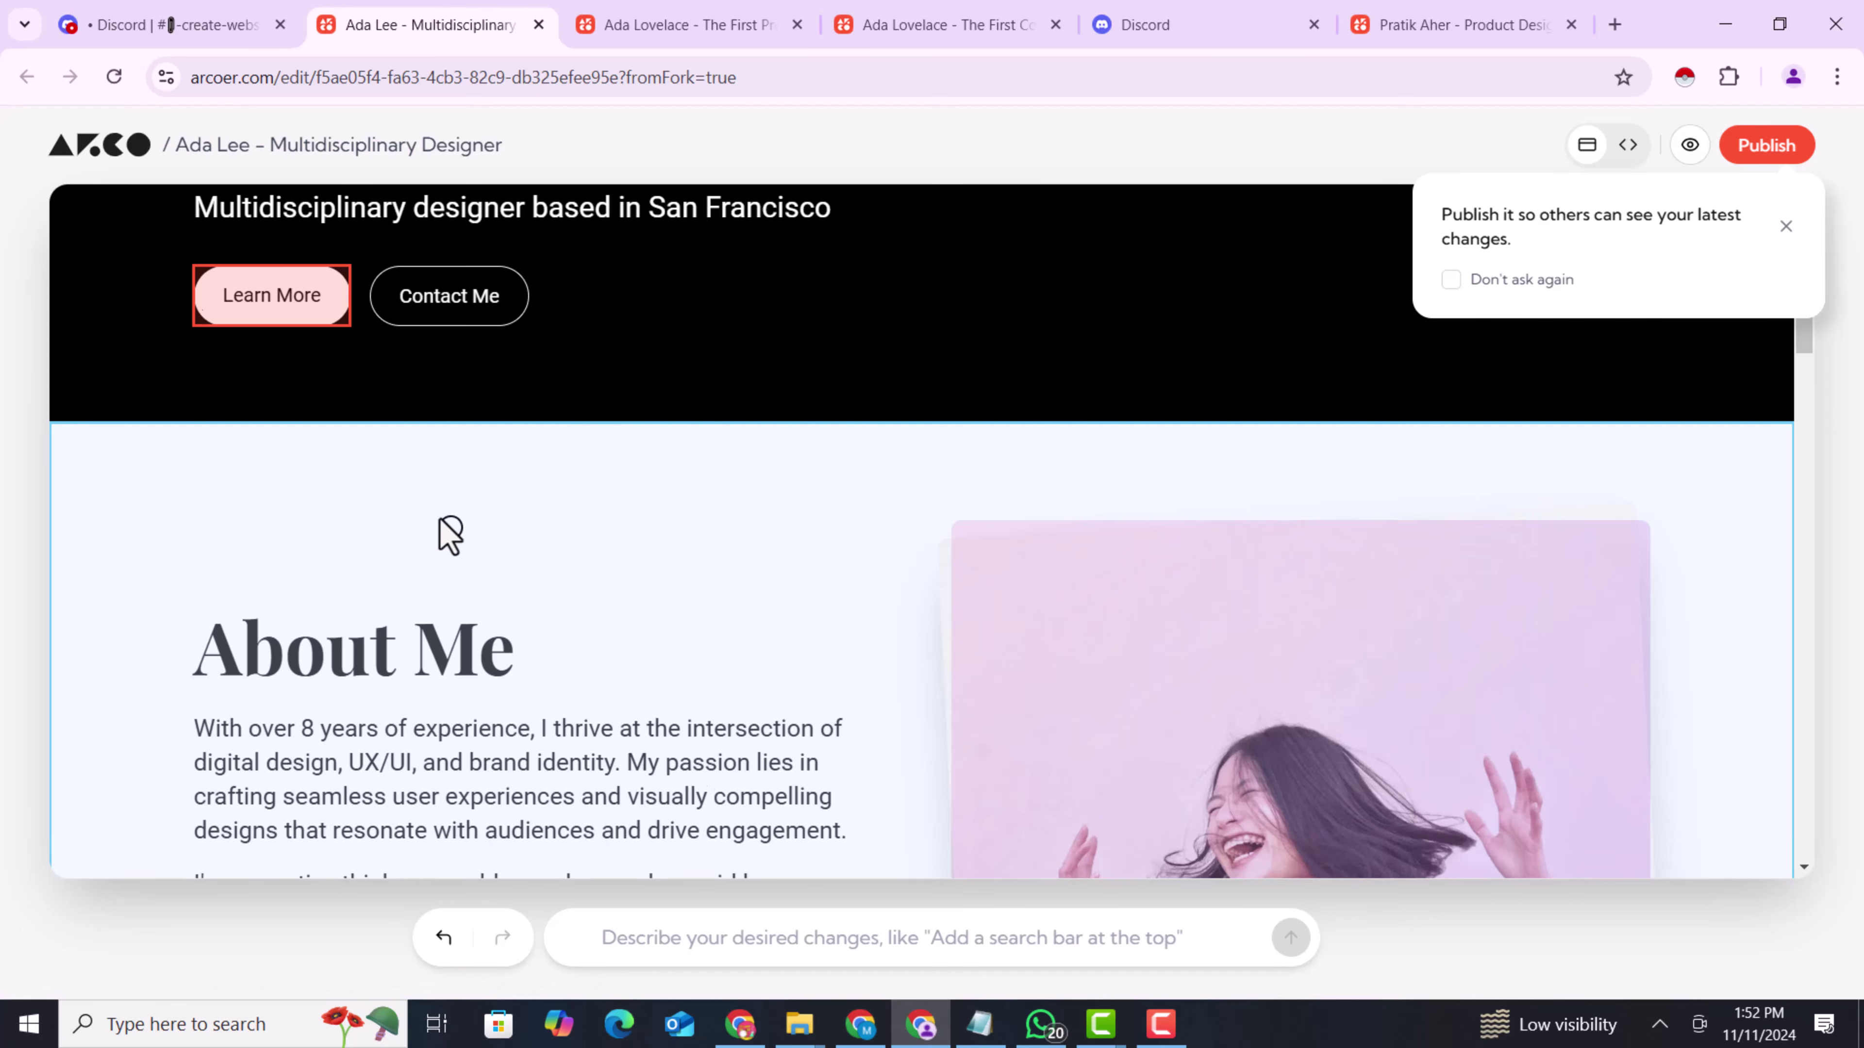
pyautogui.scroll(-4, 734, 507)
pyautogui.click(1166, 491)
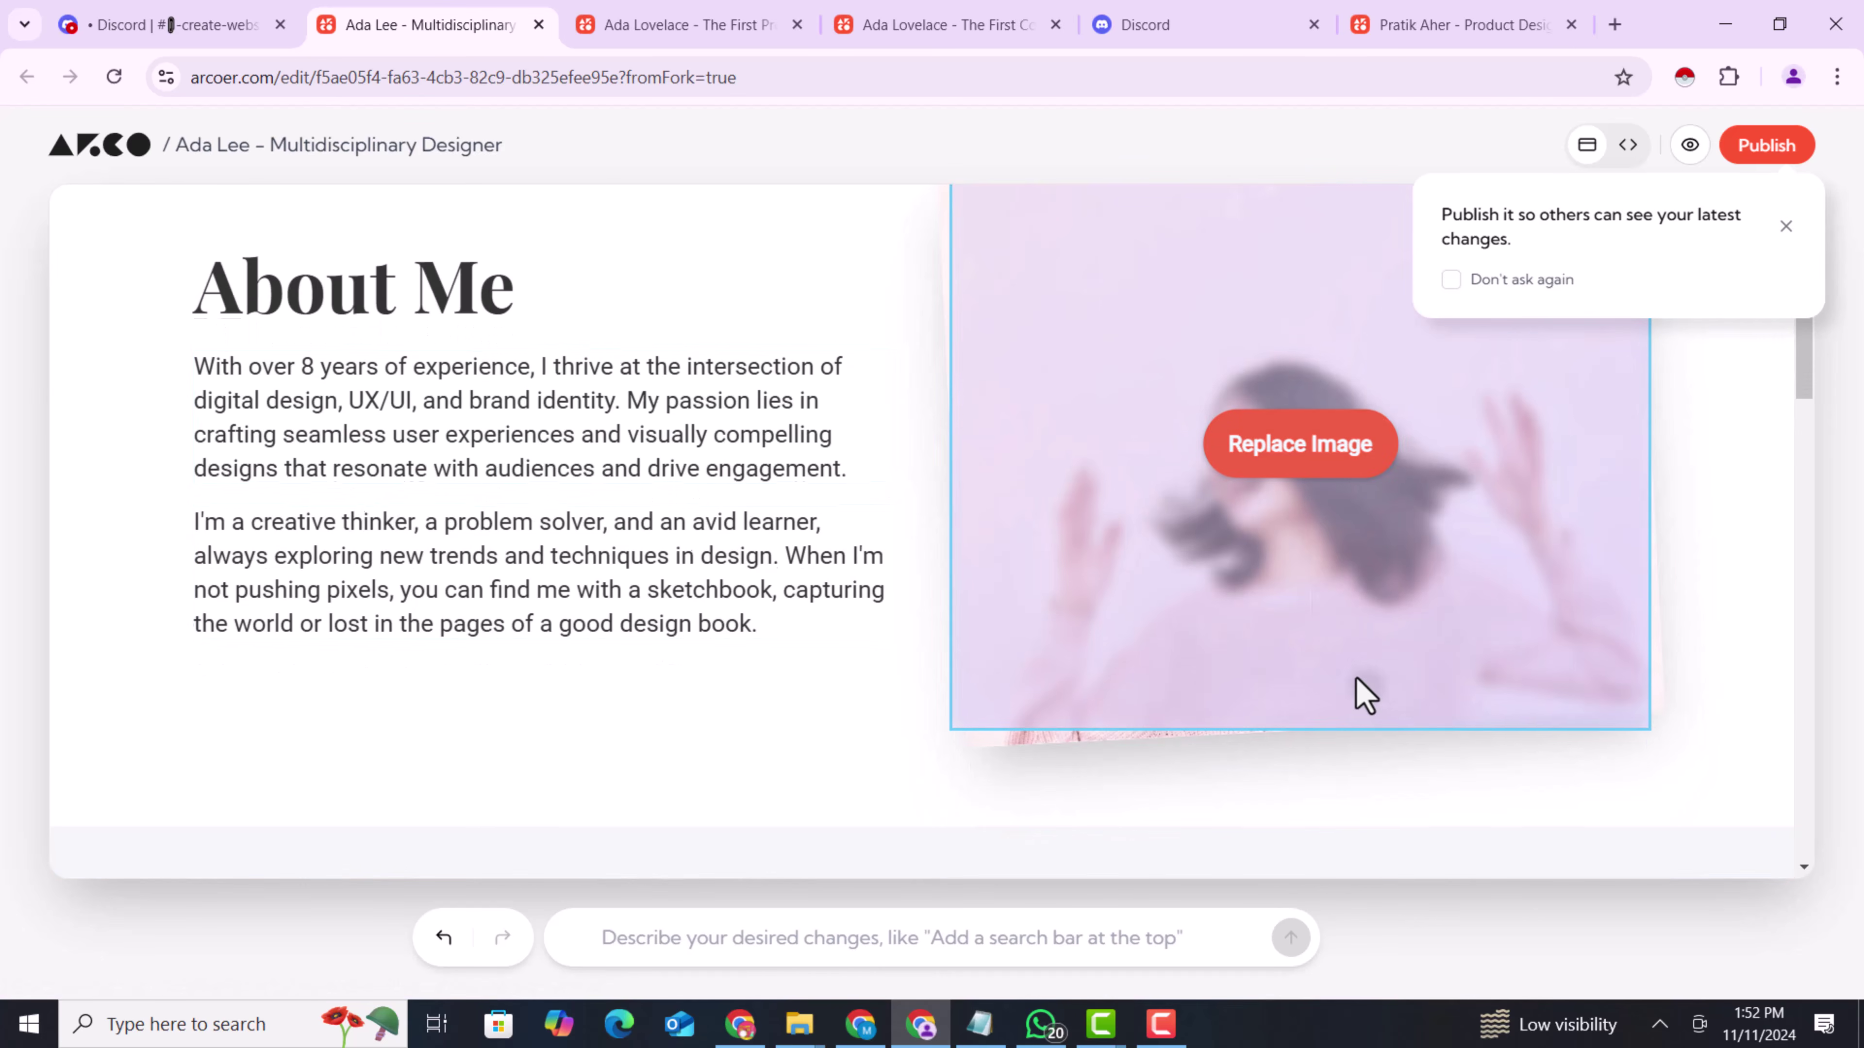
pyautogui.scroll(2, 1355, 678)
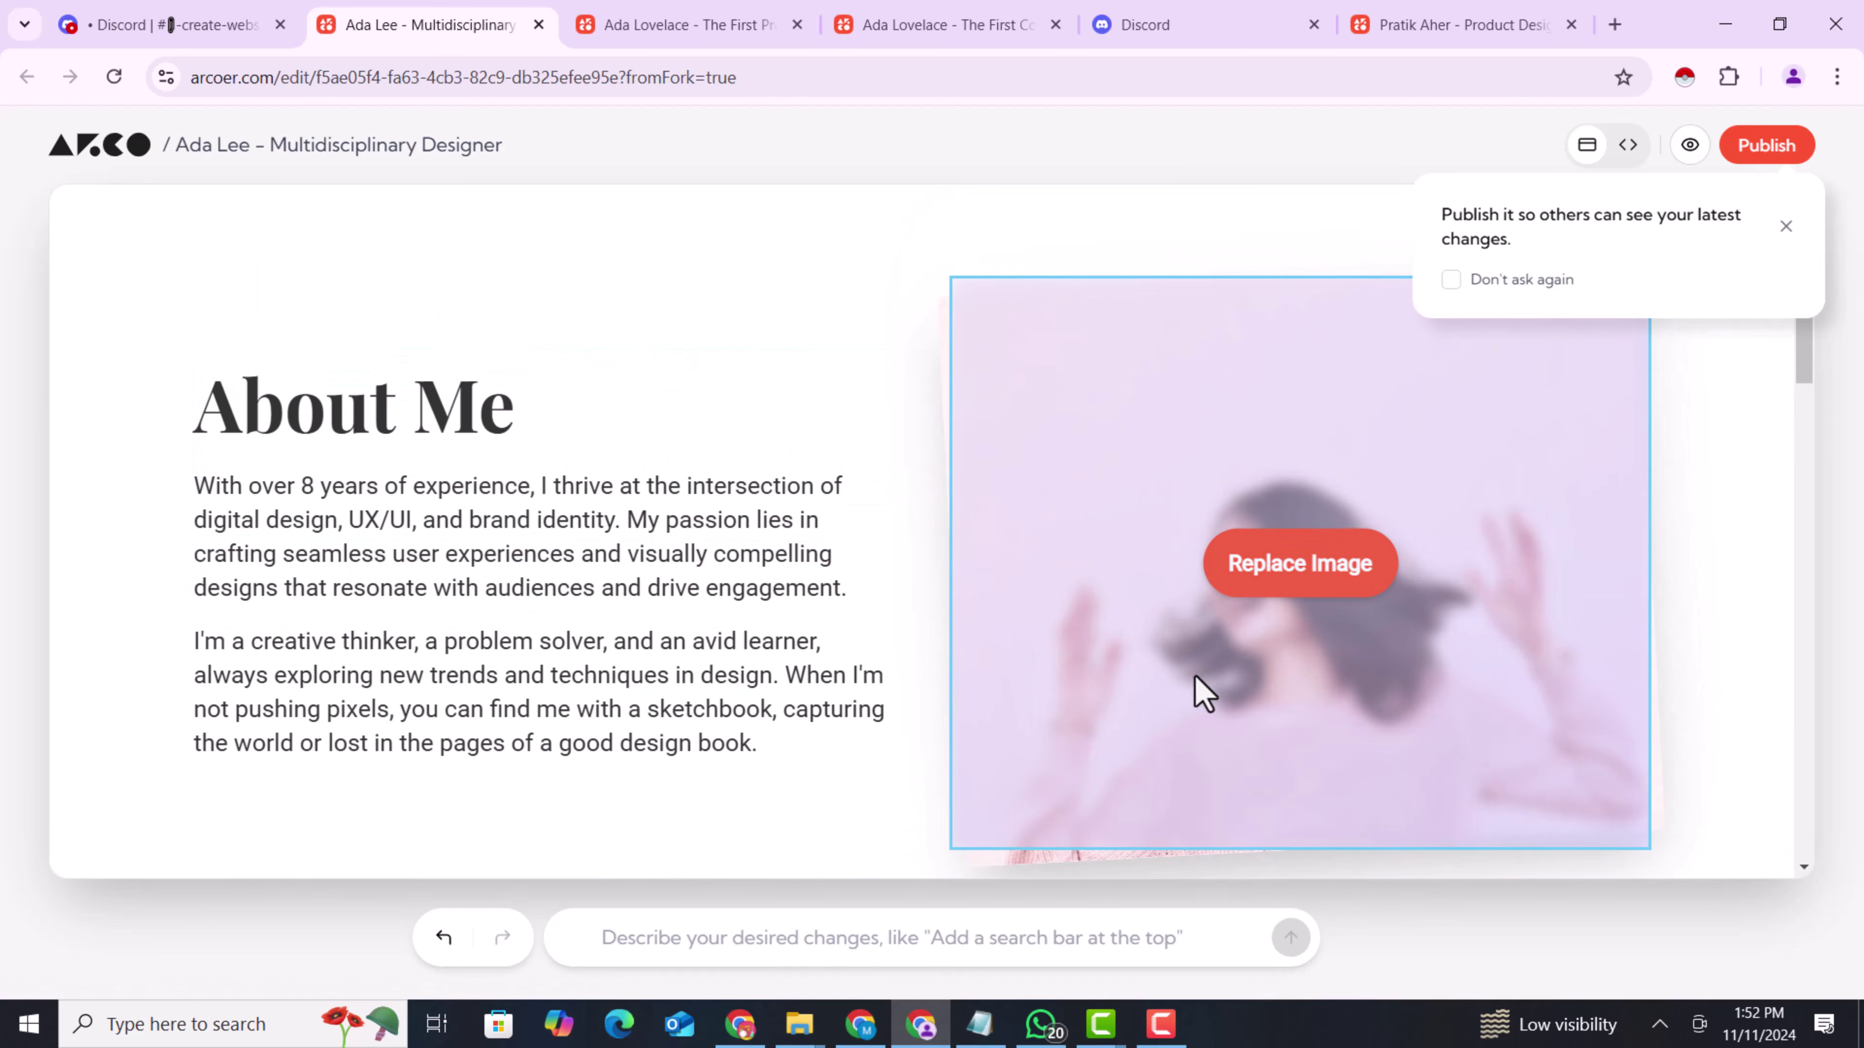
pyautogui.click(1291, 584)
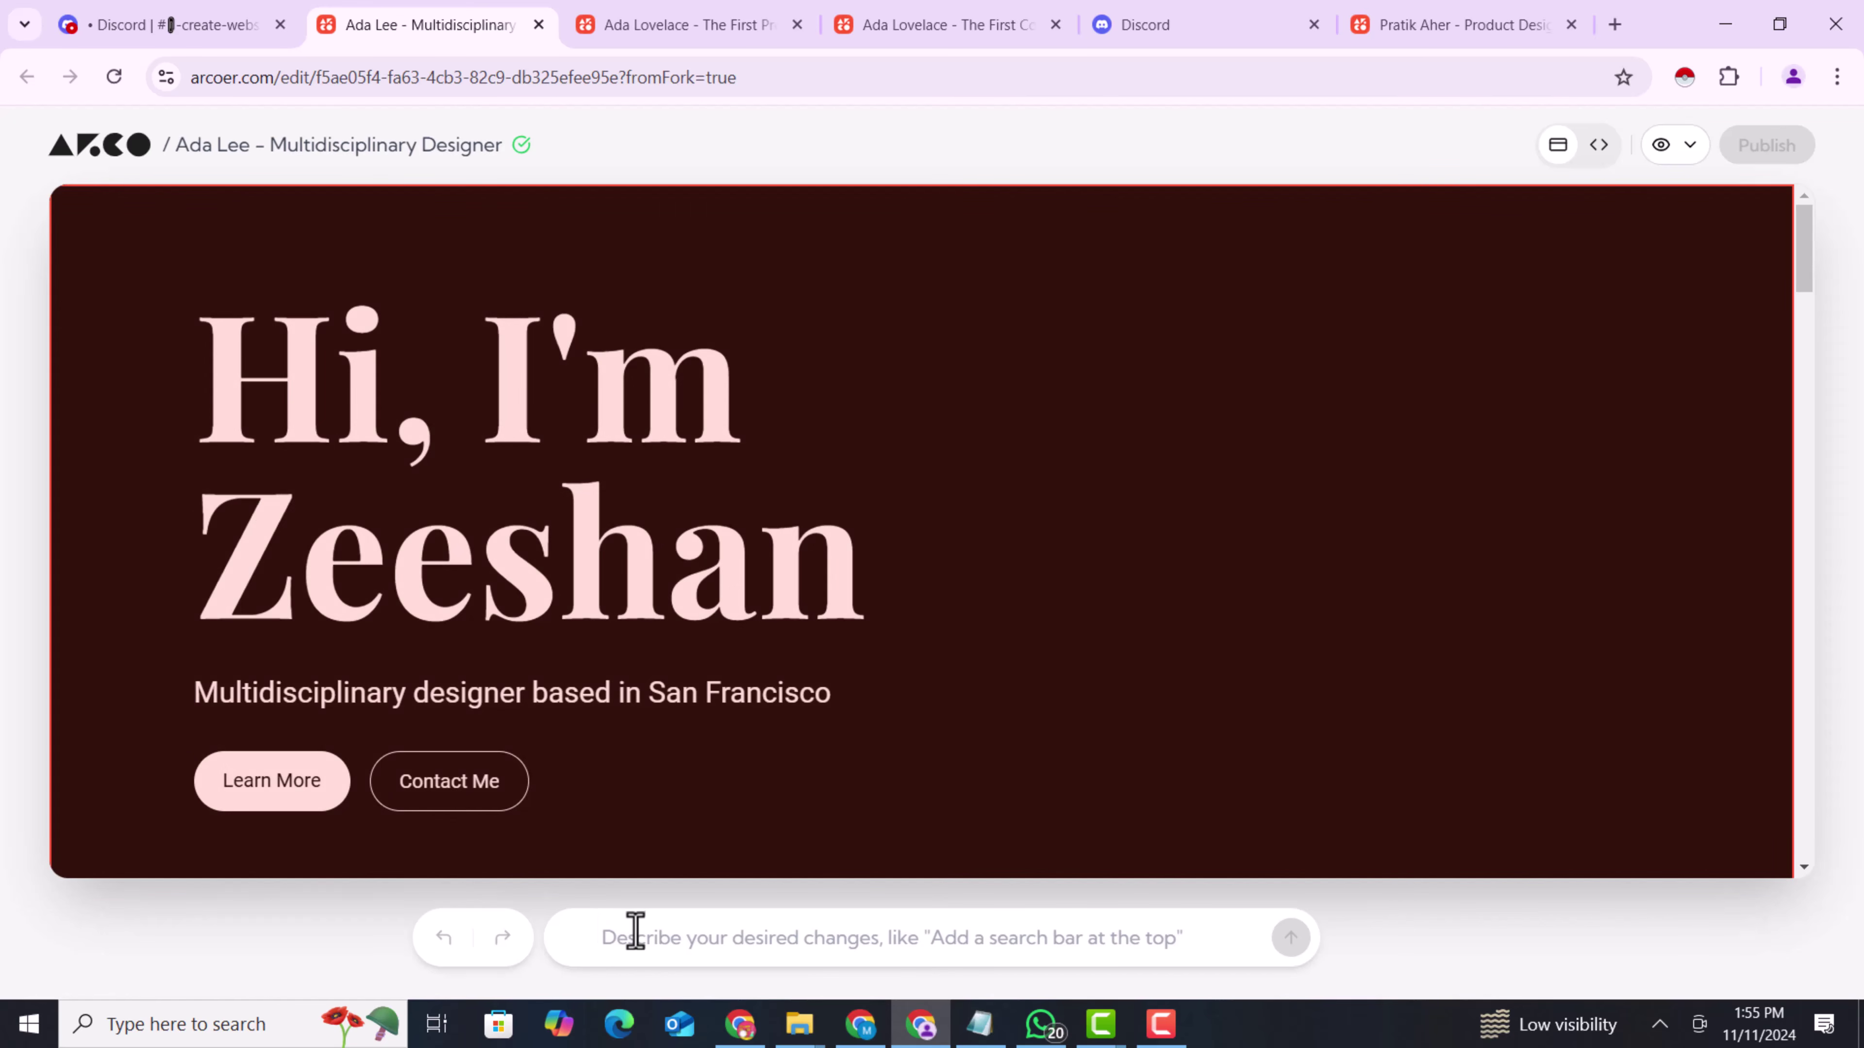
# Prompt the editor to add a navigation menu above the hero section that links to the About, Experience, Education, Projects and Skills sections
pyautogui.click(635, 929)
pyautogui.write('Add ')
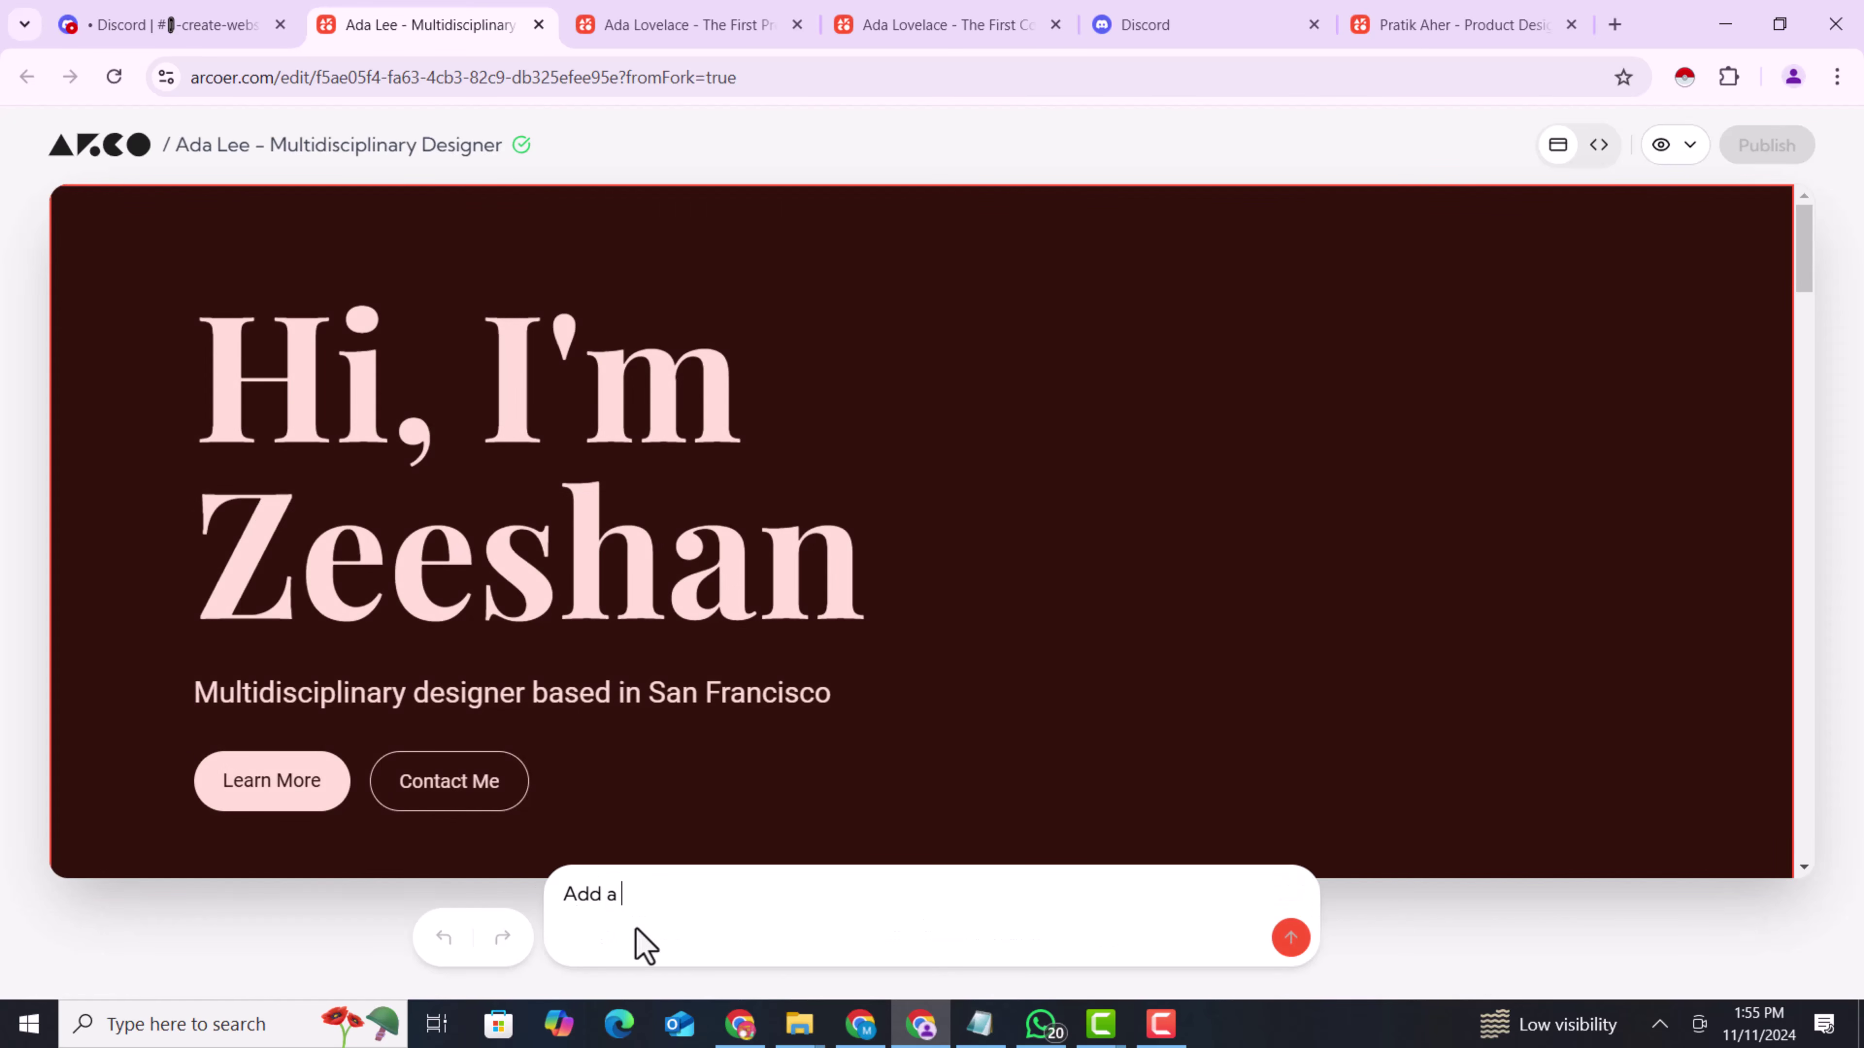
pyautogui.write('a Navigation')
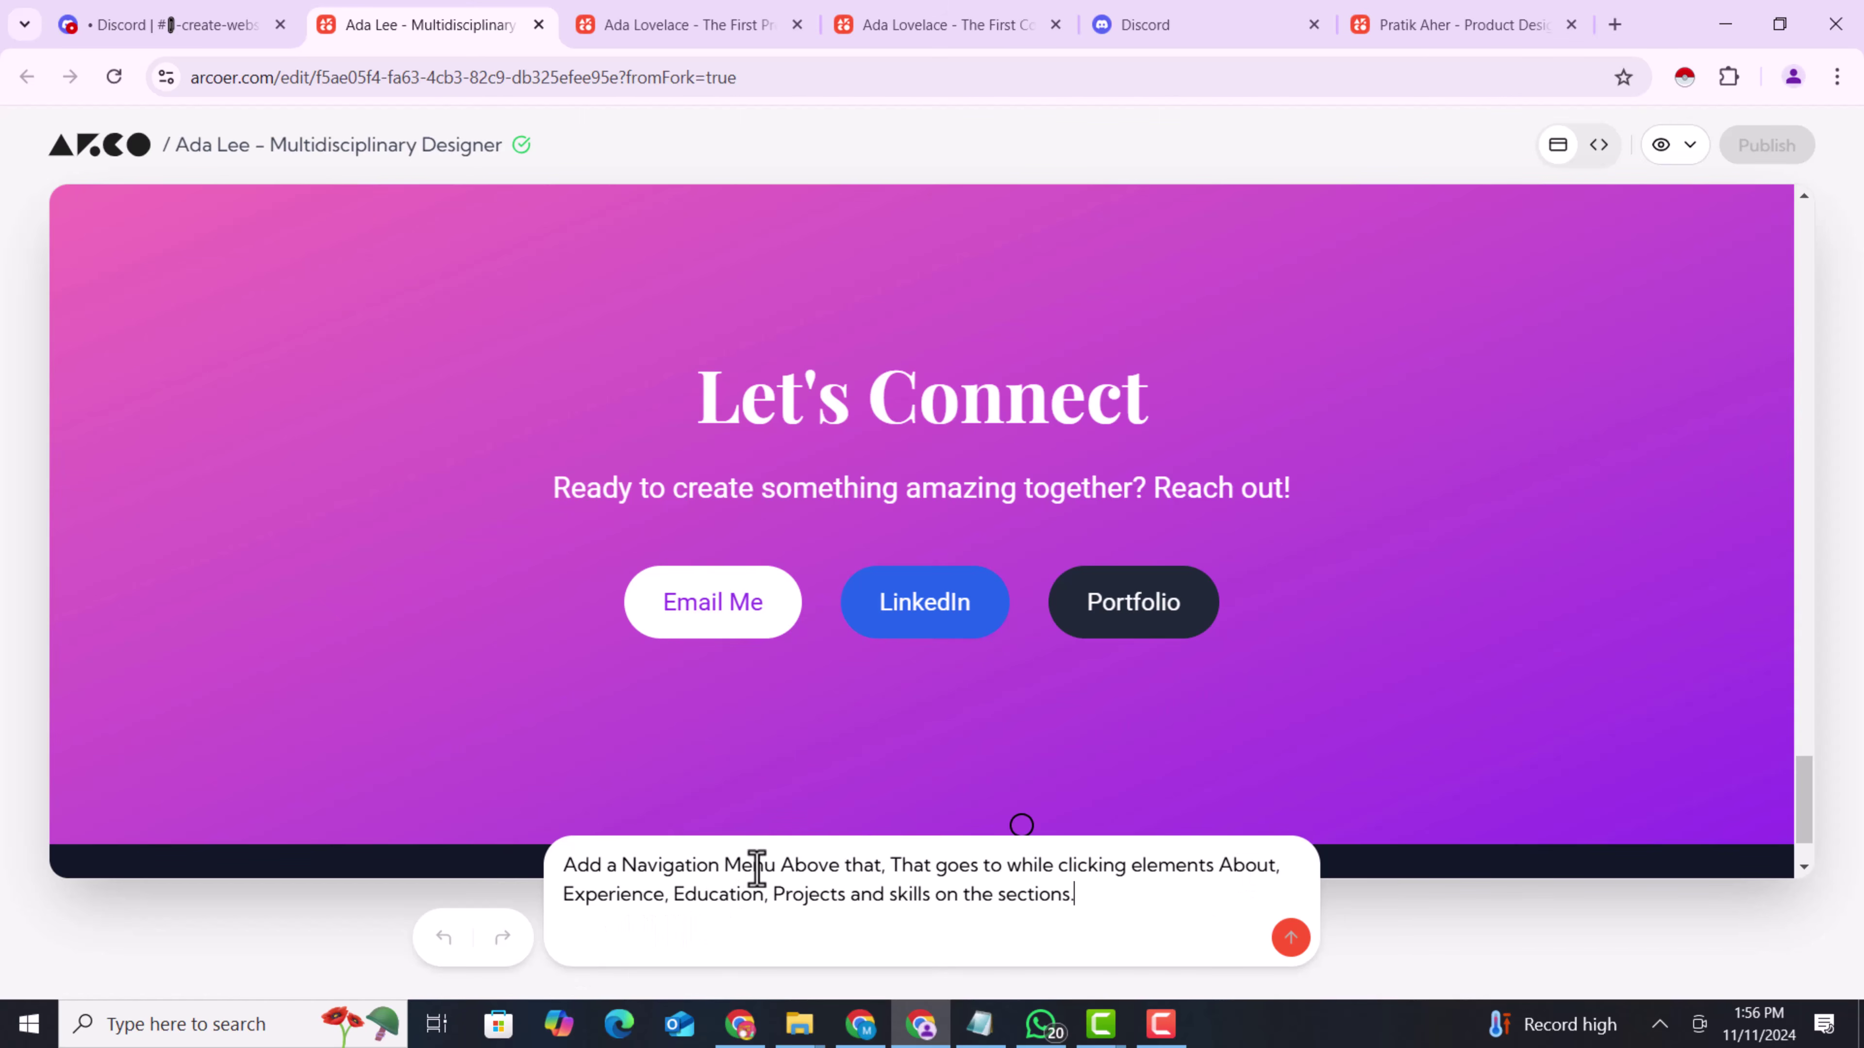
pyautogui.scroll(15, 1011, 536)
pyautogui.scroll(6, 660, 400)
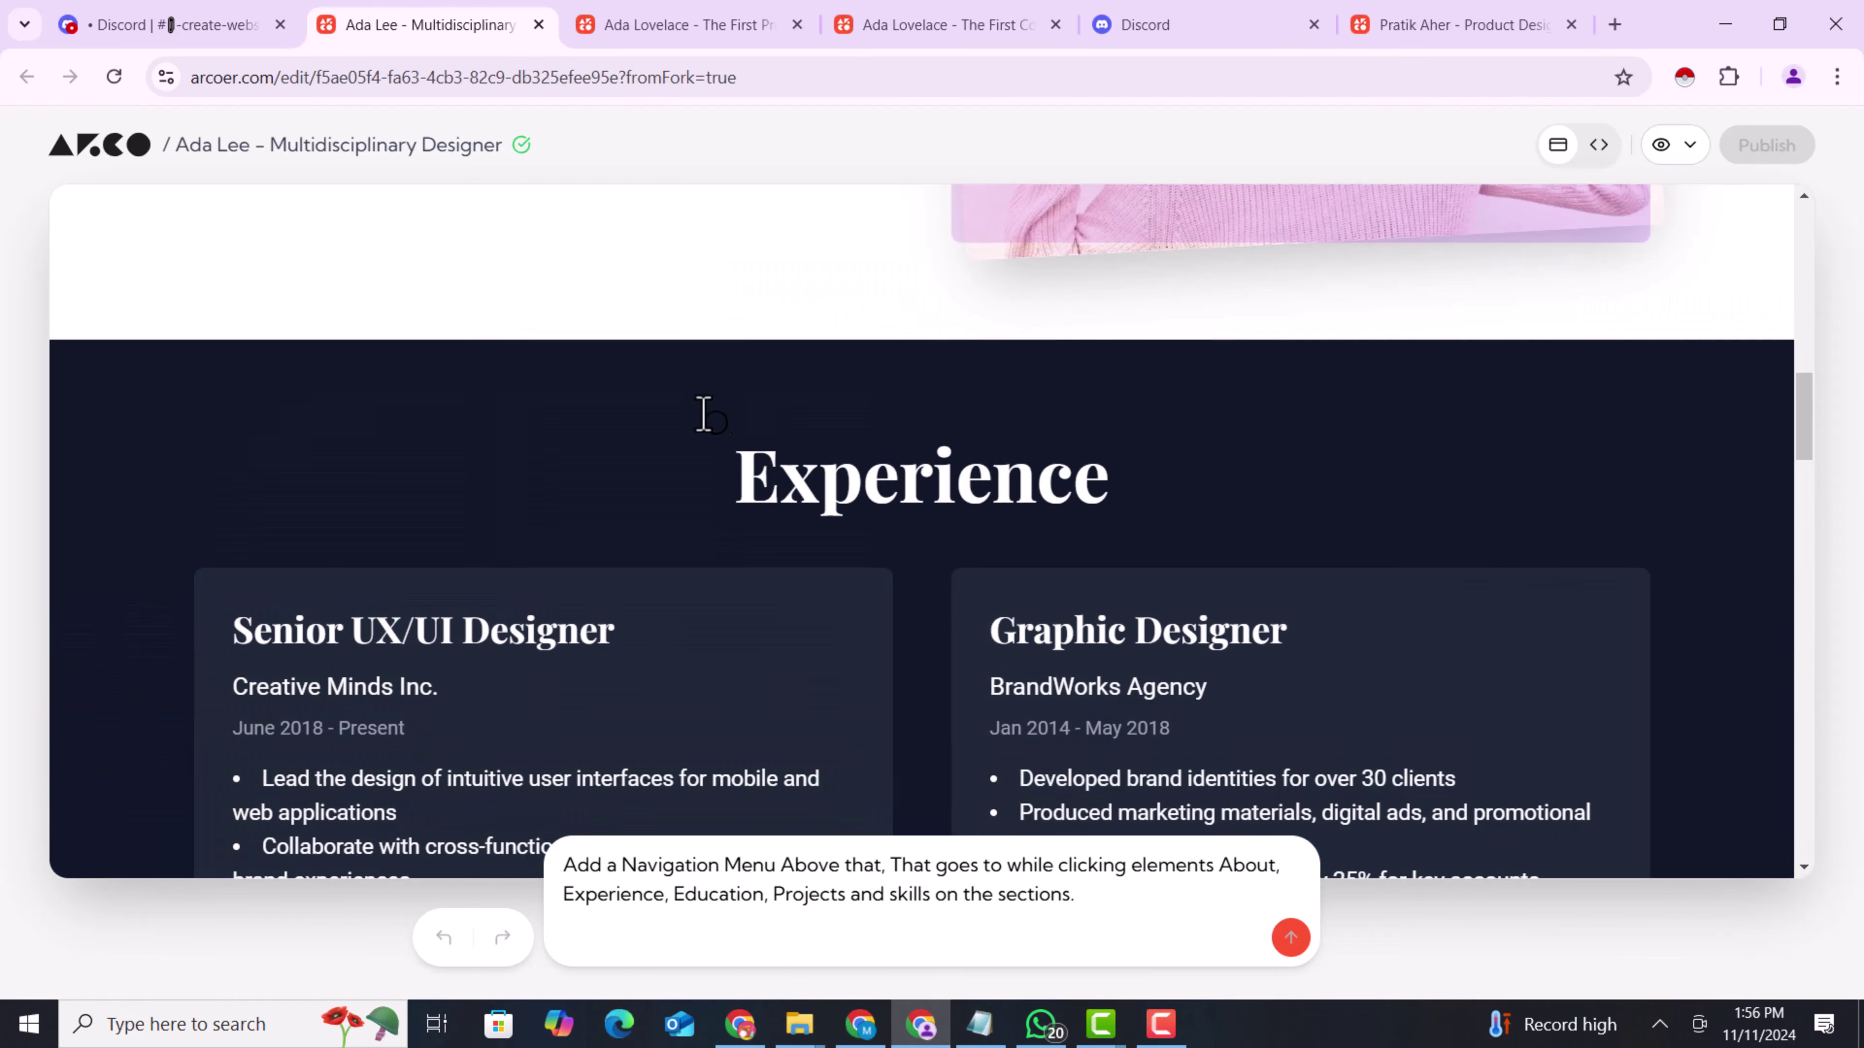
pyautogui.press('Return')
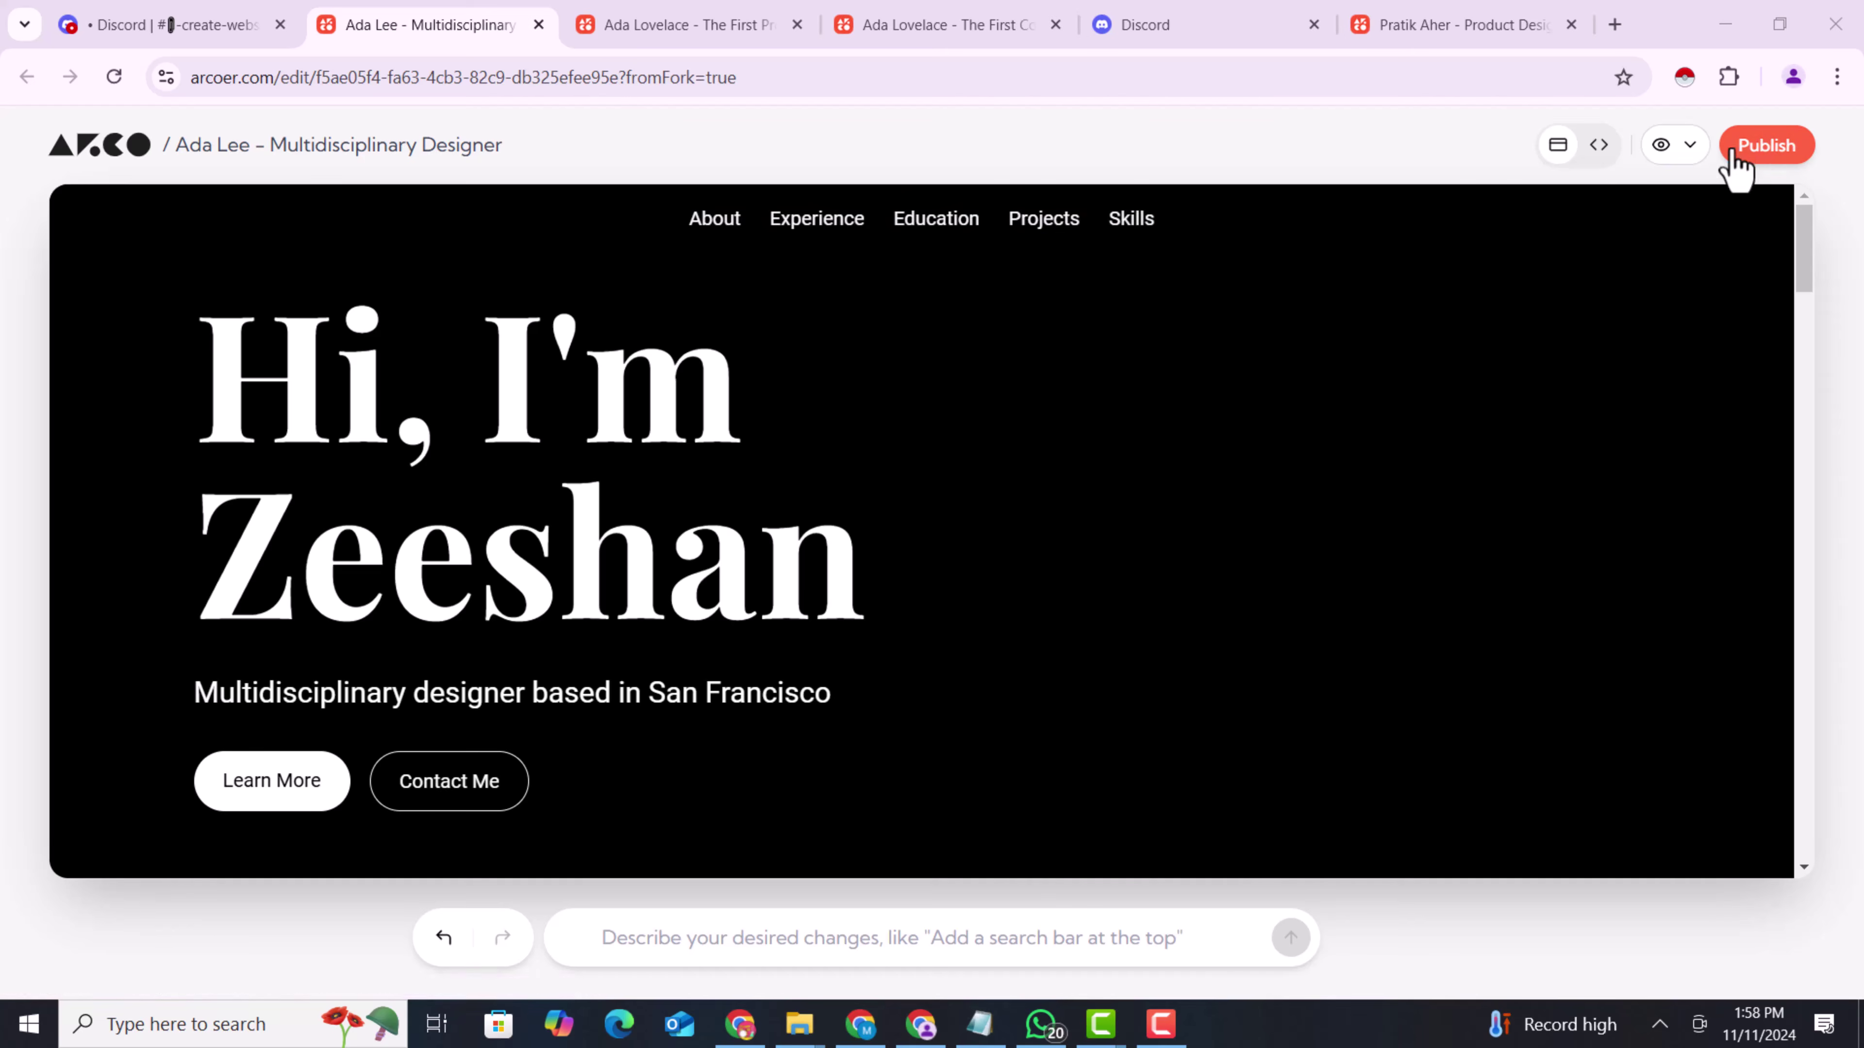
# Check the new navigation menu while moving through the page, and publish the updated site
pyautogui.scroll(-15, 1539, 460)
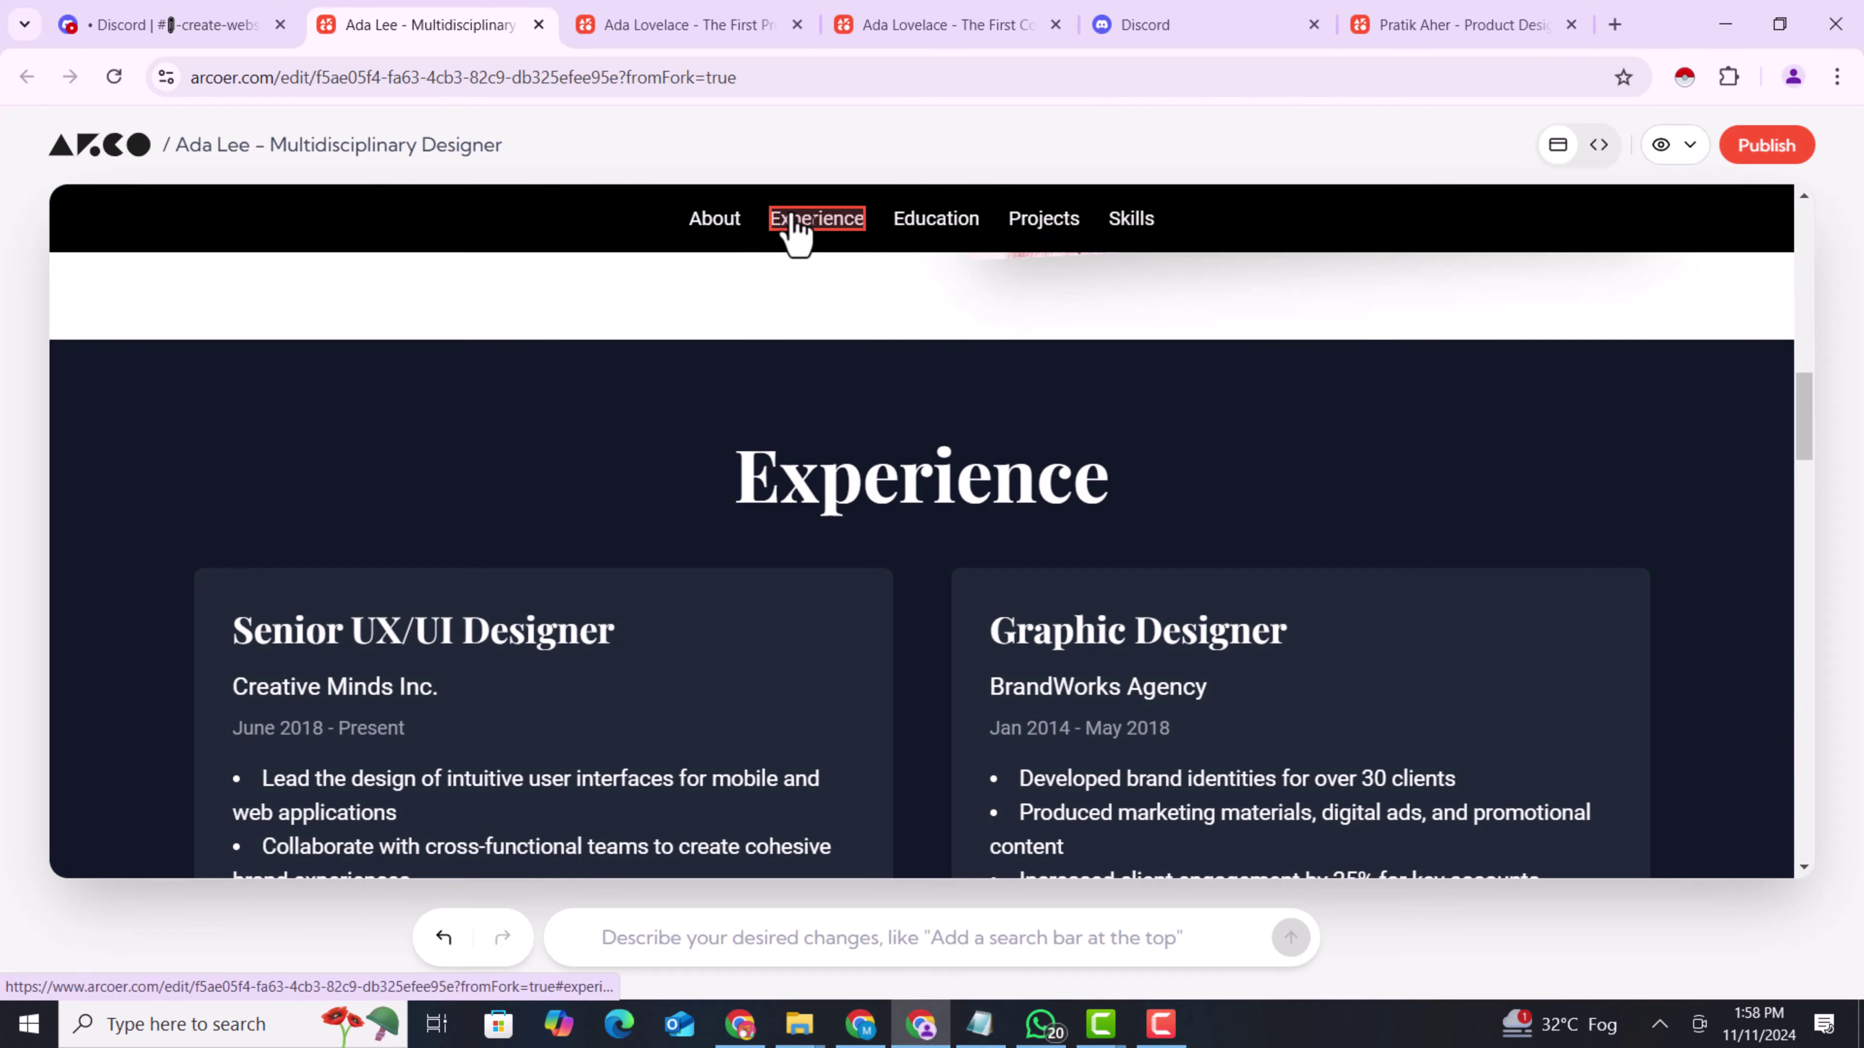
pyautogui.click(718, 229)
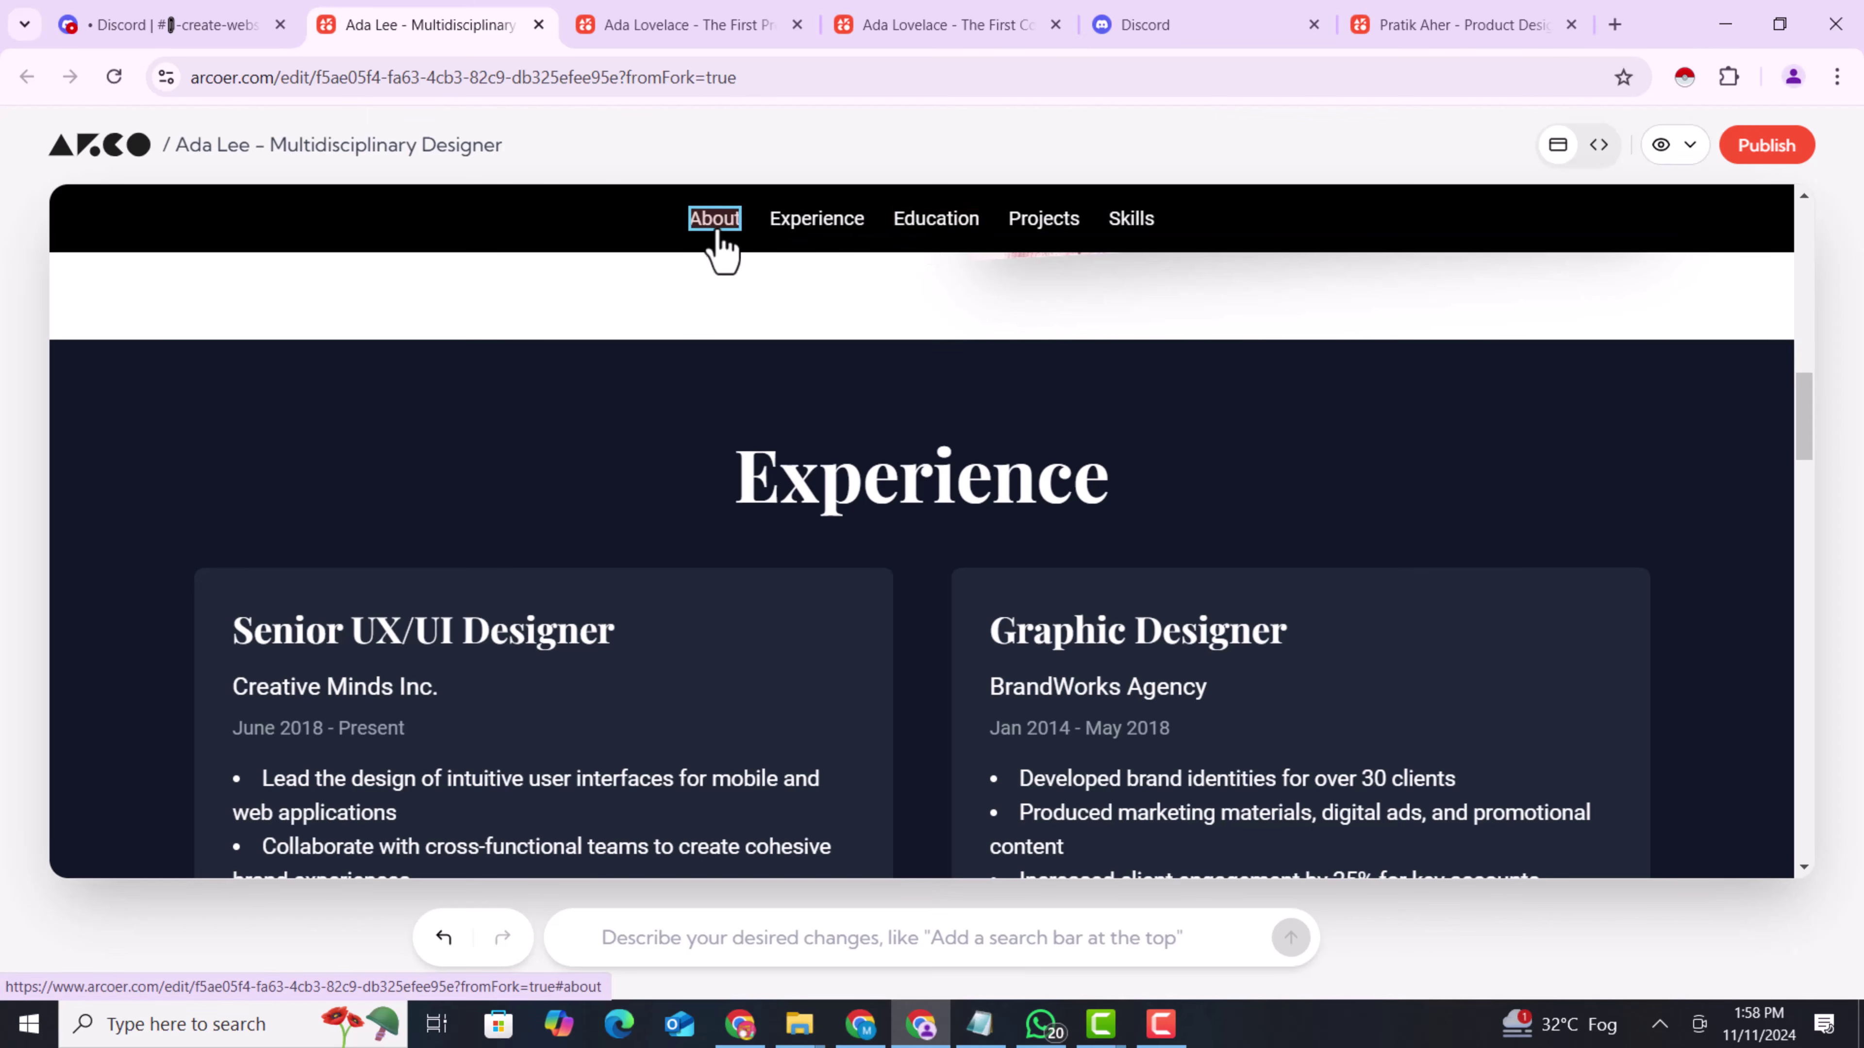
pyautogui.click(1767, 145)
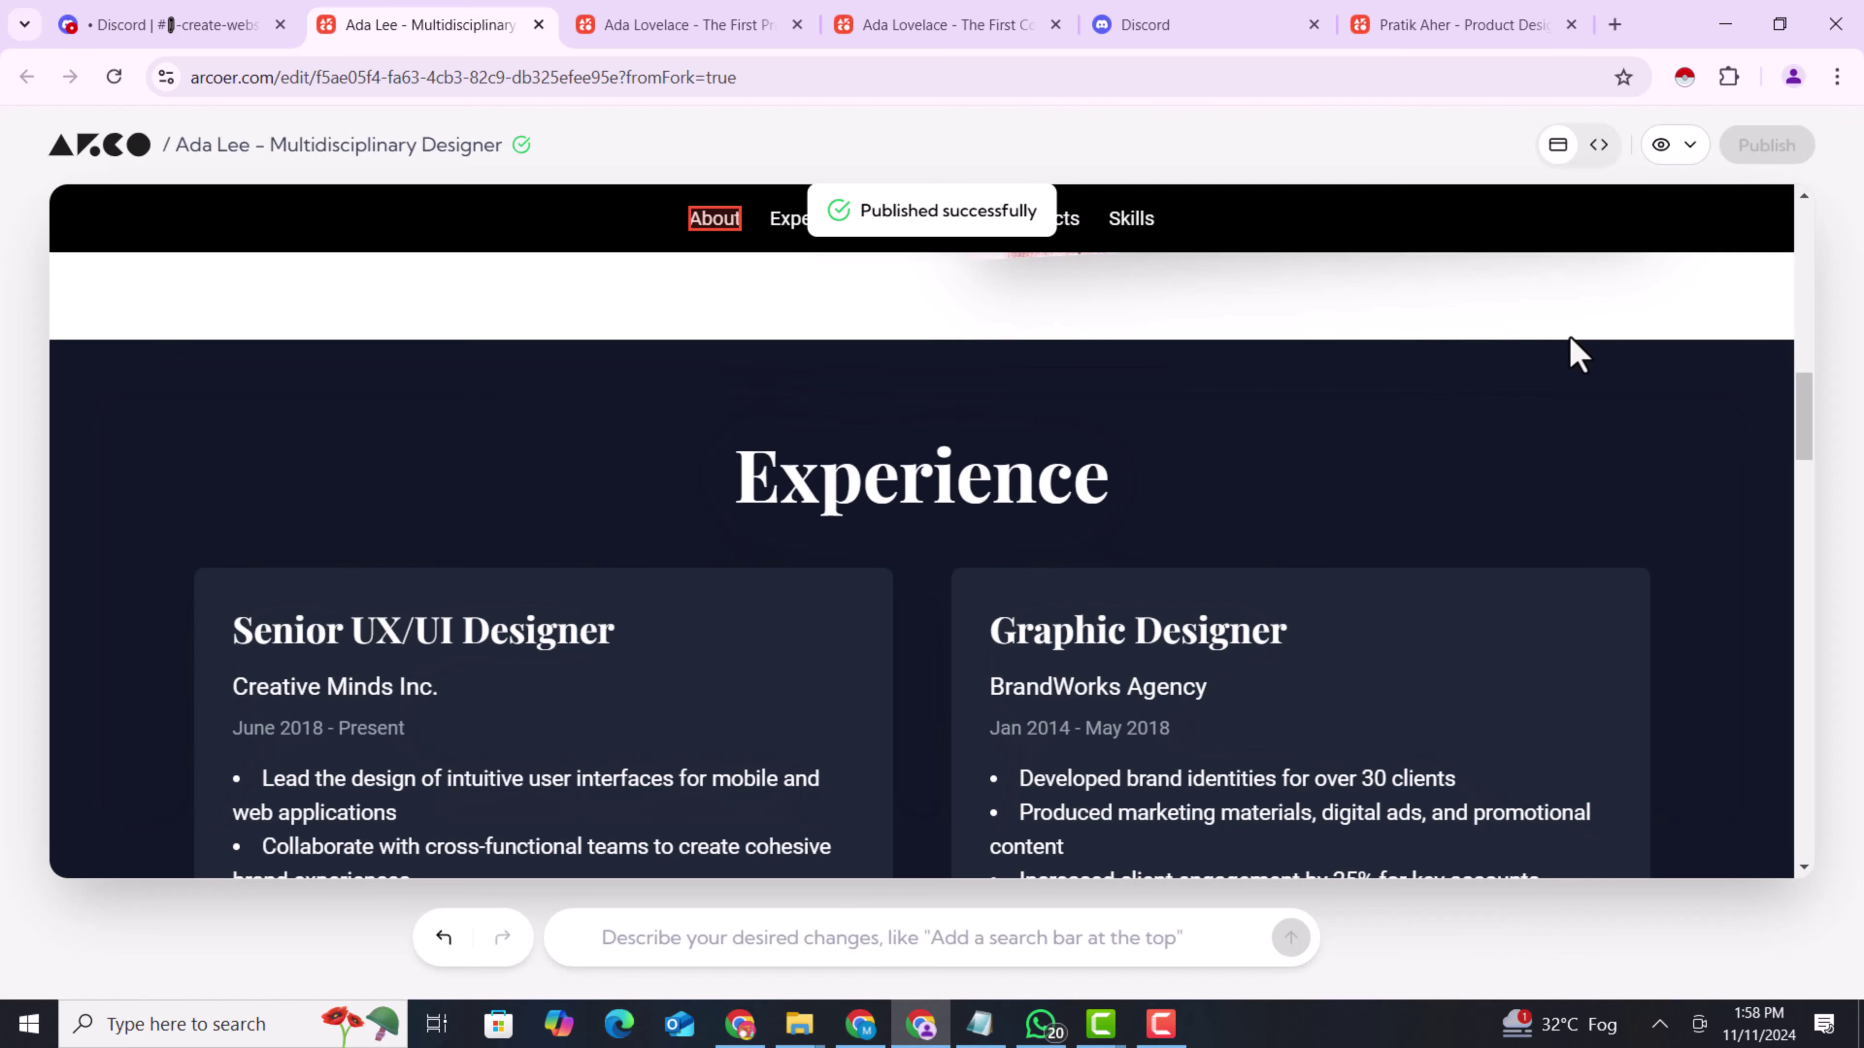
# Preview the site, test the About, Experience and Education menu links, and return to editing
pyautogui.click(1660, 147)
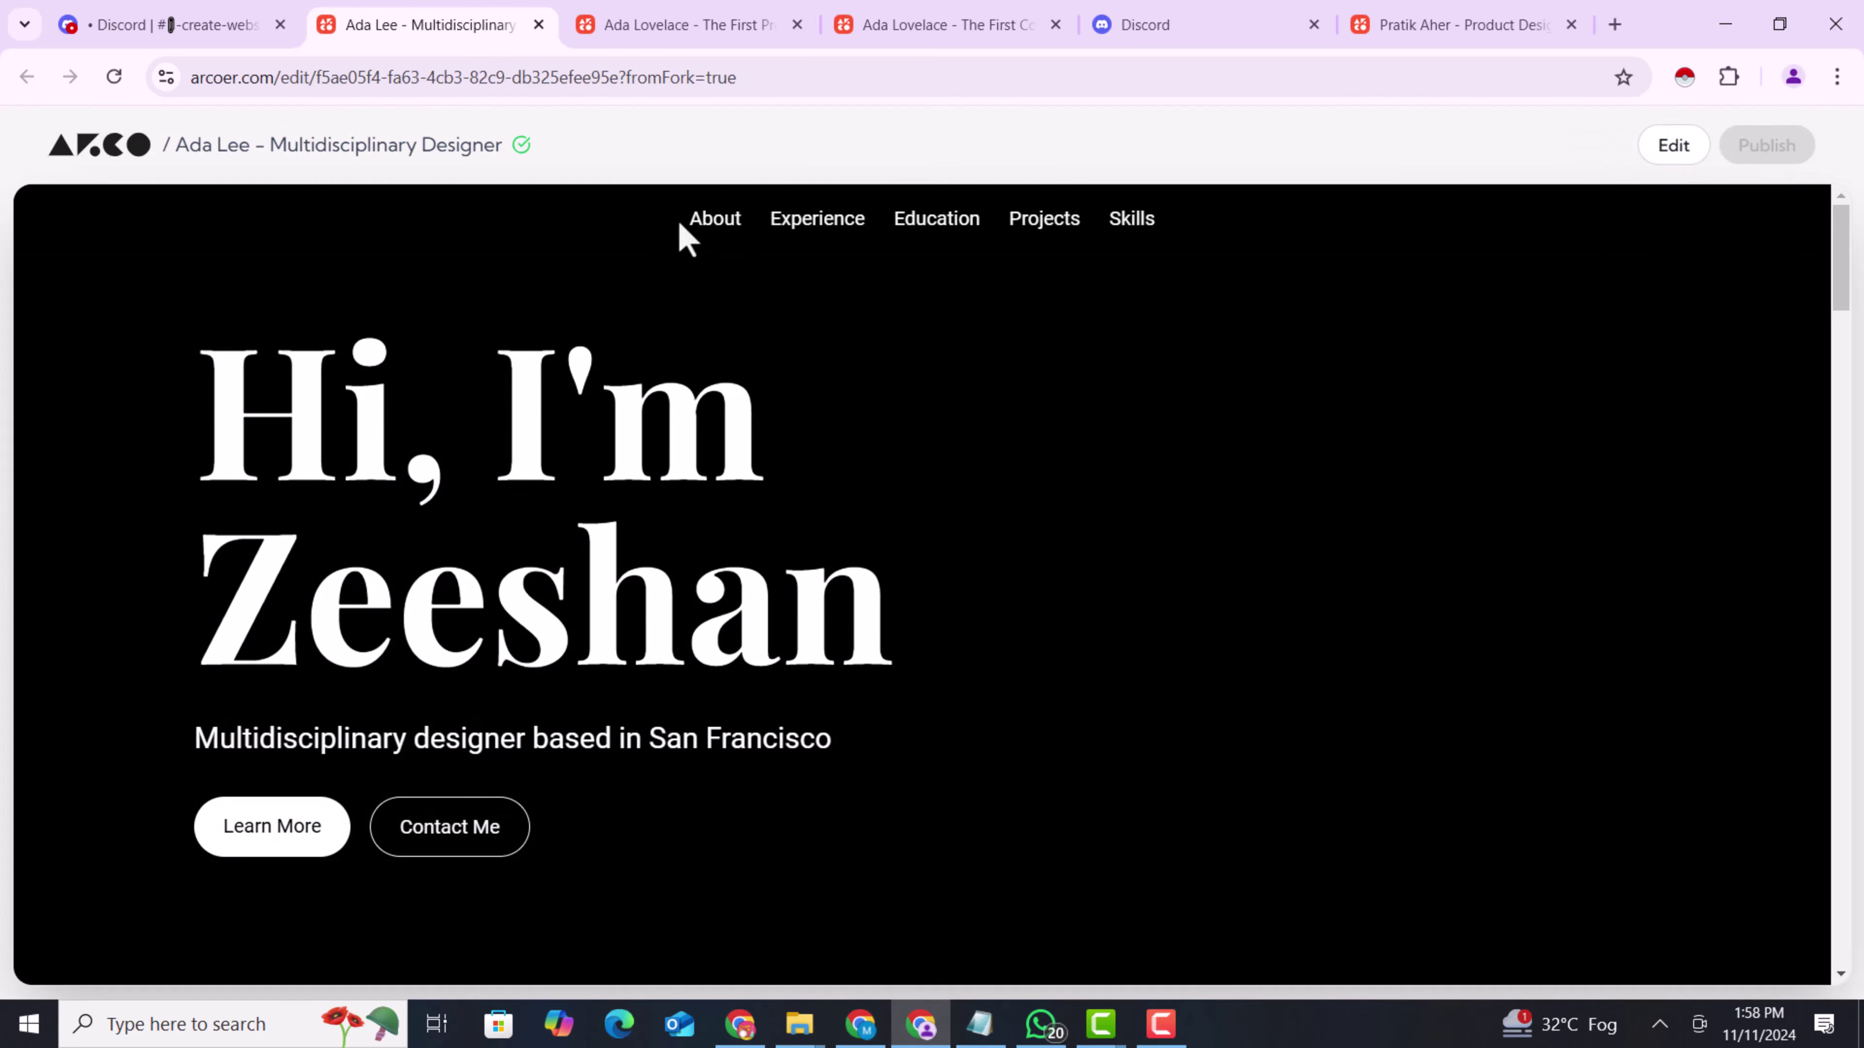
pyautogui.click(715, 220)
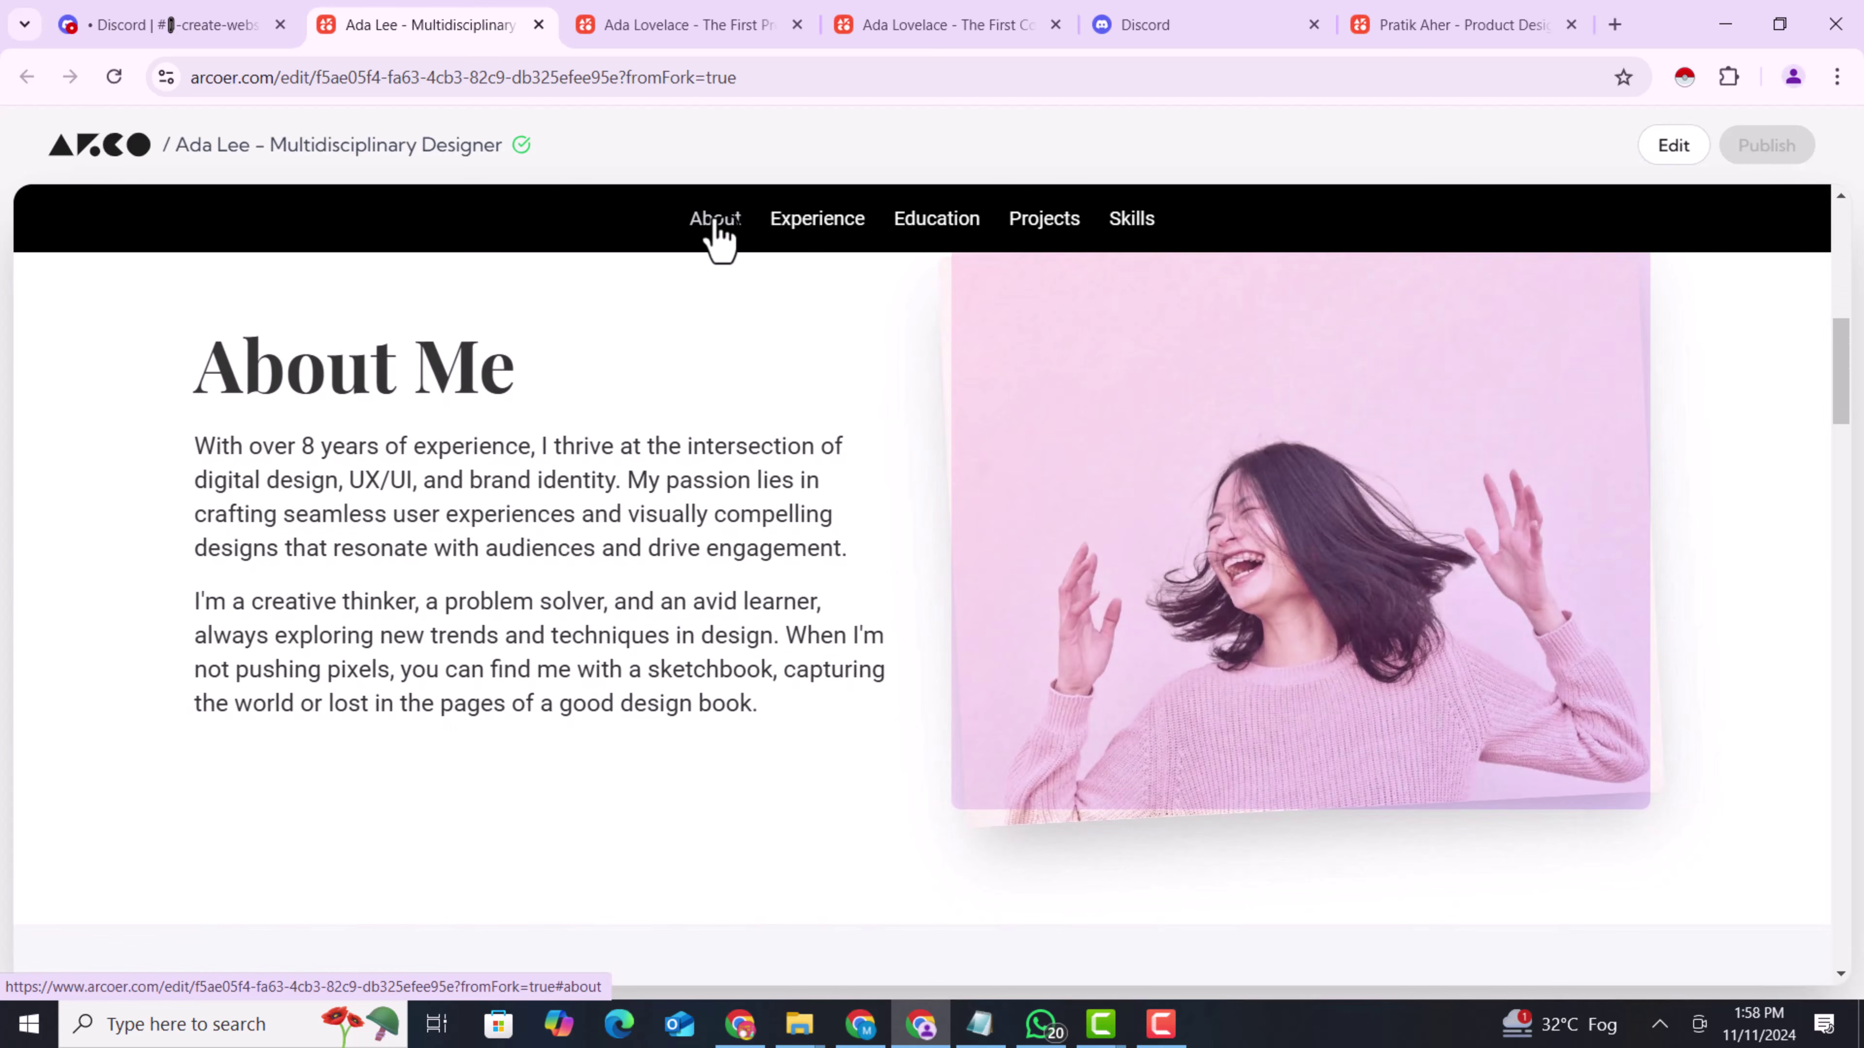
pyautogui.click(806, 227)
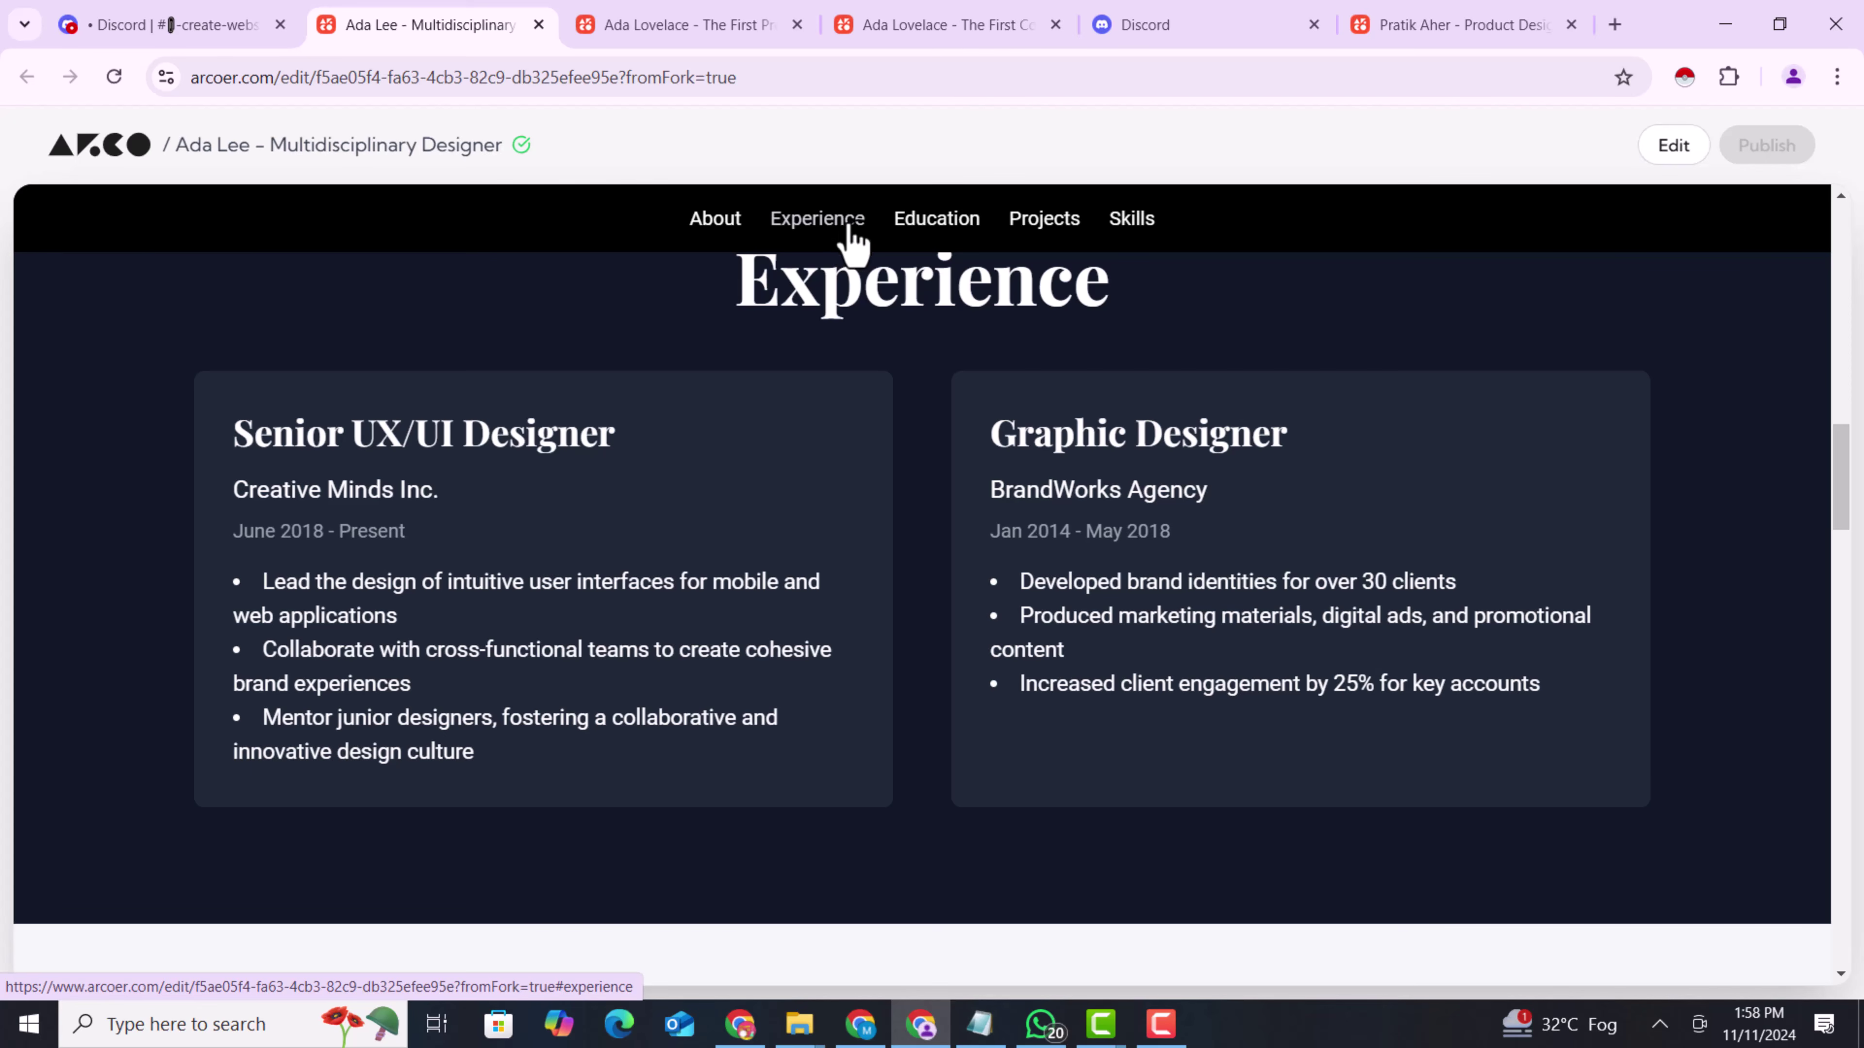
pyautogui.click(965, 233)
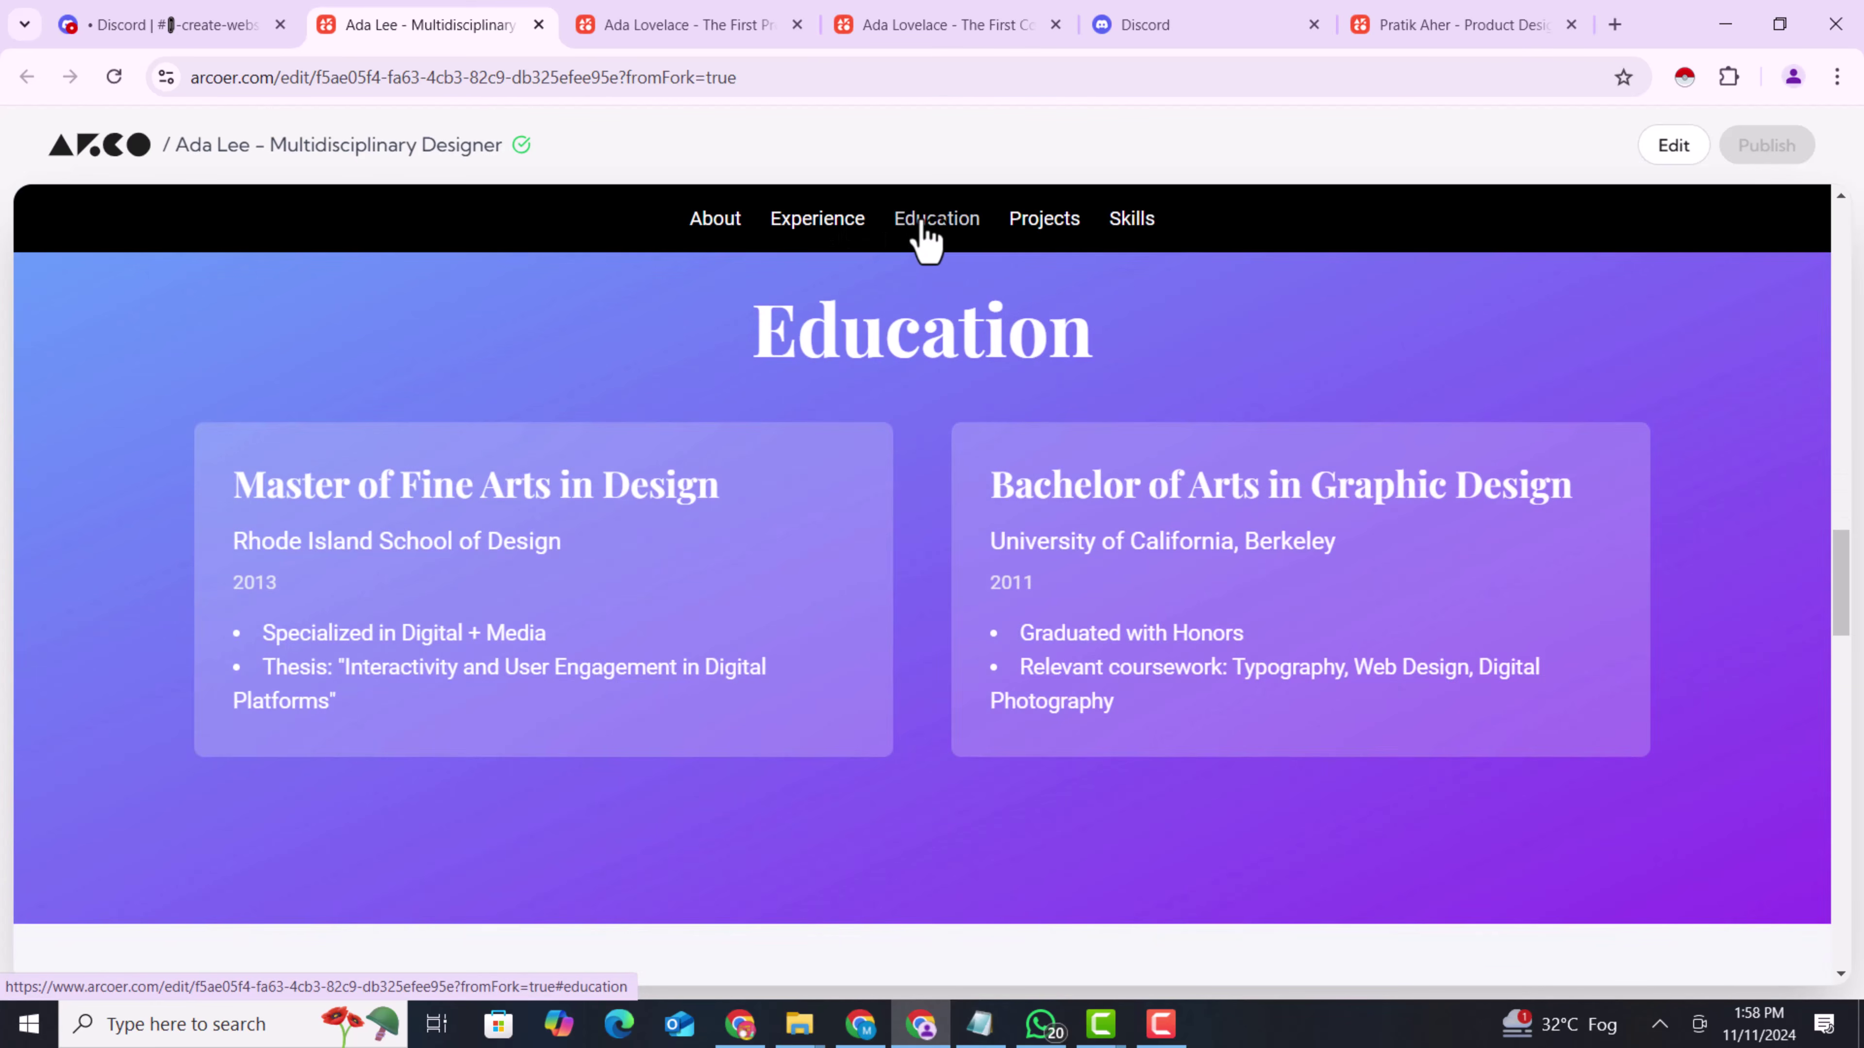
pyautogui.click(708, 219)
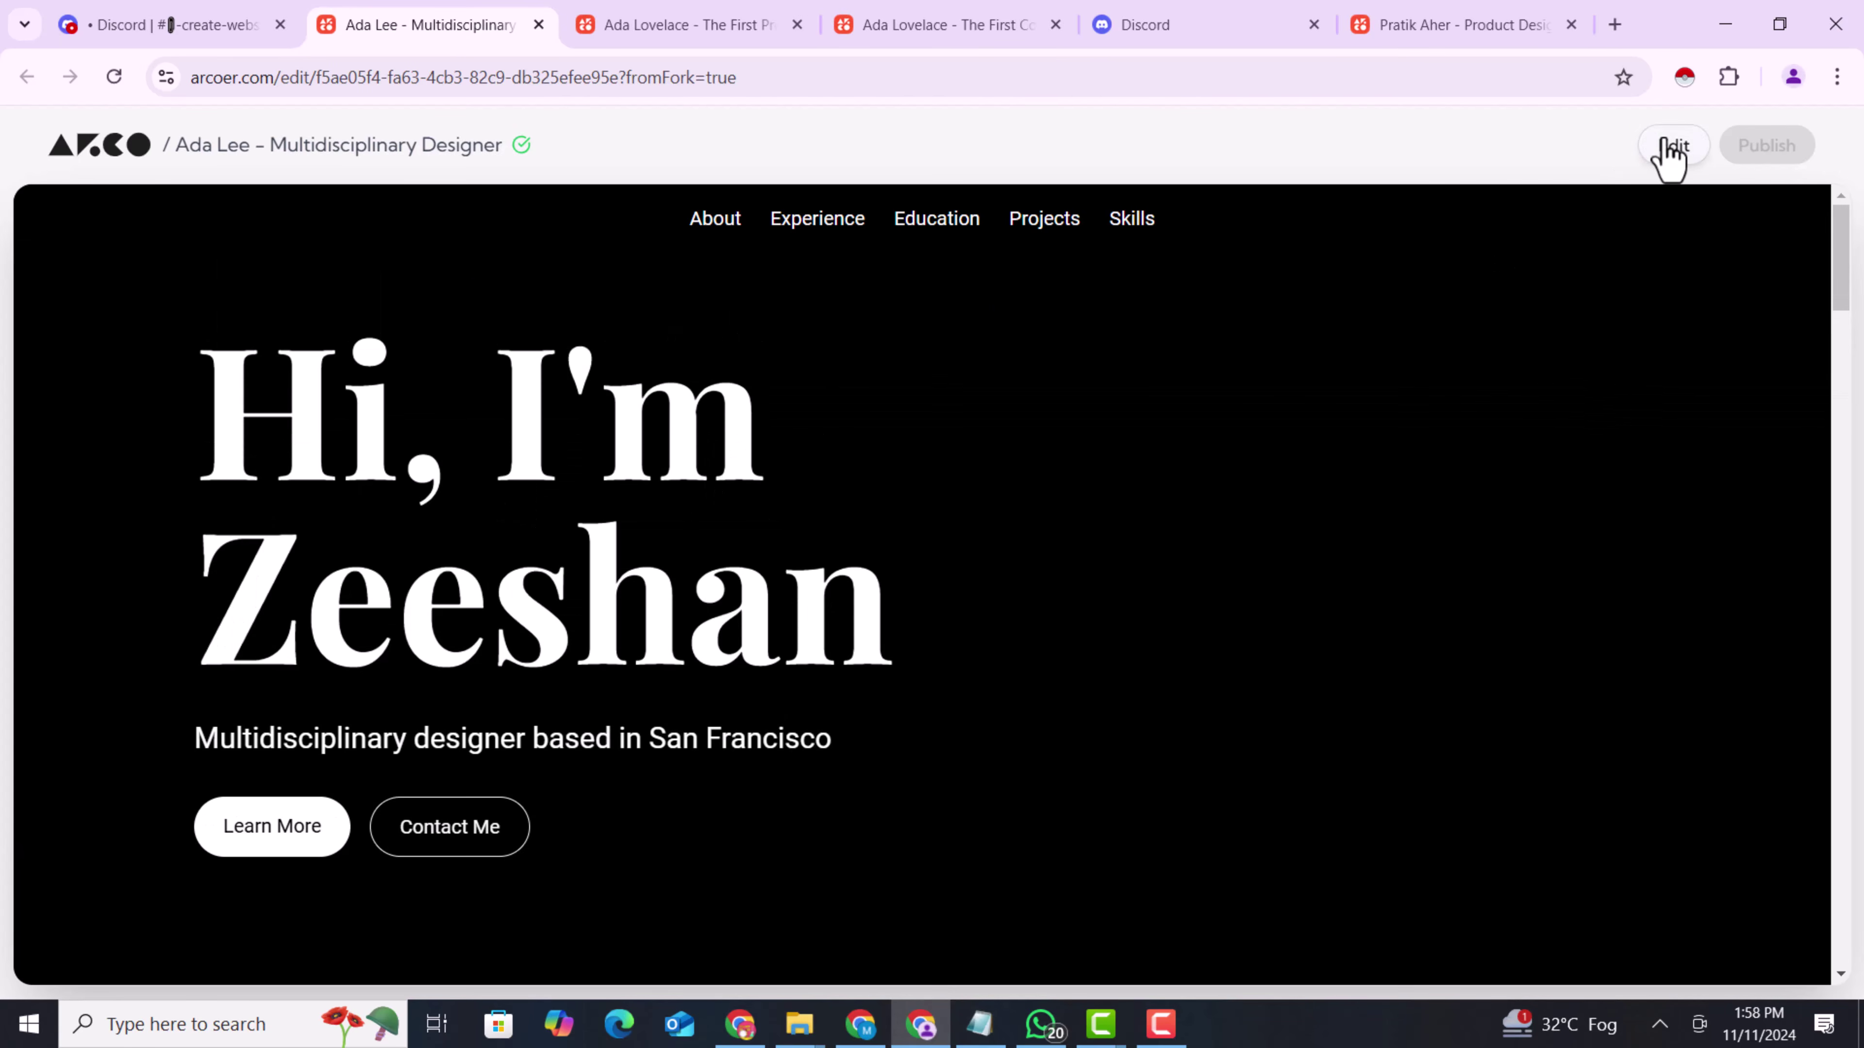
pyautogui.click(1668, 147)
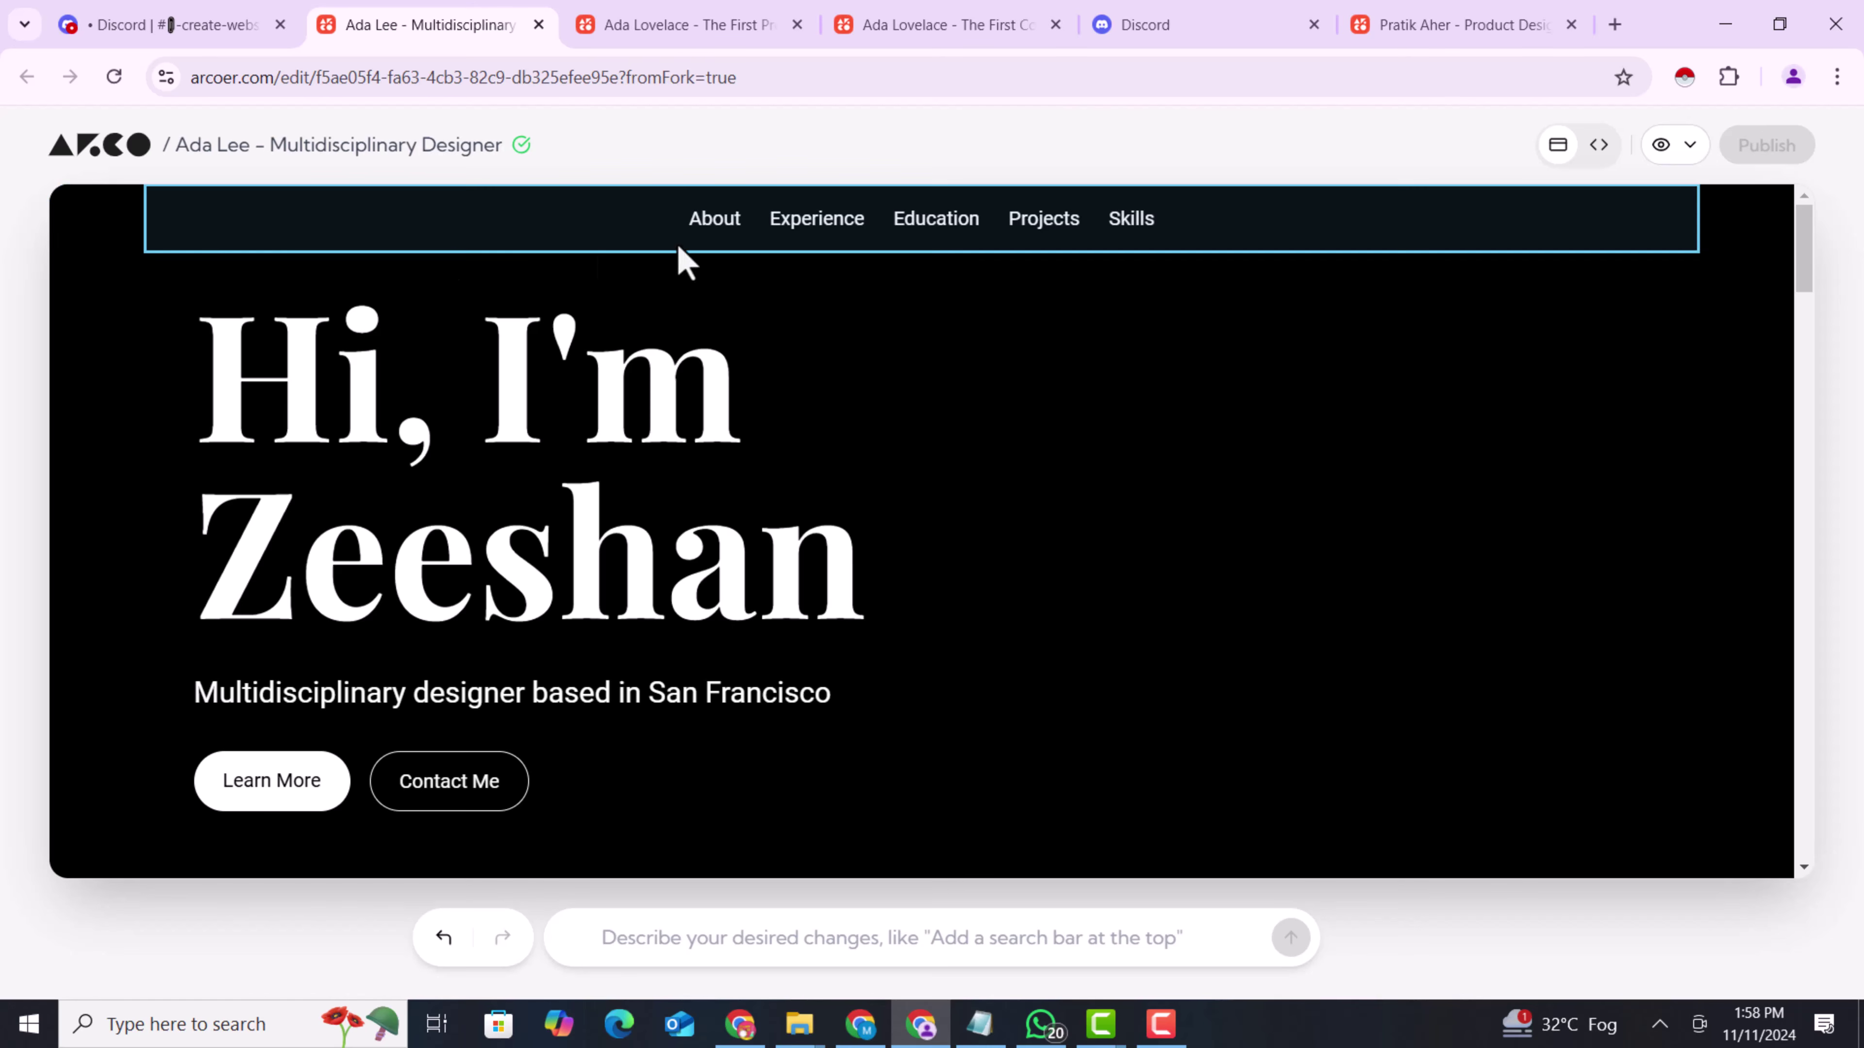
# Select the navigation bar, submit the prompt "Change background to White and text to black", and review the page
pyautogui.click(103, 221)
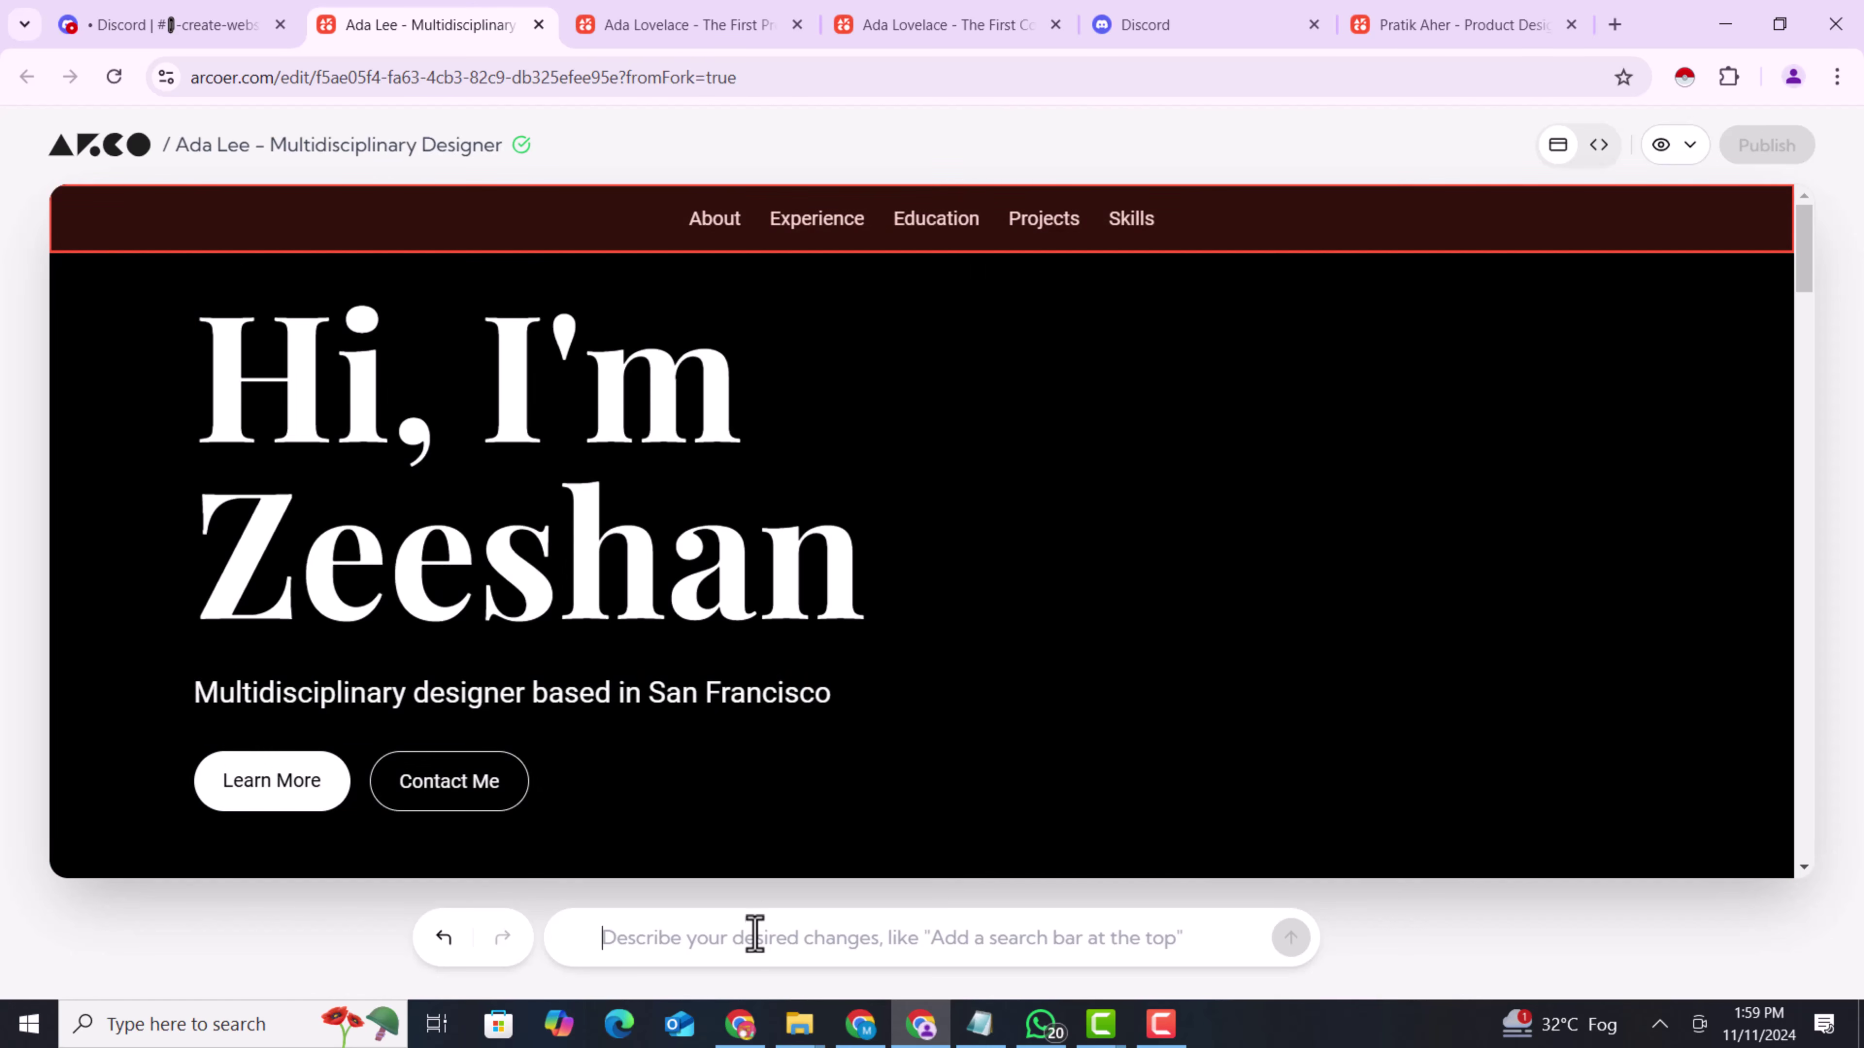
pyautogui.click(754, 937)
pyautogui.write('Cha')
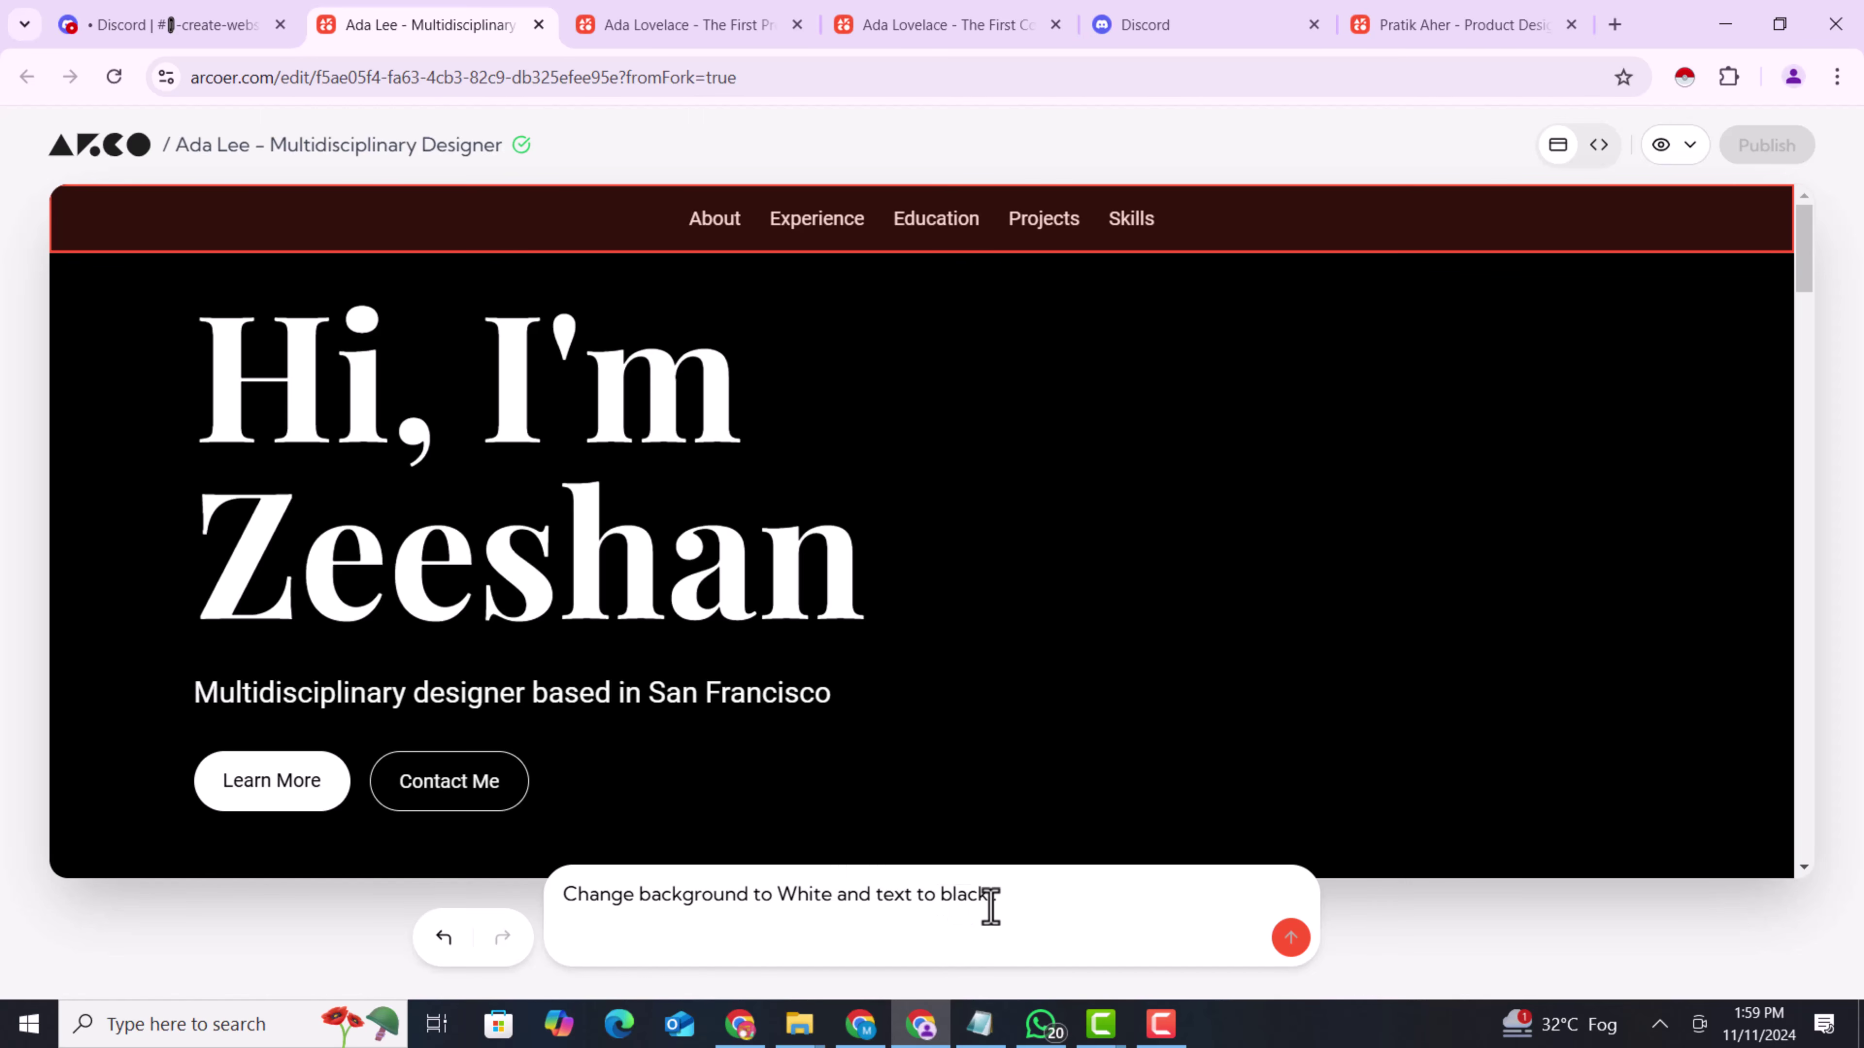
pyautogui.press('Return')
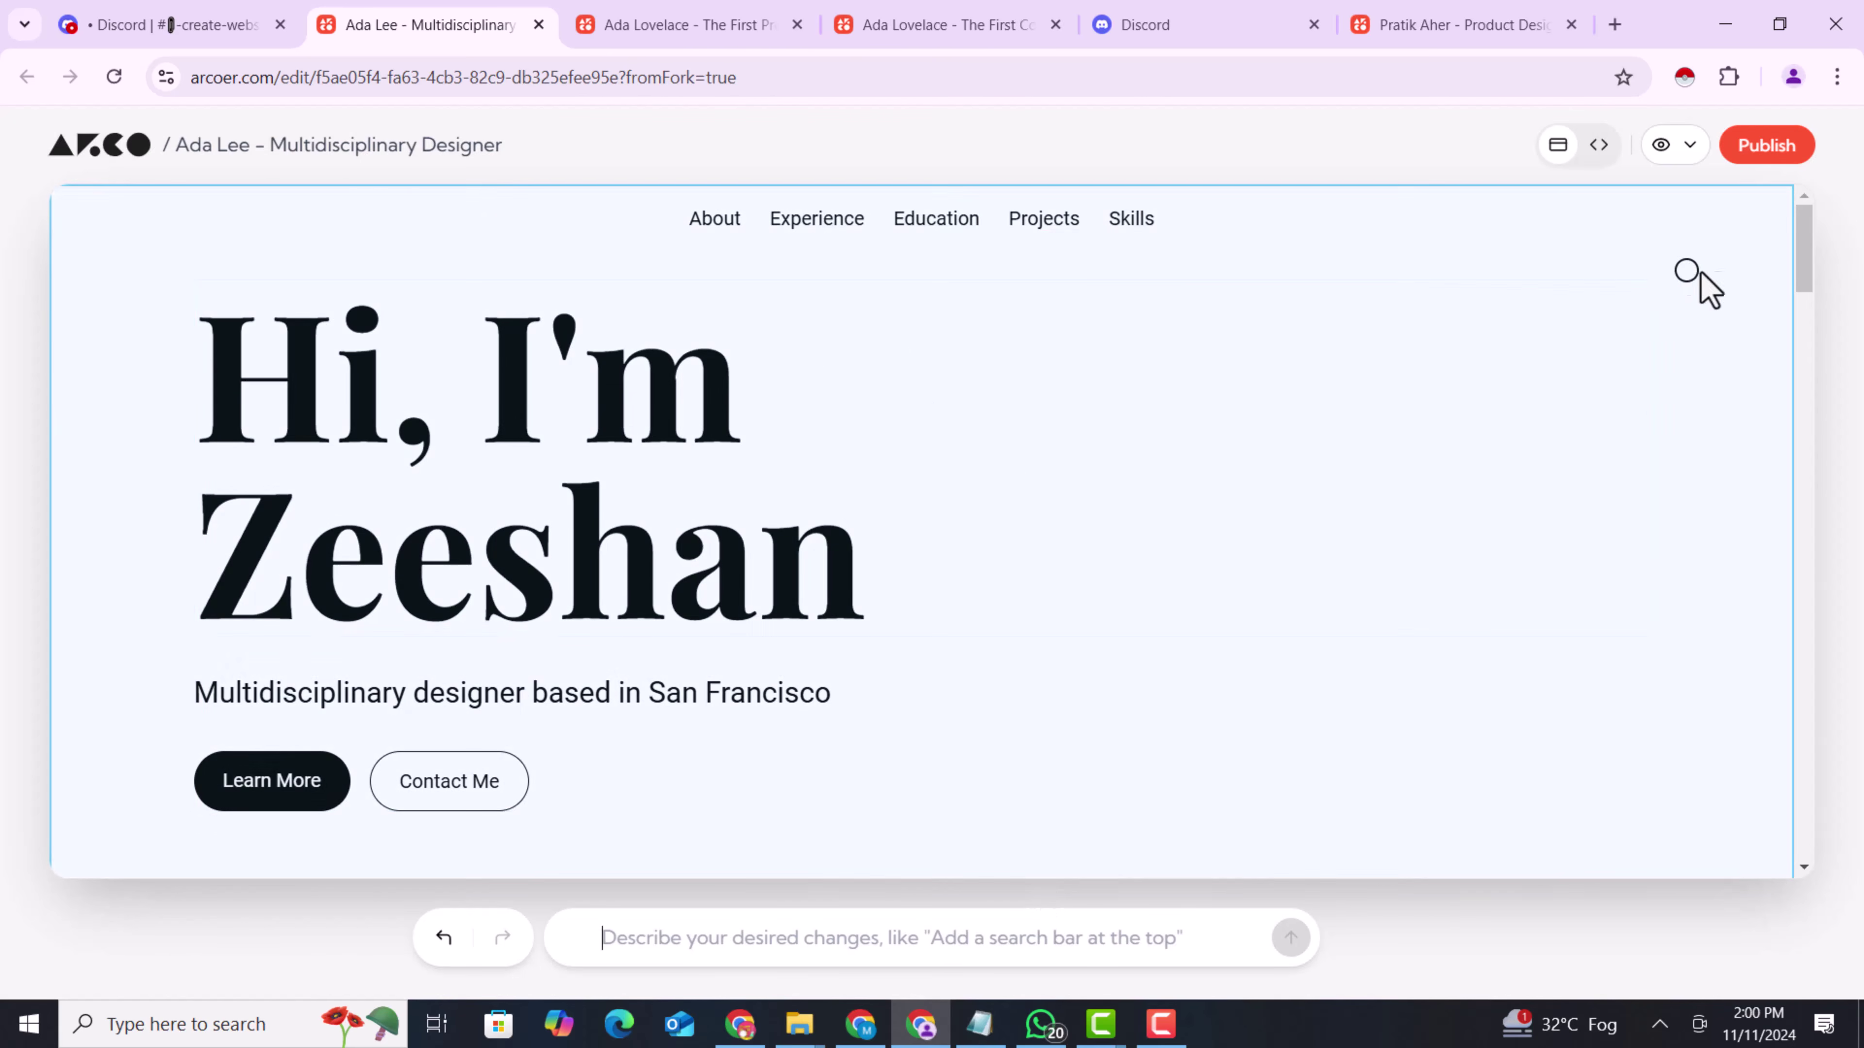
pyautogui.scroll(-15, 1468, 628)
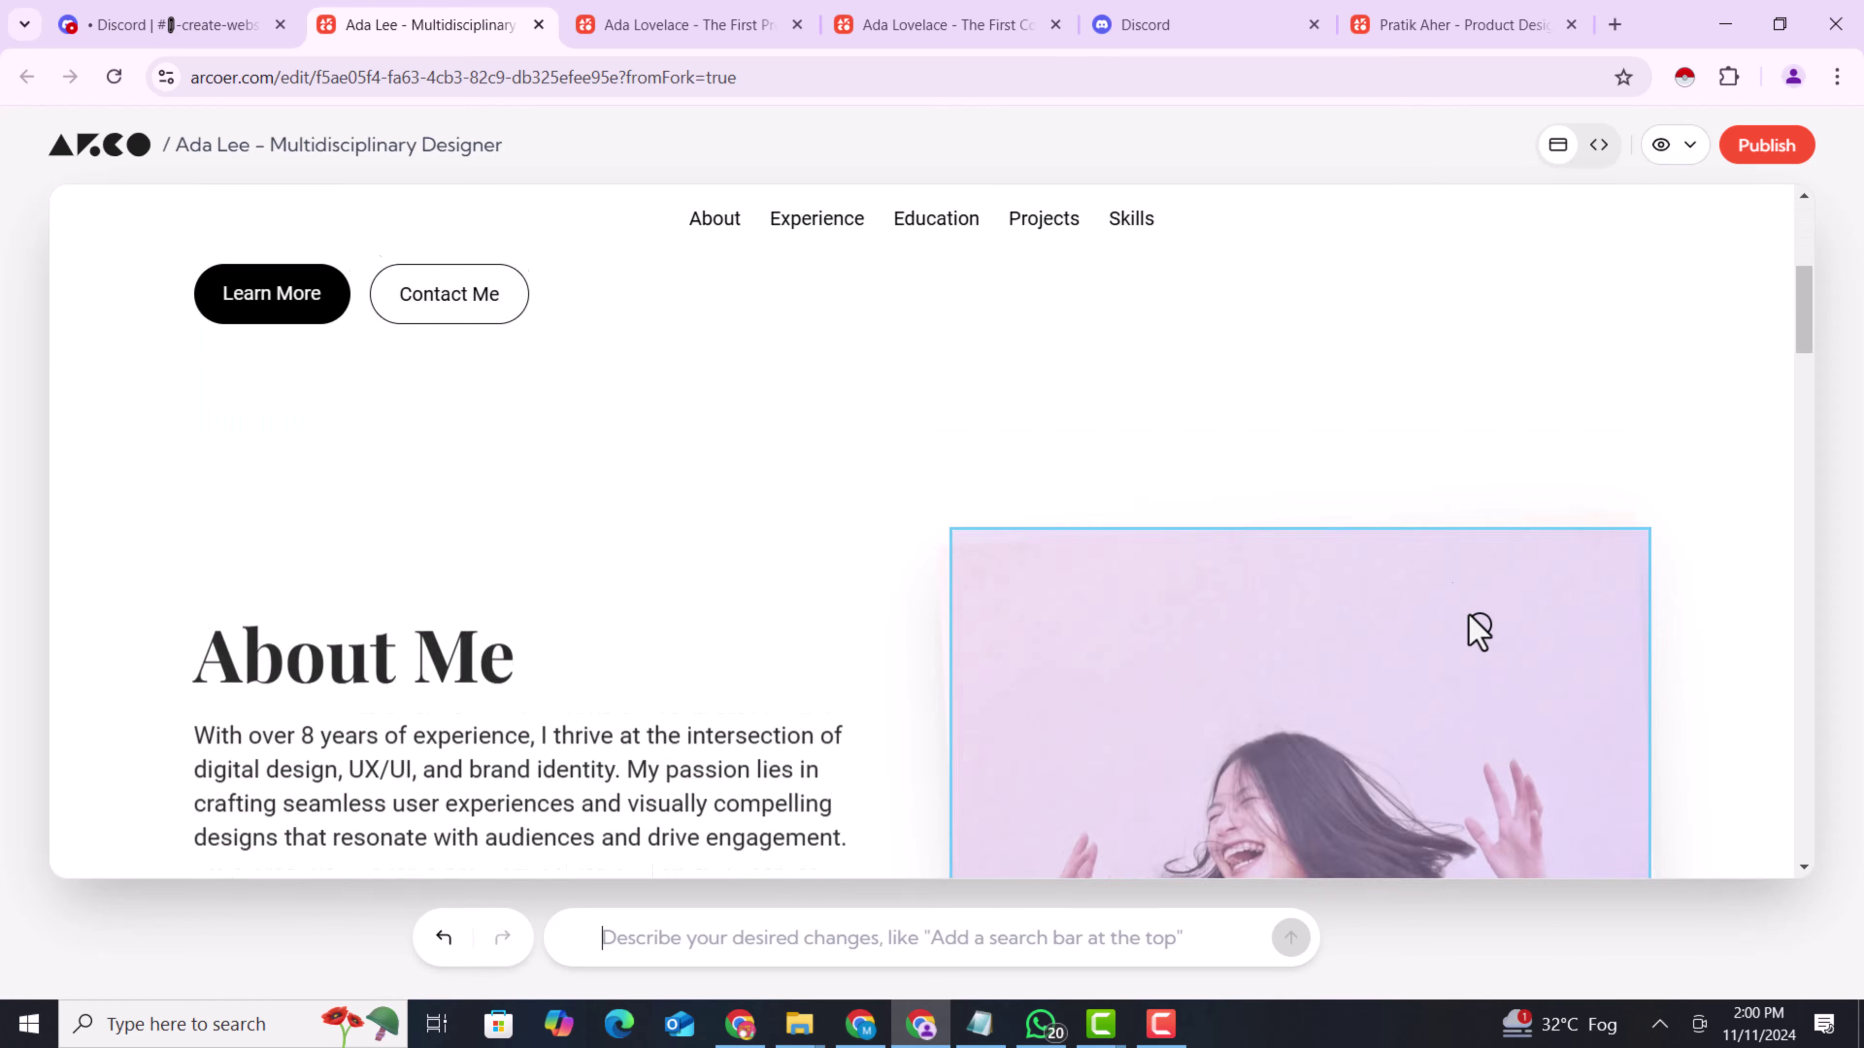
# Review the page from the About Me section down to the Skills section, checking the restyled navigation bar along the way
pyautogui.scroll(-5, 1478, 628)
pyautogui.scroll(6, 1478, 628)
pyautogui.scroll(-9, 1478, 629)
pyautogui.scroll(-8, 1478, 628)
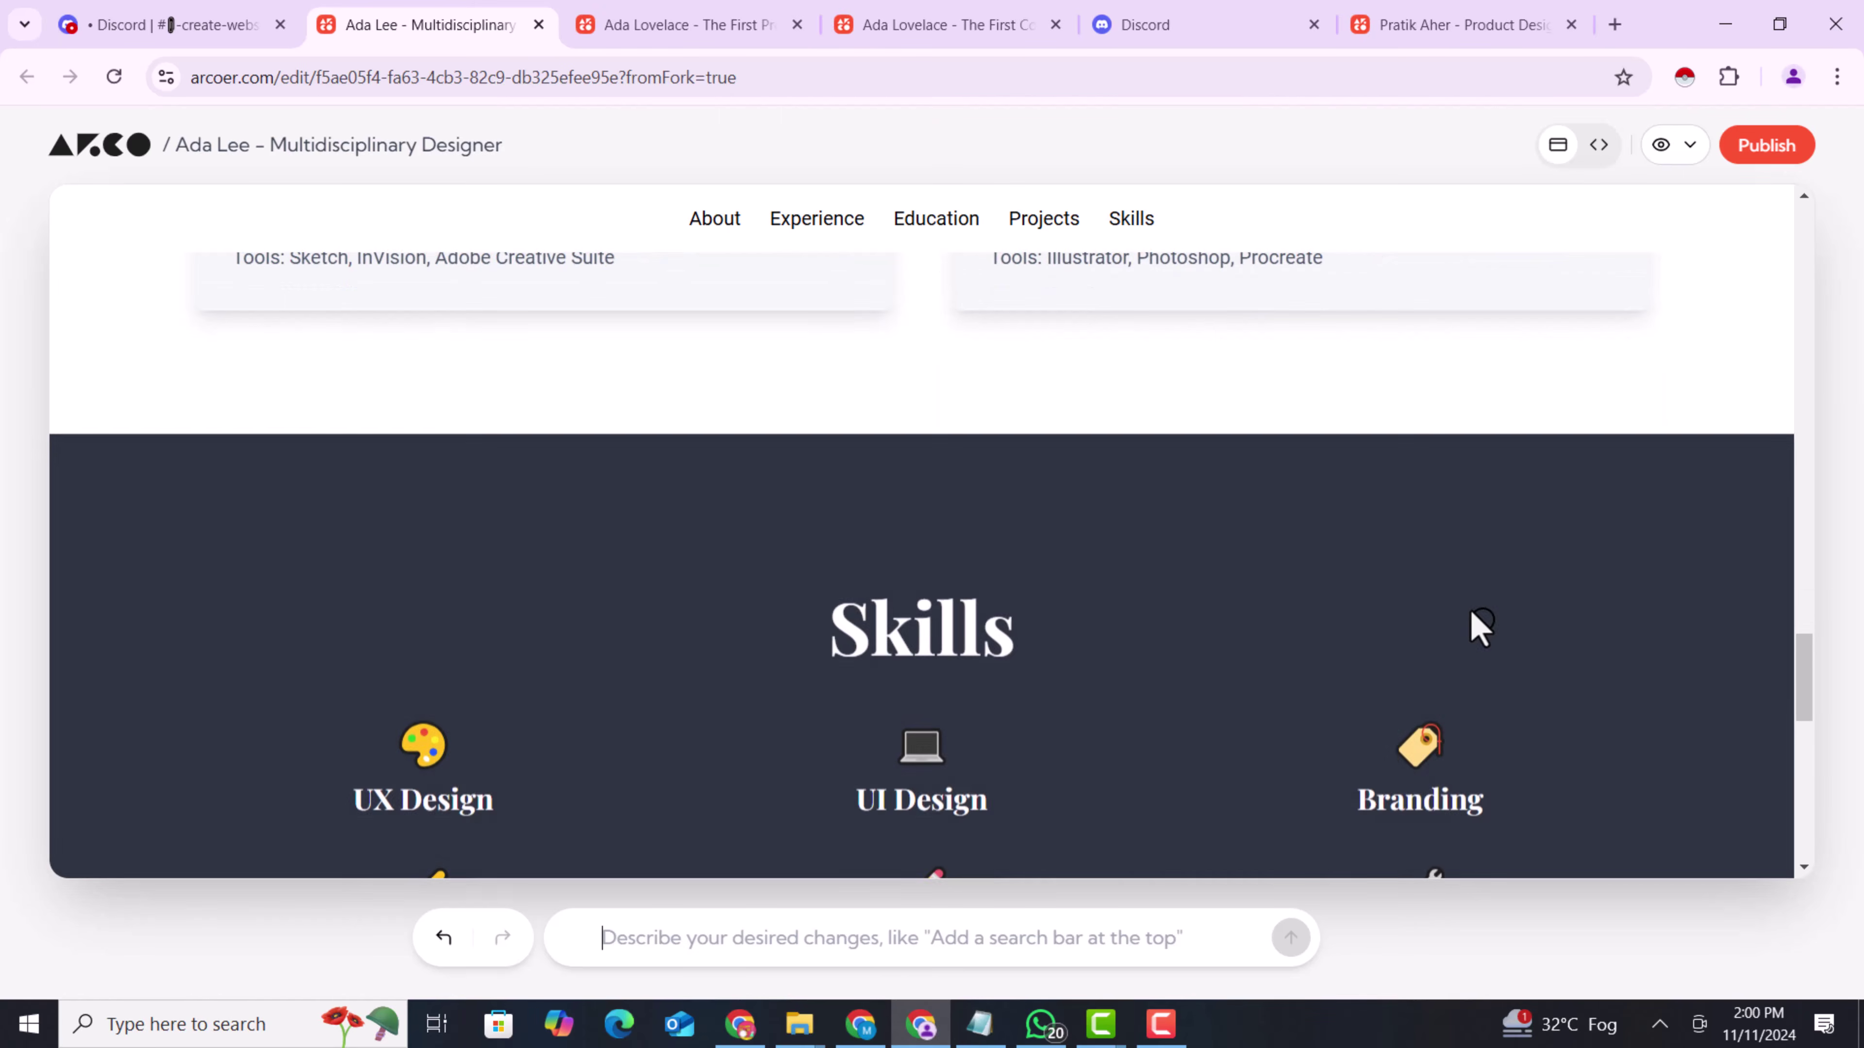
pyautogui.scroll(-5, 1479, 629)
pyautogui.scroll(3, 308, 458)
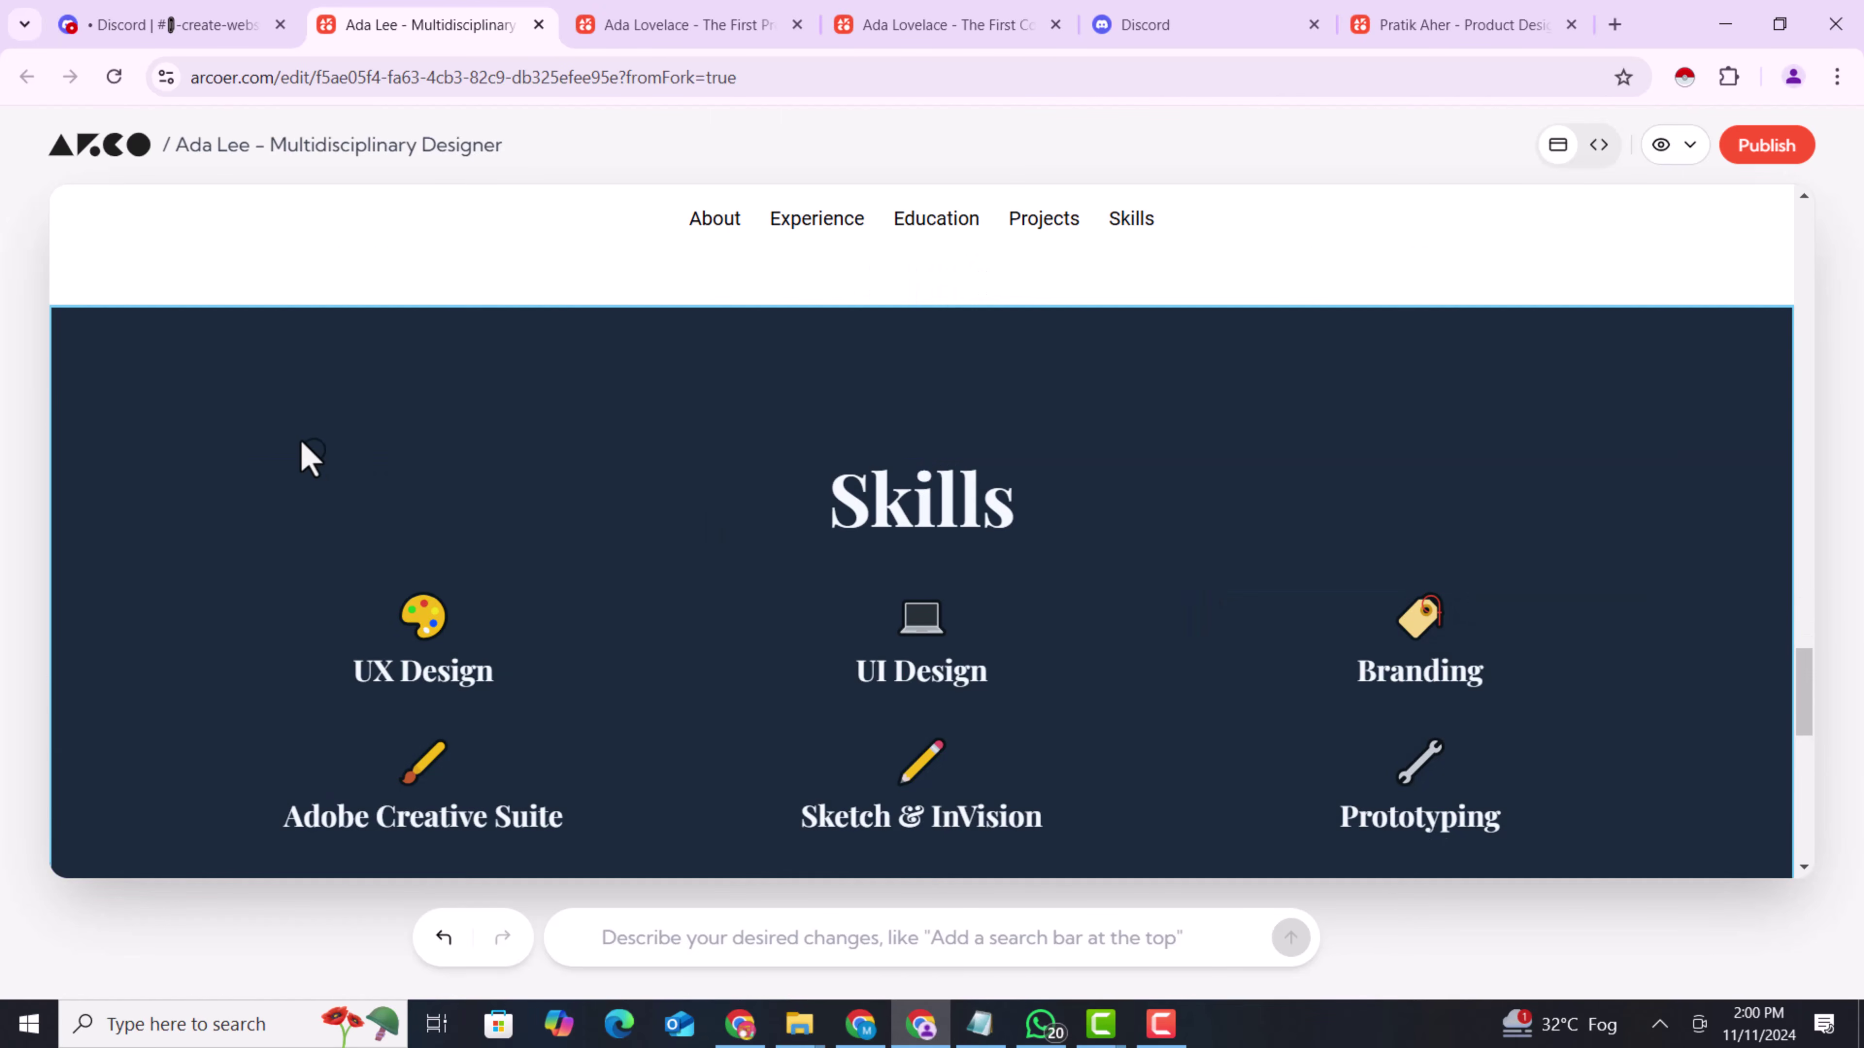
pyautogui.scroll(-3, 305, 461)
pyautogui.scroll(5, 264, 457)
pyautogui.scroll(-1, 366, 521)
pyautogui.scroll(-3, 470, 547)
pyautogui.scroll(2, 124, 416)
pyautogui.scroll(5, 701, 619)
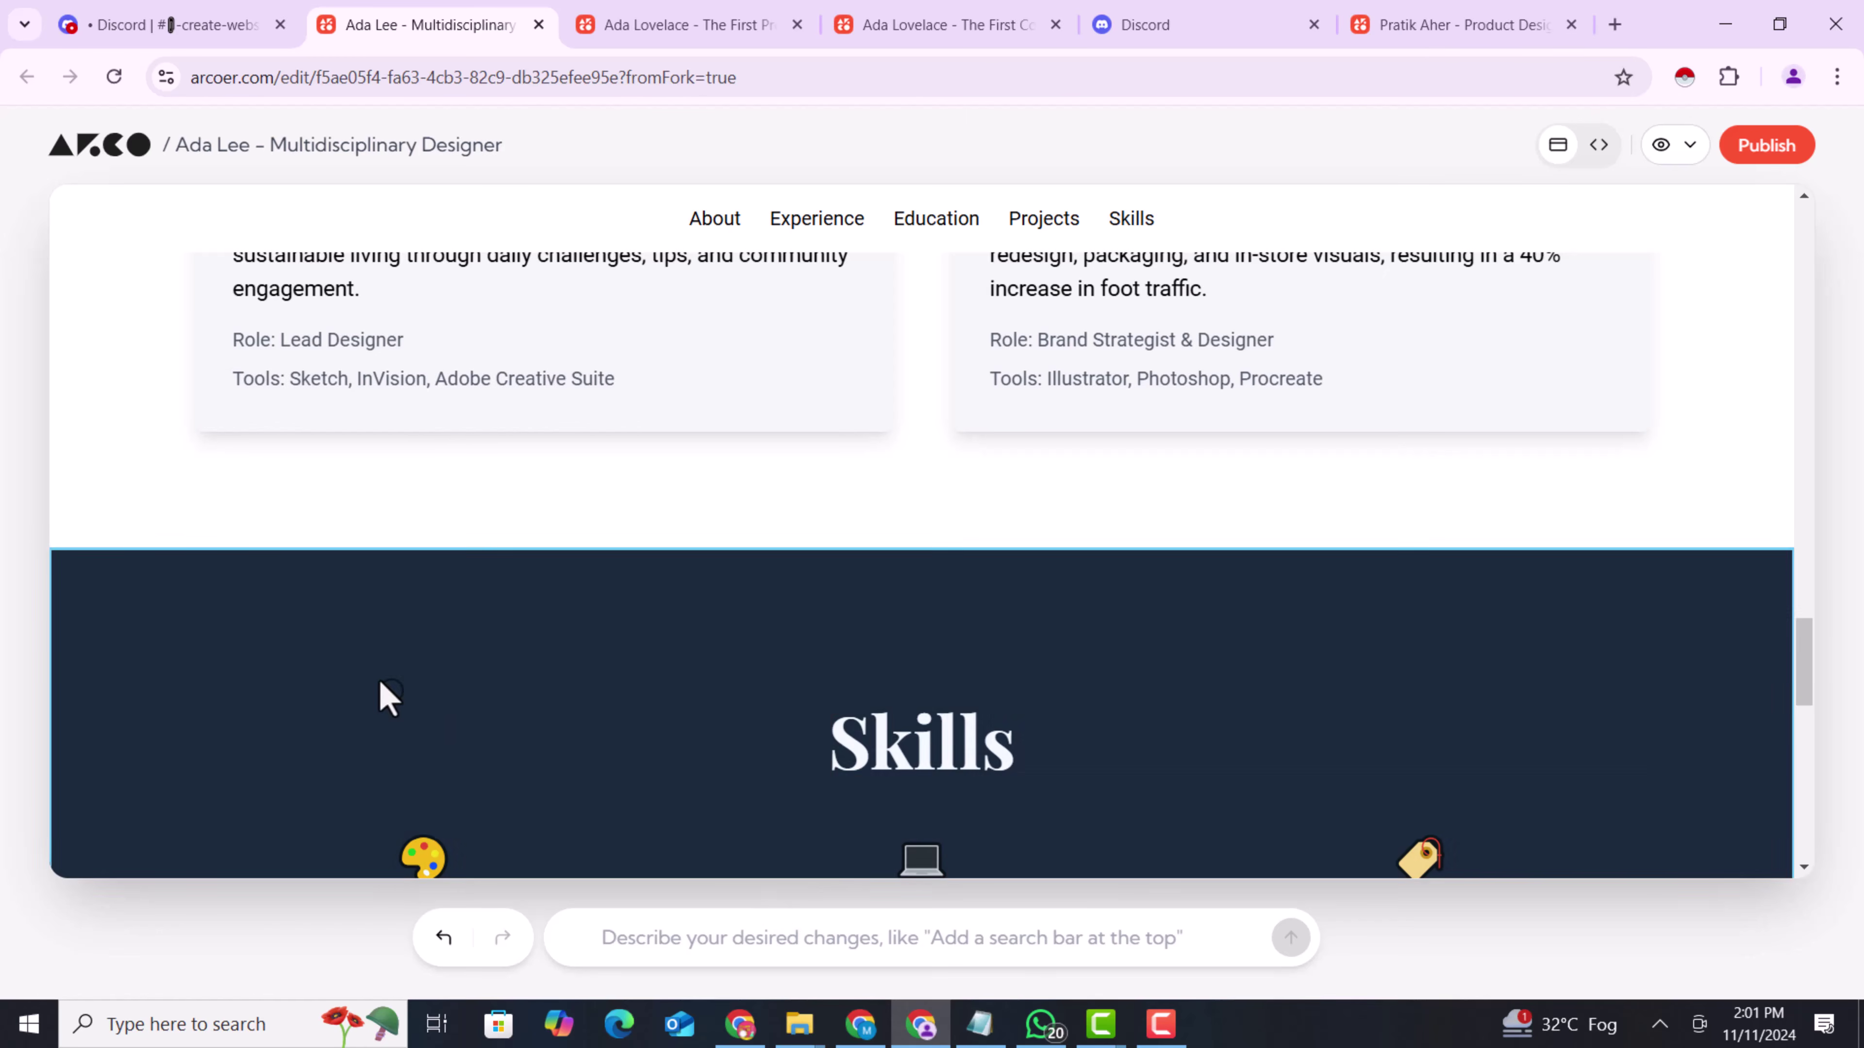
# Select the Skills section and submit the prompt "Change the design of Skills section with all the skills and icons with more visually appealing style."
pyautogui.scroll(-3, 734, 734)
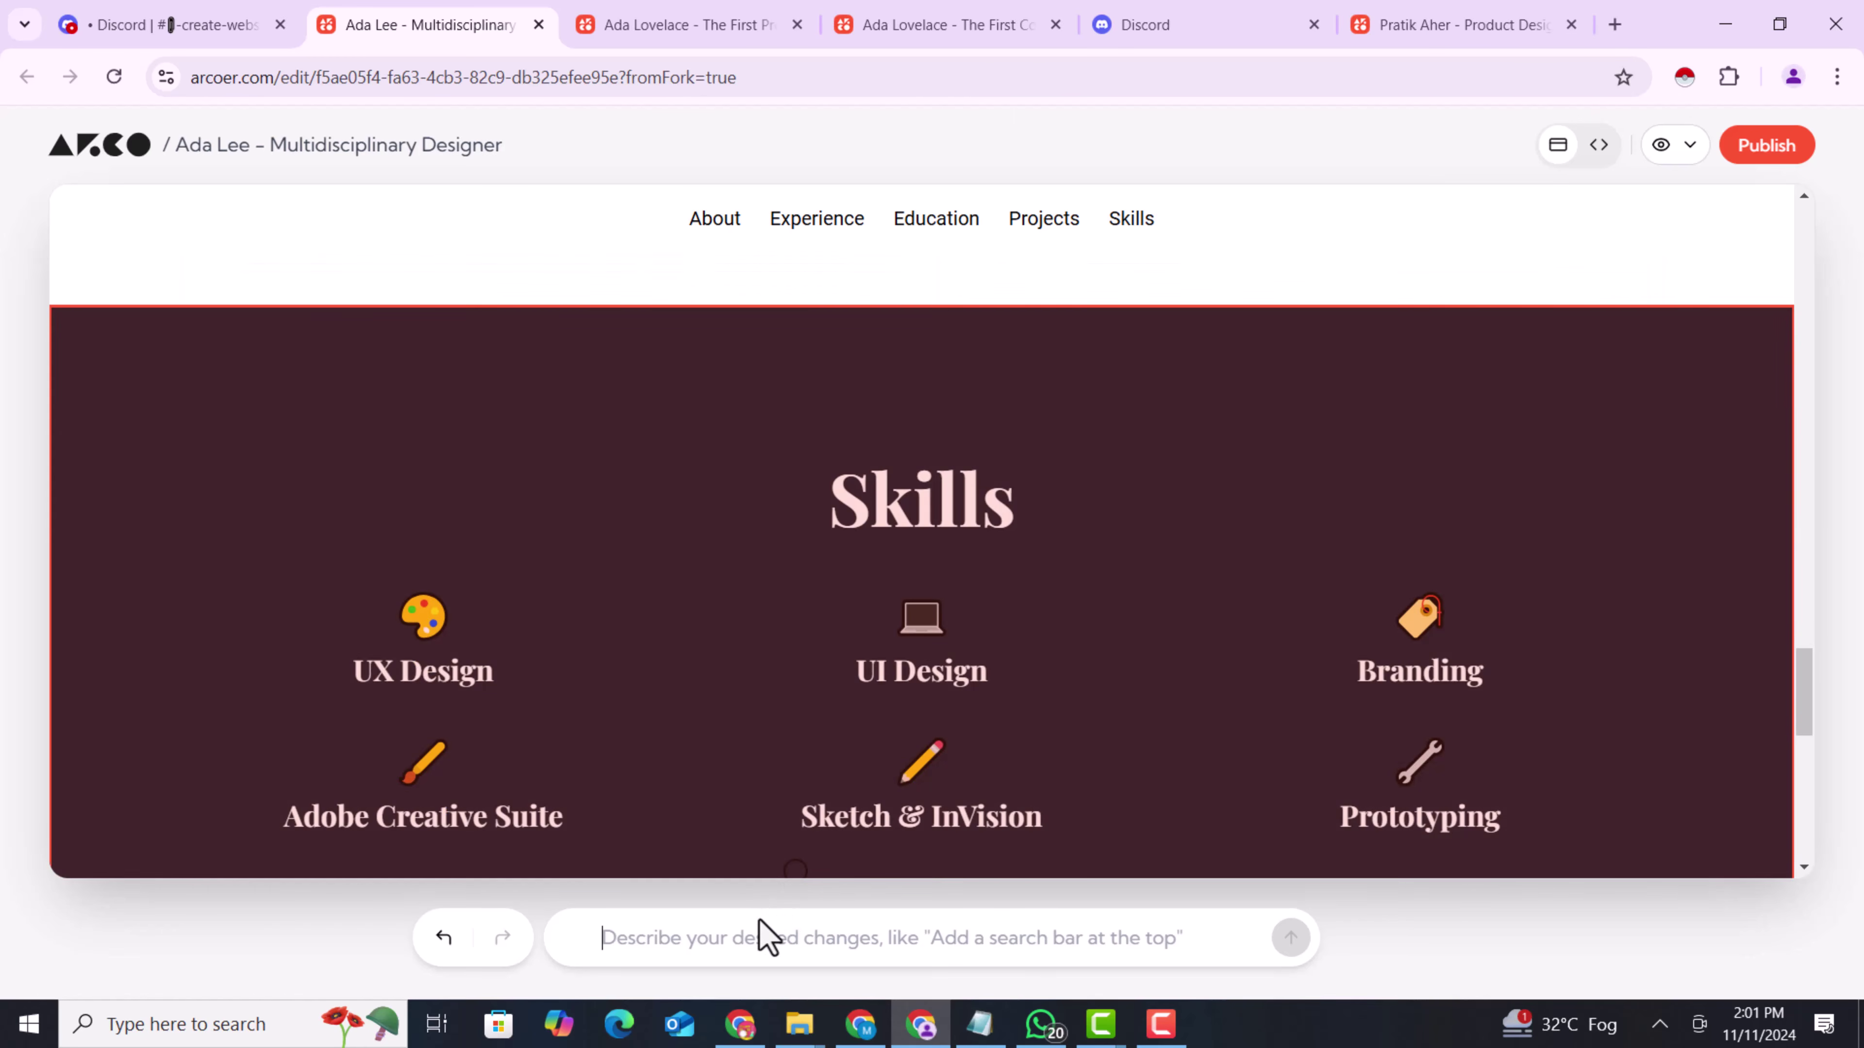
pyautogui.click(767, 934)
pyautogui.write('Change the design of Skills section with all the skills and icons with more visually appealing style.')
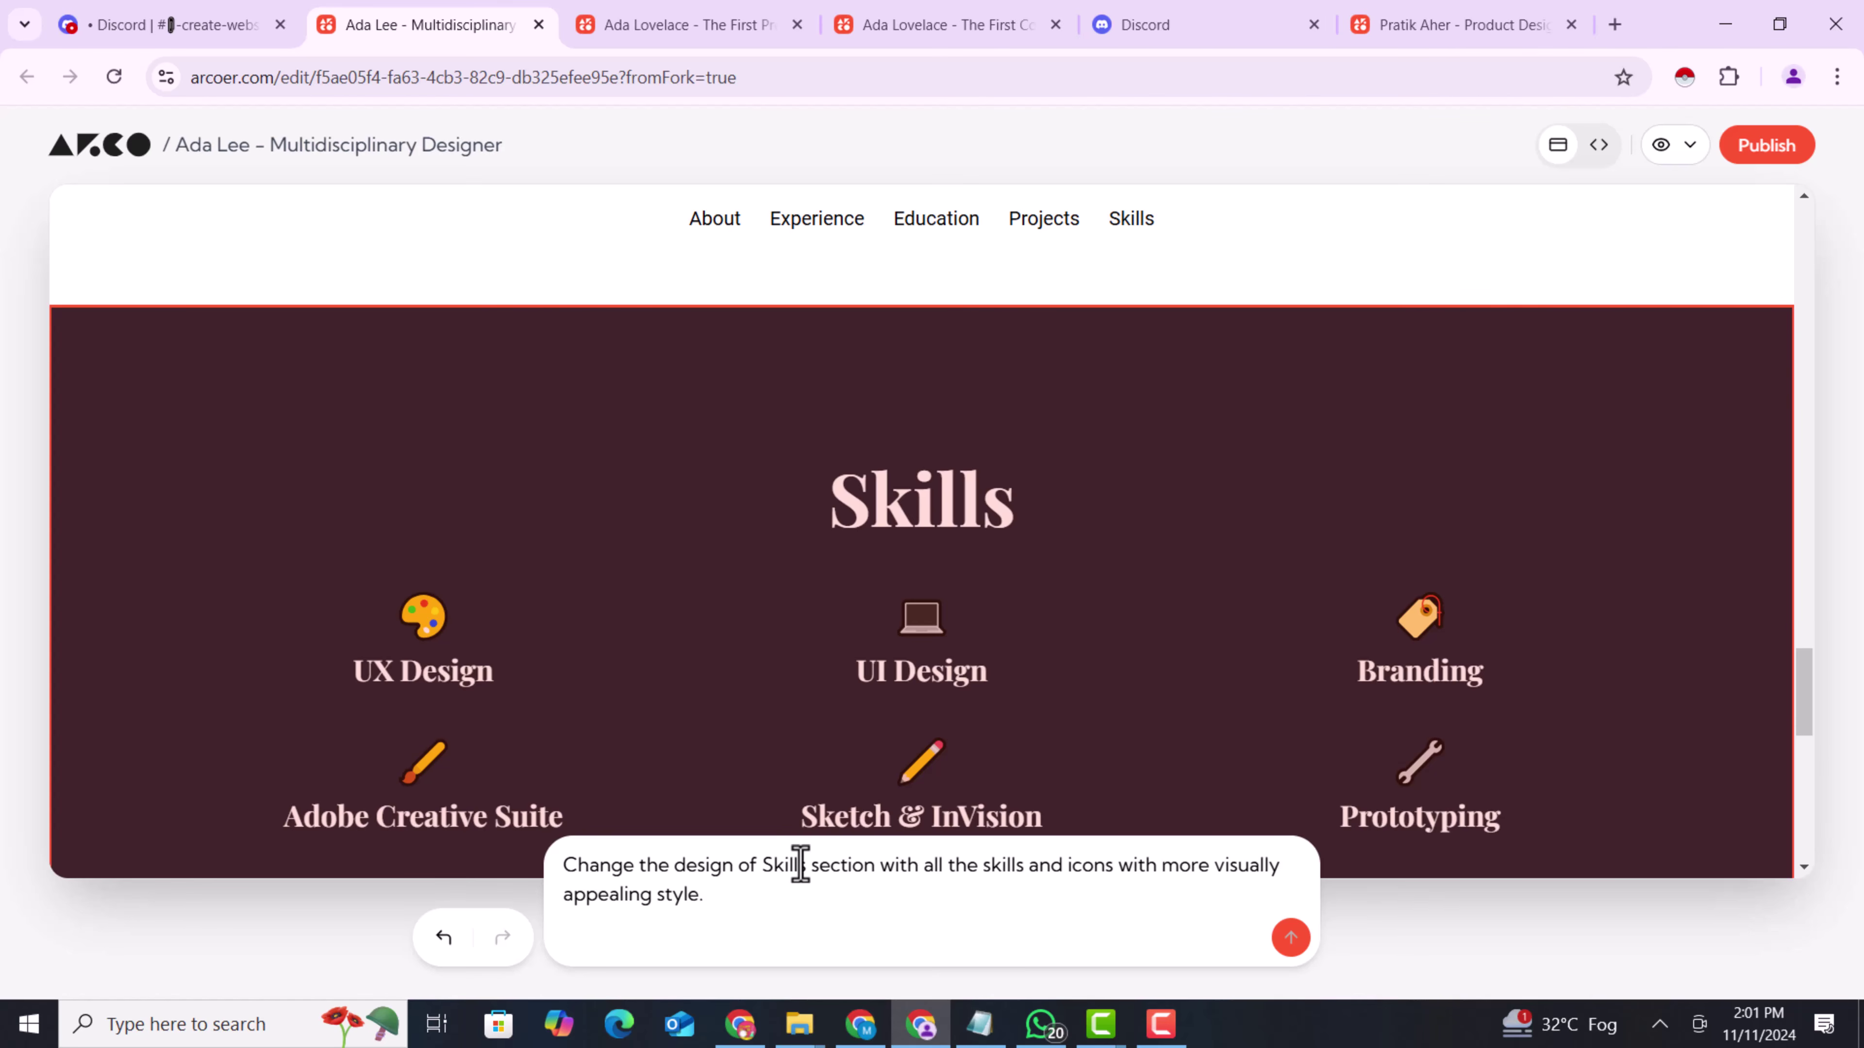
pyautogui.press('Return')
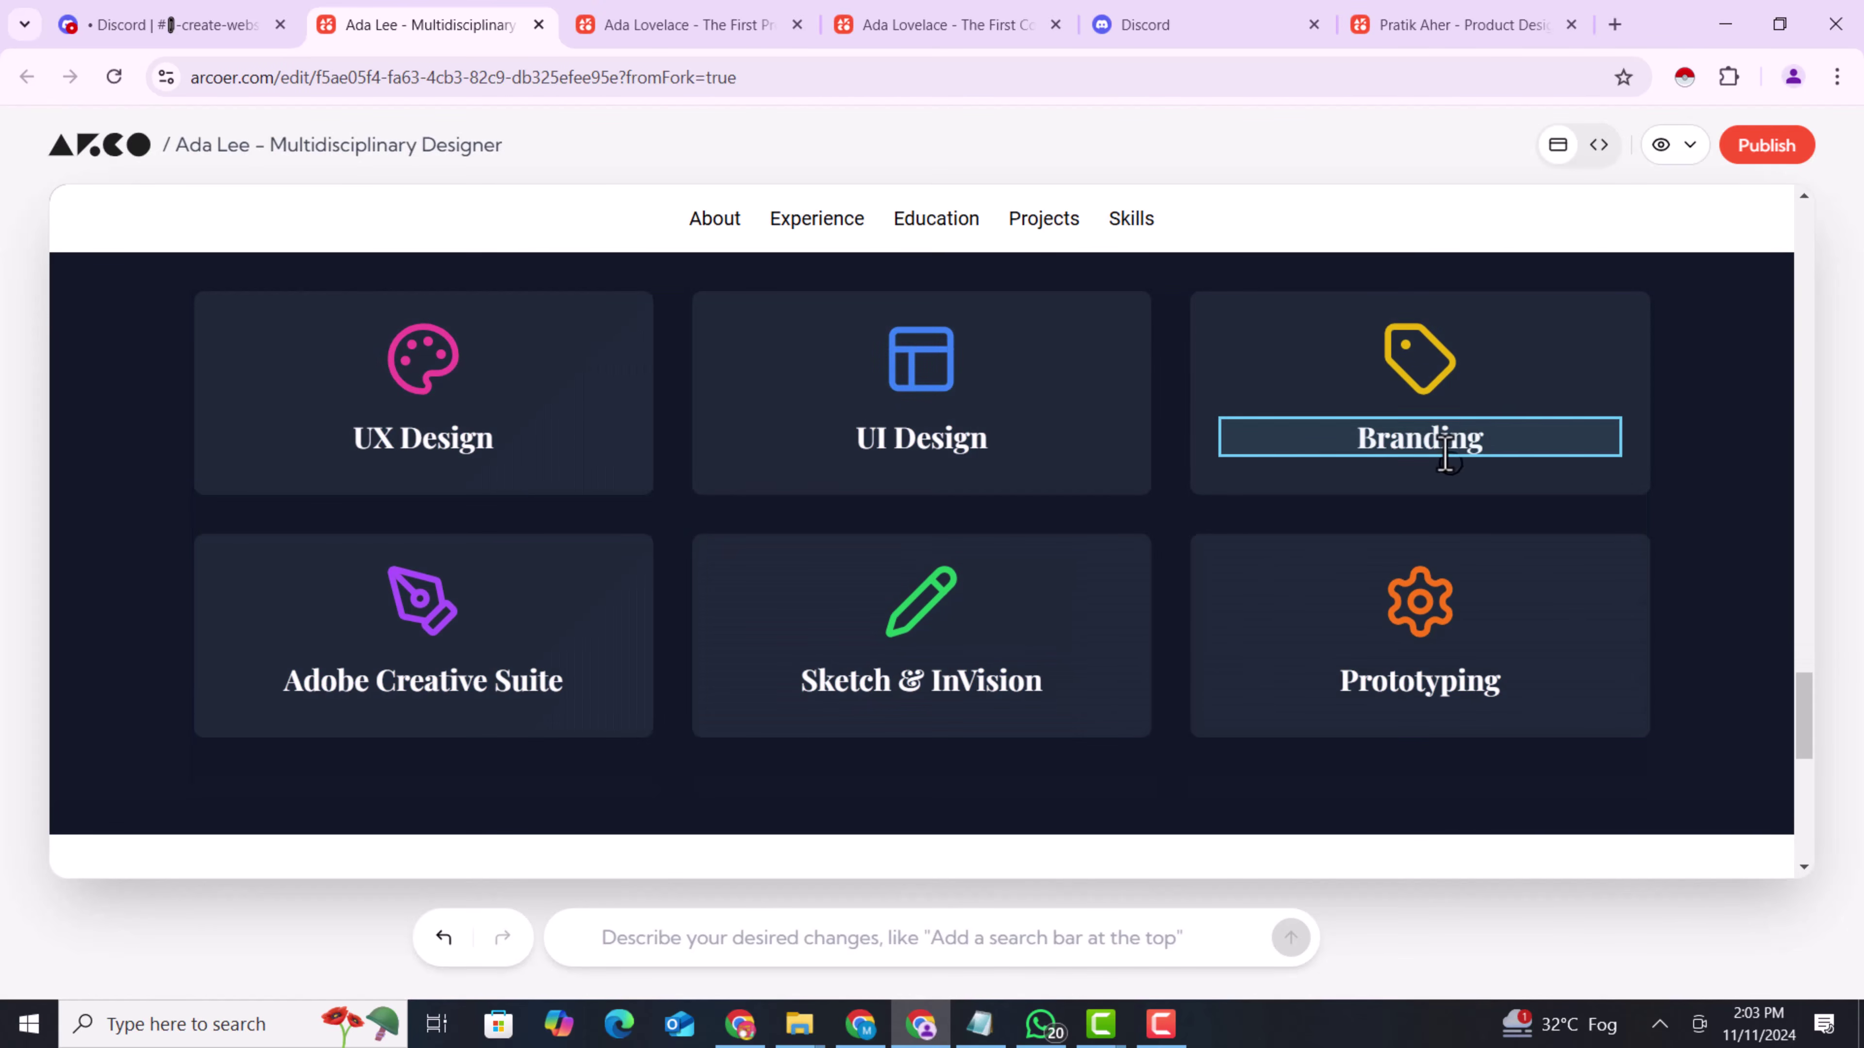
# Examine the redesigned Skills section, its cards and icons, and how it follows the Projects section
pyautogui.scroll(5, 1189, 570)
pyautogui.scroll(-6, 1181, 570)
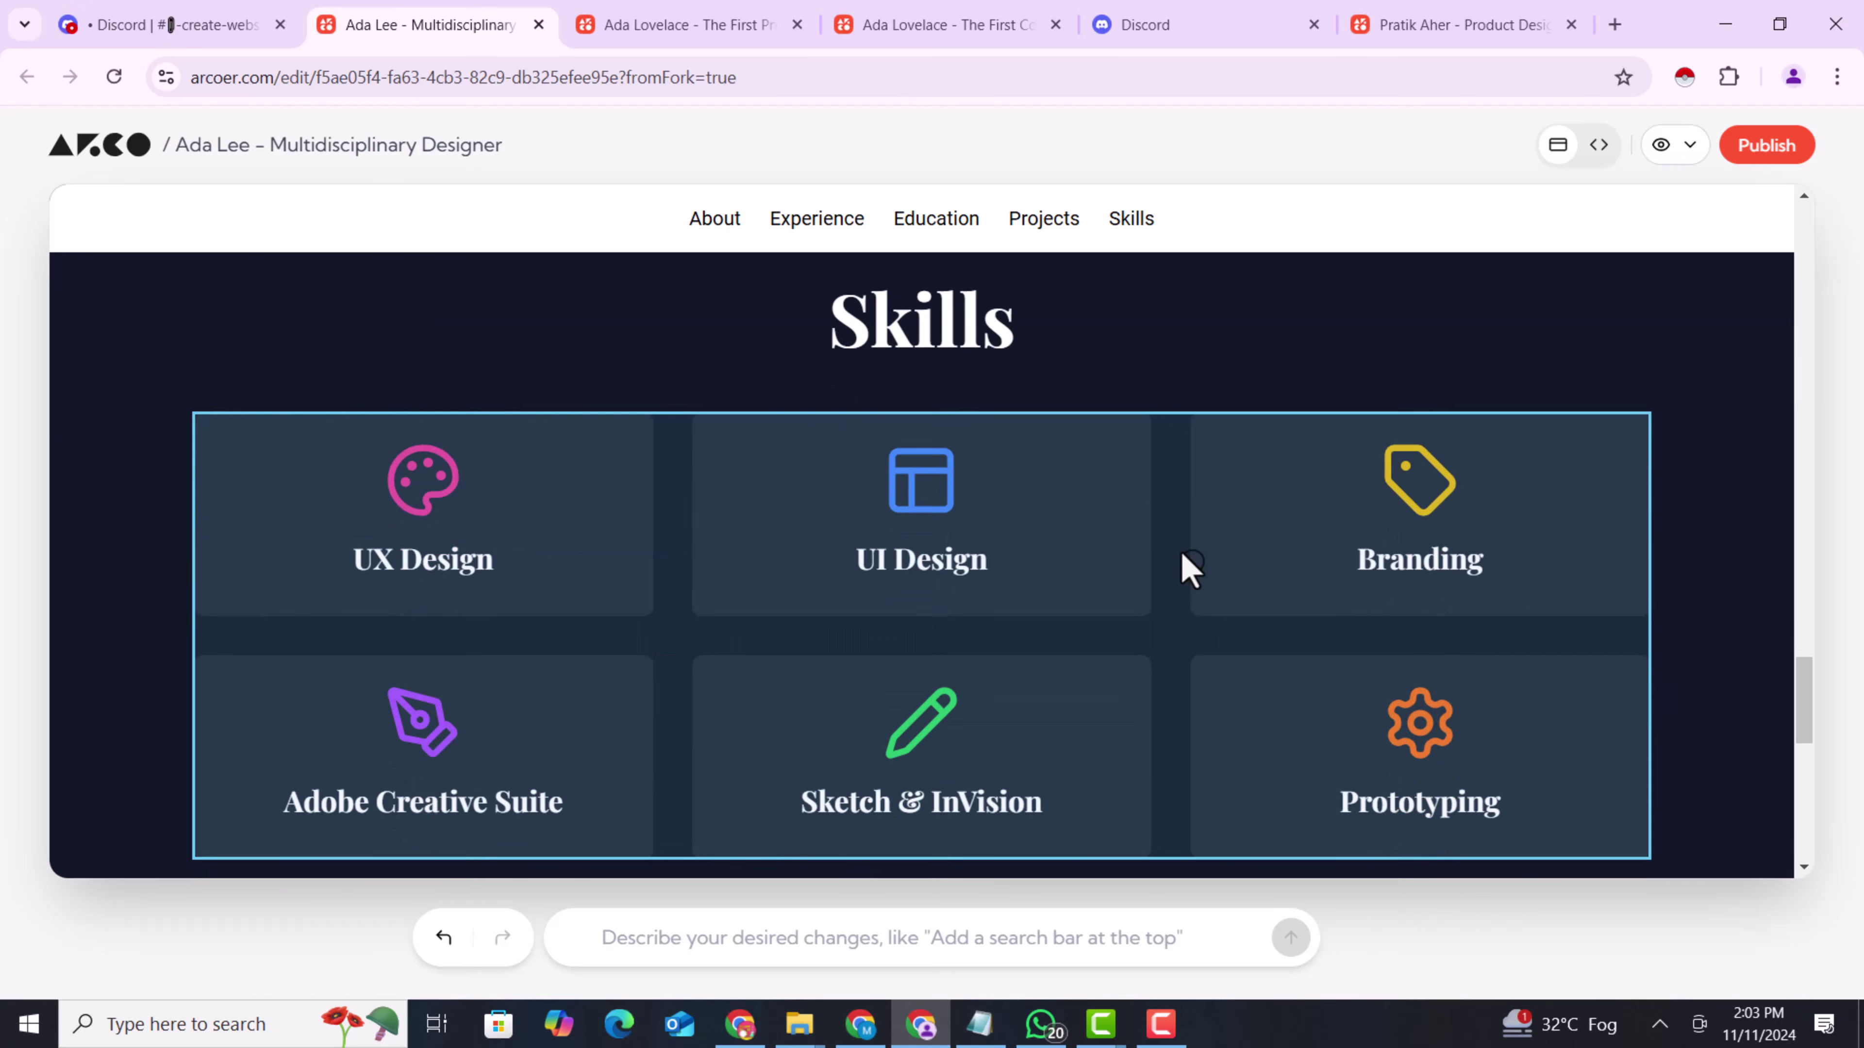
pyautogui.scroll(1, 606, 650)
pyautogui.scroll(2, 606, 650)
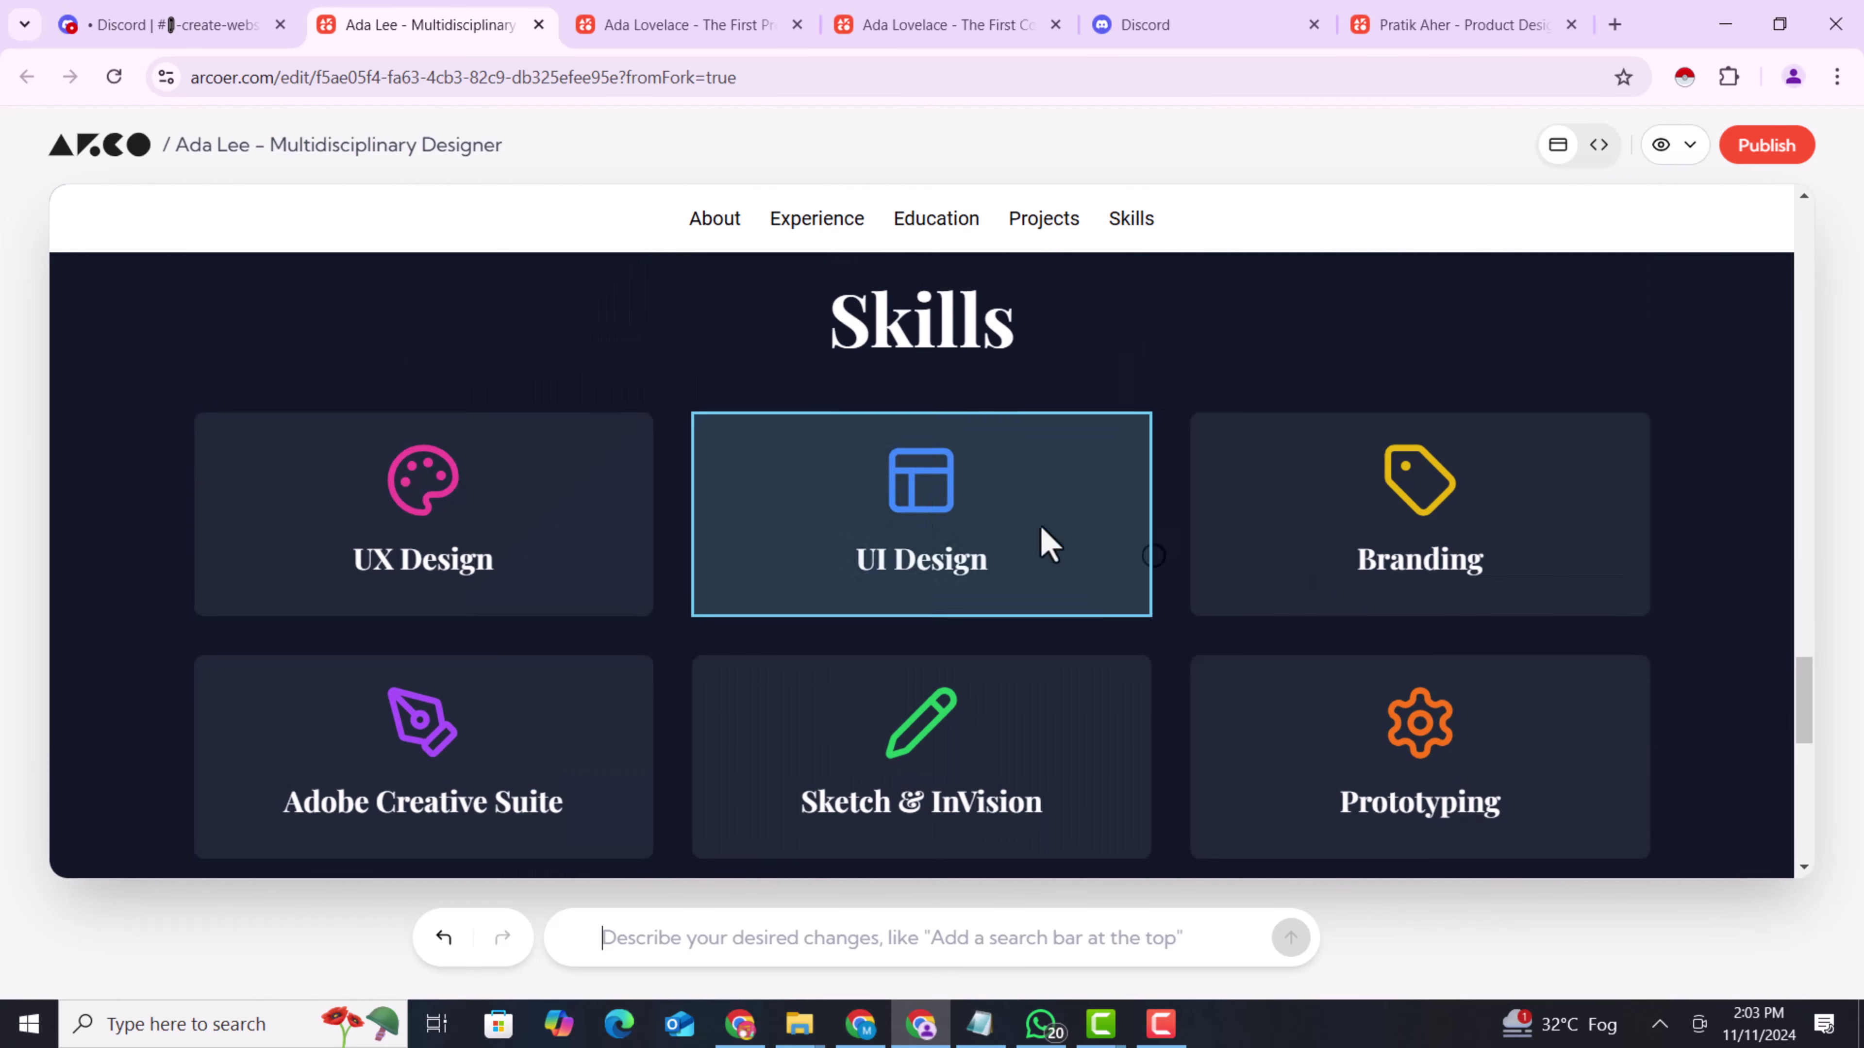
pyautogui.scroll(-1, 1101, 565)
pyautogui.scroll(-2, 1119, 540)
pyautogui.scroll(7, 1114, 529)
pyautogui.scroll(-6, 471, 479)
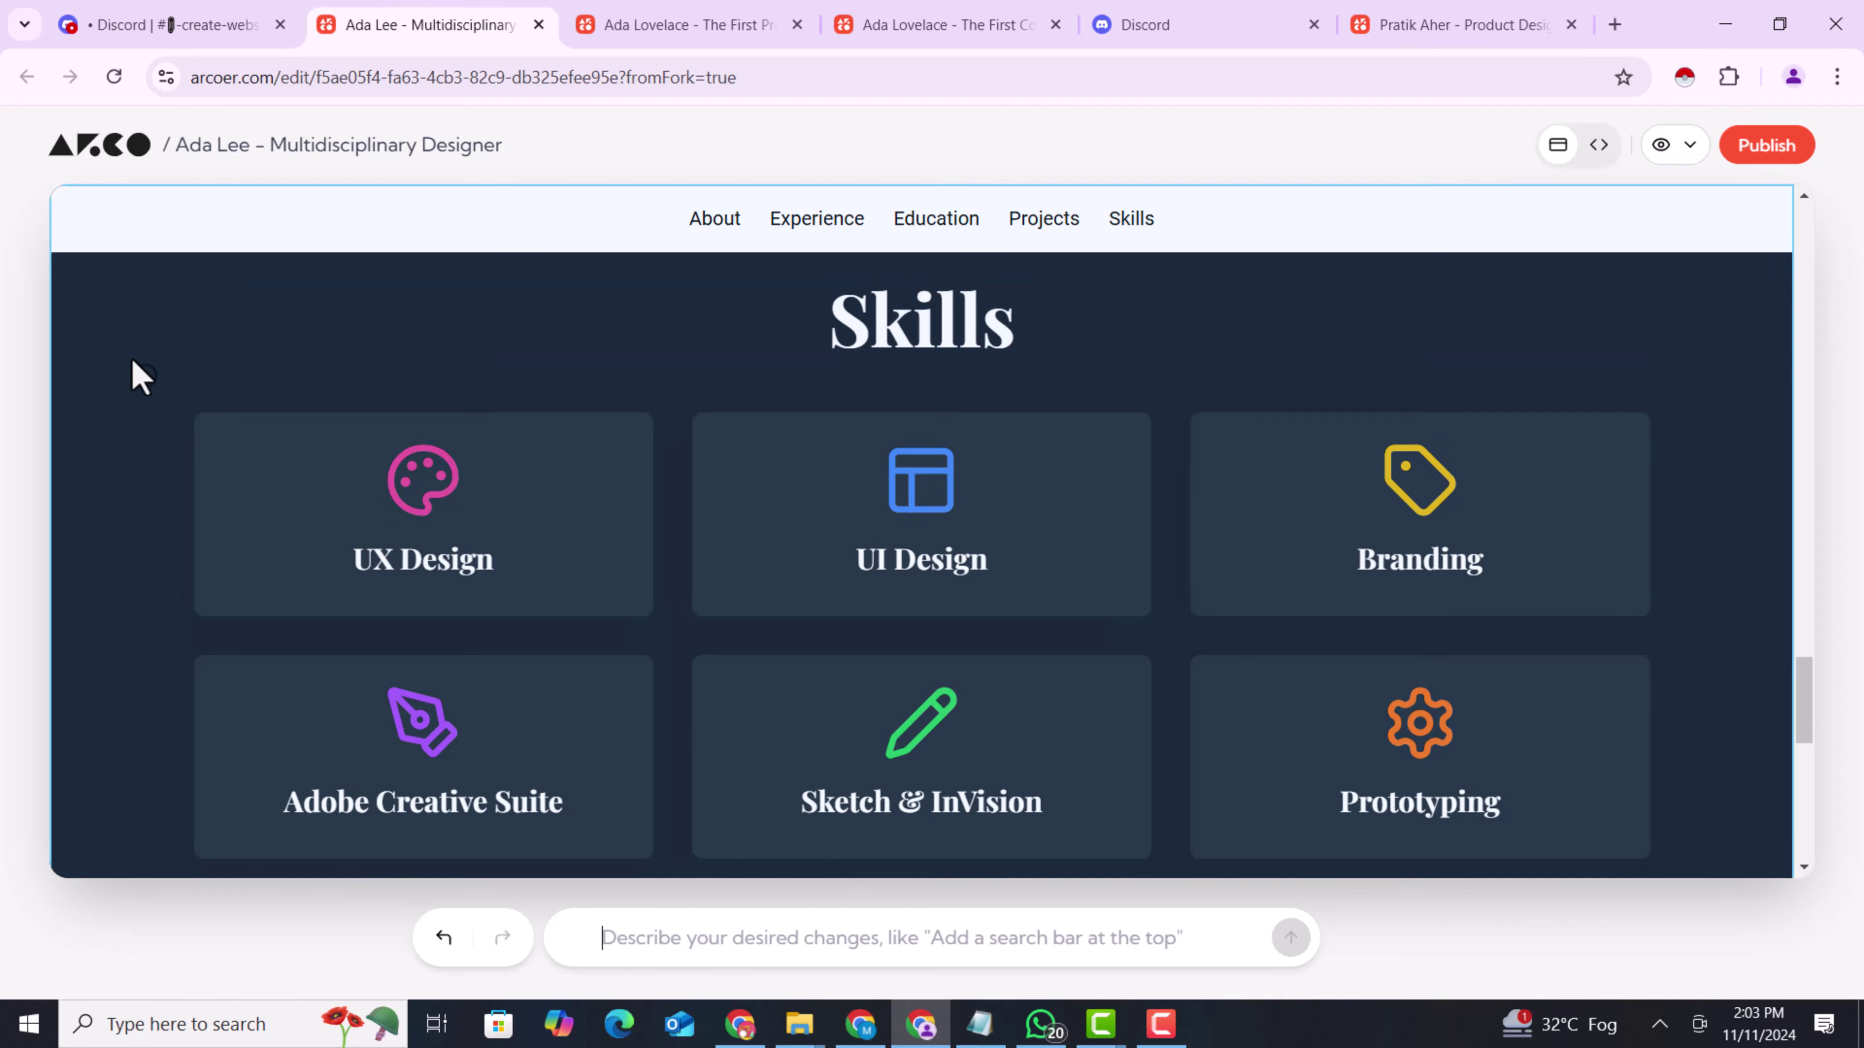
pyautogui.scroll(-2, 998, 471)
pyautogui.scroll(2, 720, 466)
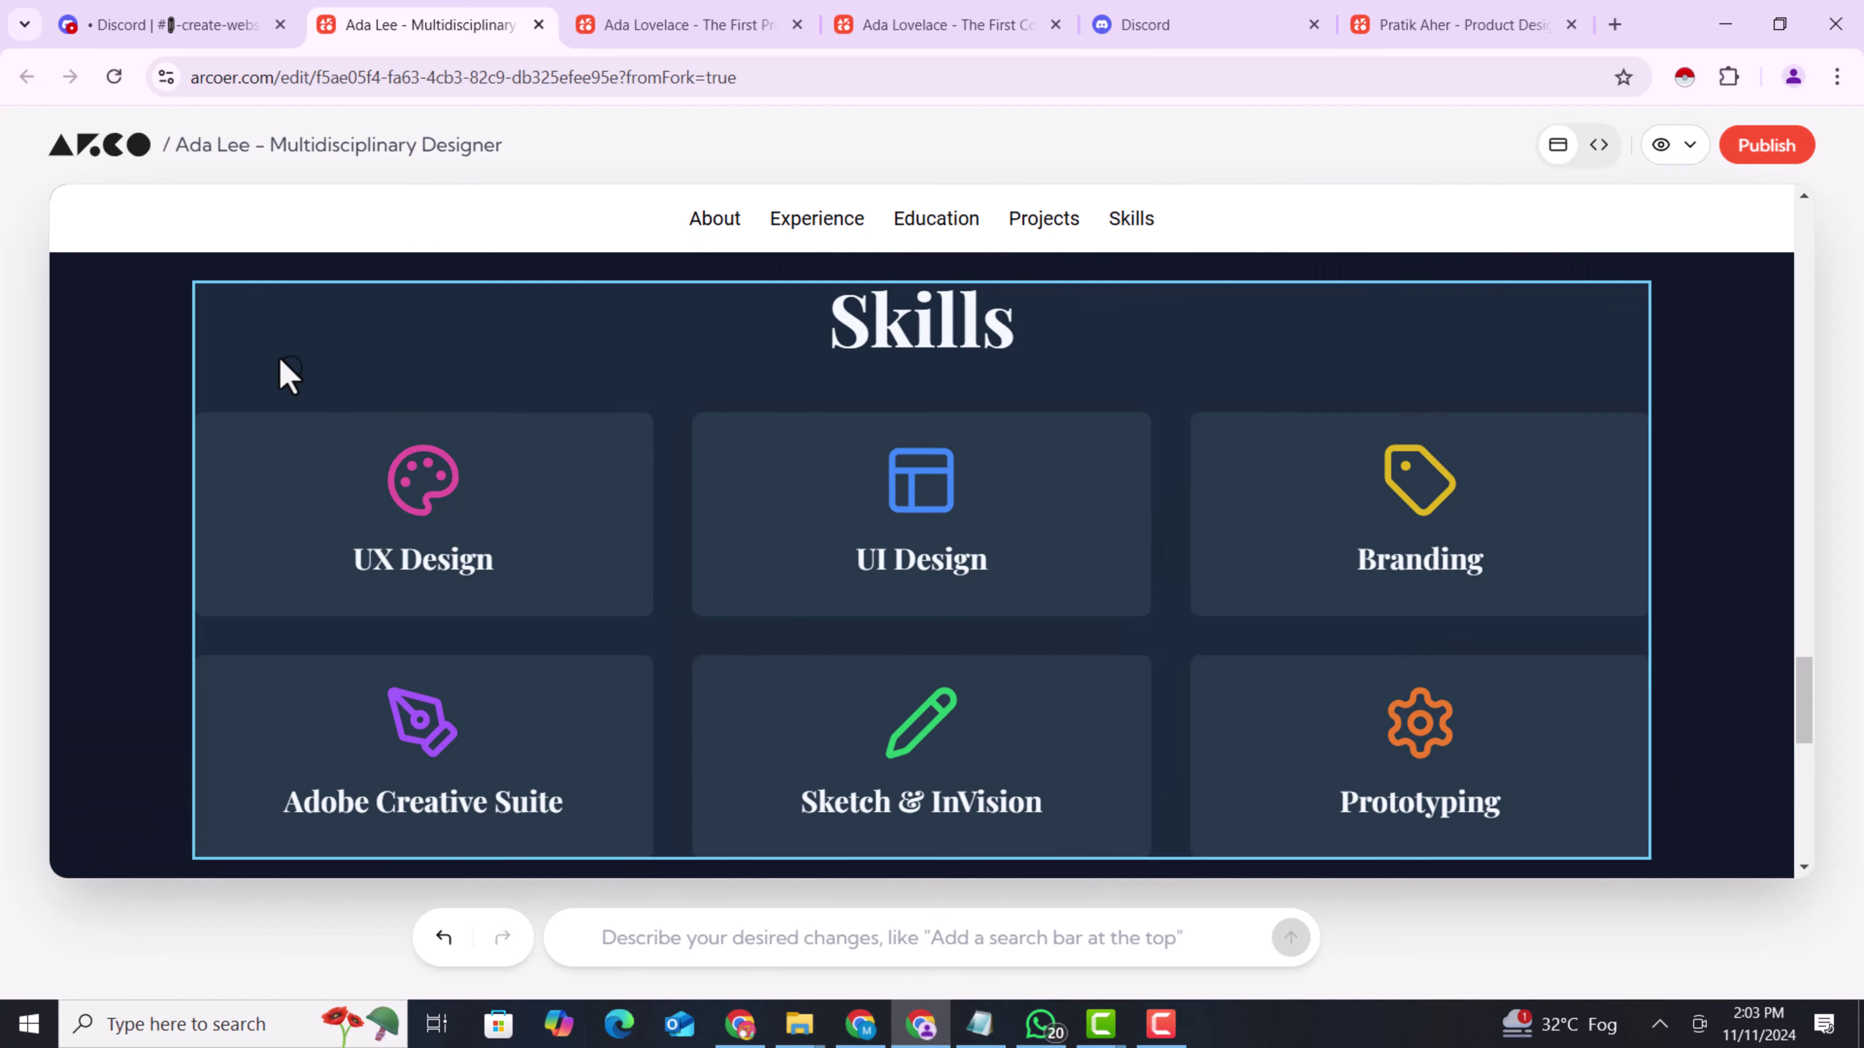
pyautogui.scroll(2, 294, 397)
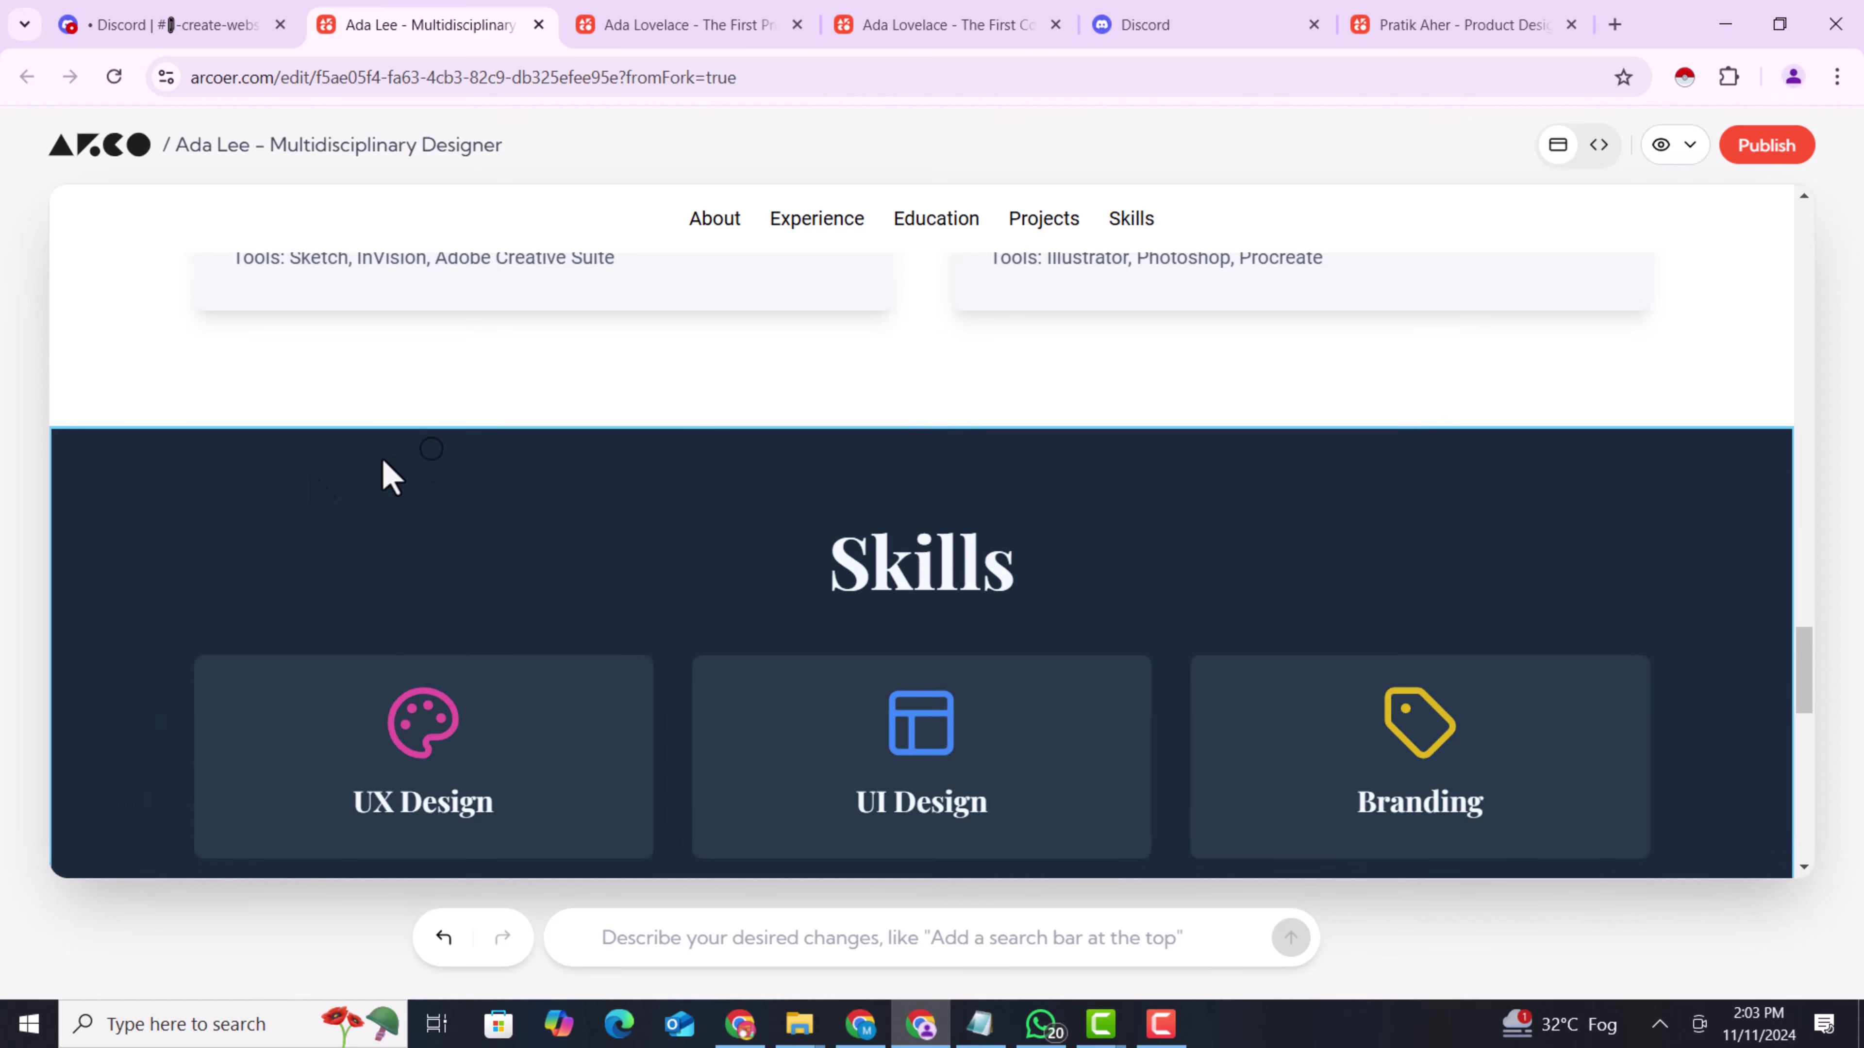
pyautogui.click(141, 523)
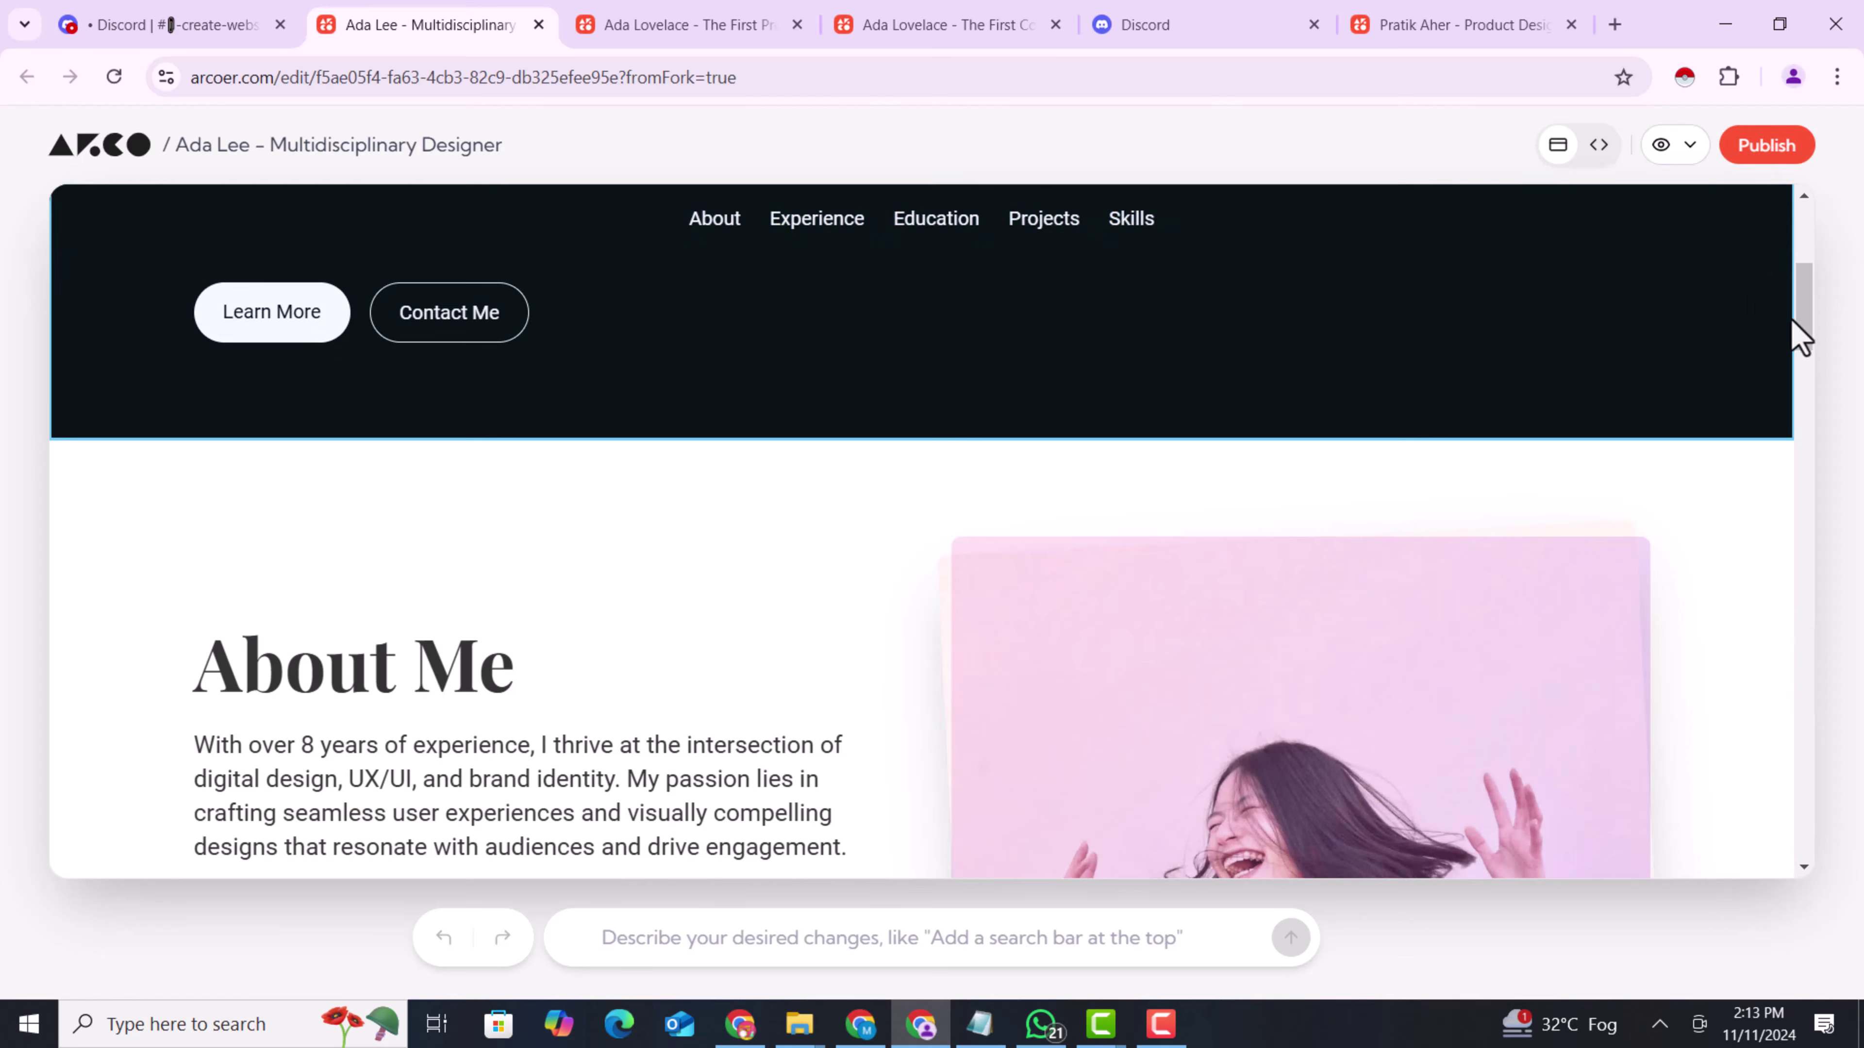
# Check the page from the hero to the Experience section and publish the updated website
pyautogui.moveTo(1801, 333)
pyautogui.mouseDown()
pyautogui.moveTo(1802, 260)
pyautogui.moveTo(1802, 329)
pyautogui.moveTo(1783, 319)
pyautogui.mouseUp()
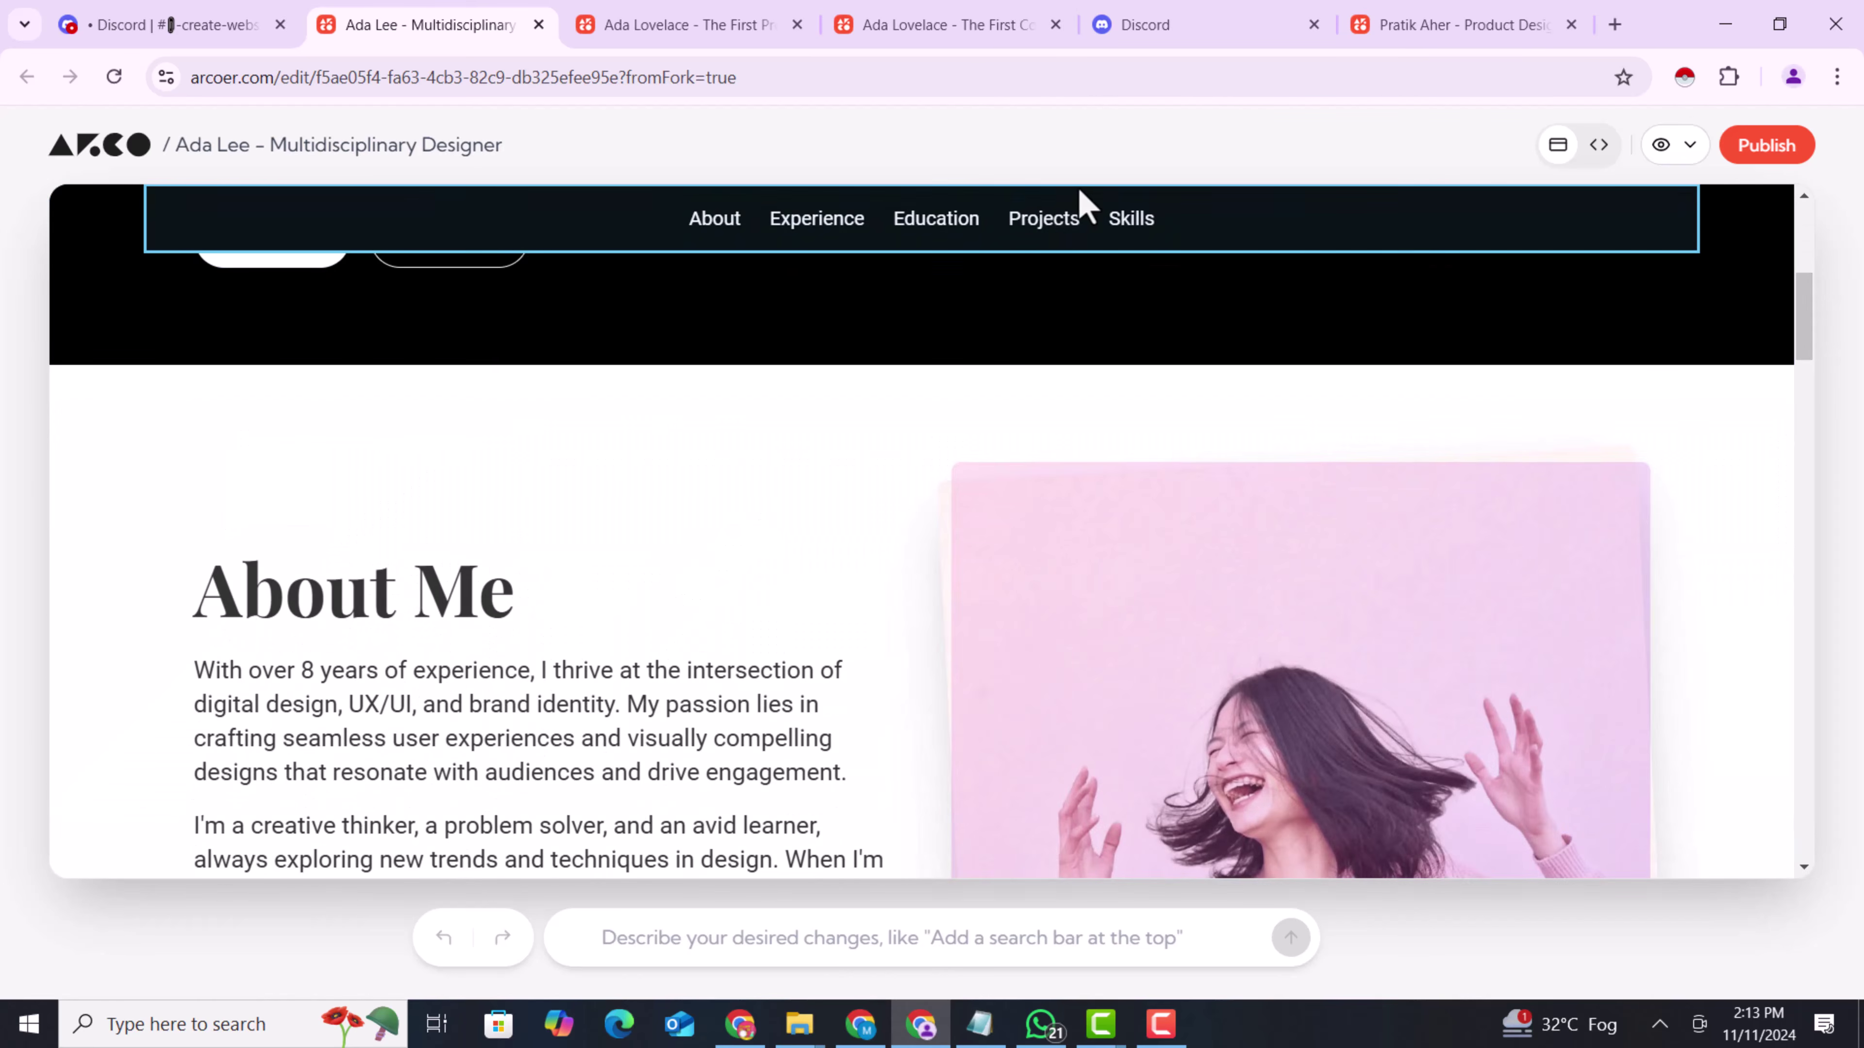
pyautogui.scroll(-5, 1756, 562)
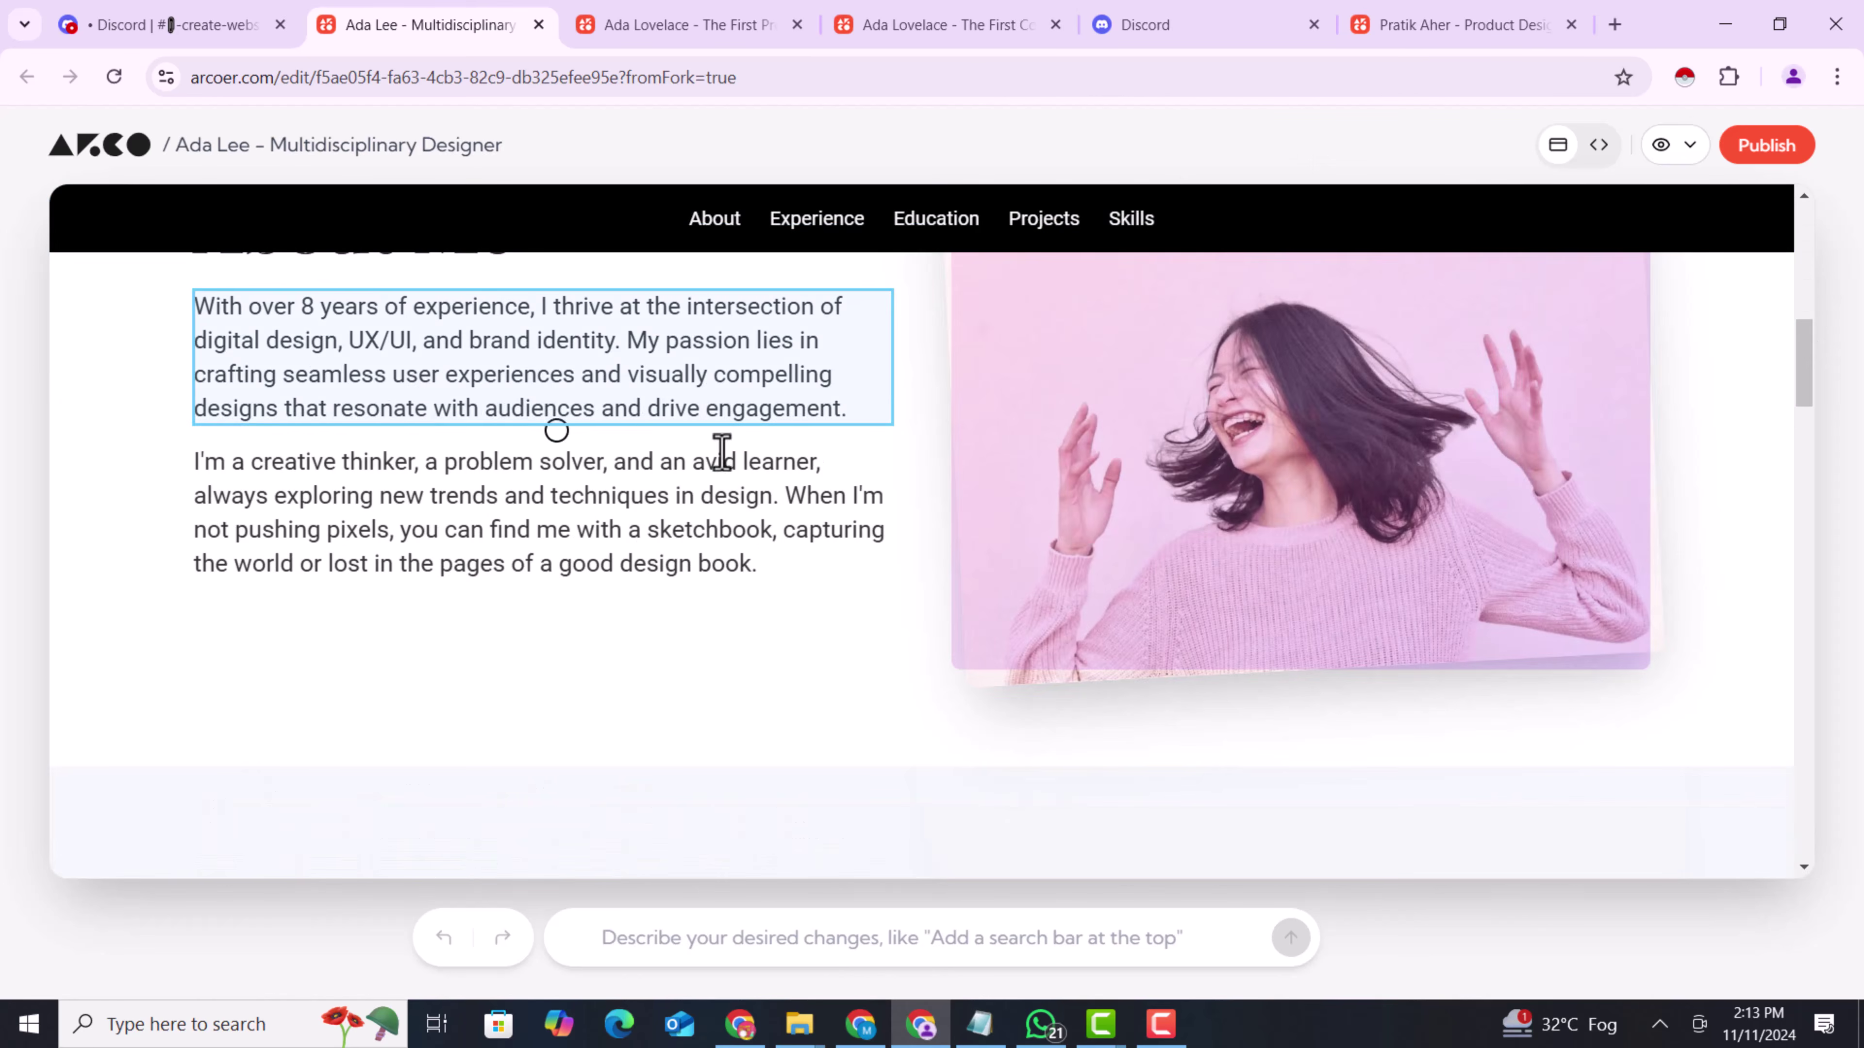
pyautogui.moveTo(1808, 392); pyautogui.dragTo(1814, 429)
pyautogui.click(1769, 140)
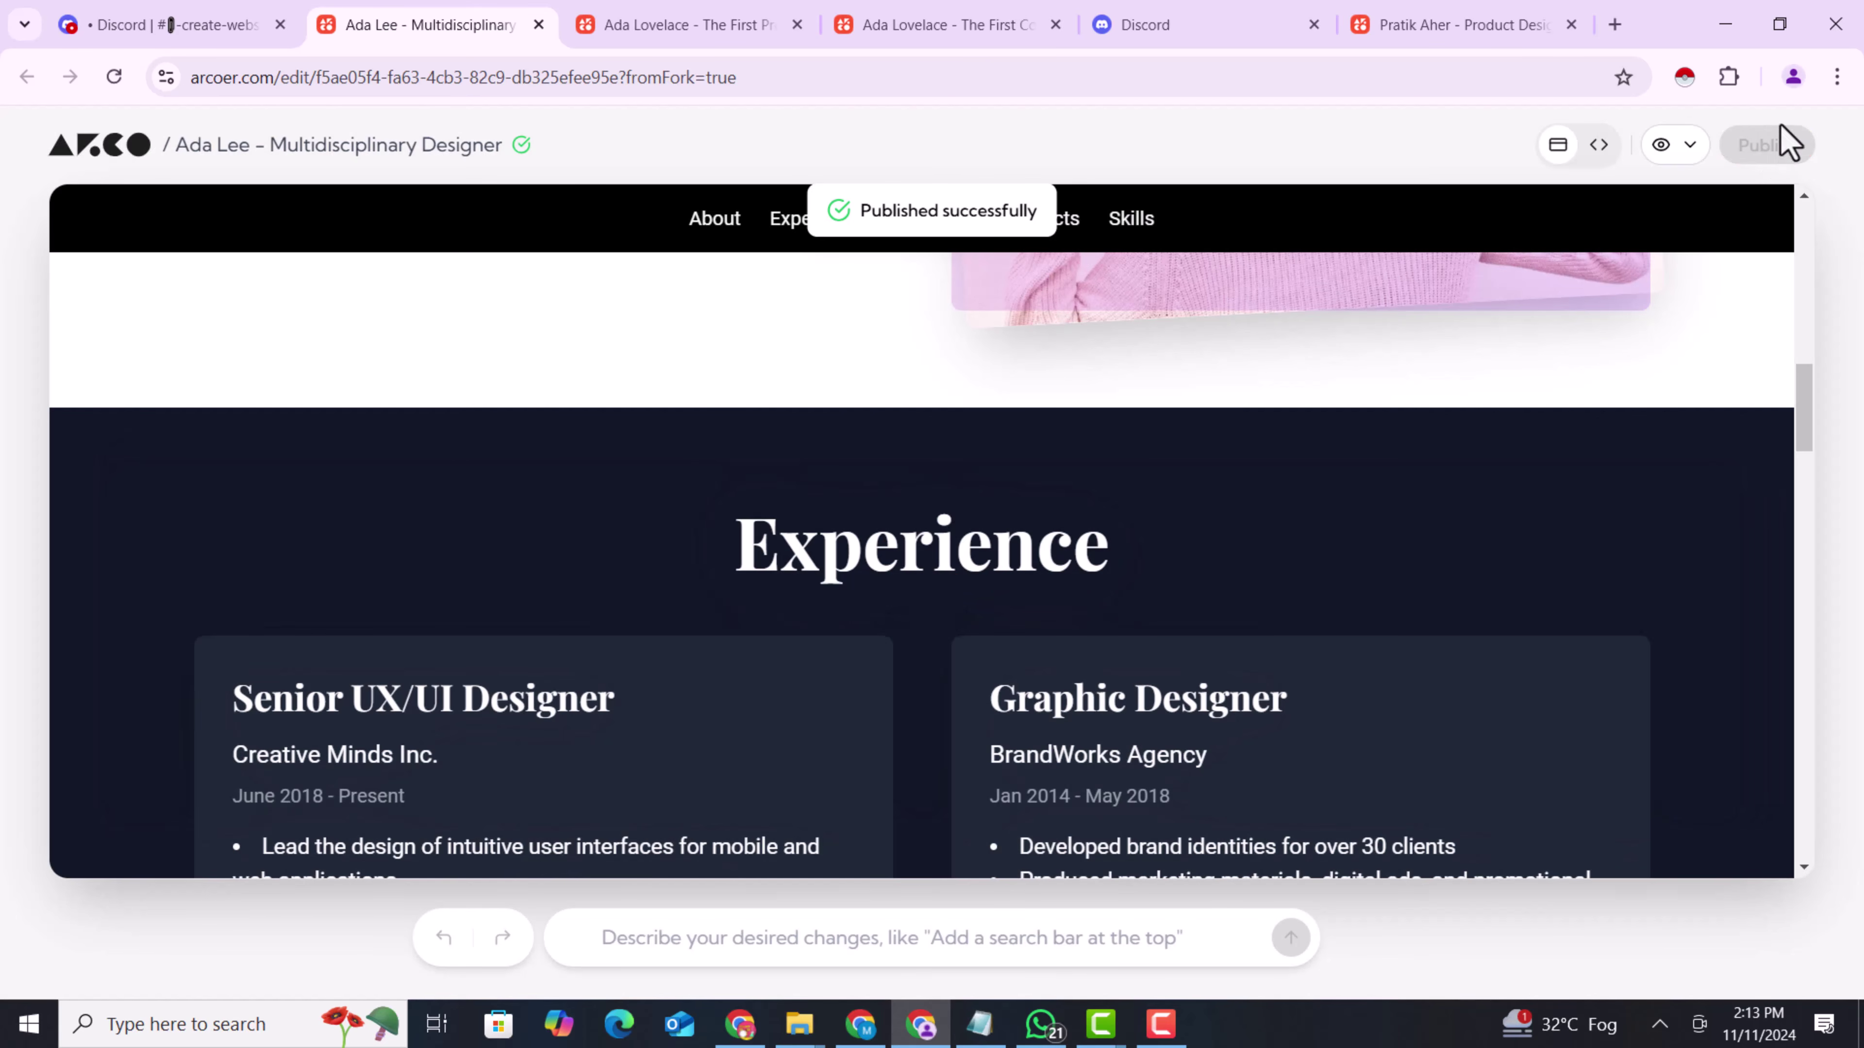
# Open the published version of the website from the editor and copy its web address
pyautogui.click(1690, 147)
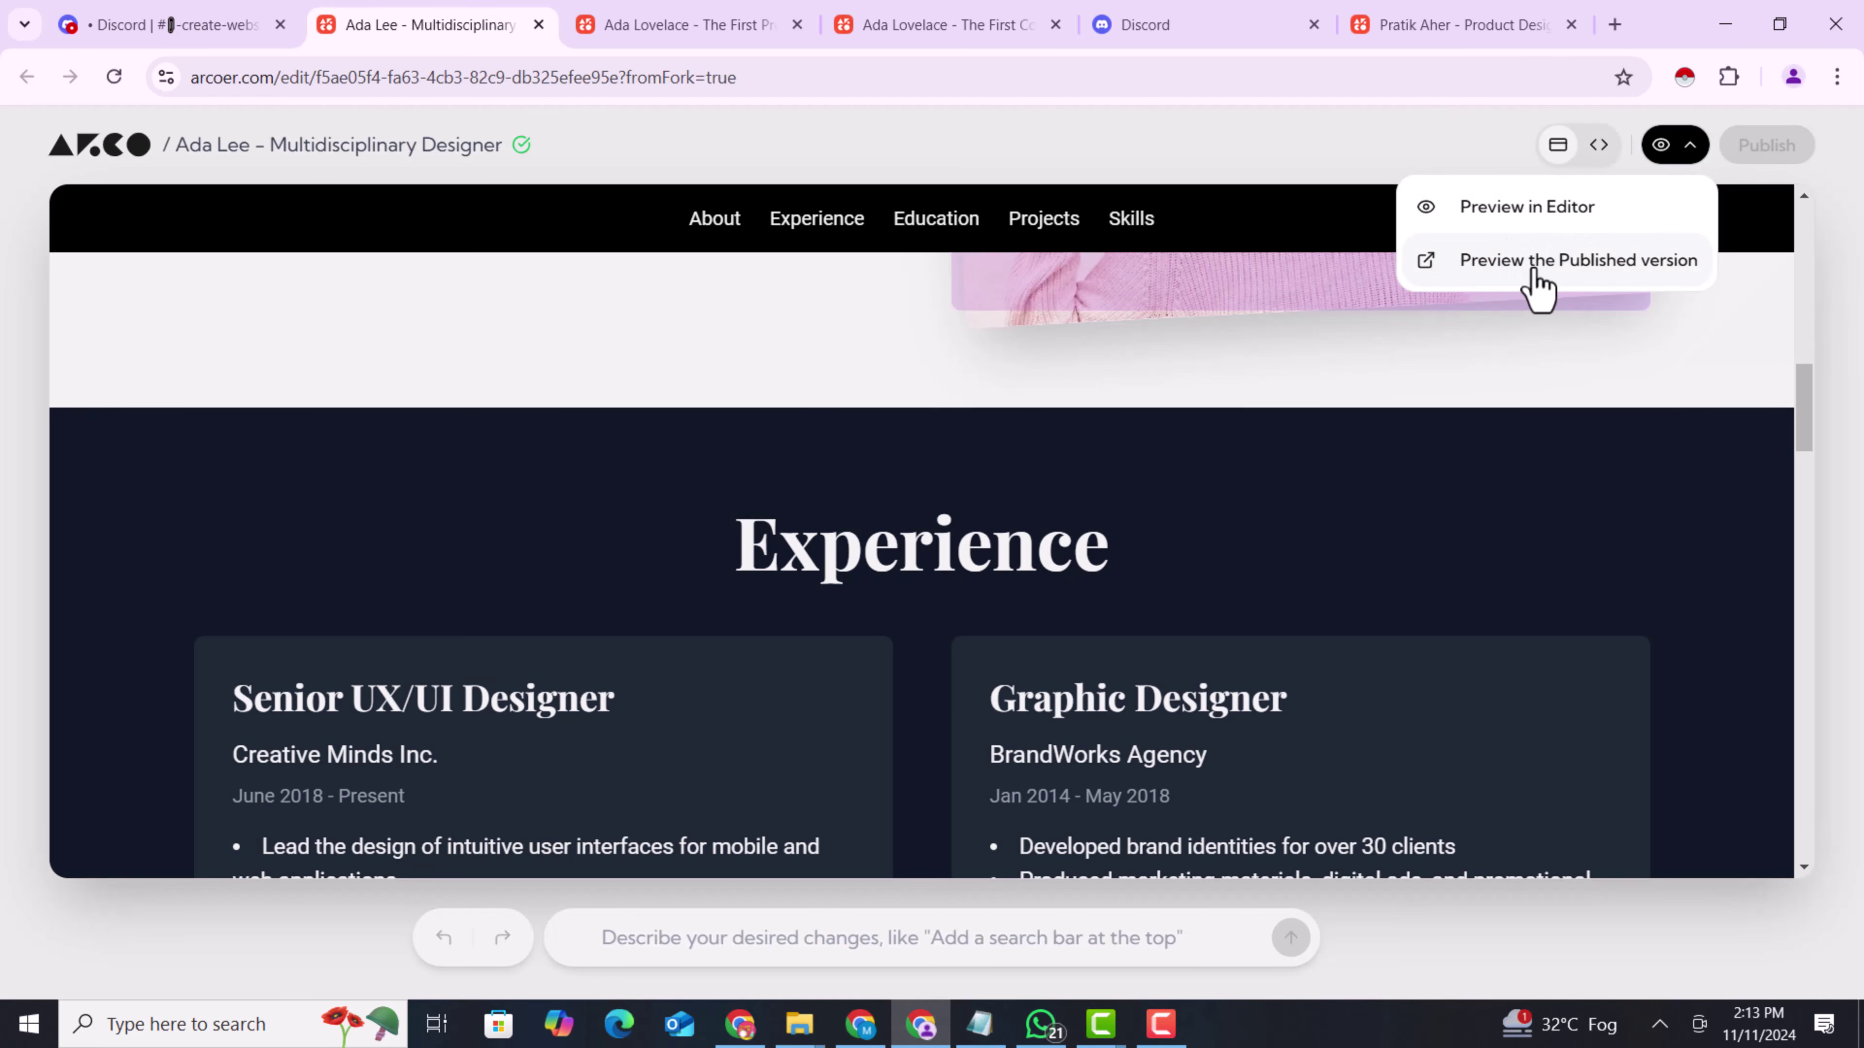
pyautogui.click(1544, 289)
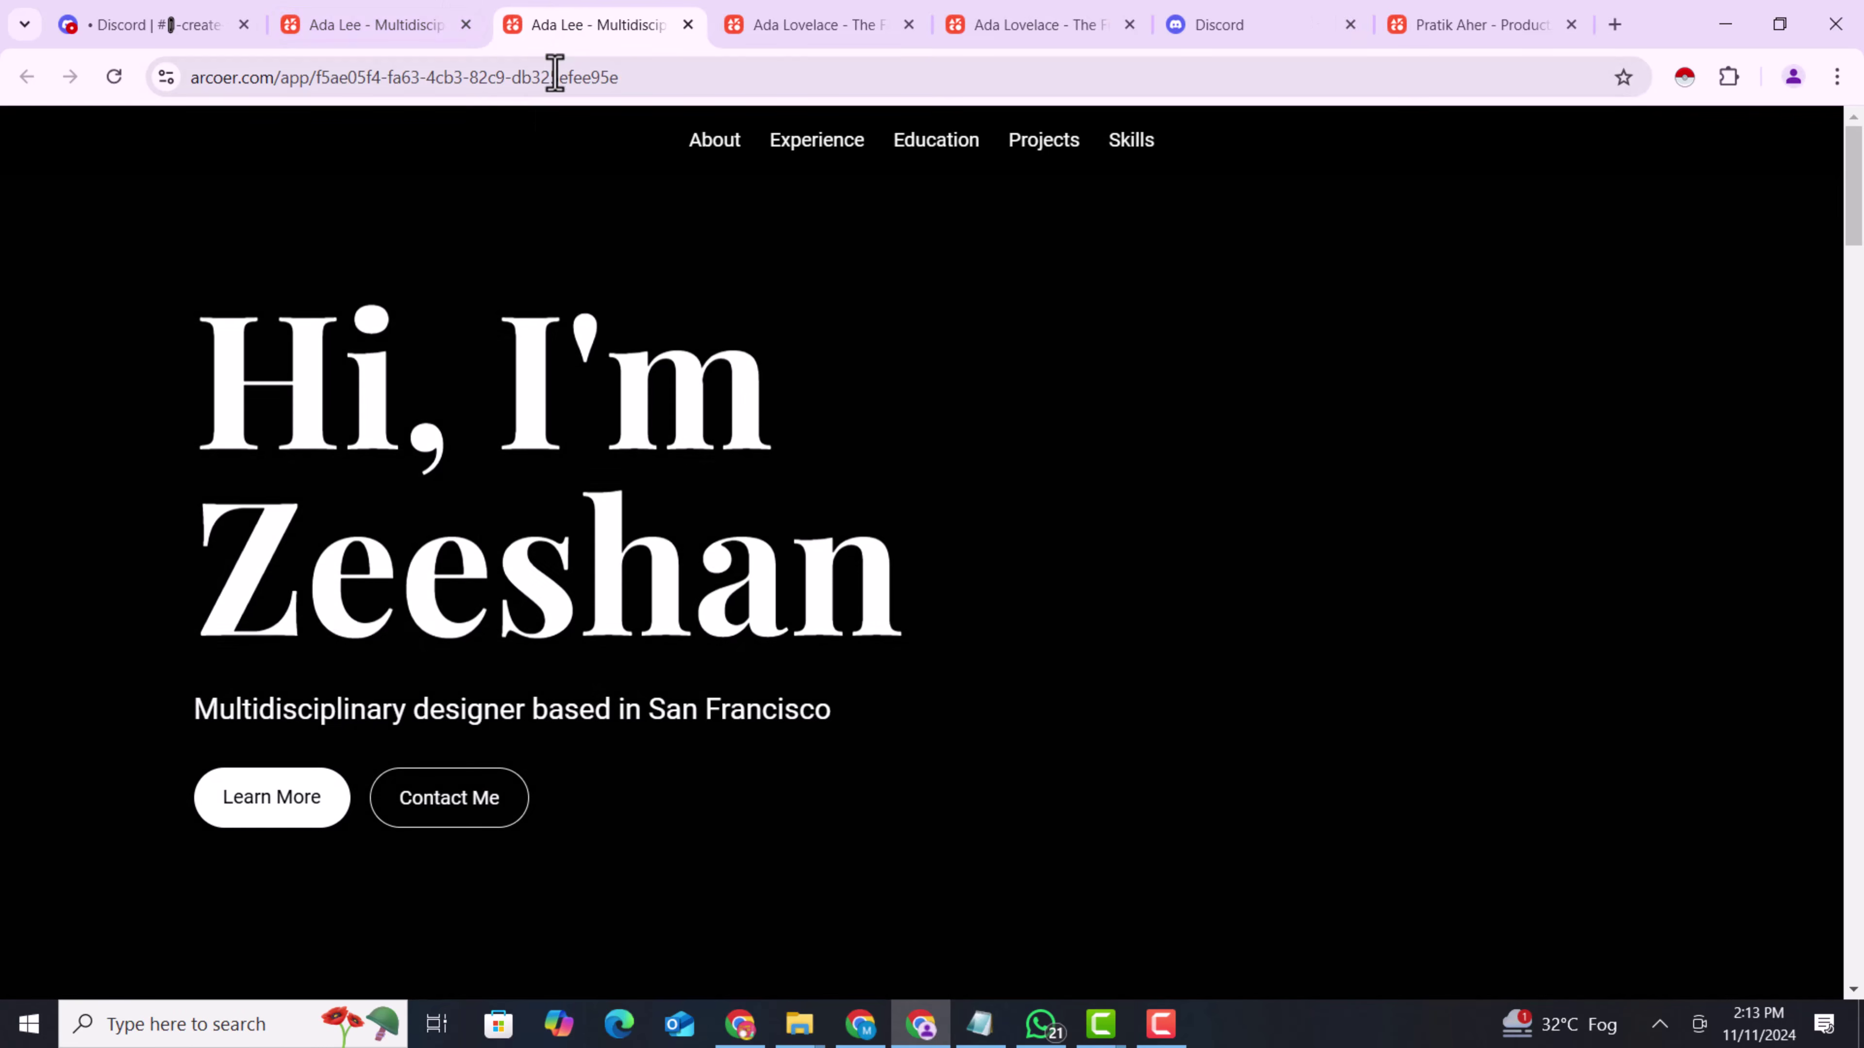
pyautogui.click(555, 76)
pyautogui.hotkey('ctrl', 'c')
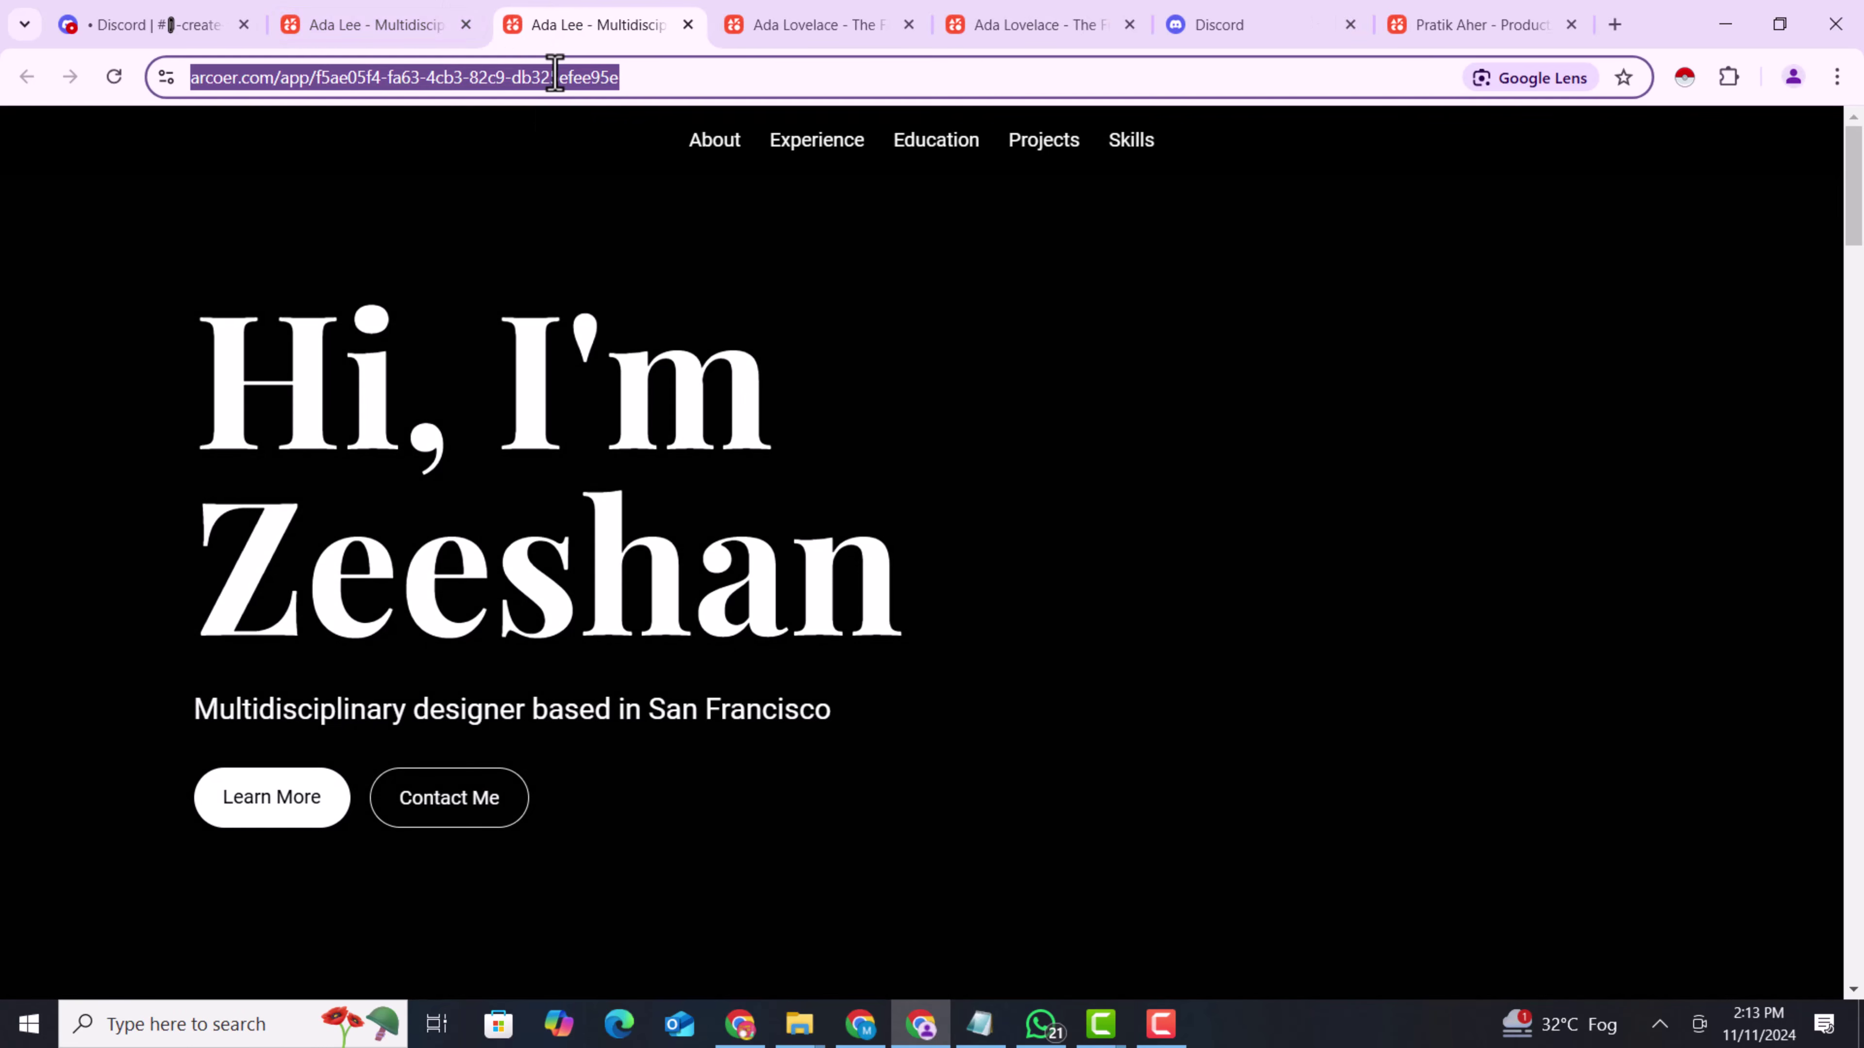
# Open a window of another Chrome profile and load the copied website address in it
pyautogui.click(1791, 78)
pyautogui.click(1791, 77)
pyautogui.click(1791, 78)
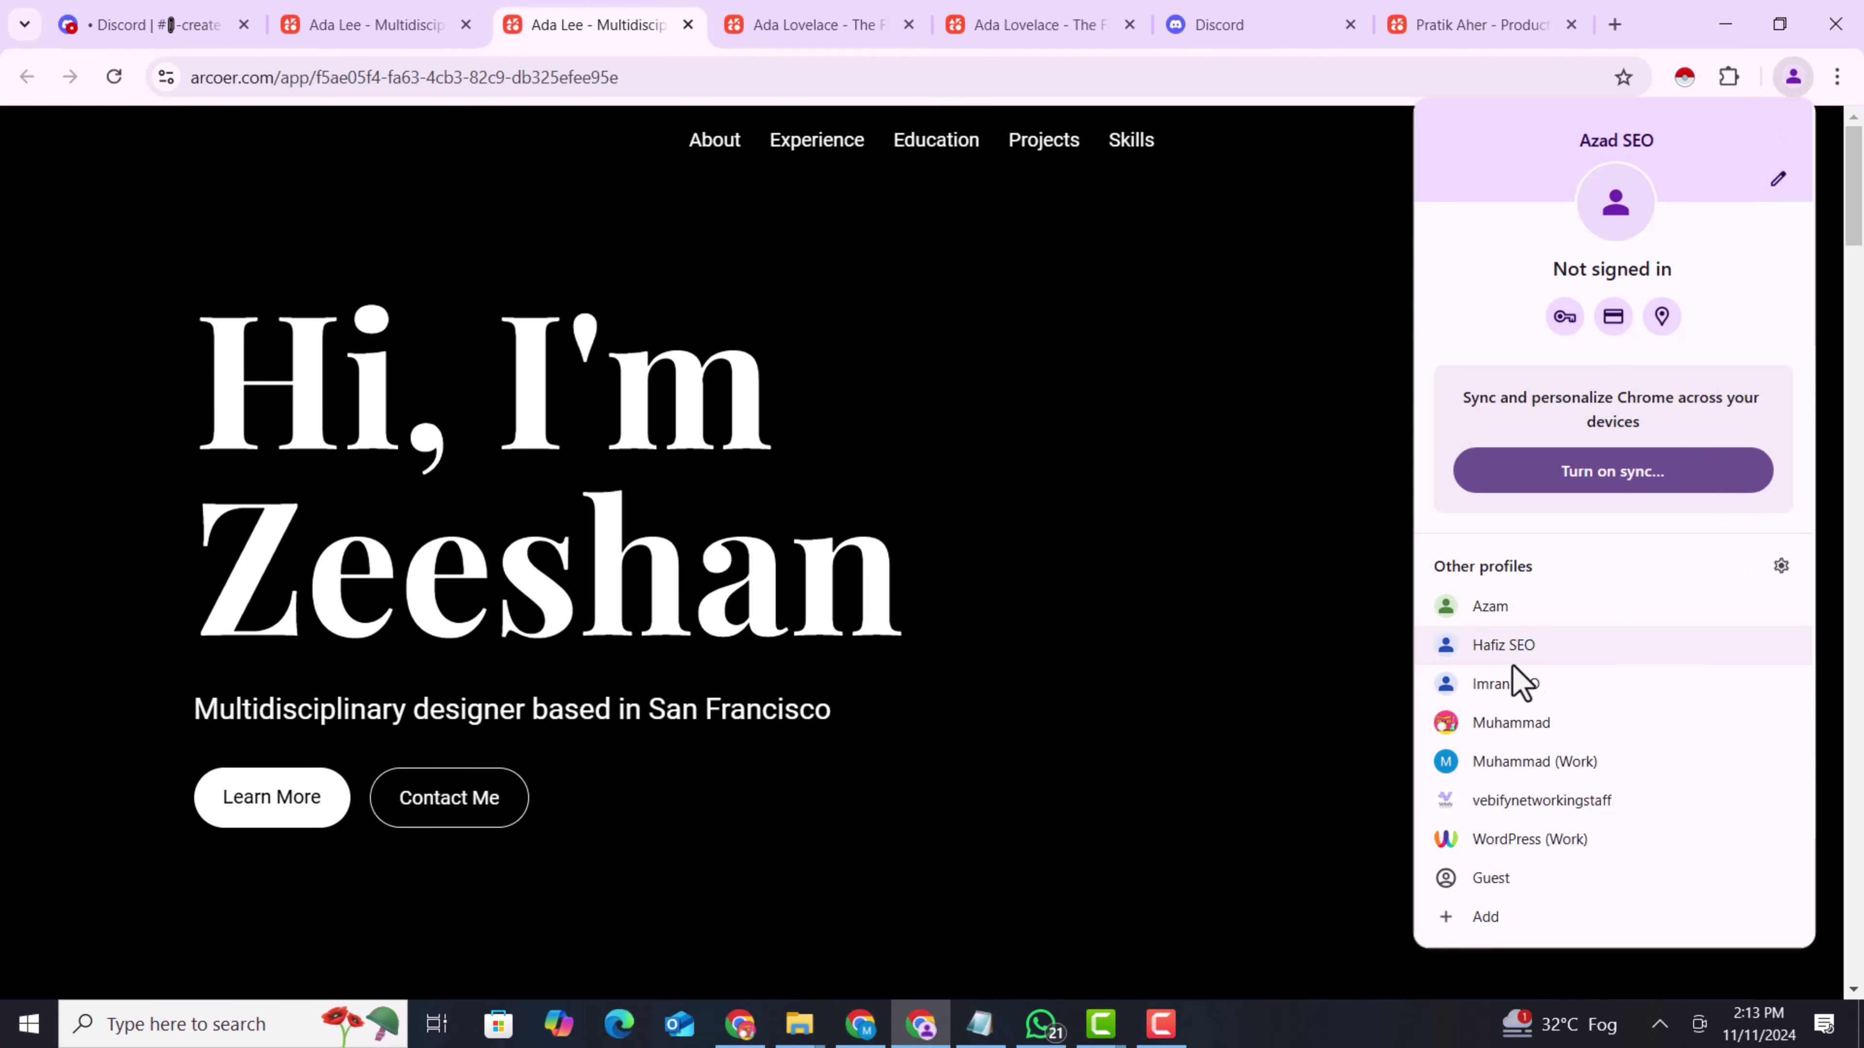
pyautogui.click(1522, 639)
pyautogui.hotkey('ctrl', 'v')
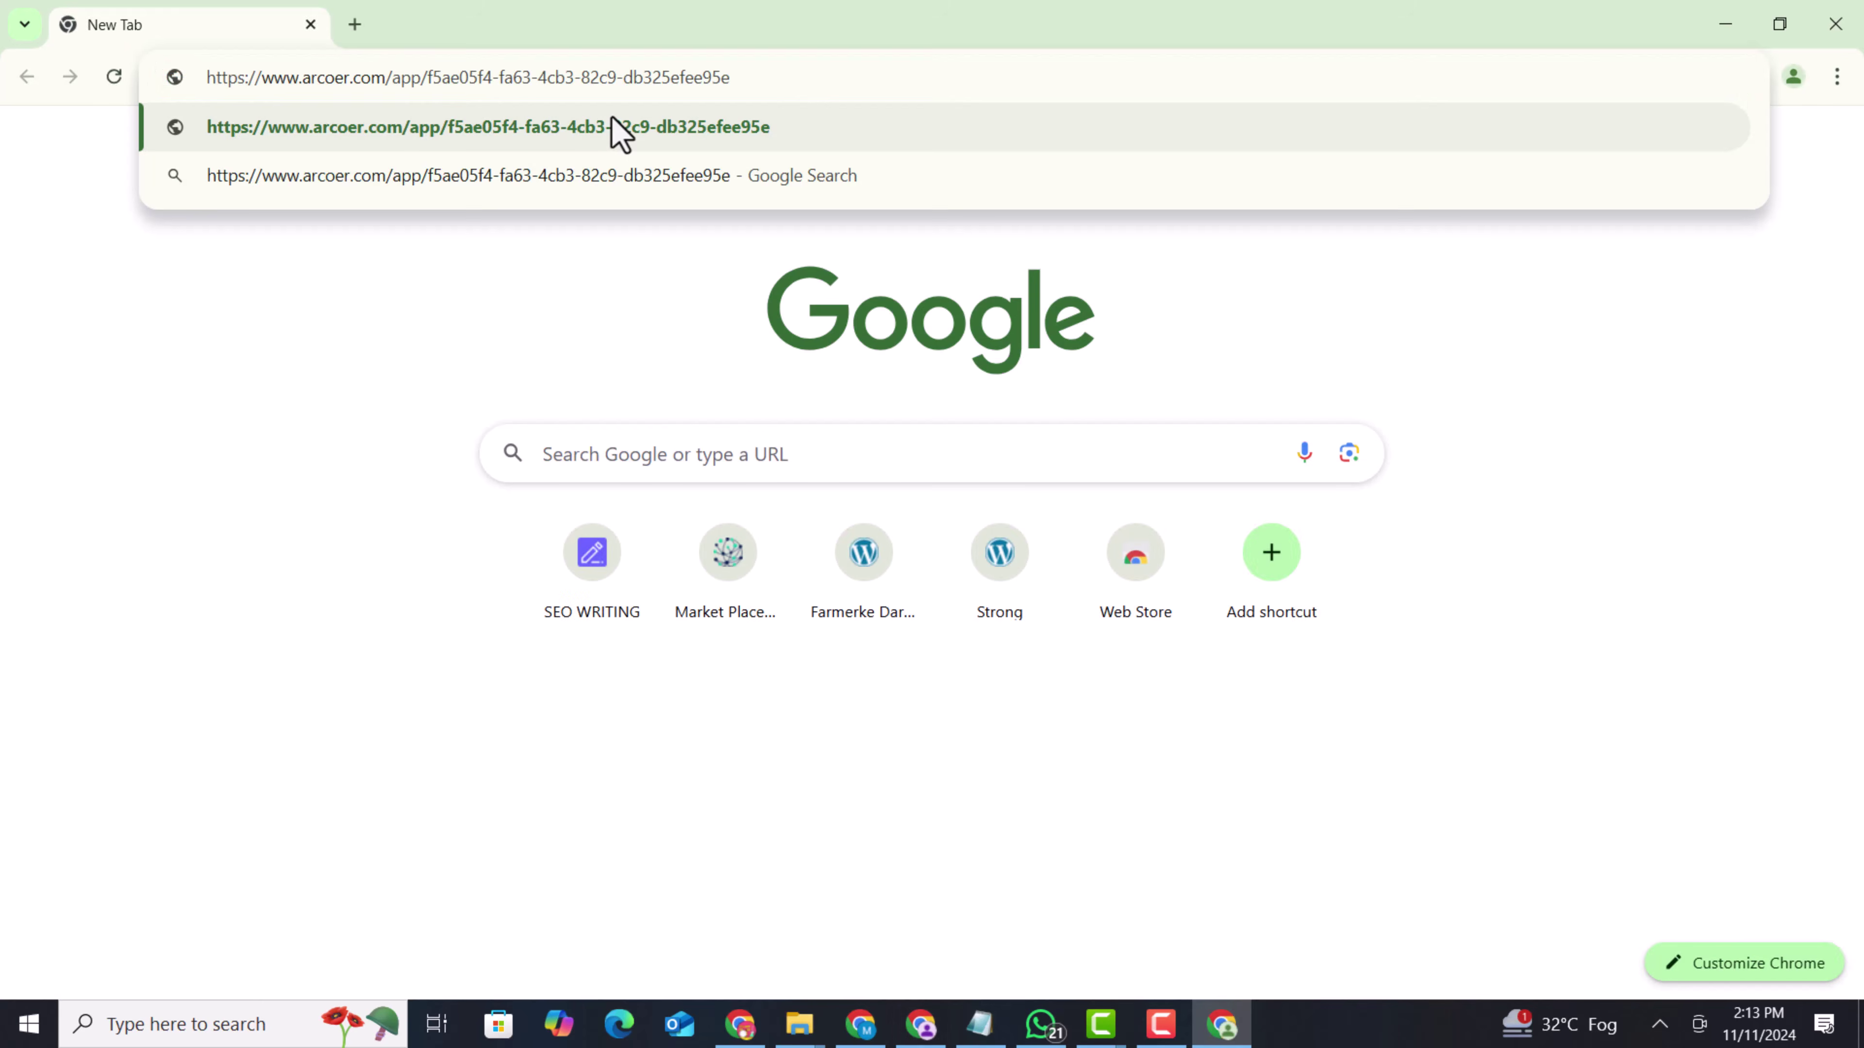
pyautogui.press('Return')
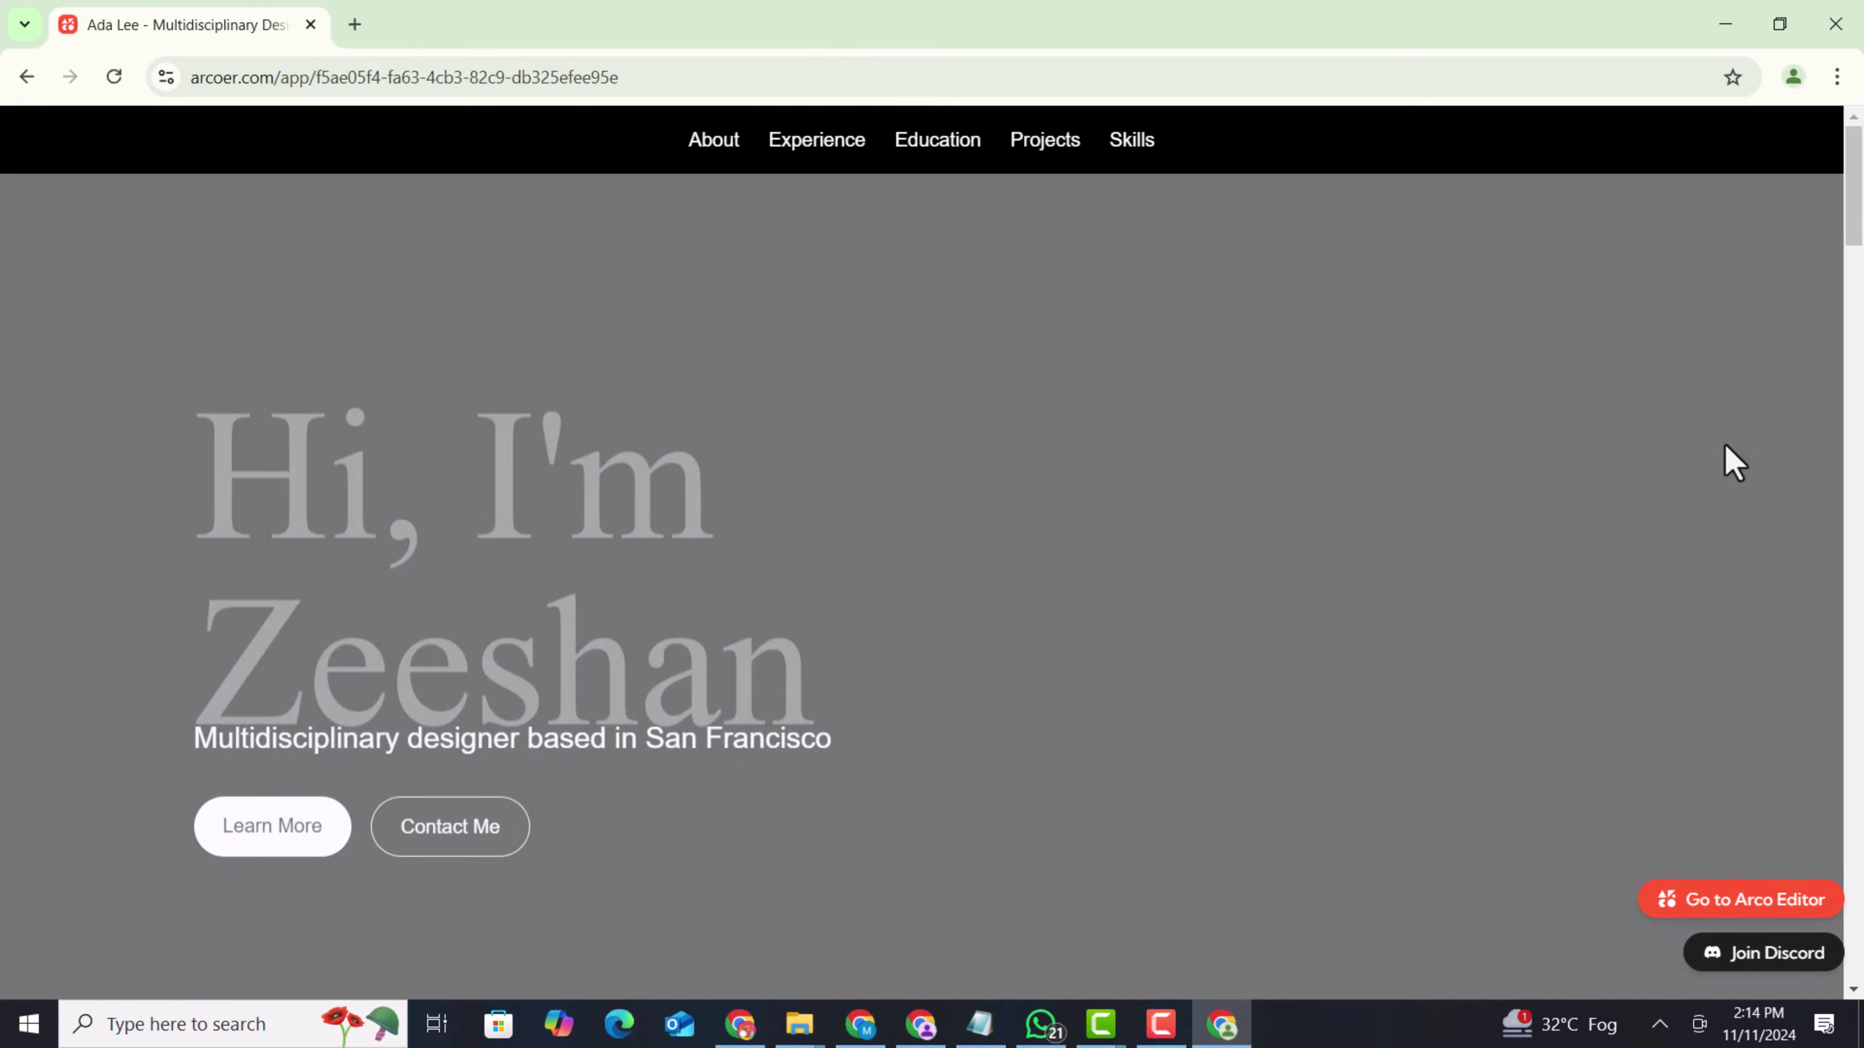
# Look through the published site in the other profile and close that browser window
pyautogui.scroll(-10, 1727, 458)
pyautogui.moveTo(1854, 411); pyautogui.dragTo(1734, 67)
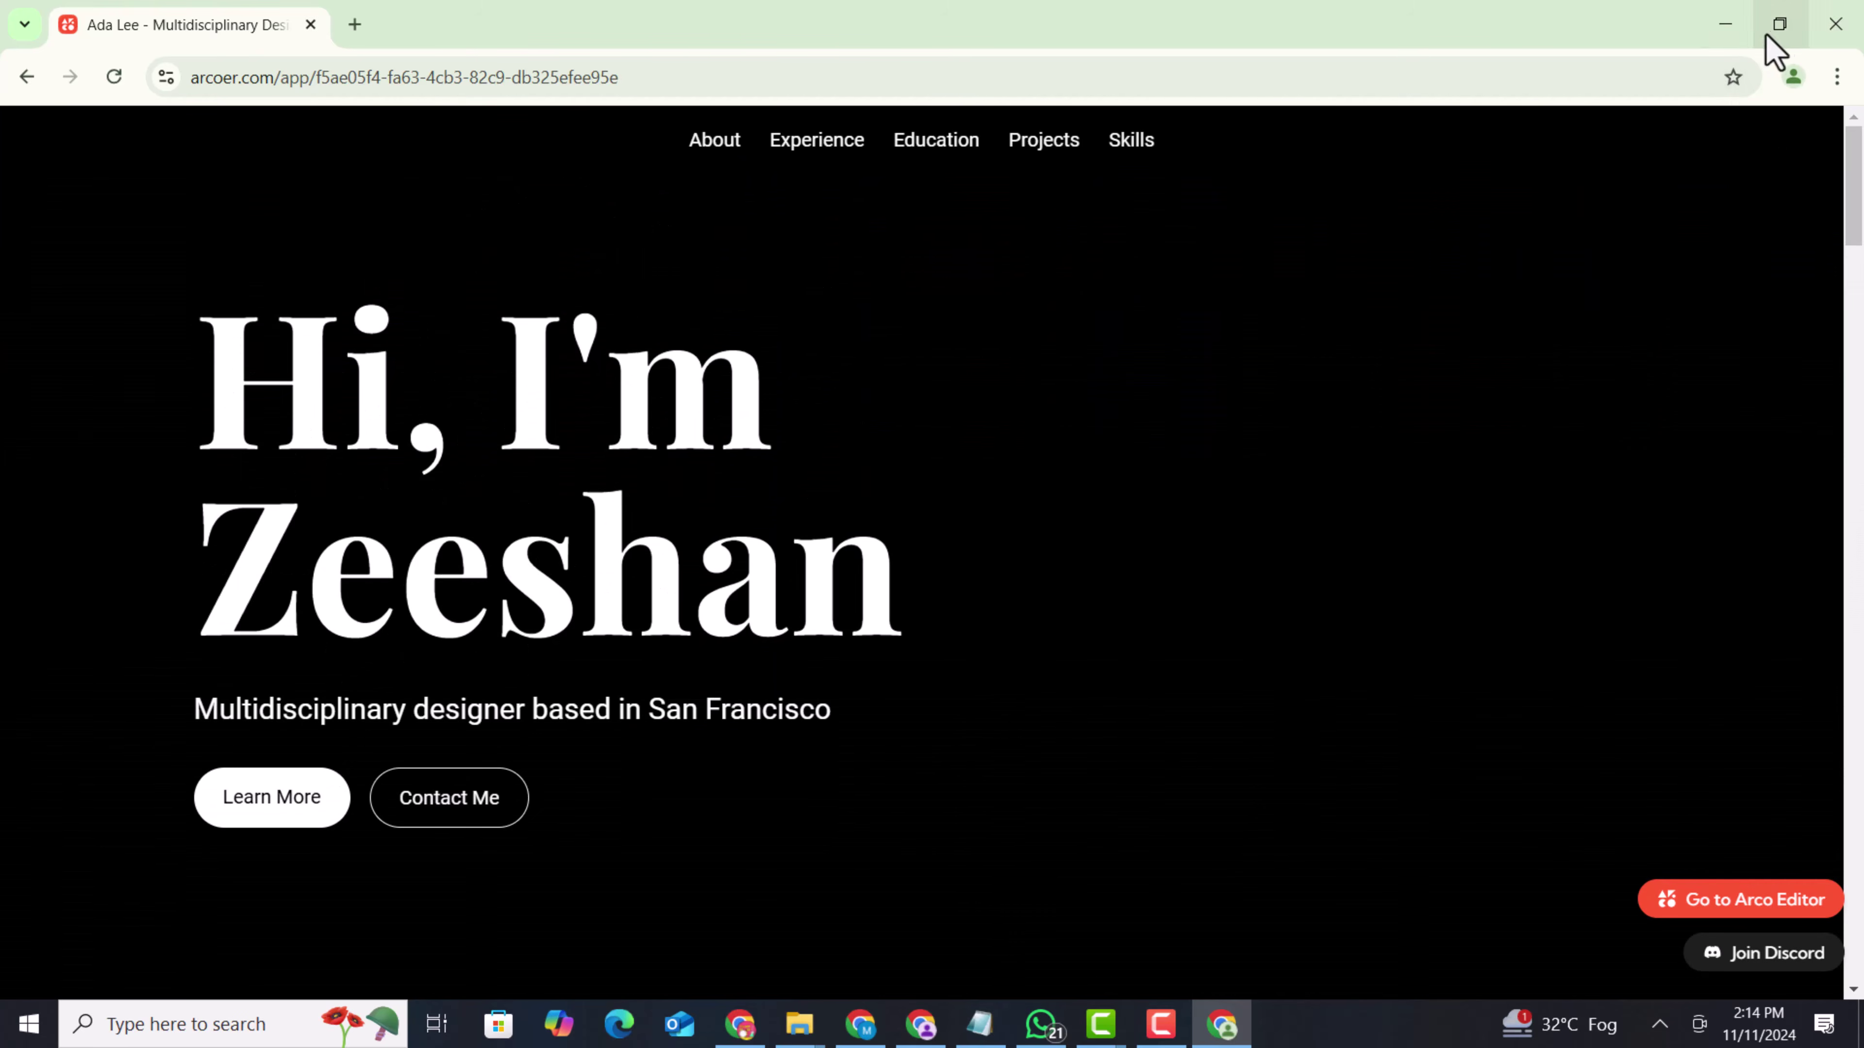
pyautogui.click(1833, 25)
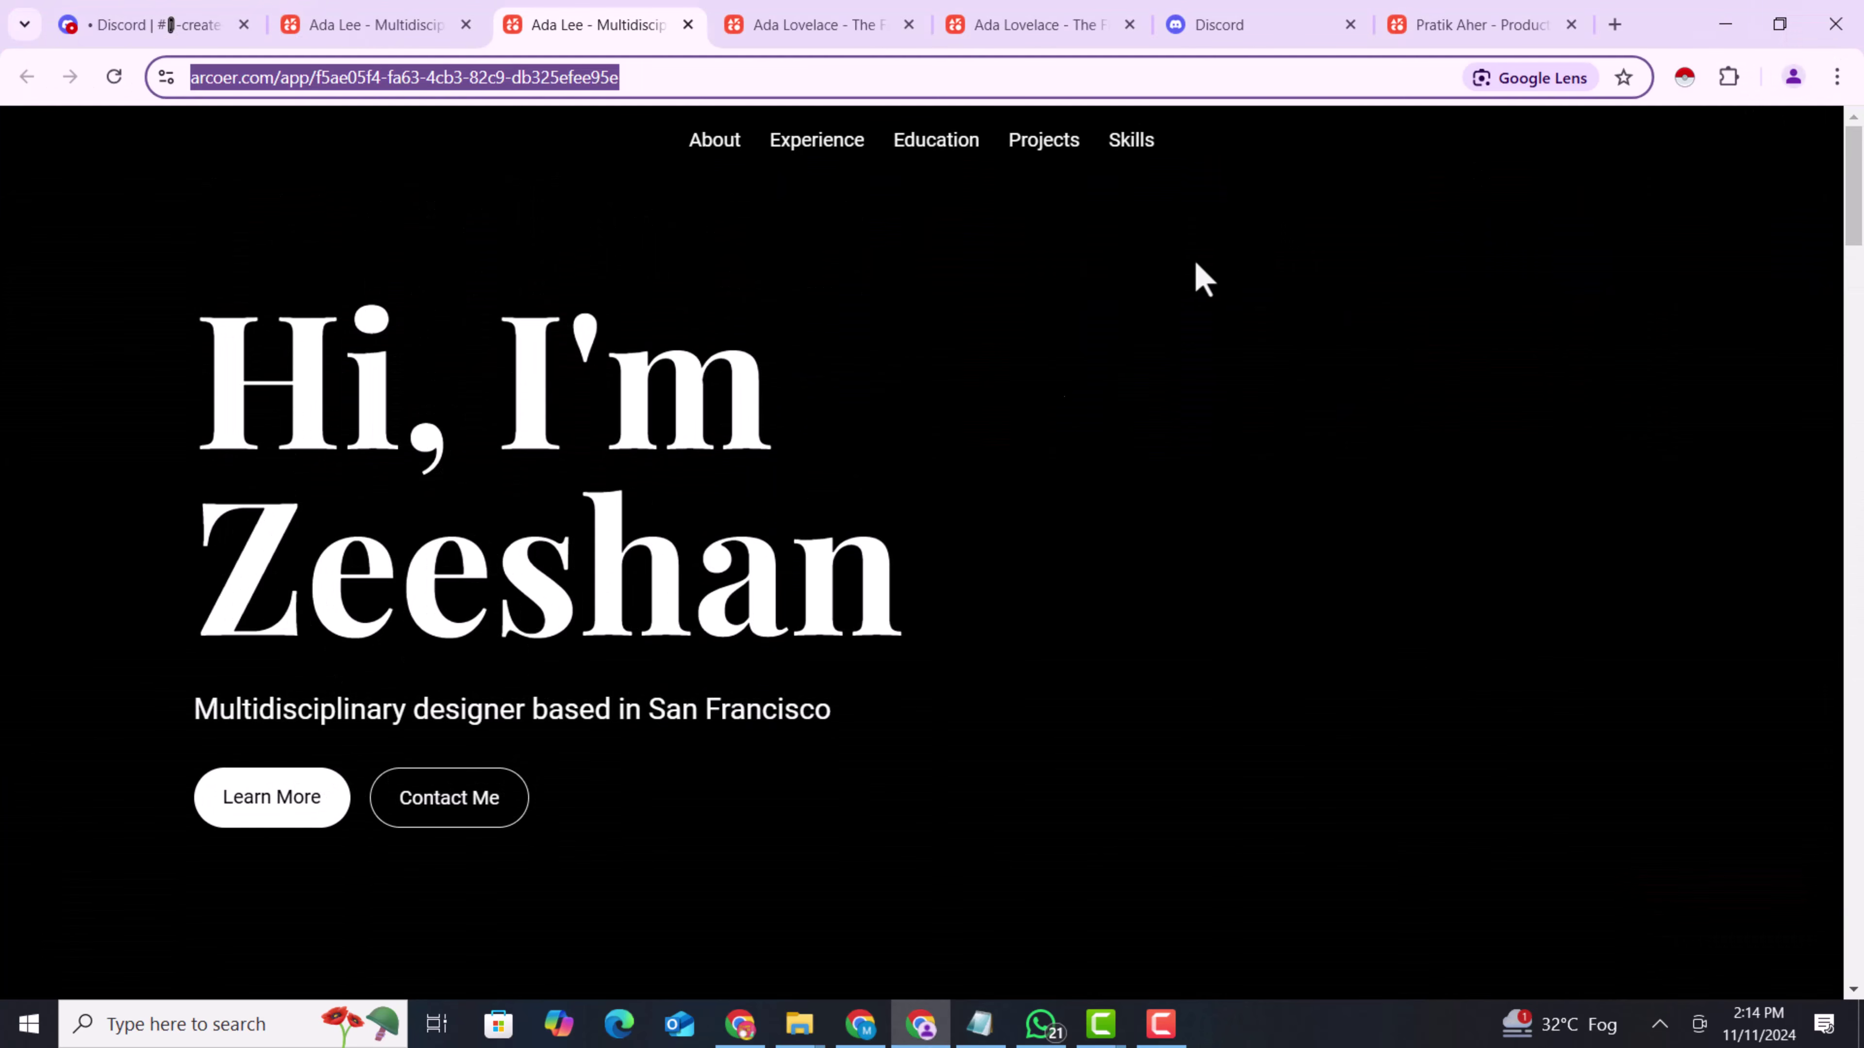
# Review the whole published site, from the hero through the Experience and Education sections and back to the hero
pyautogui.scroll(-5, 1394, 745)
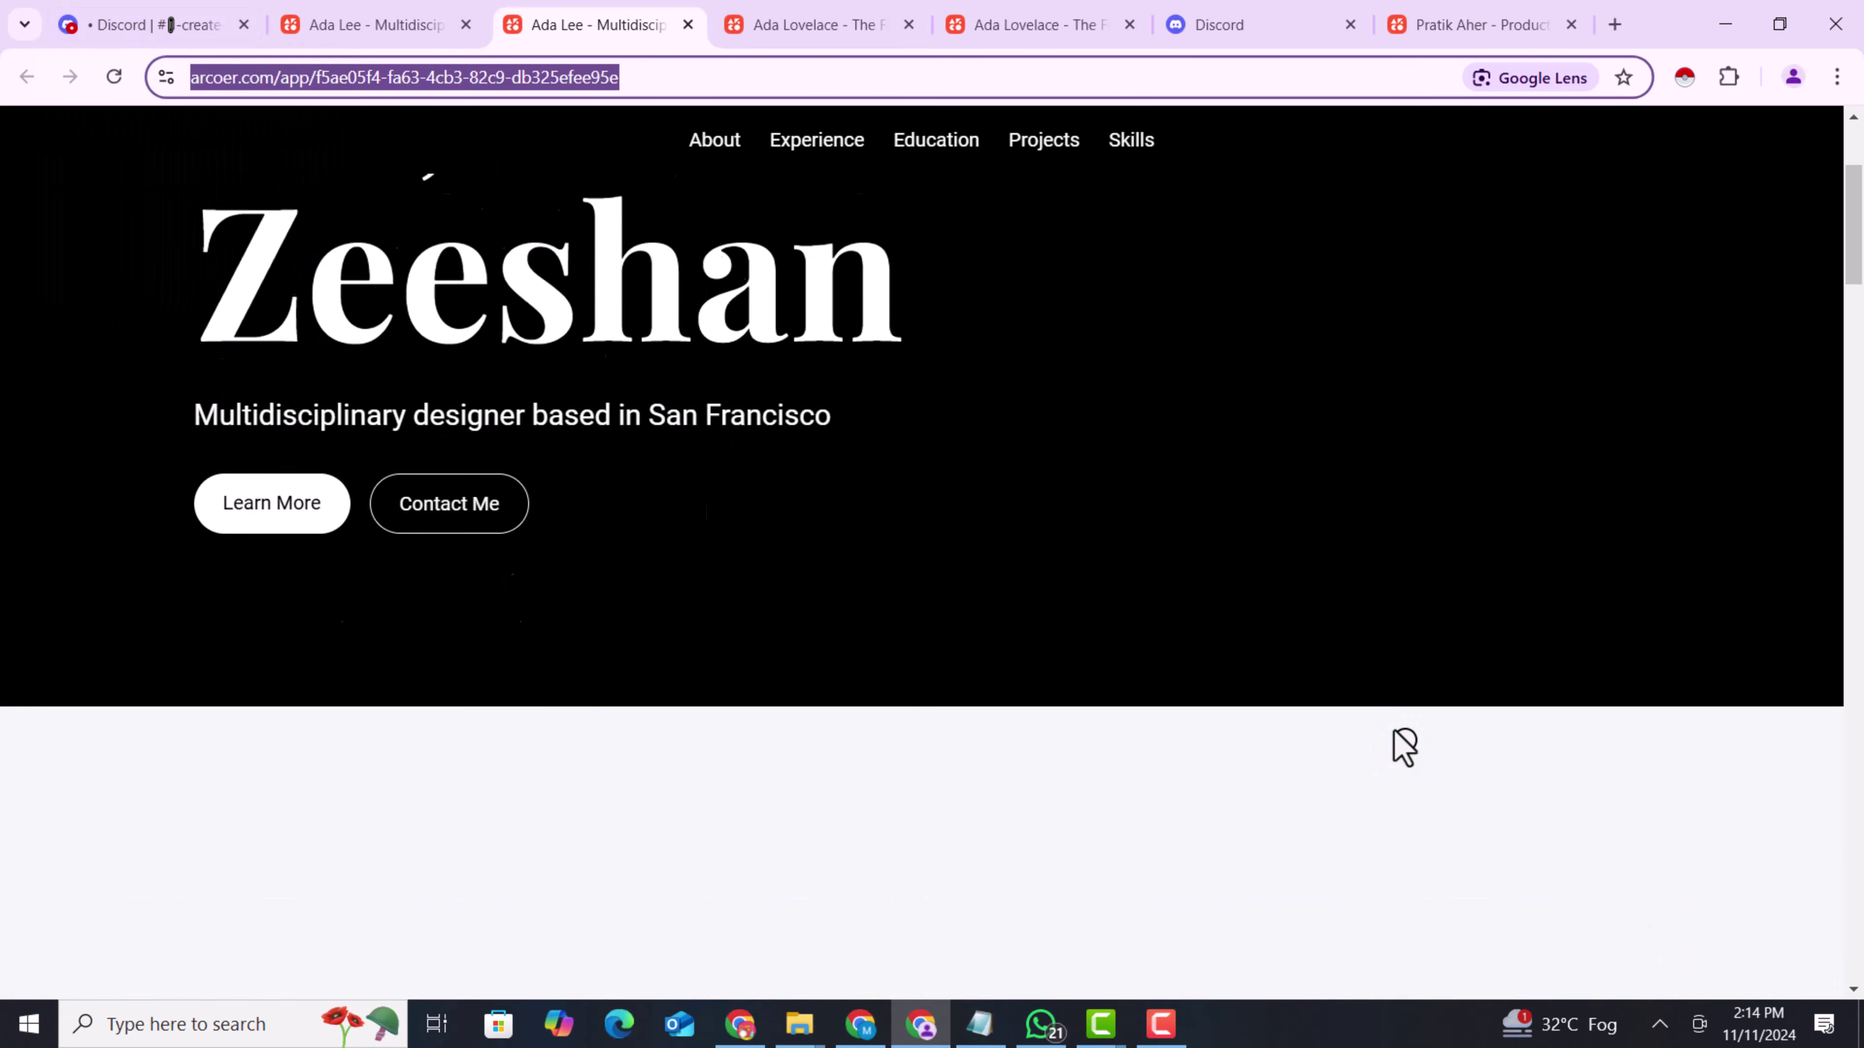
pyautogui.scroll(-20, 1403, 747)
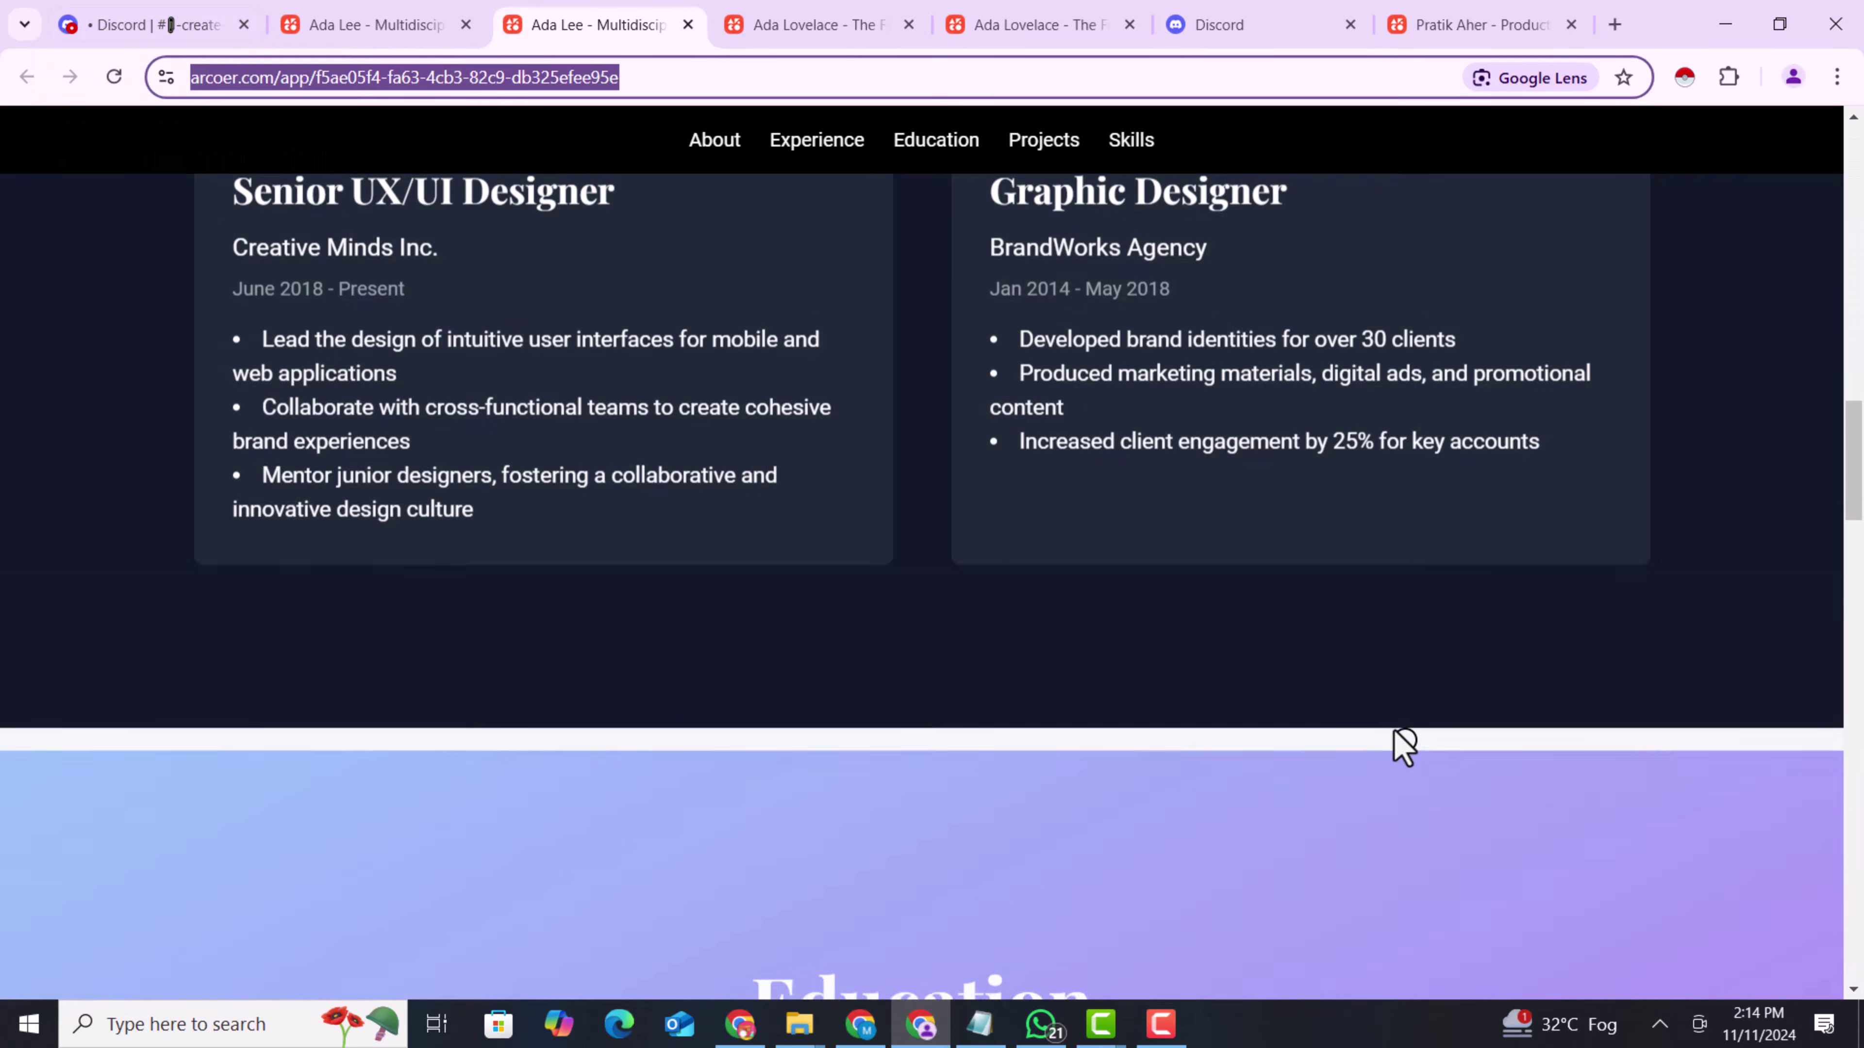
pyautogui.scroll(-15, 1404, 747)
pyautogui.scroll(5, 1403, 747)
pyautogui.scroll(8, 1403, 746)
pyautogui.scroll(15, 1404, 746)
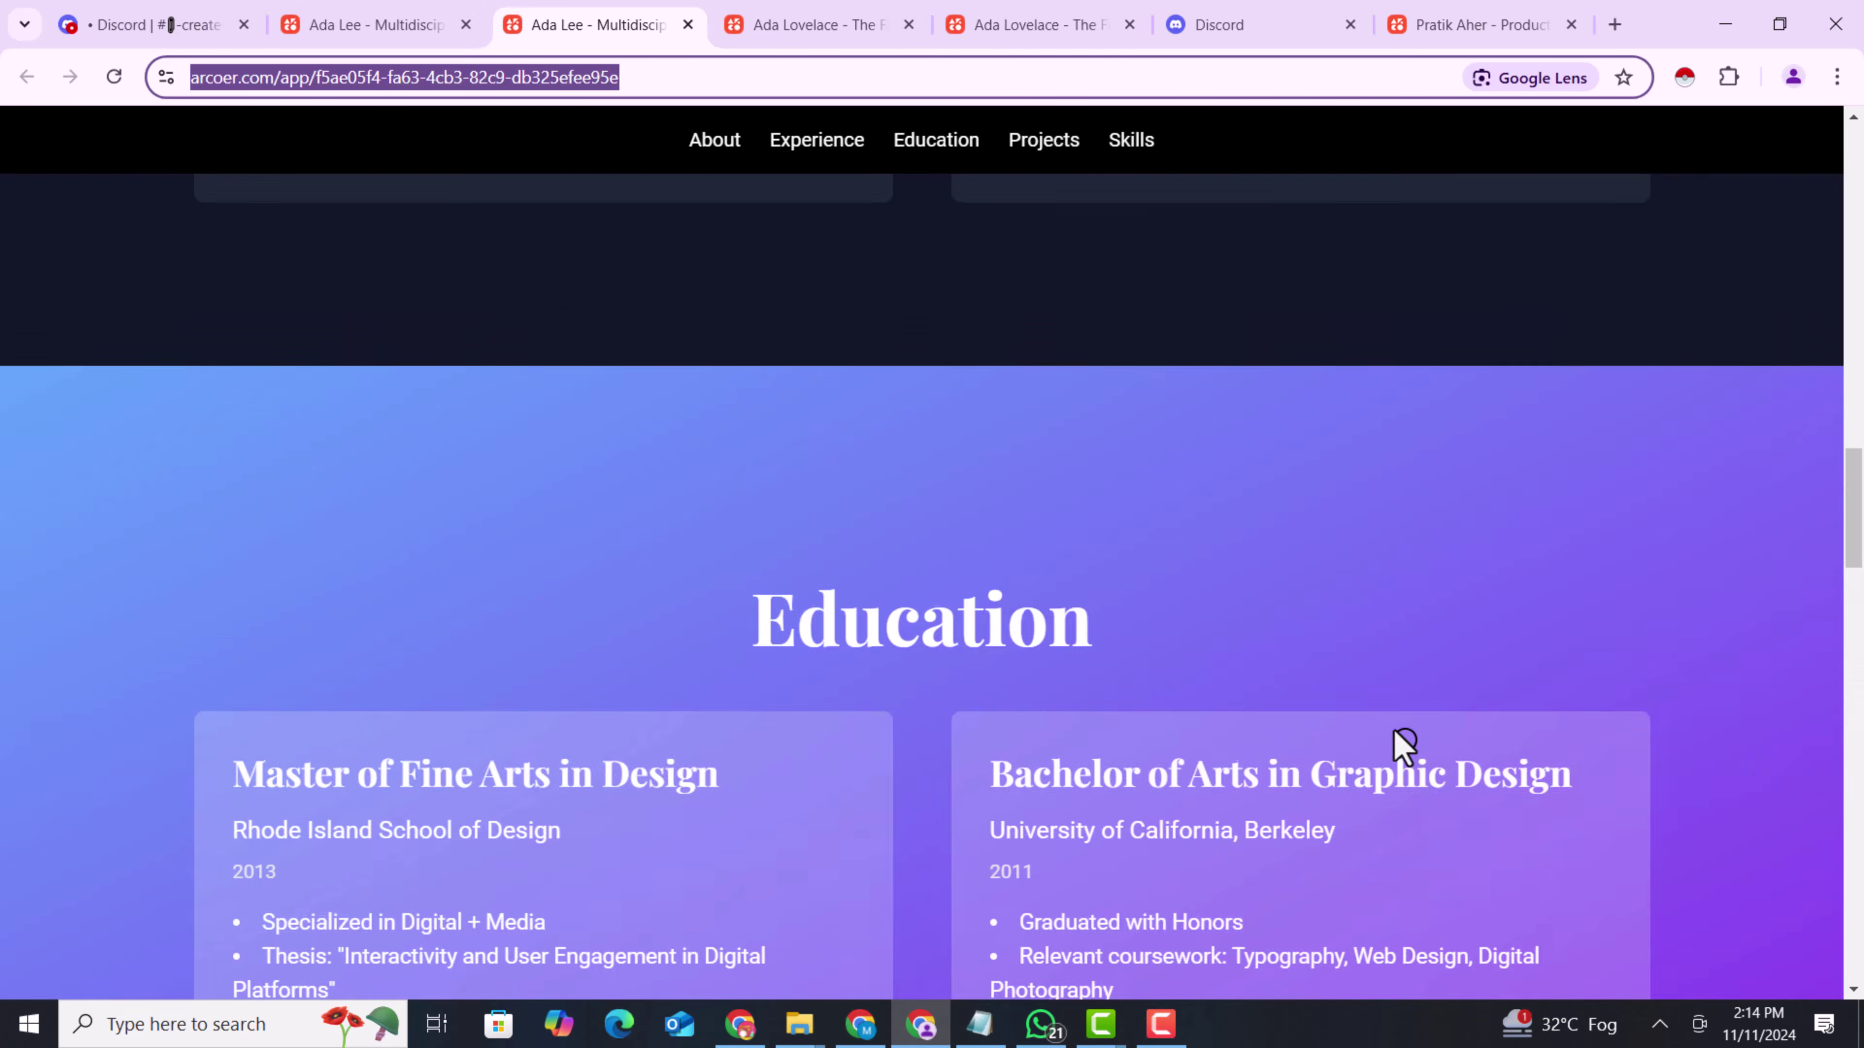
pyautogui.scroll(5, 1417, 738)
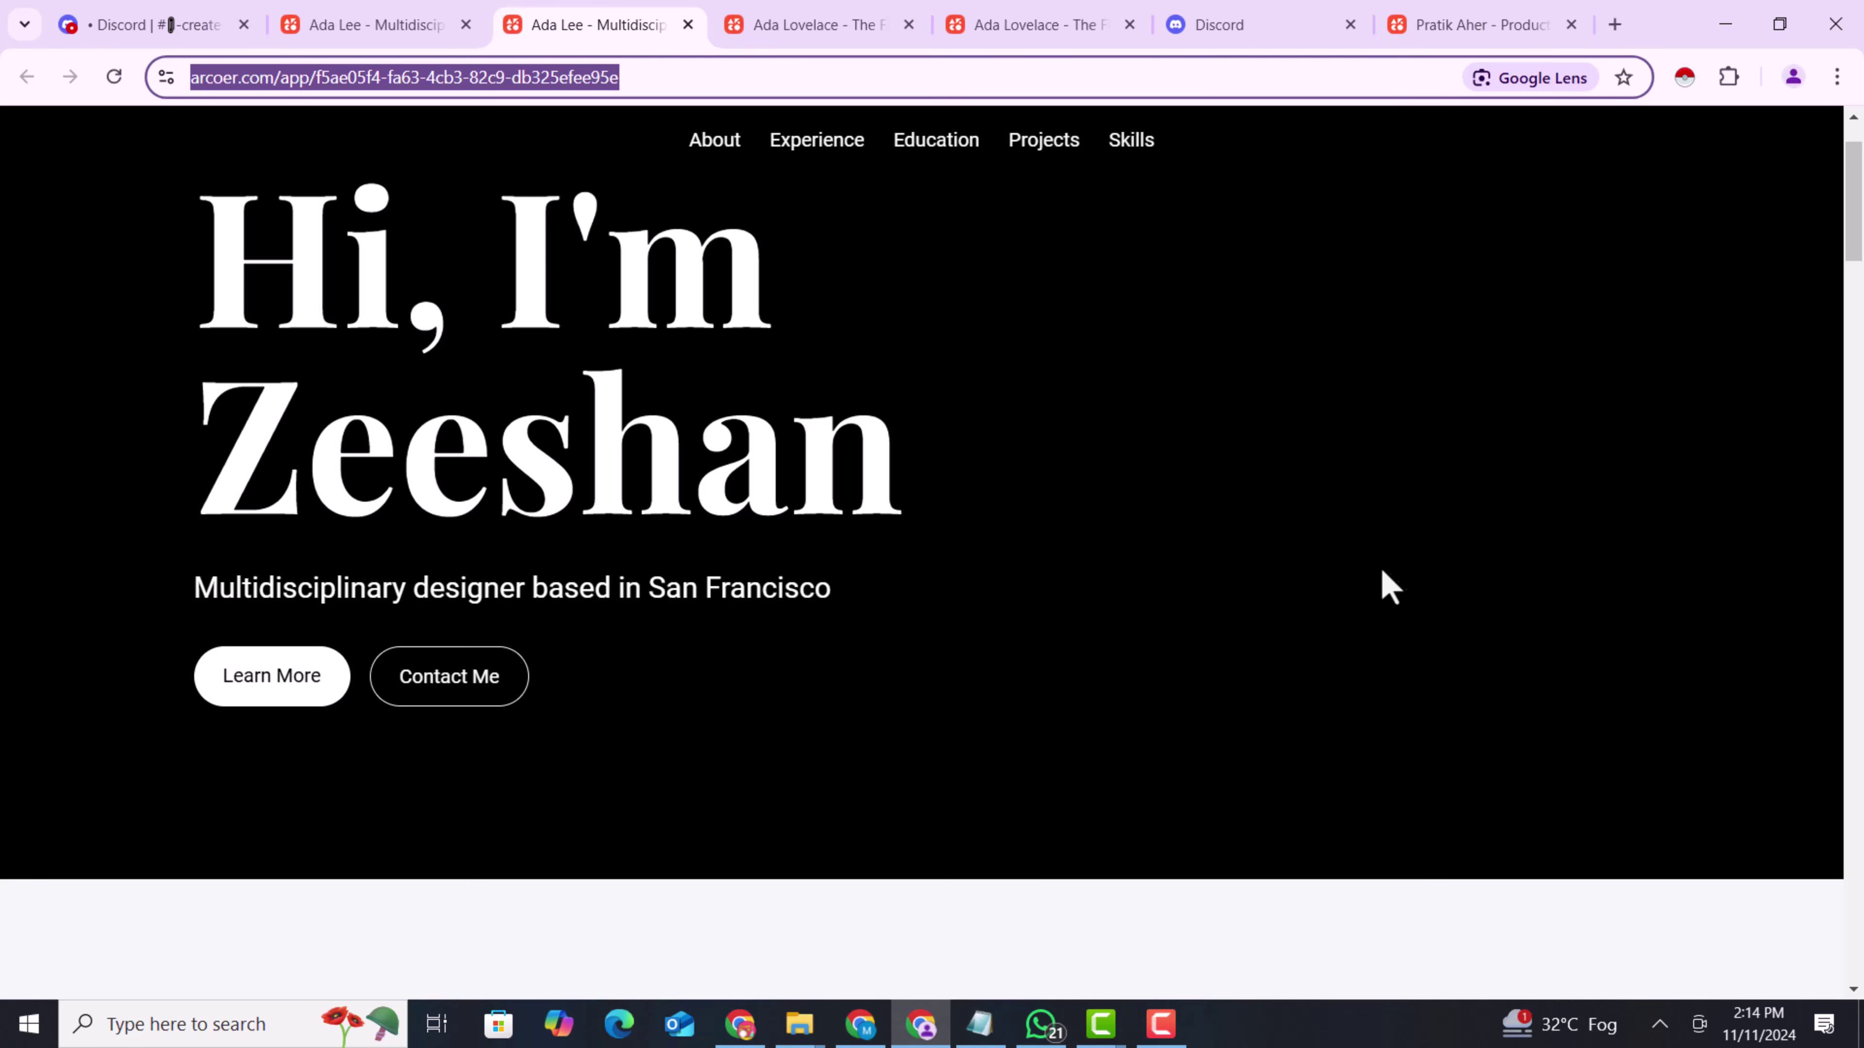
pyautogui.scroll(2, 1364, 587)
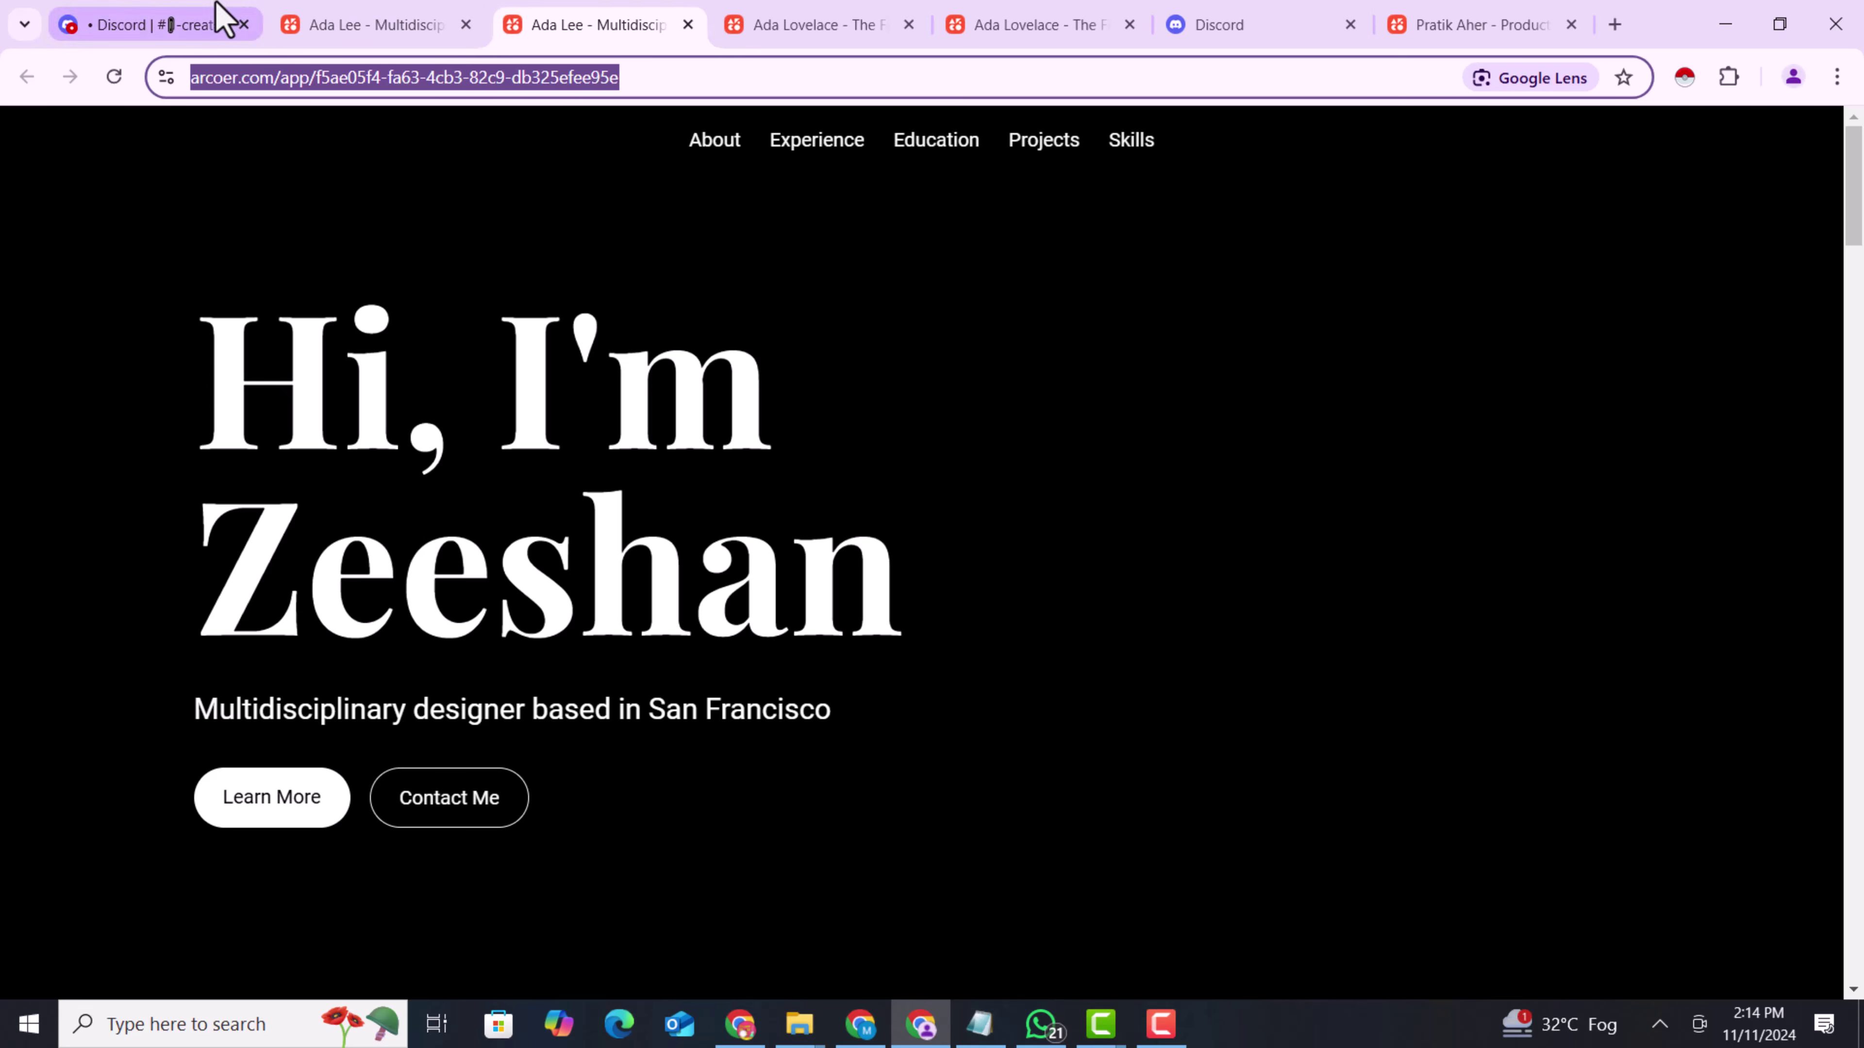
# Switch to the Arco server in Discord, browse the notion-to-websites and create-games channels, and return to create-websites
pyautogui.click(219, 16)
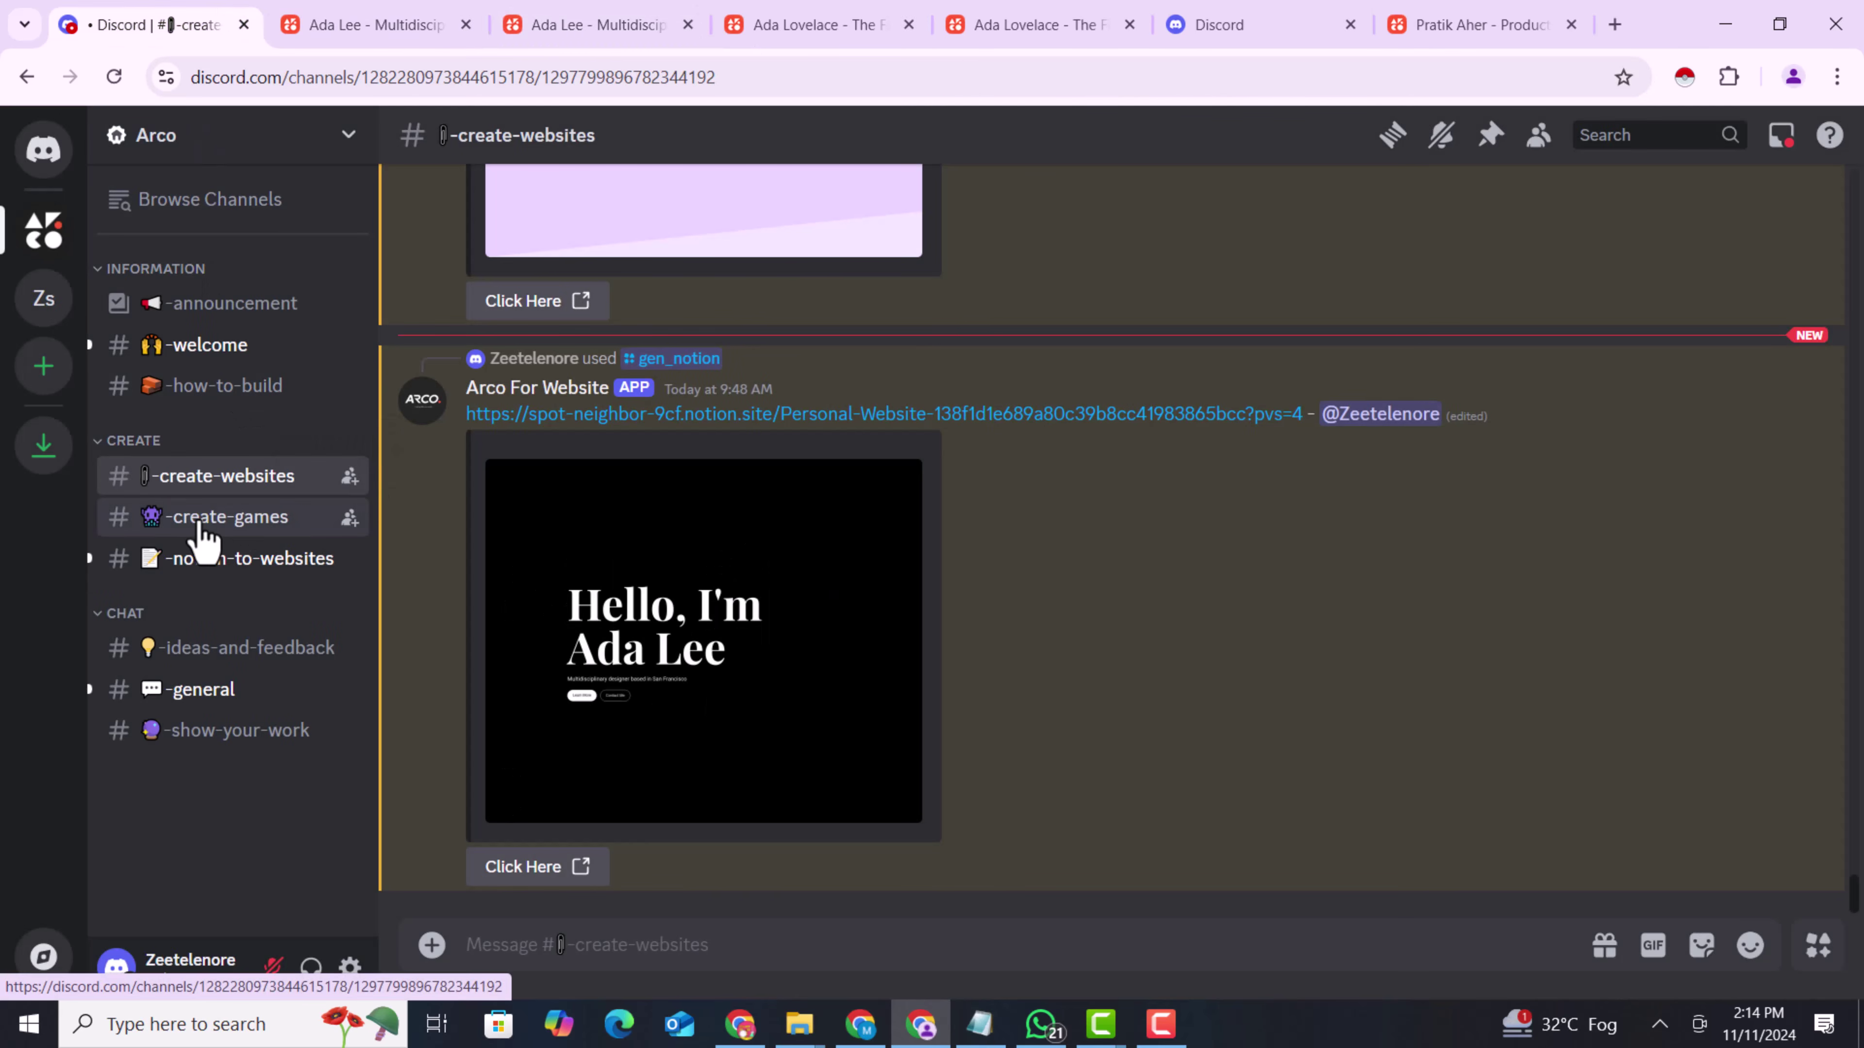
pyautogui.click(205, 518)
pyautogui.click(214, 571)
pyautogui.click(226, 528)
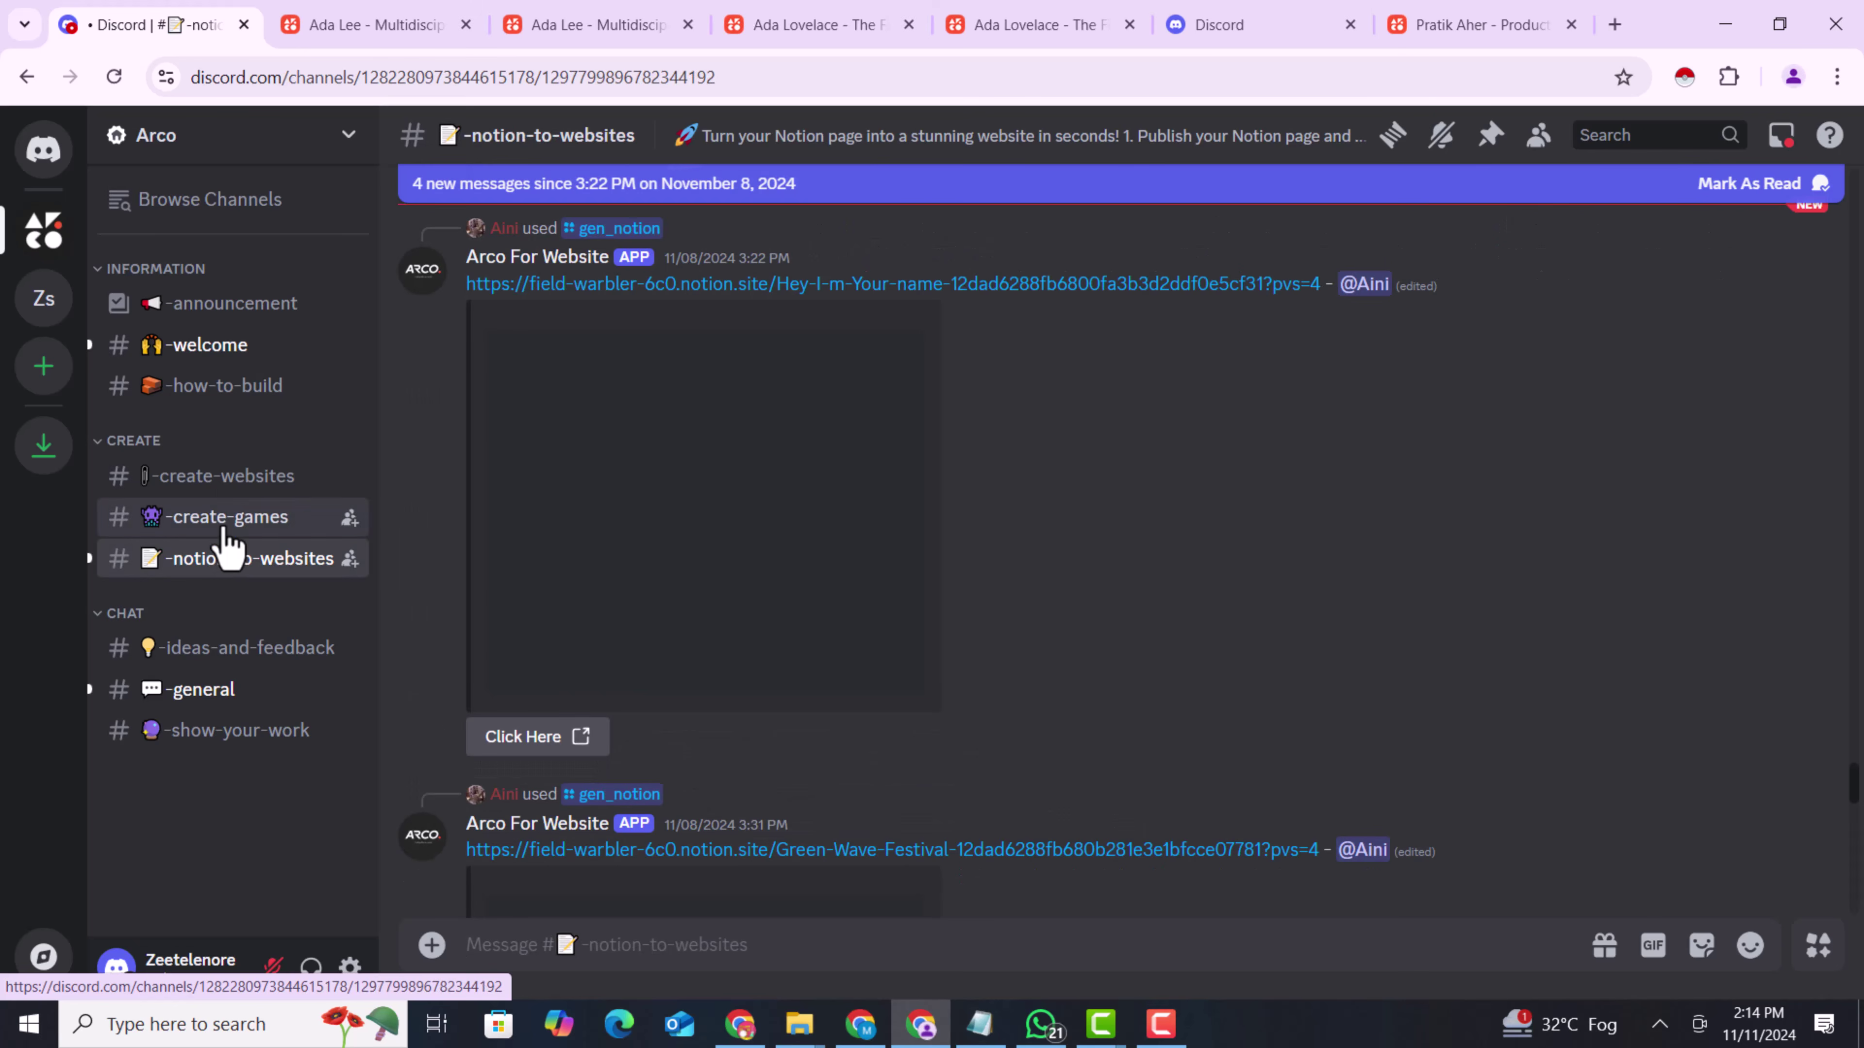
pyautogui.scroll(10, 747, 484)
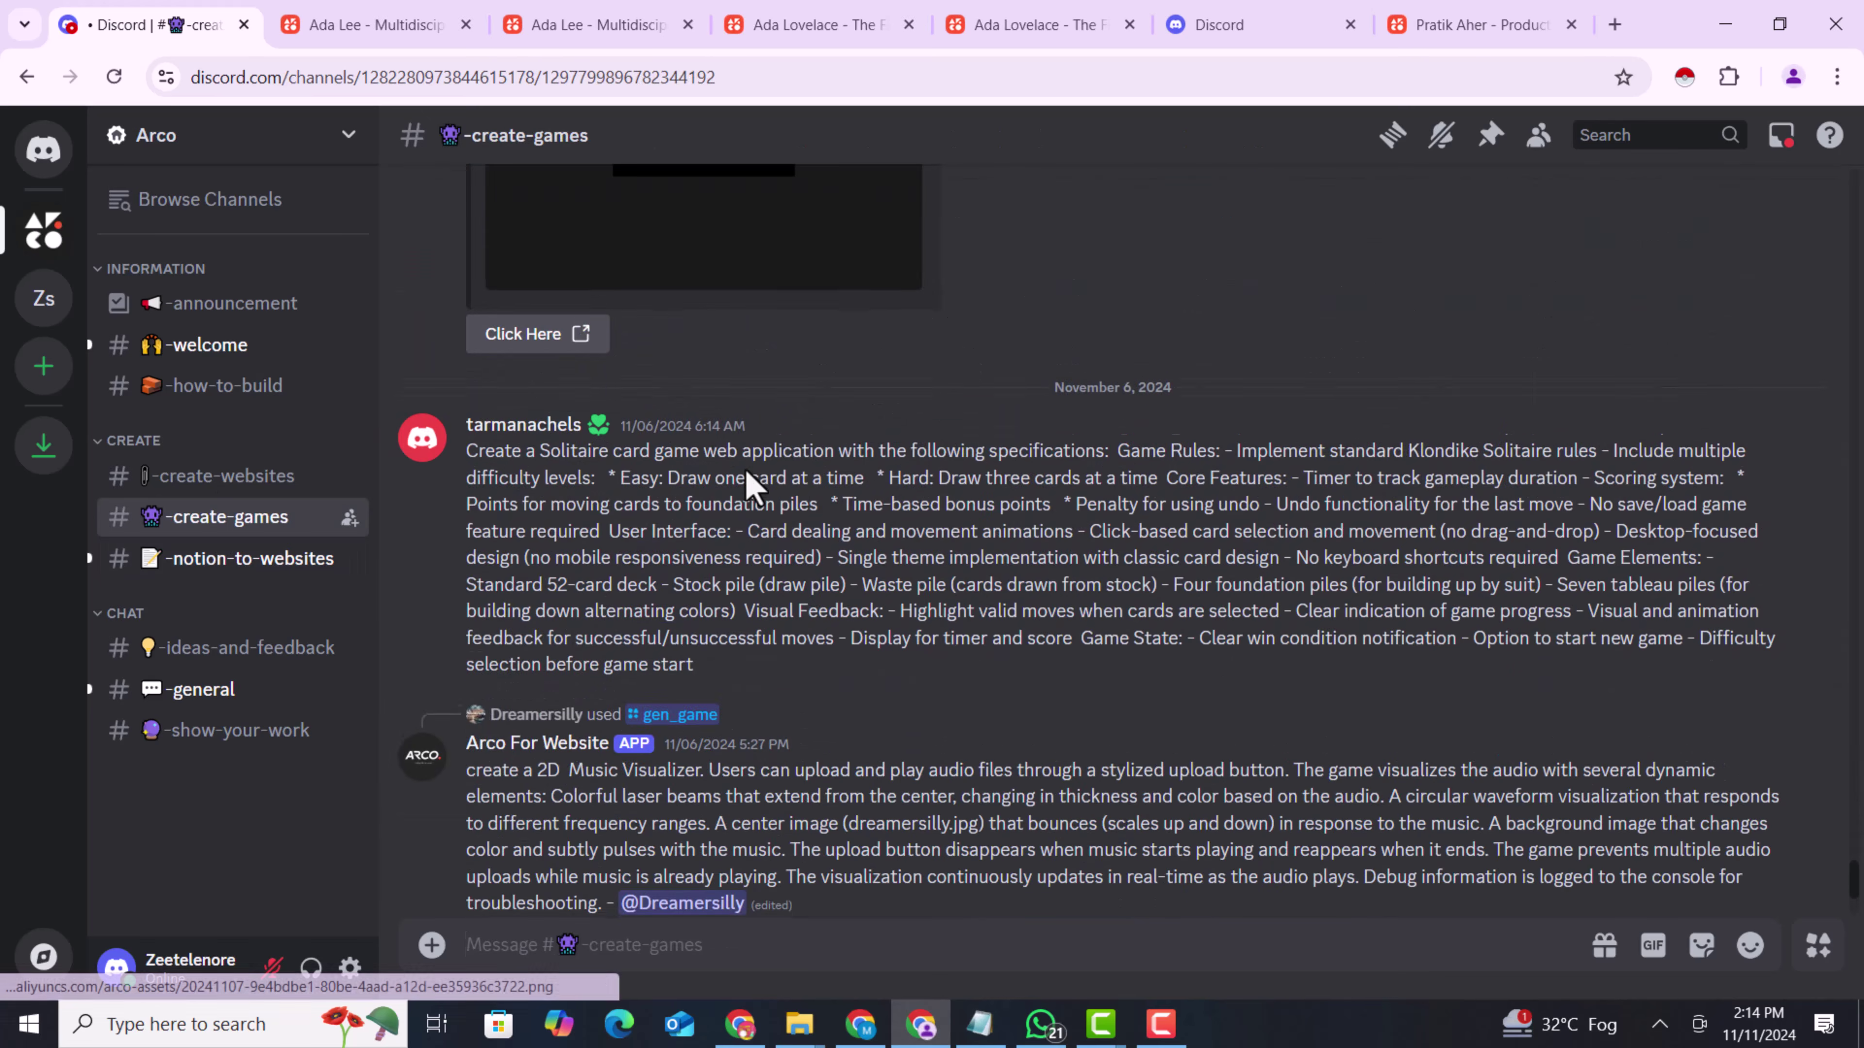
pyautogui.scroll(5, 807, 488)
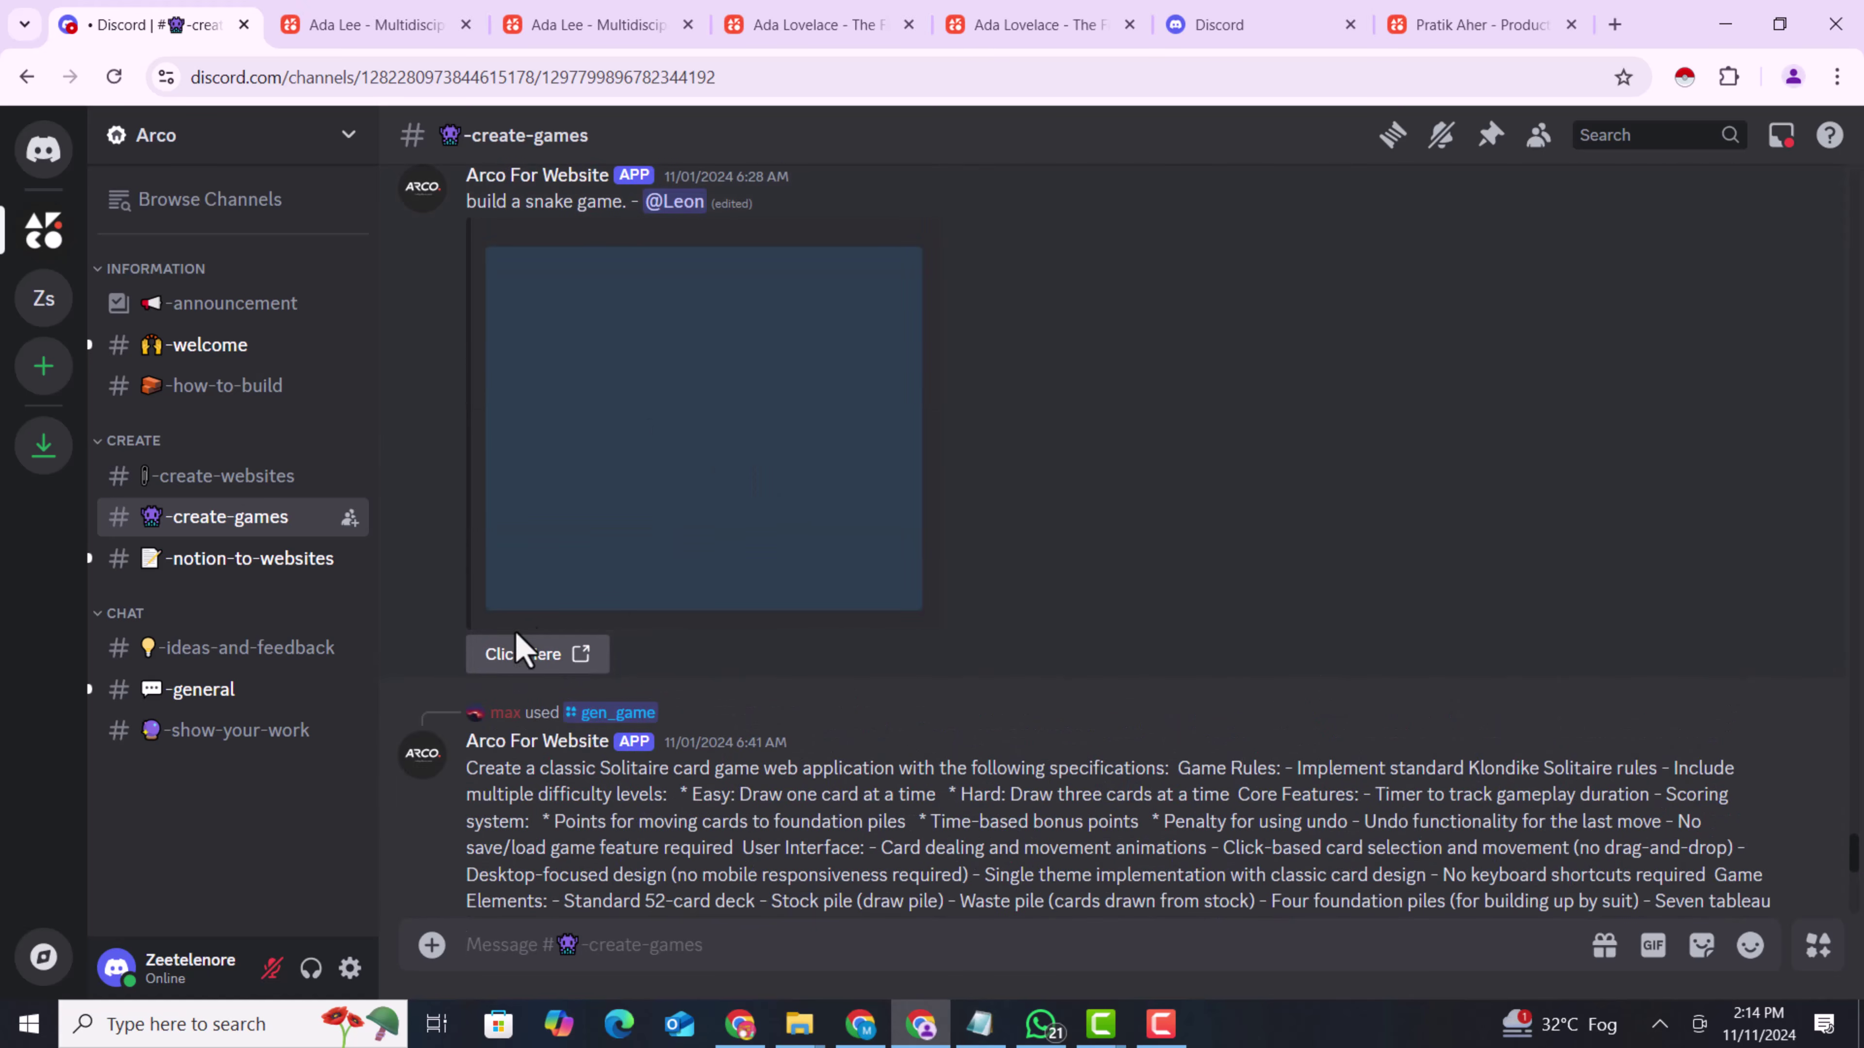
pyautogui.scroll(3, 611, 595)
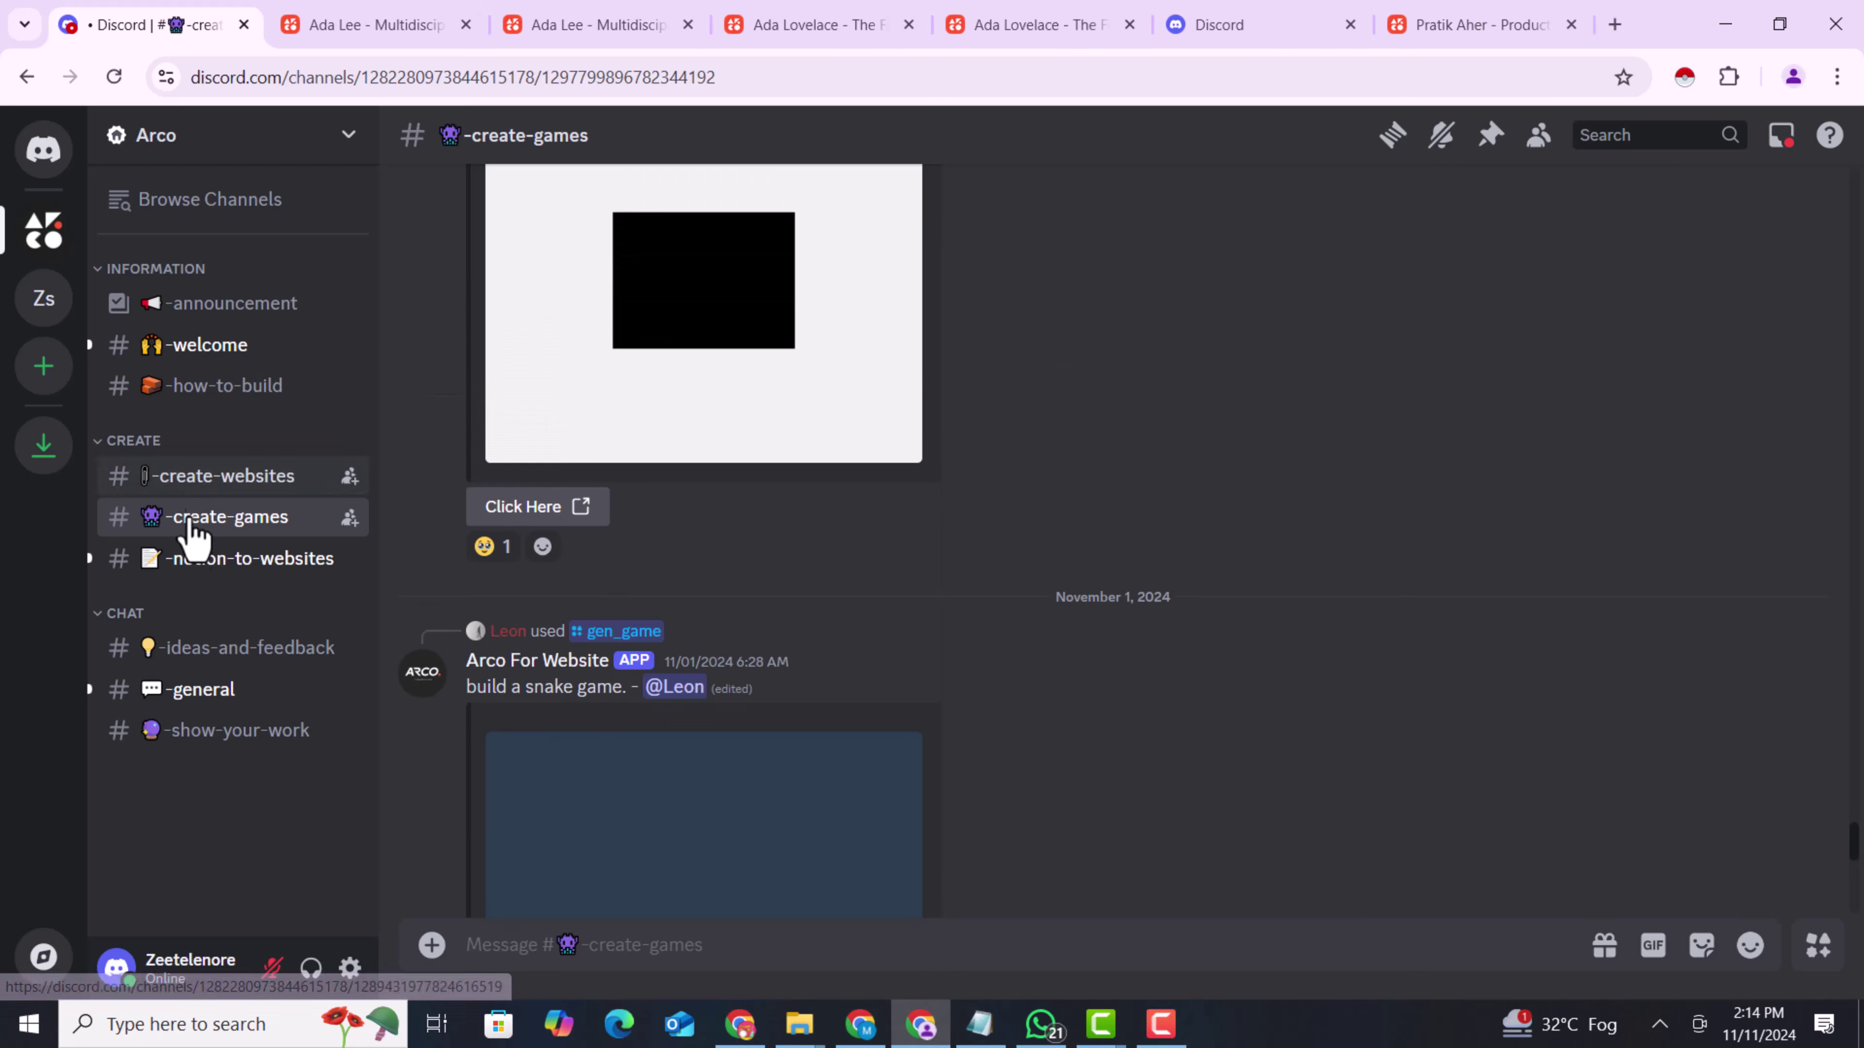
pyautogui.click(204, 517)
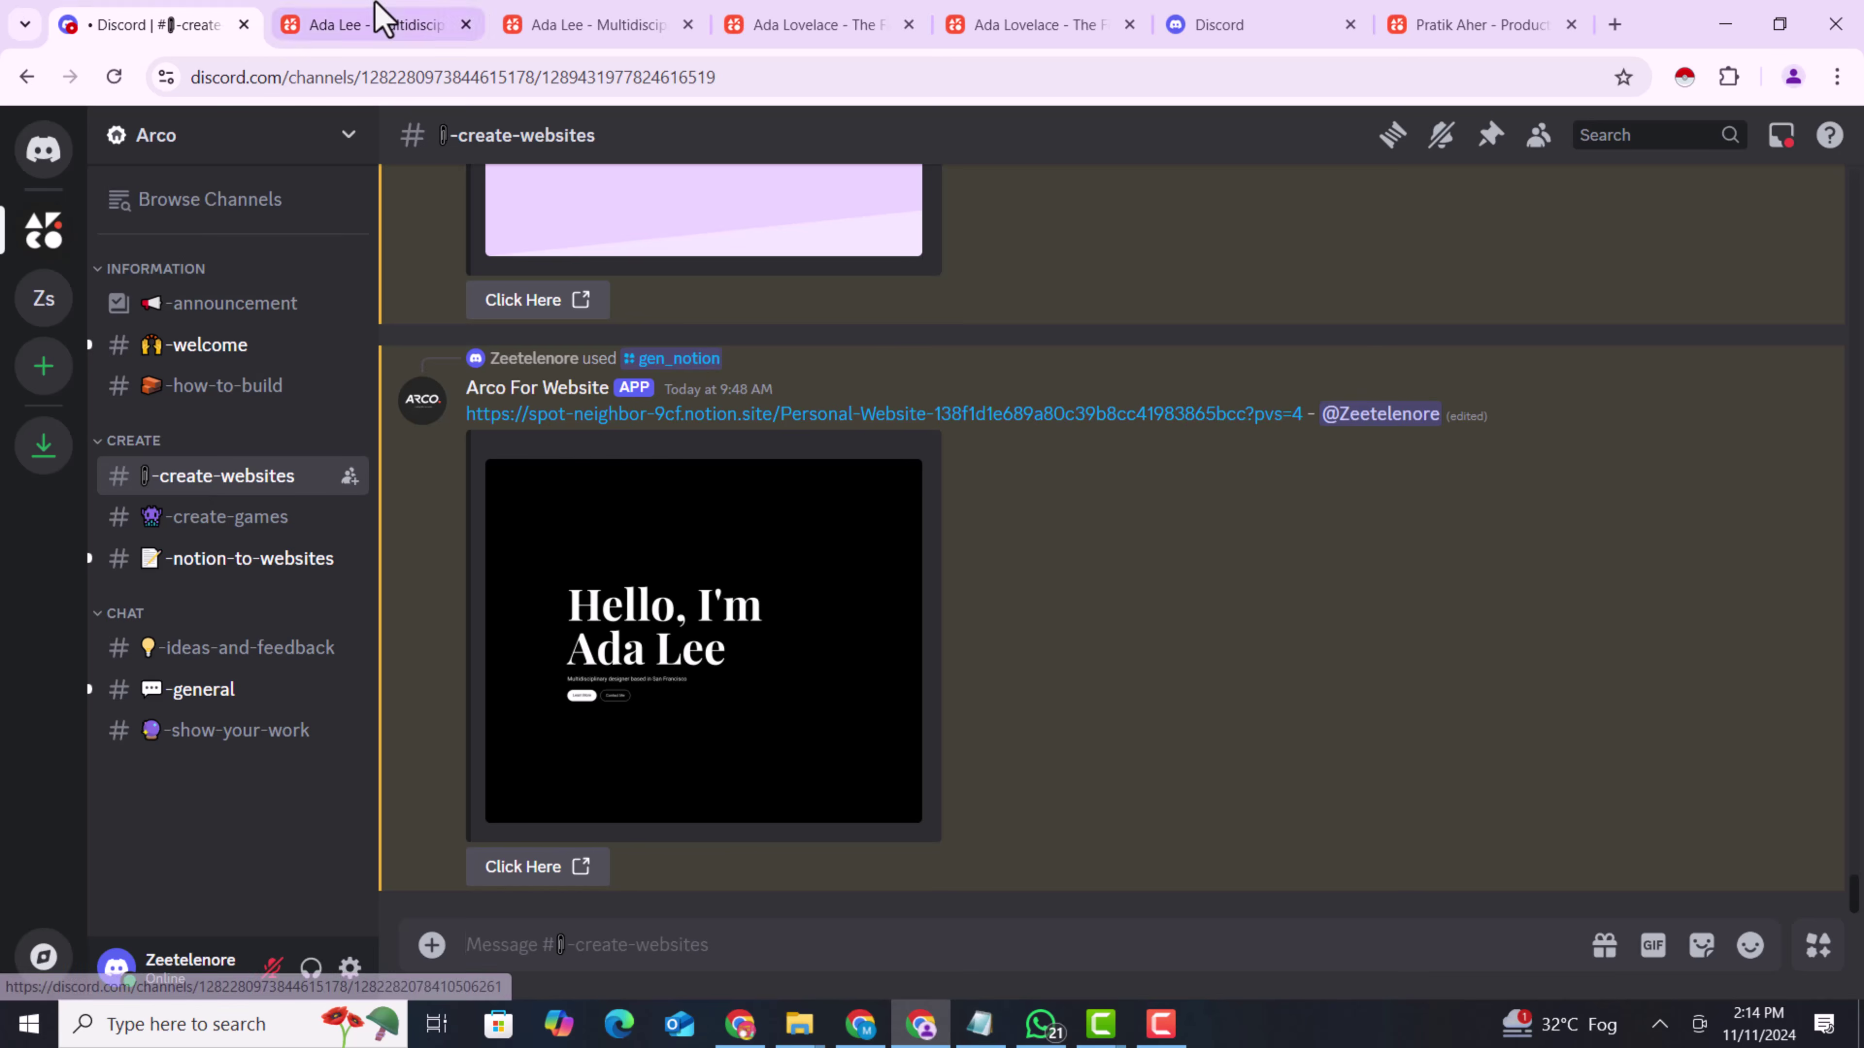
# Return to the site in the Arco Editor and review the page down to the Education section
pyautogui.click(374, 24)
pyautogui.scroll(-4, 734, 608)
pyautogui.scroll(-10, 734, 608)
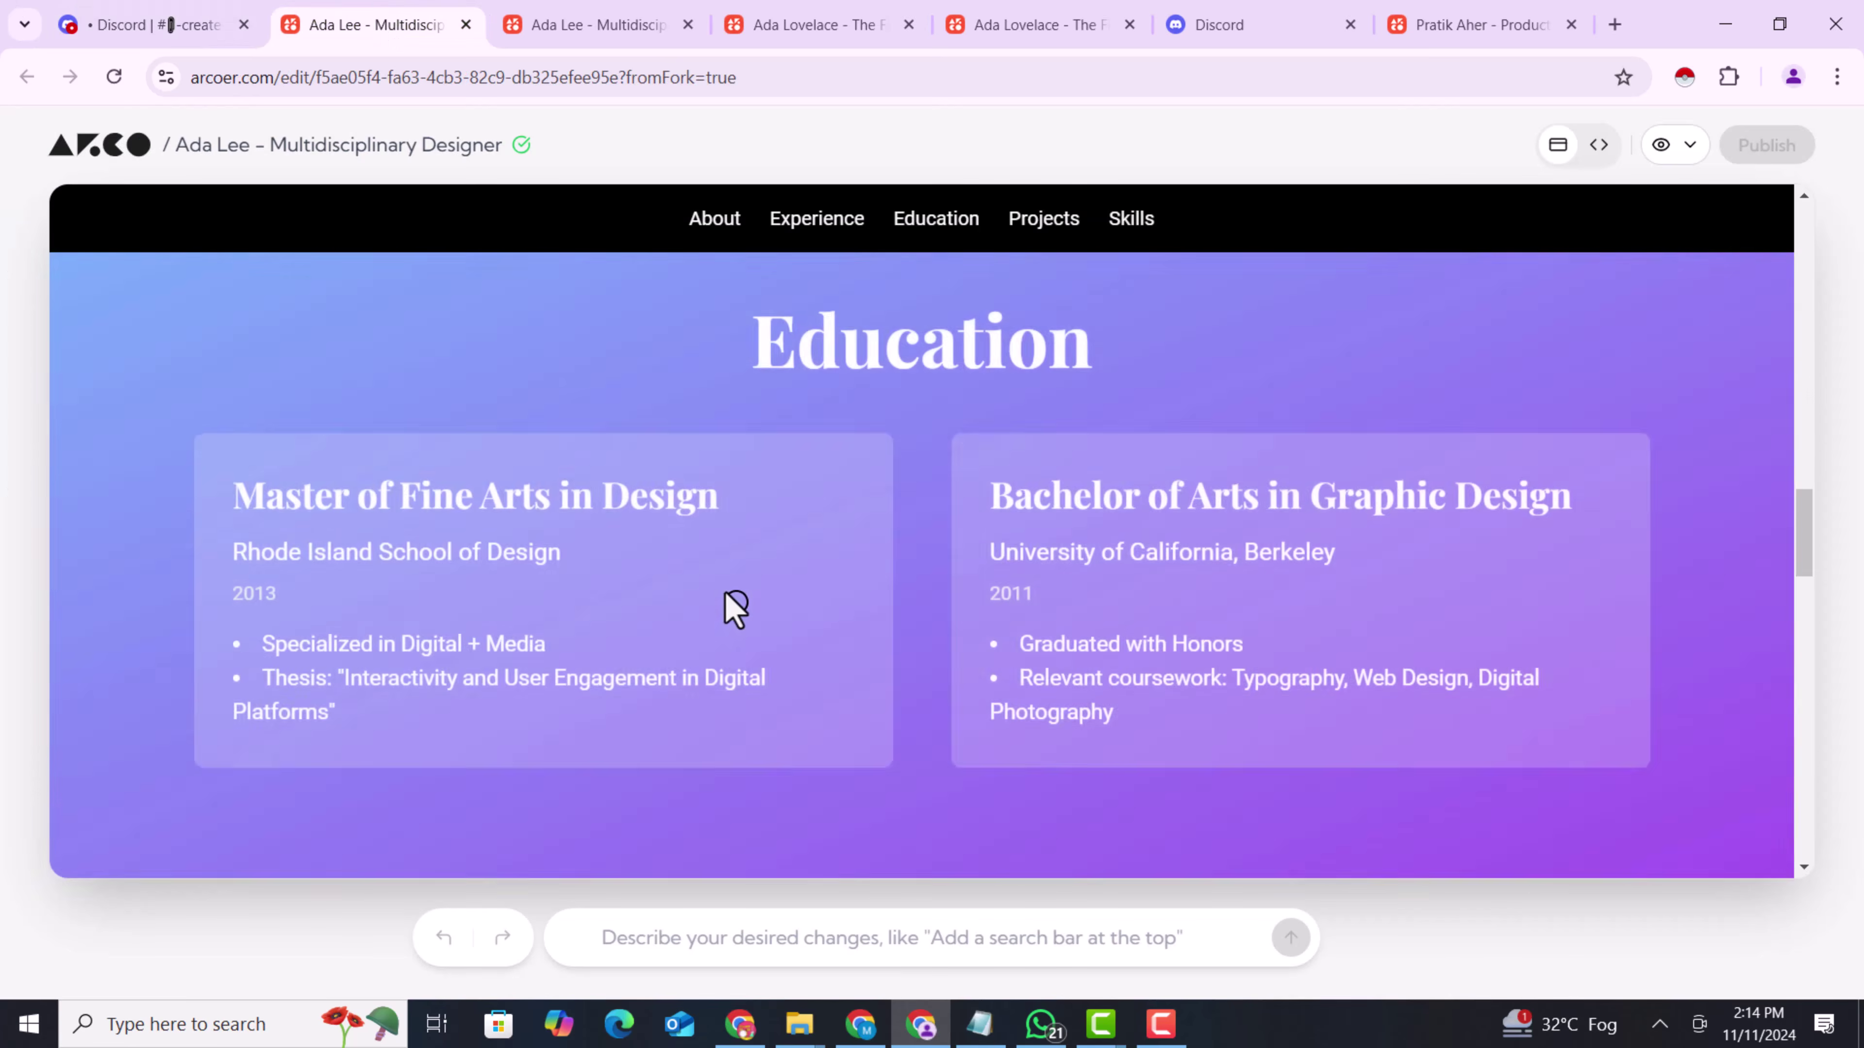